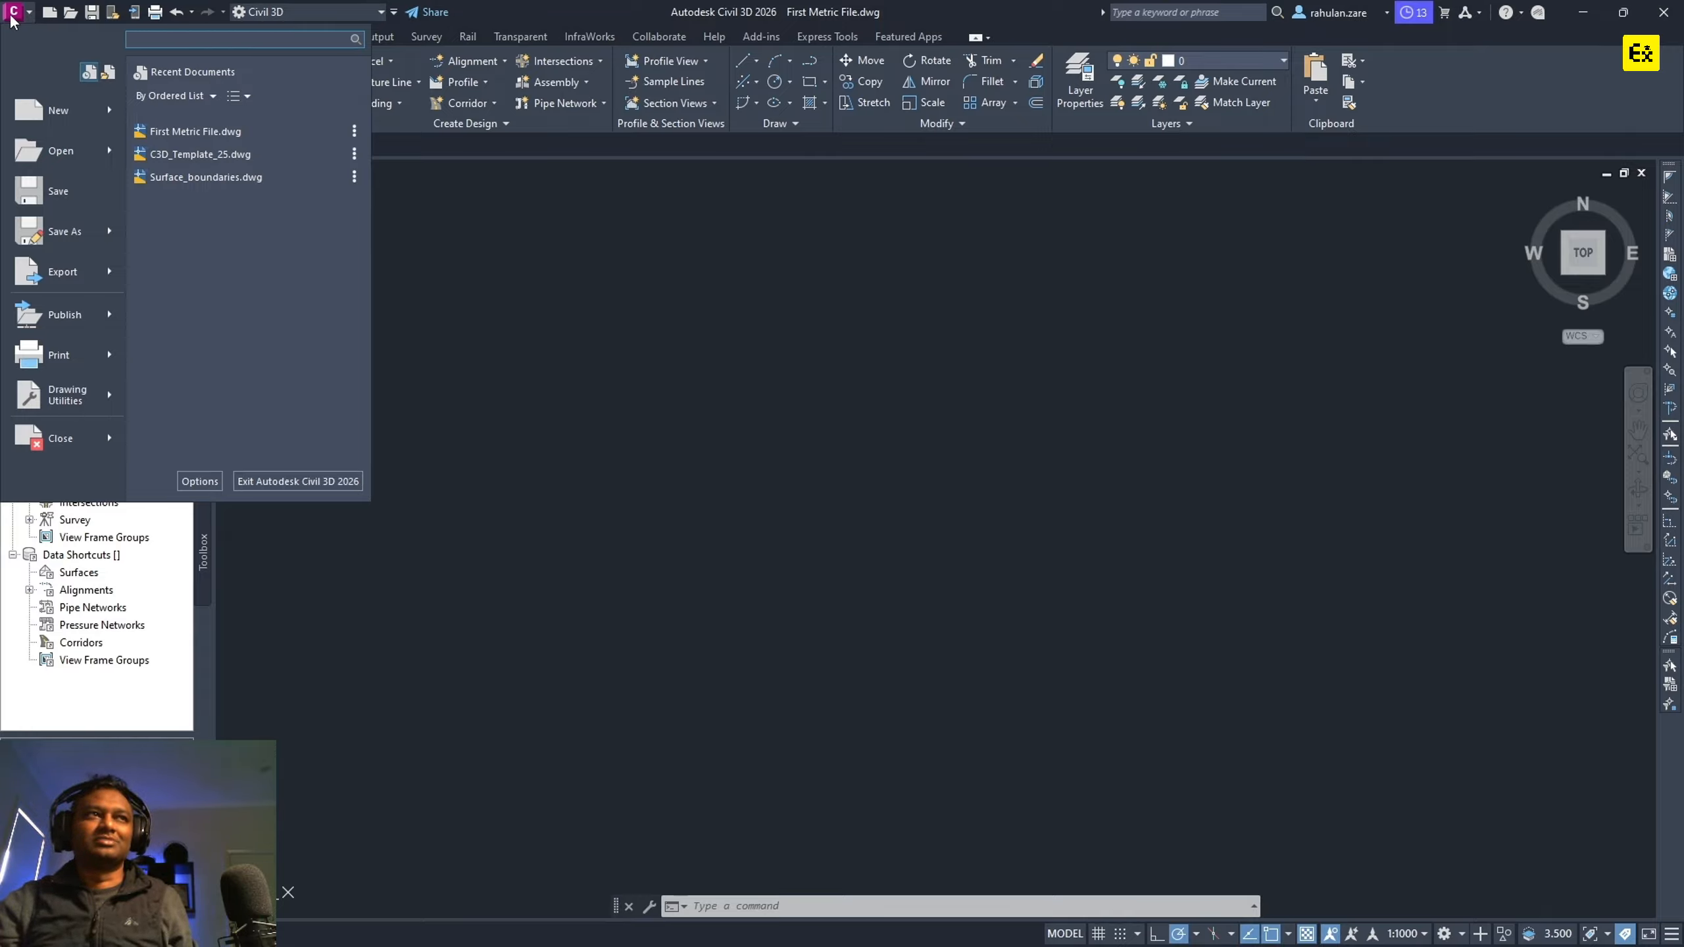
Compare the open and recent documents lists, and view the available actions for First Metric File.dwg in the recent list.
click(109, 74)
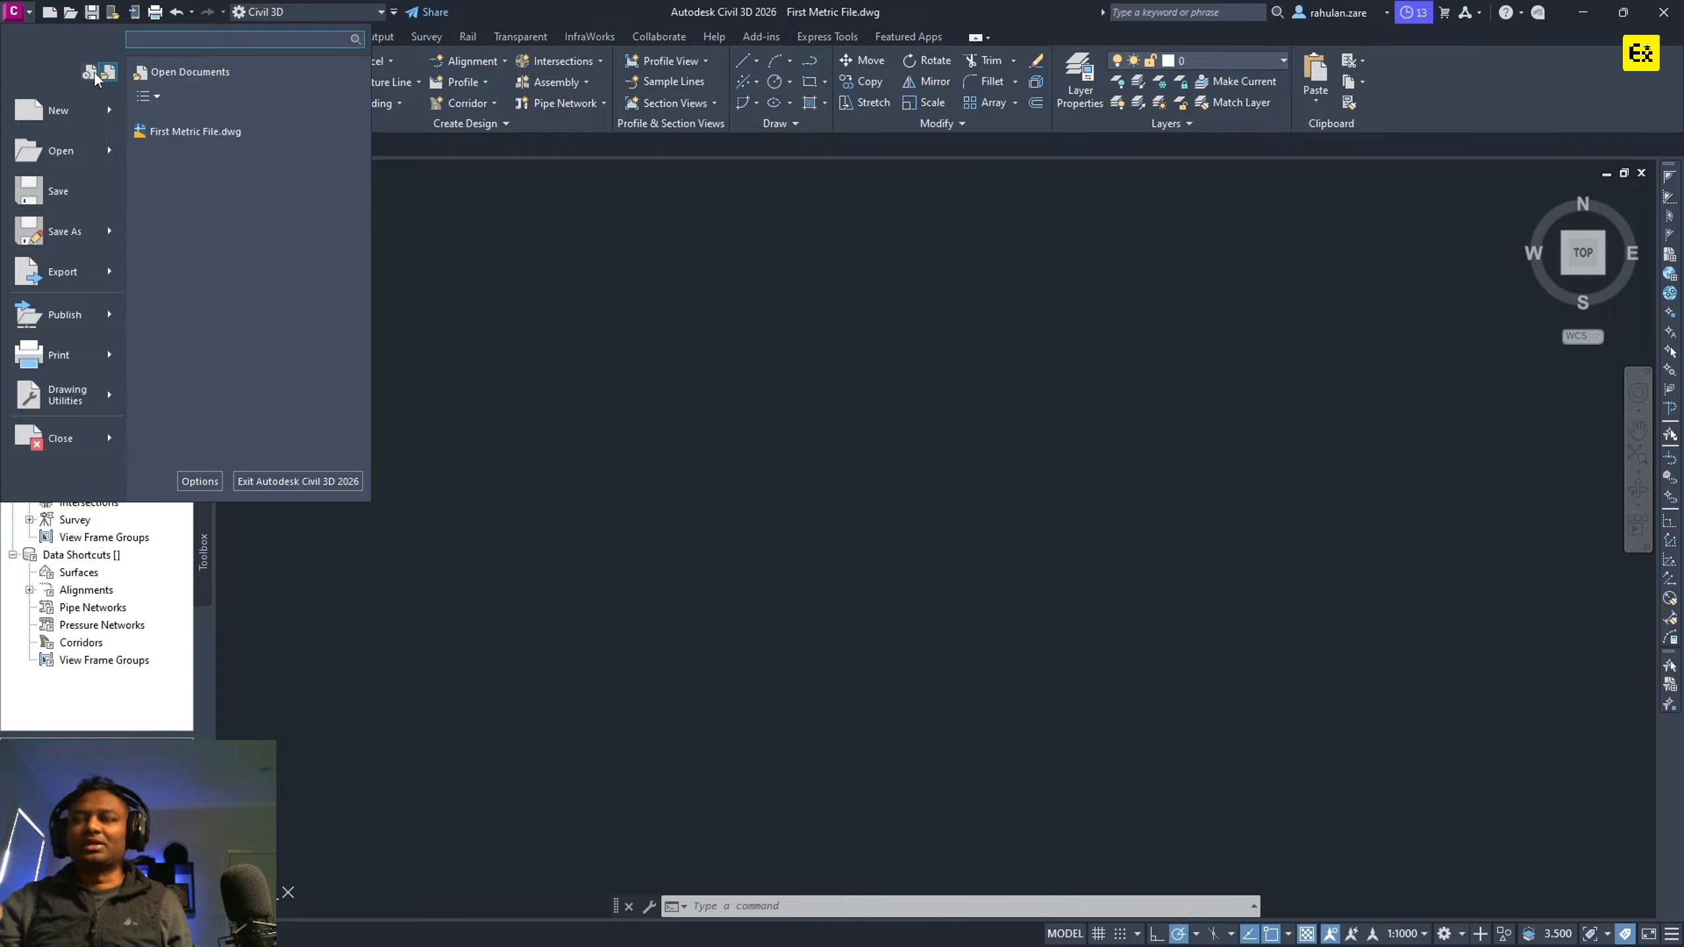
click(90, 74)
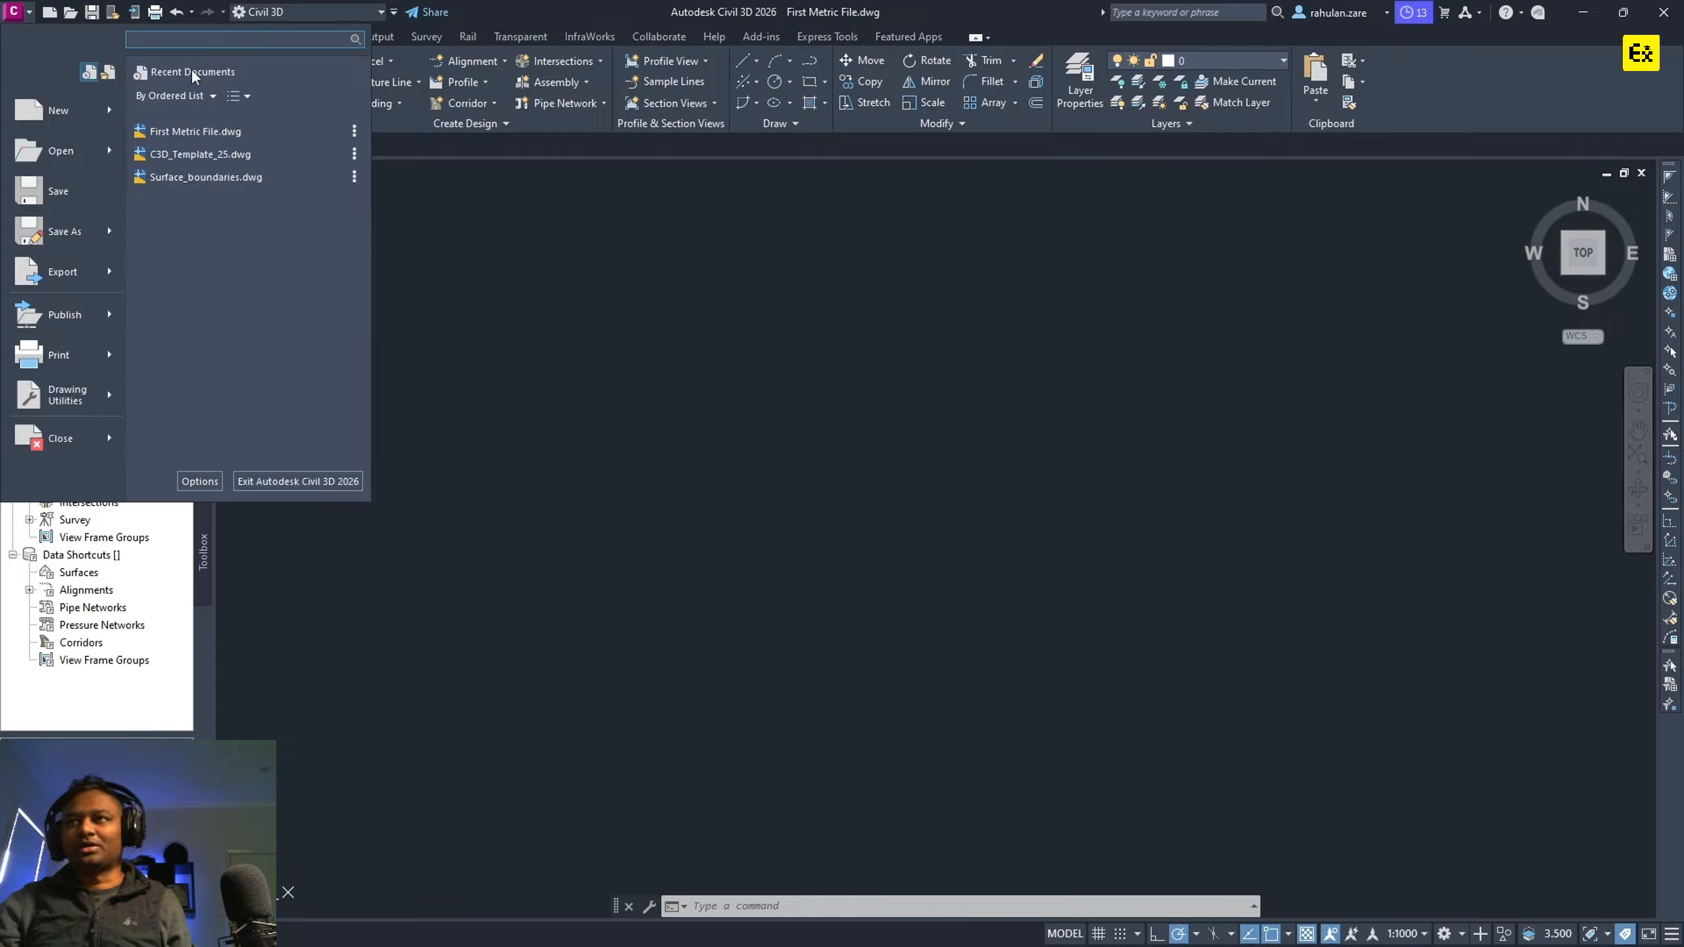
click(110, 75)
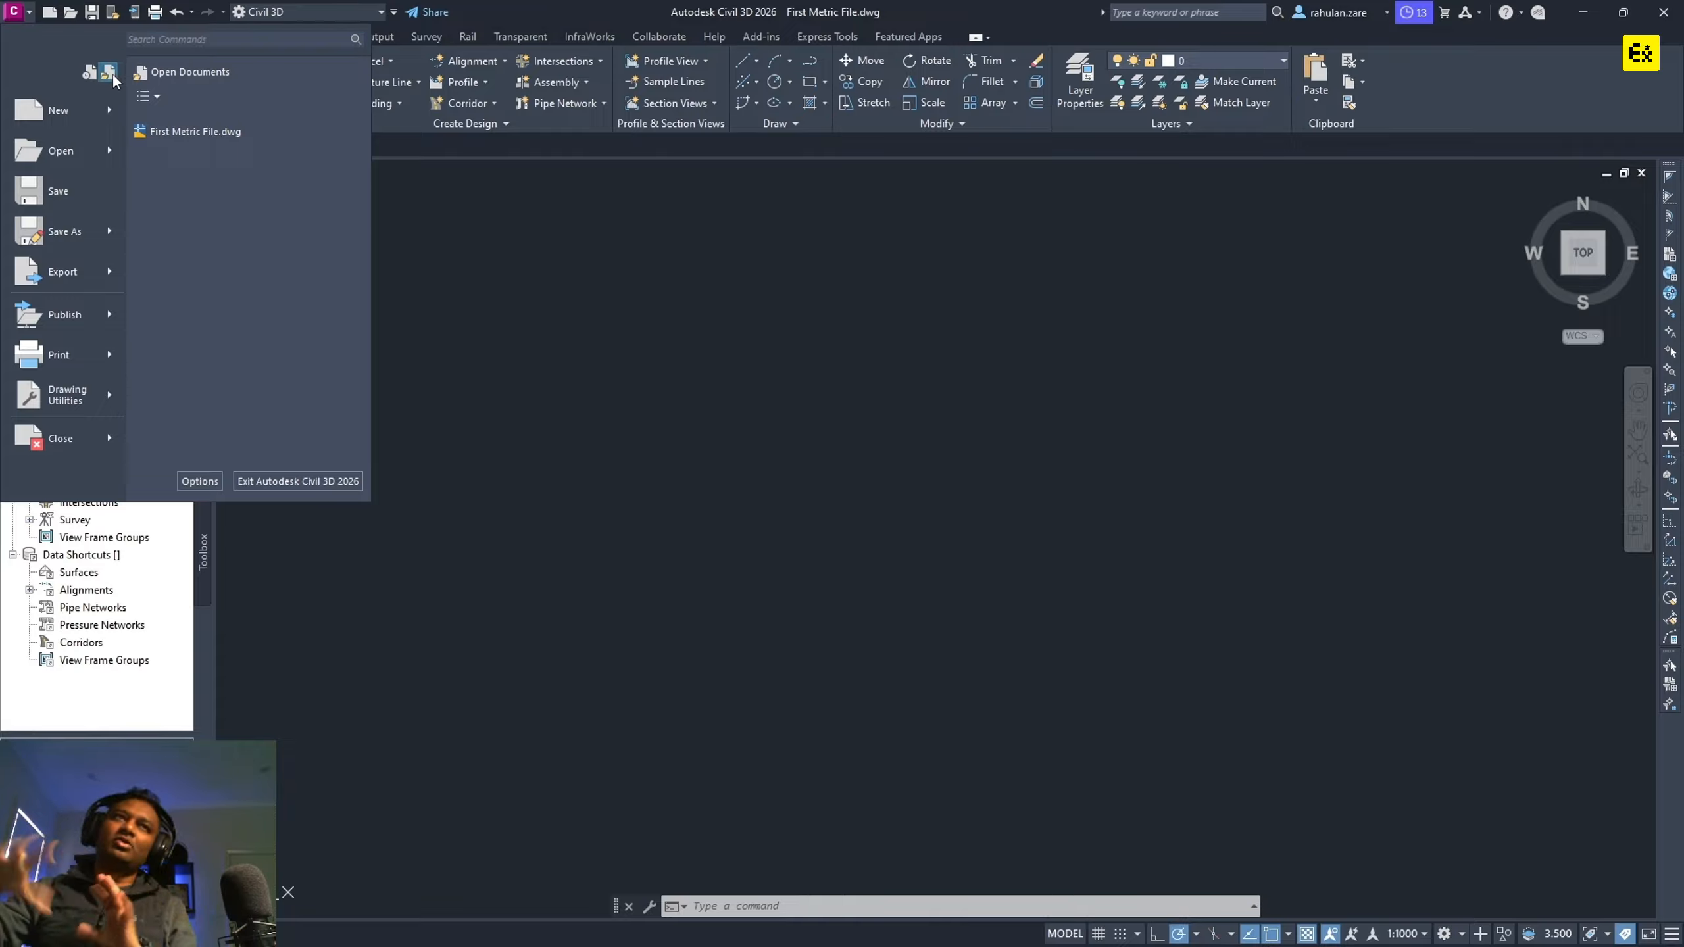
click(90, 75)
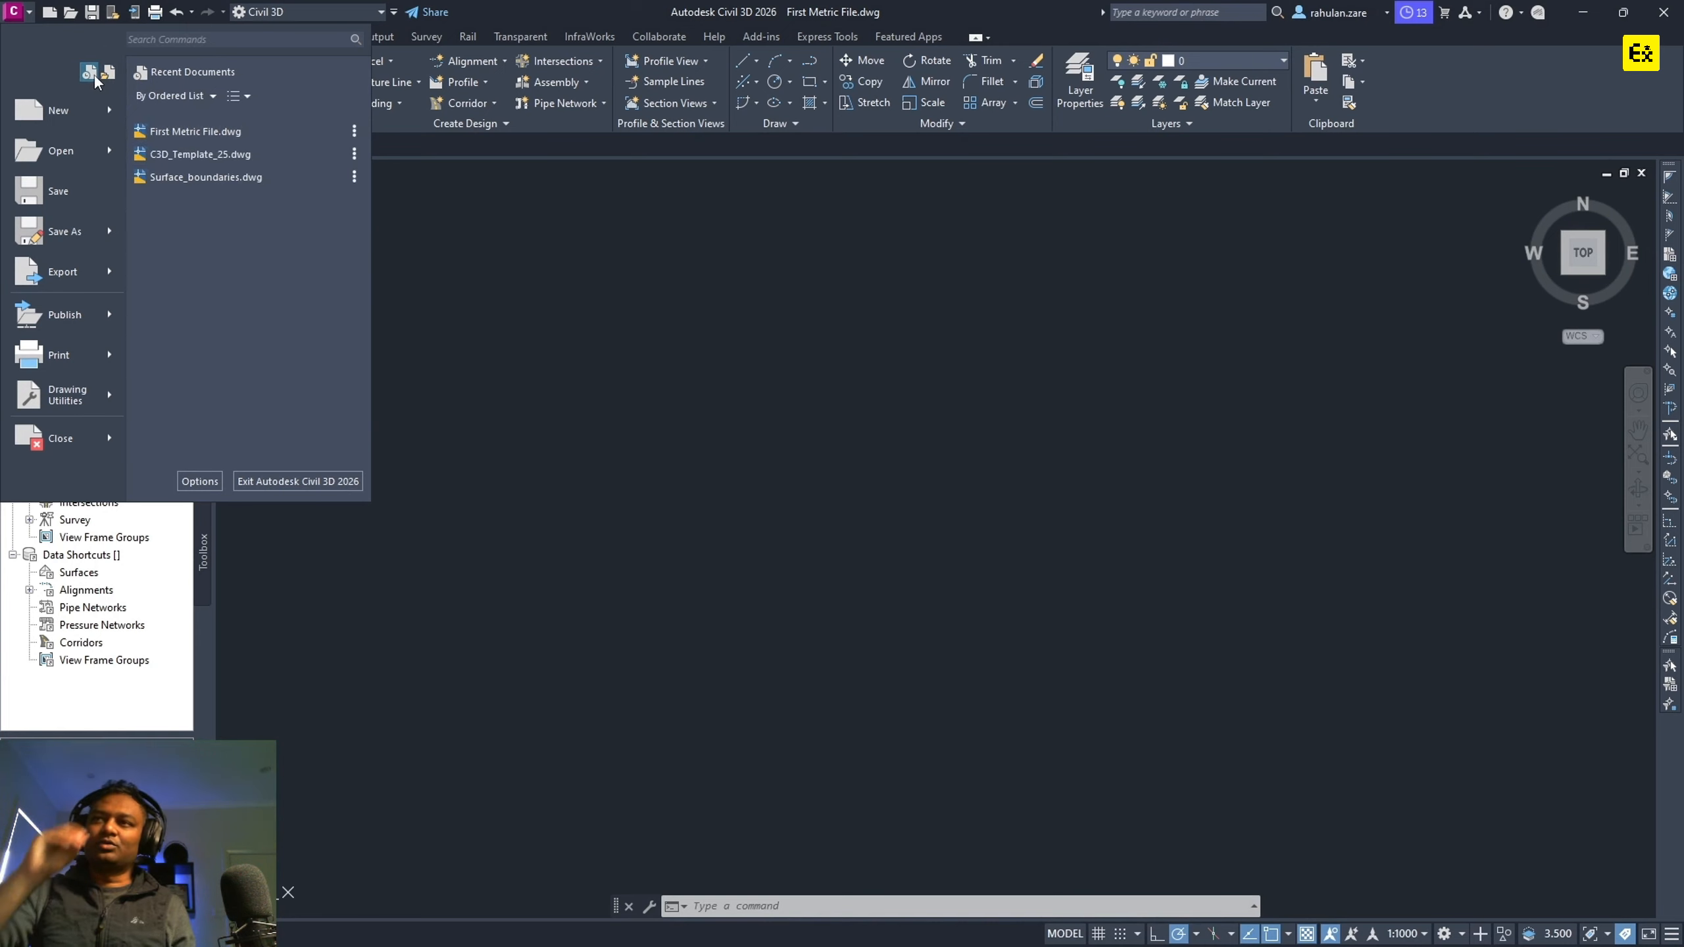
click(354, 133)
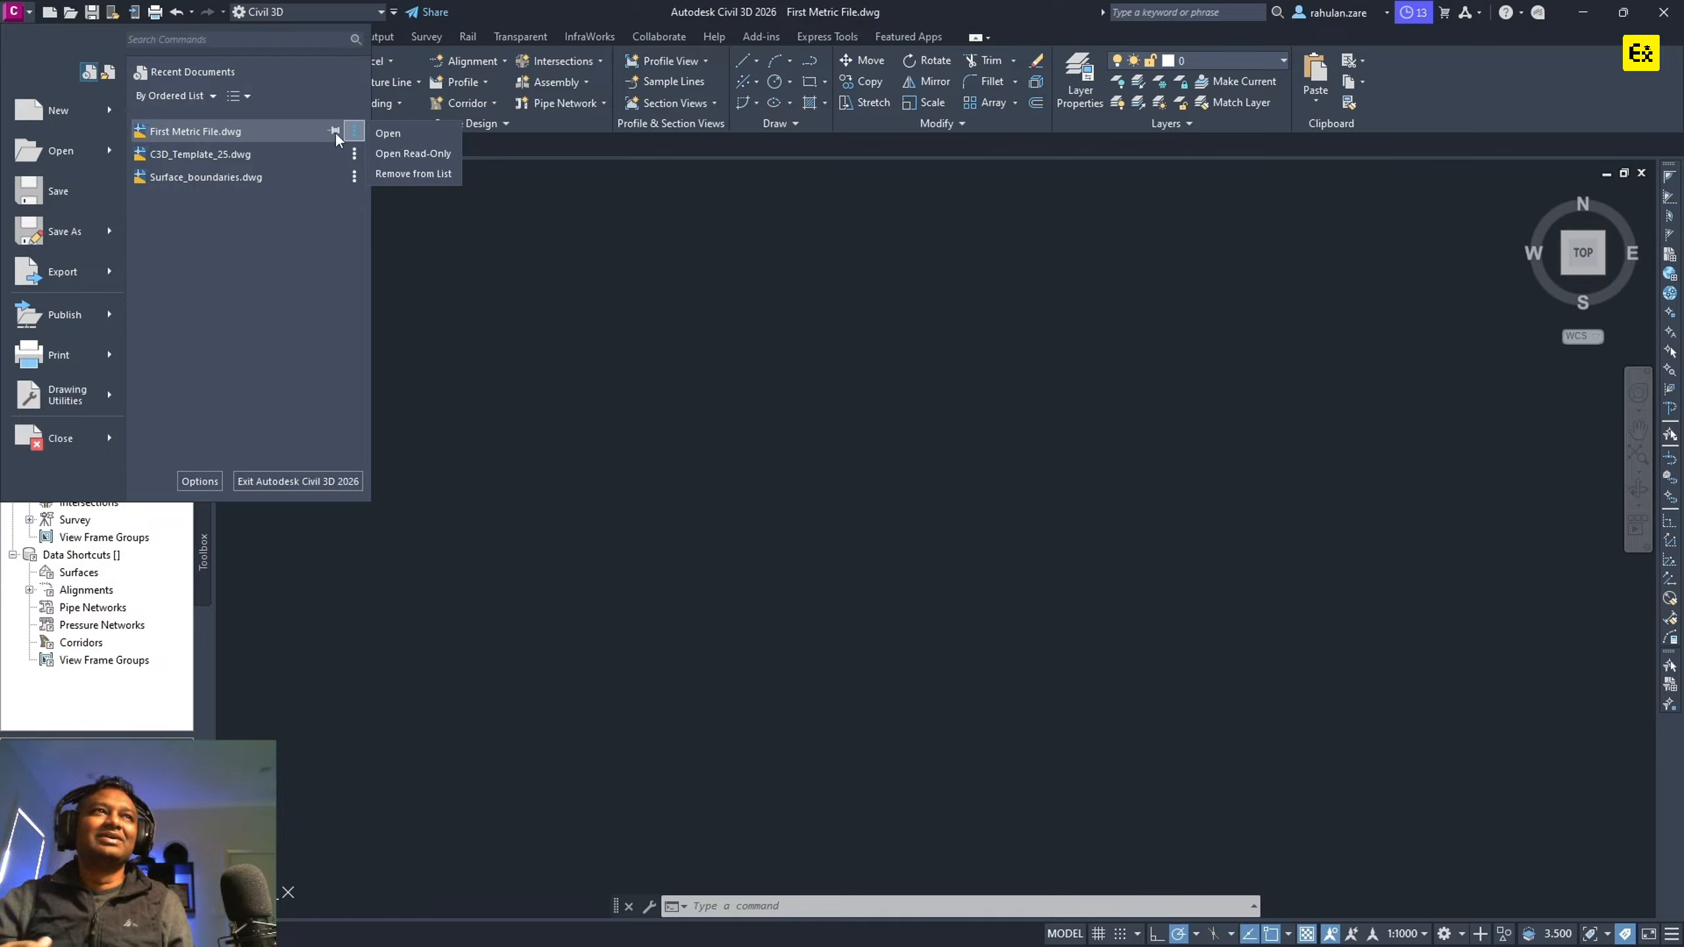
click(290, 318)
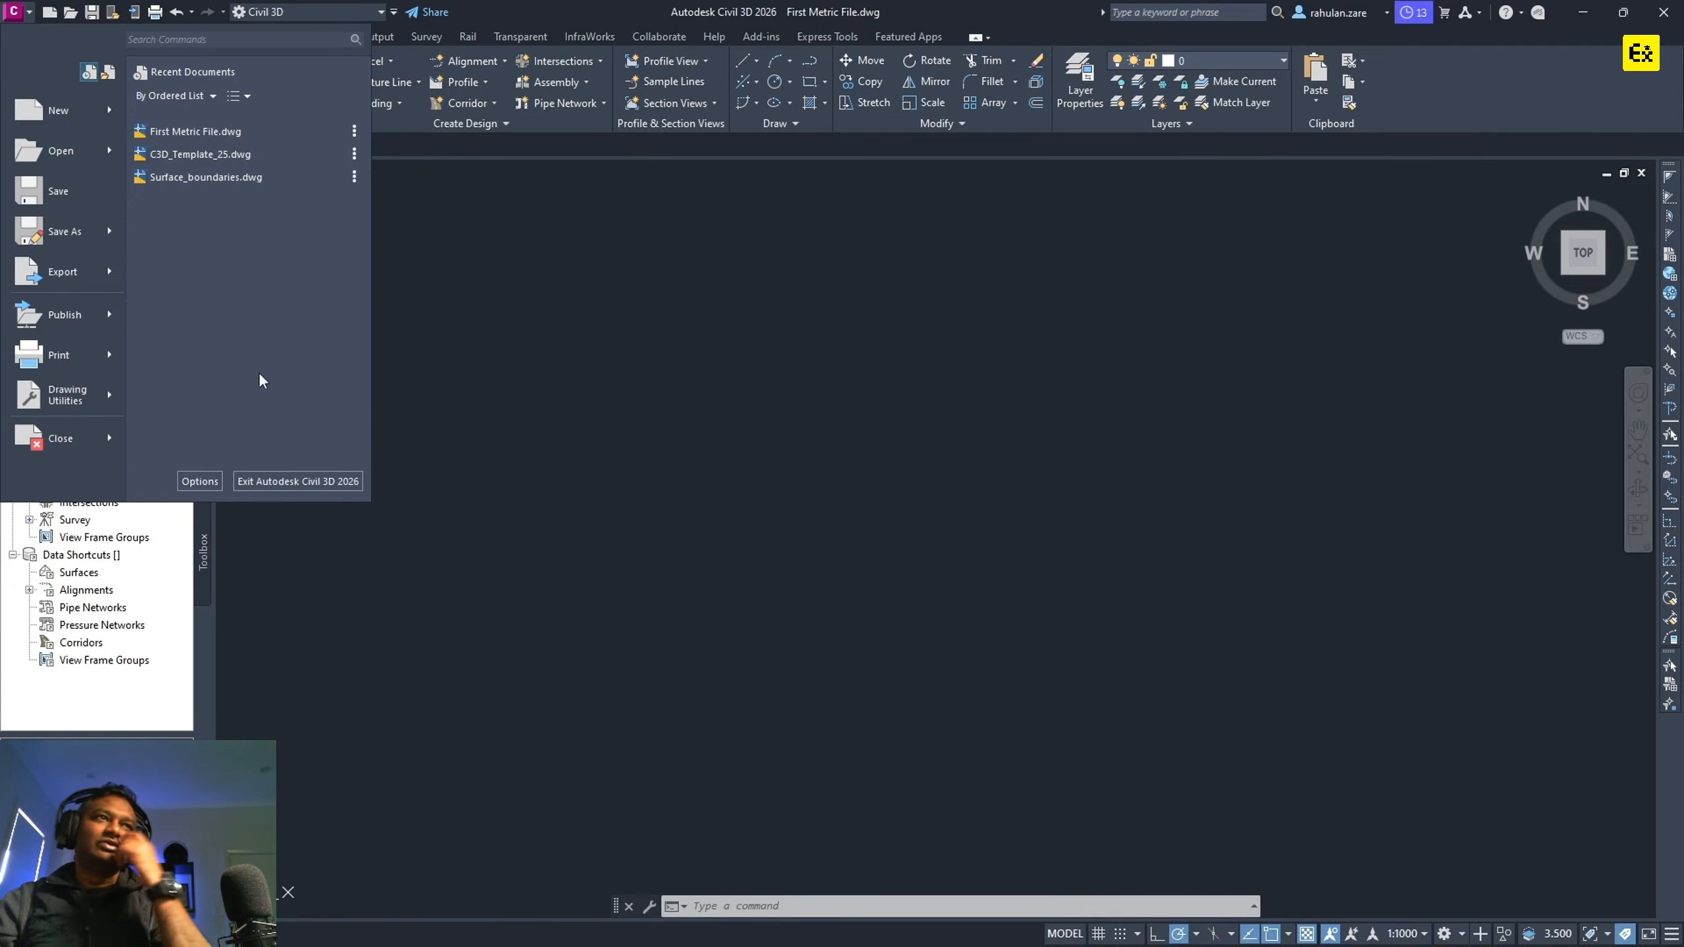
click(200, 481)
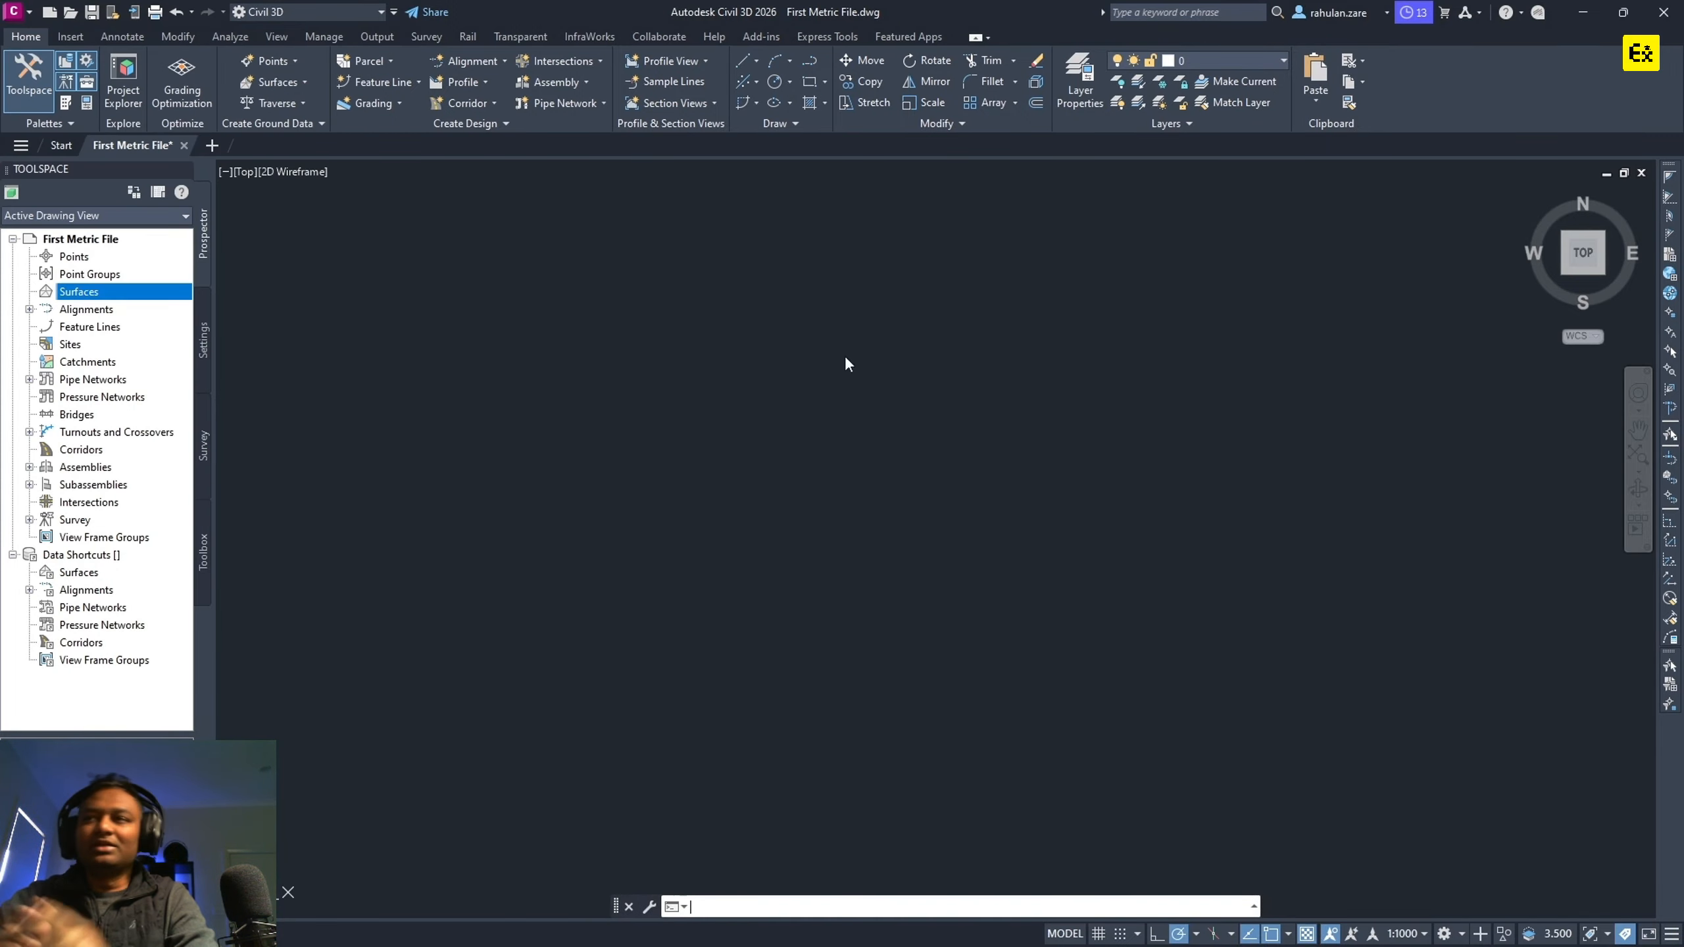
drag(812, 237, 712, 214)
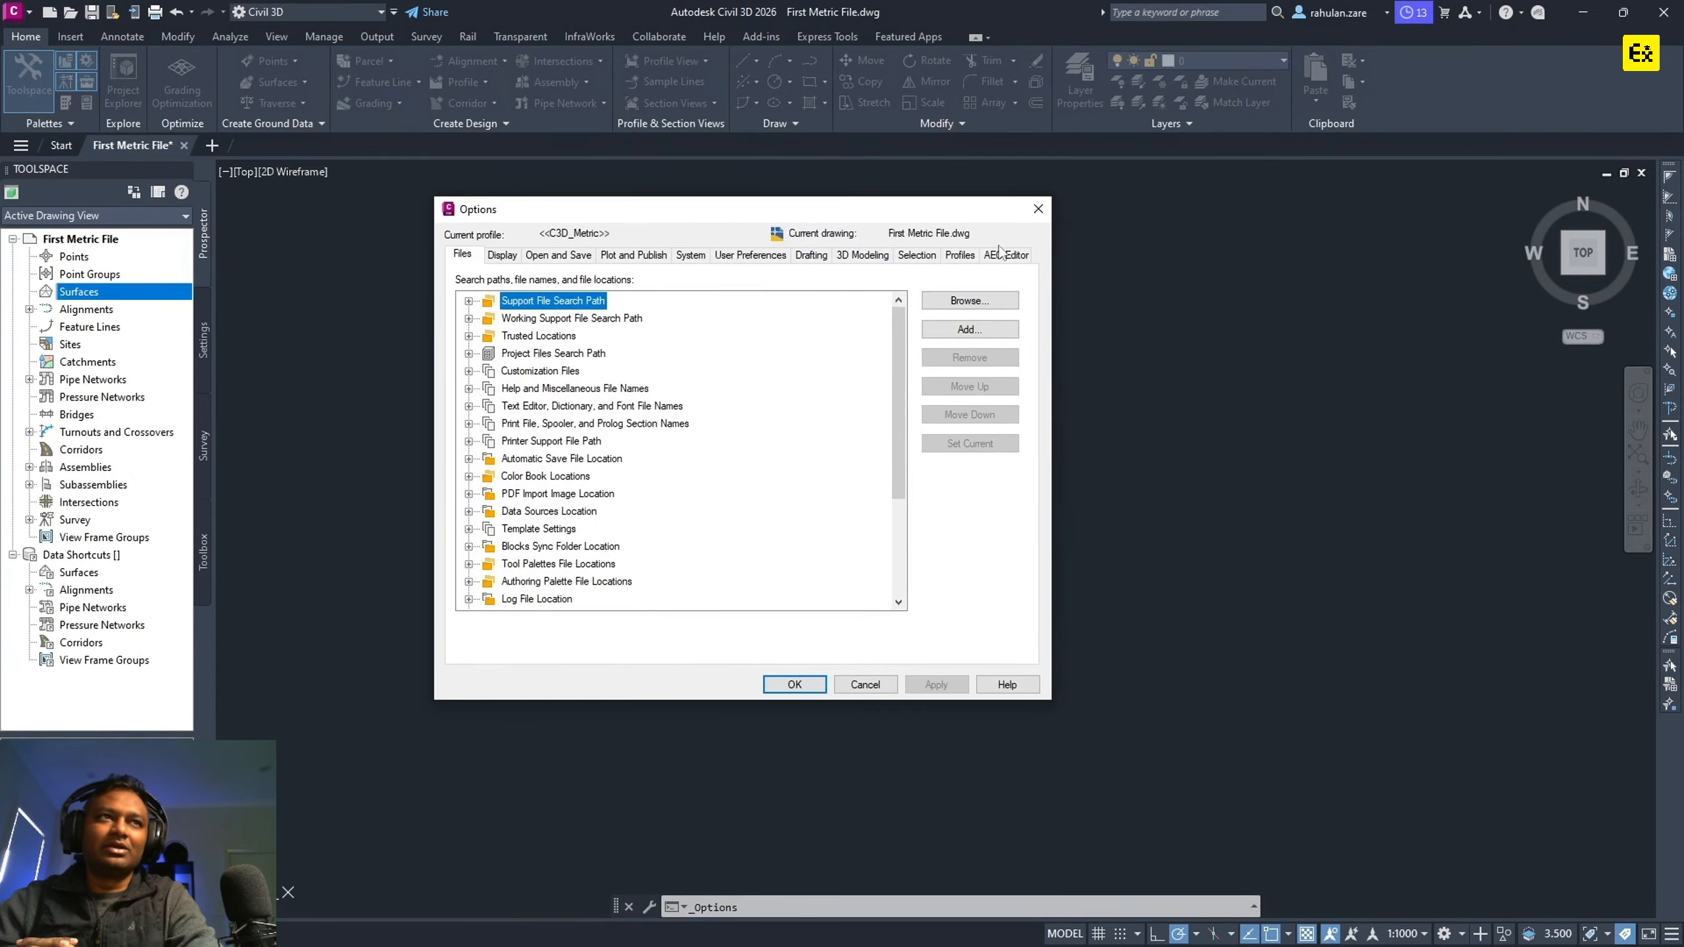
click(1038, 211)
right_click(579, 438)
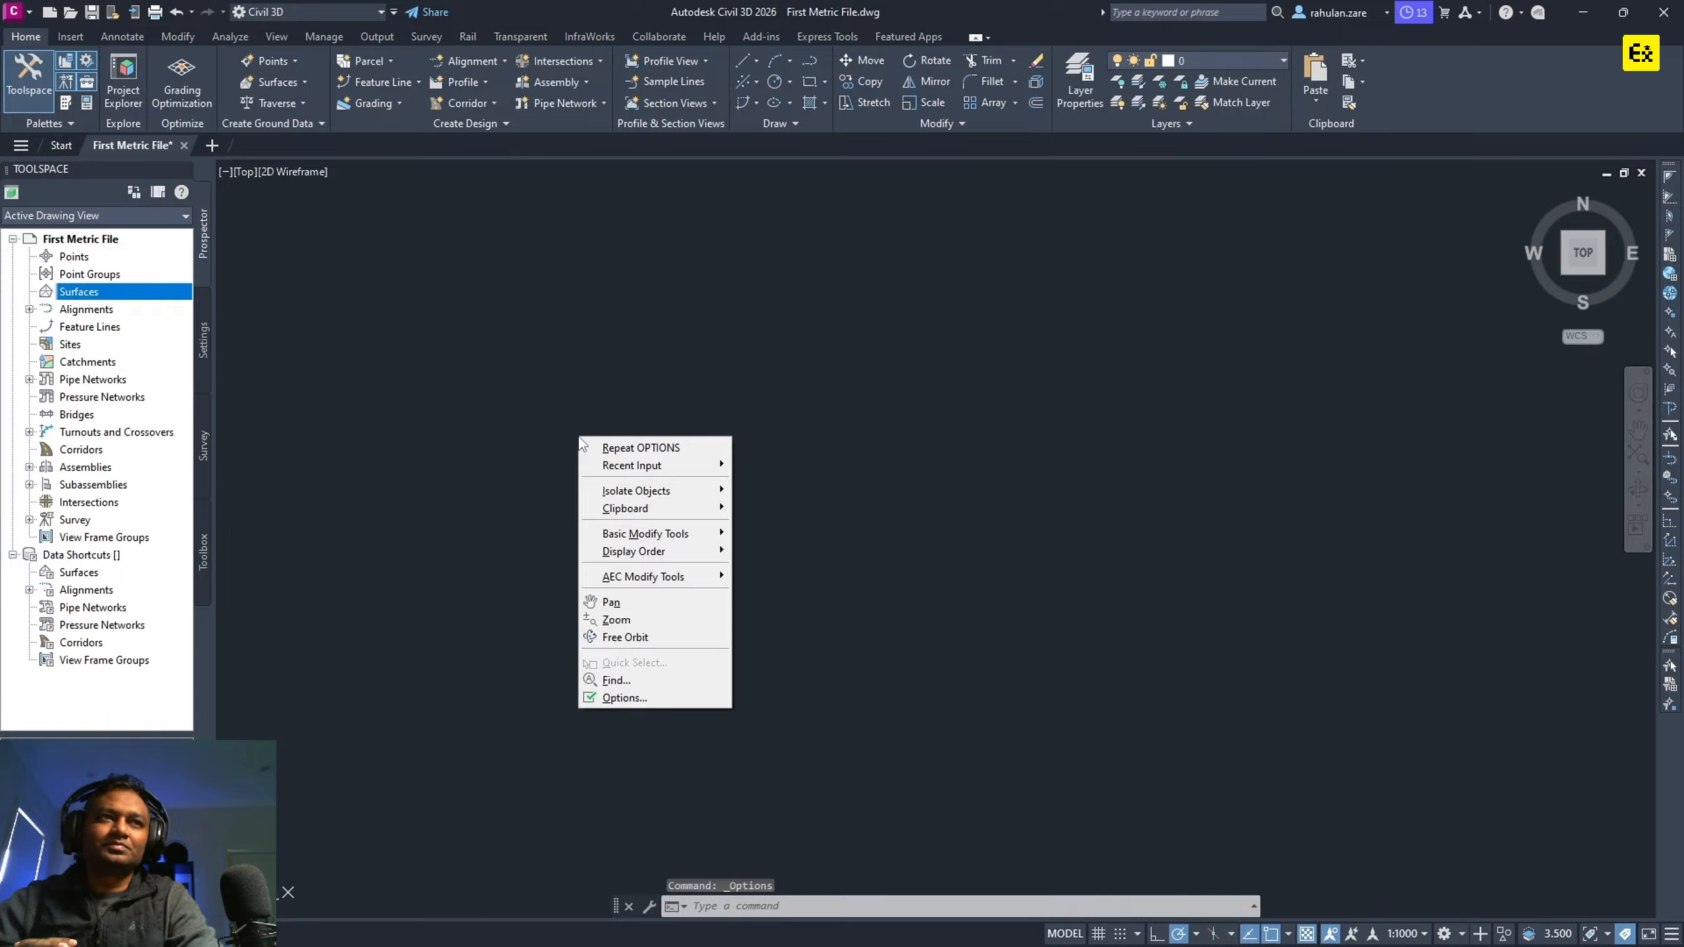
click(651, 698)
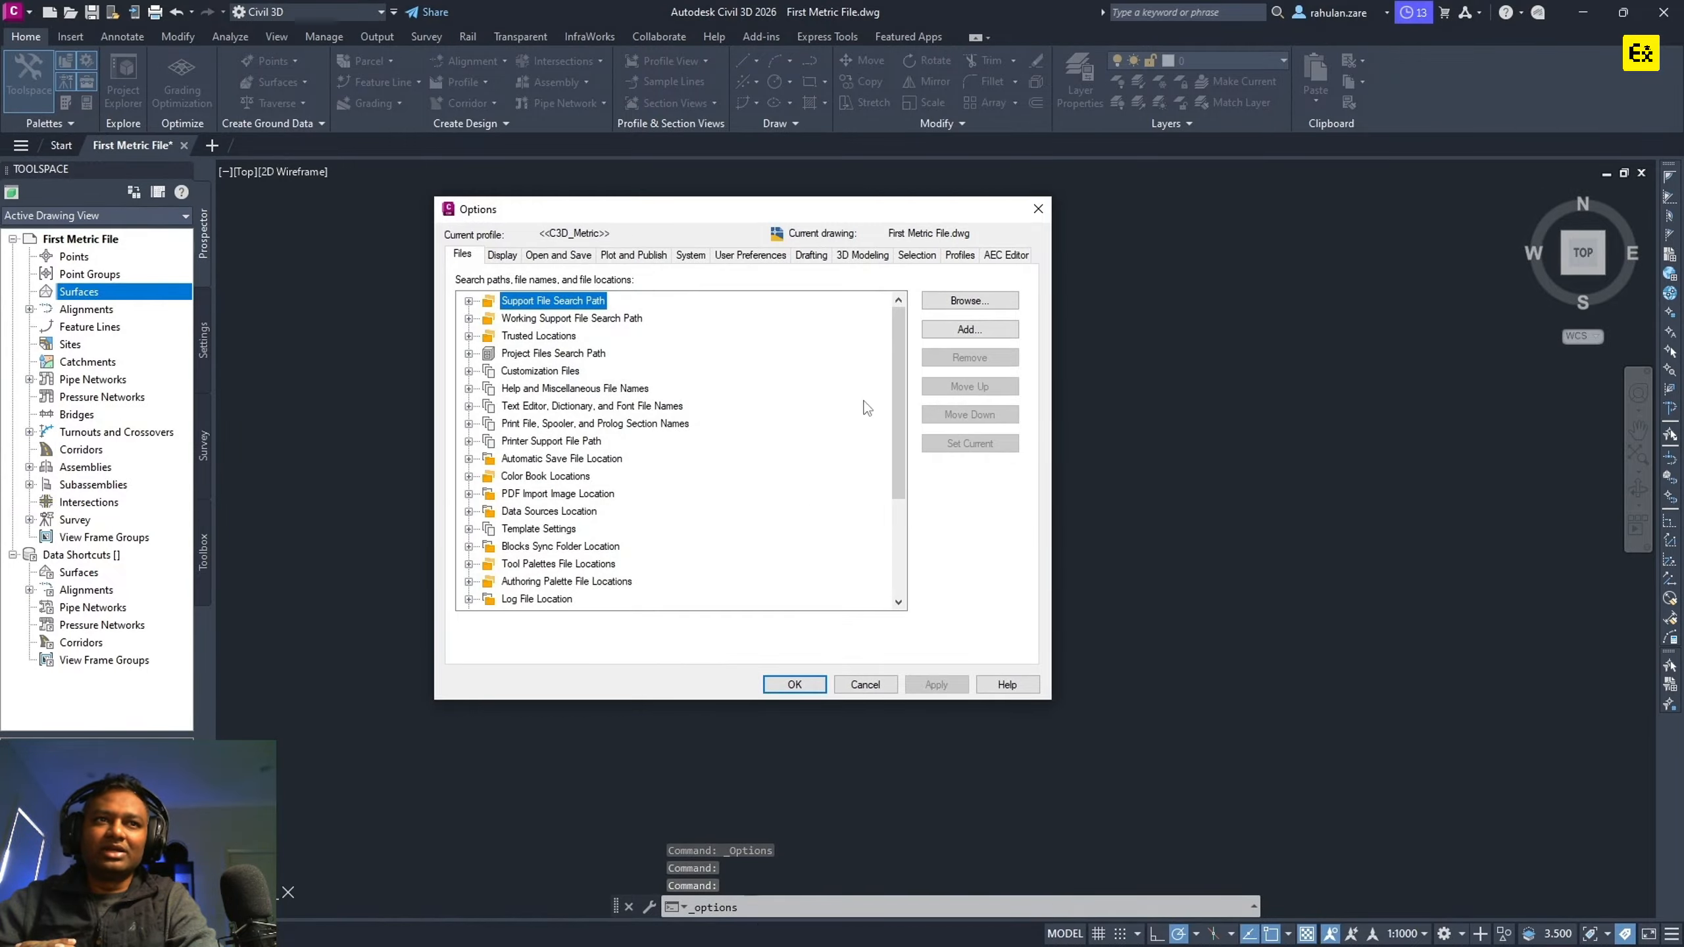
click(1038, 209)
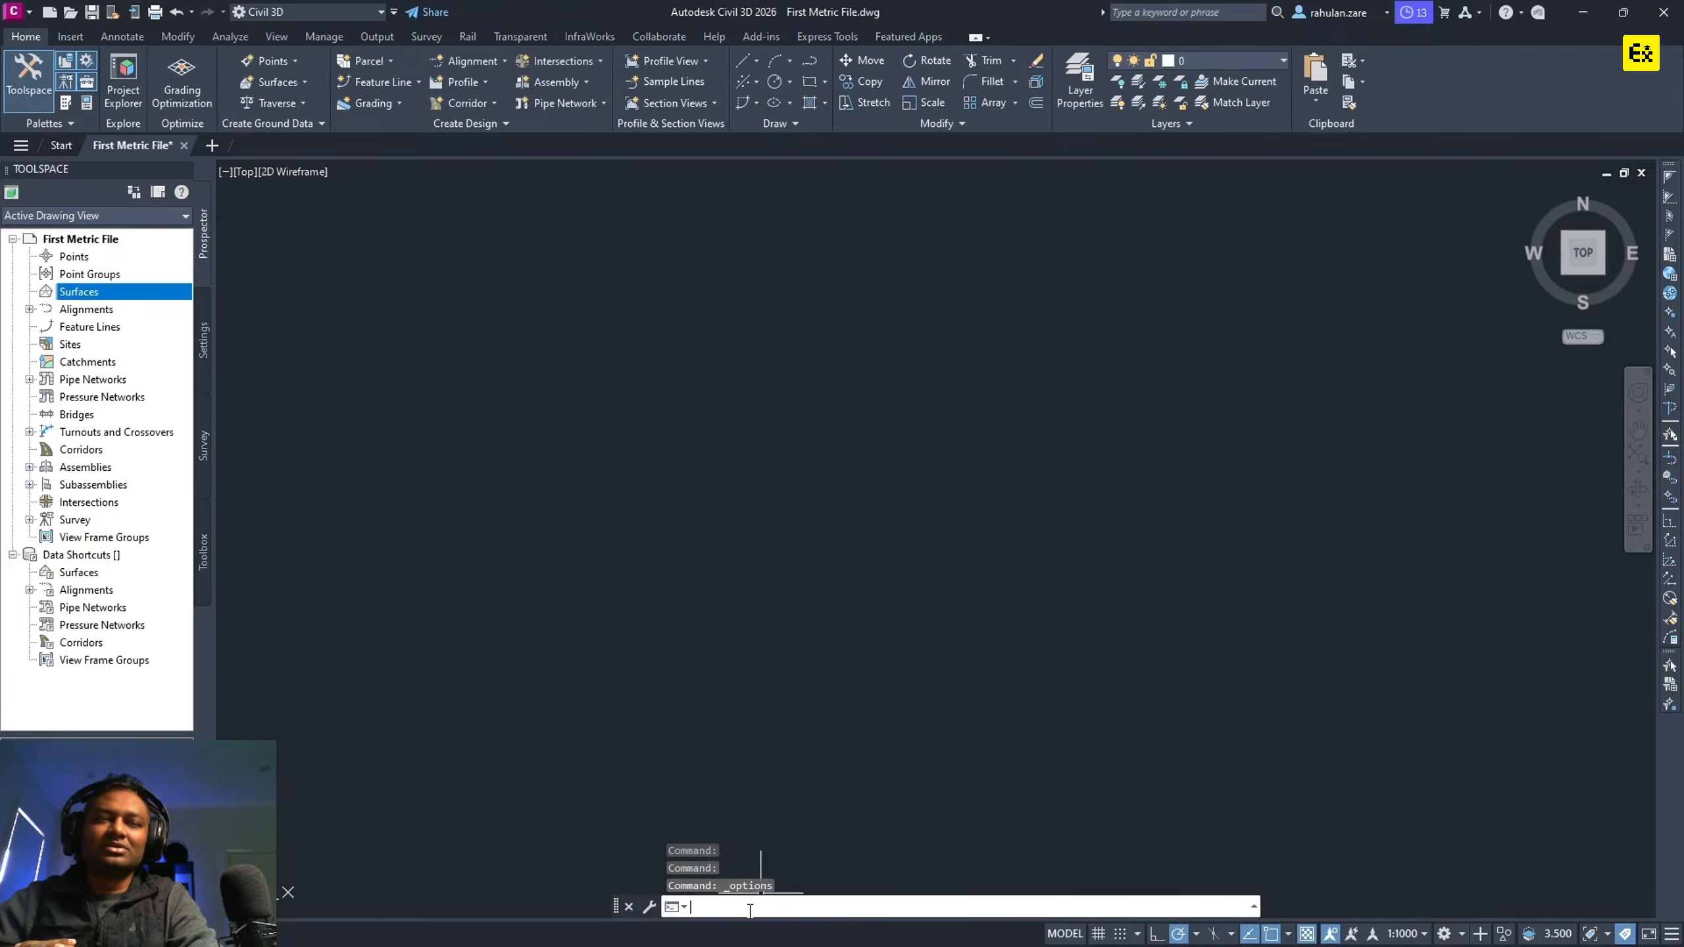
Run the OPTIONS command and move the Options dialog toward the middle of the drawing area.
text(options)
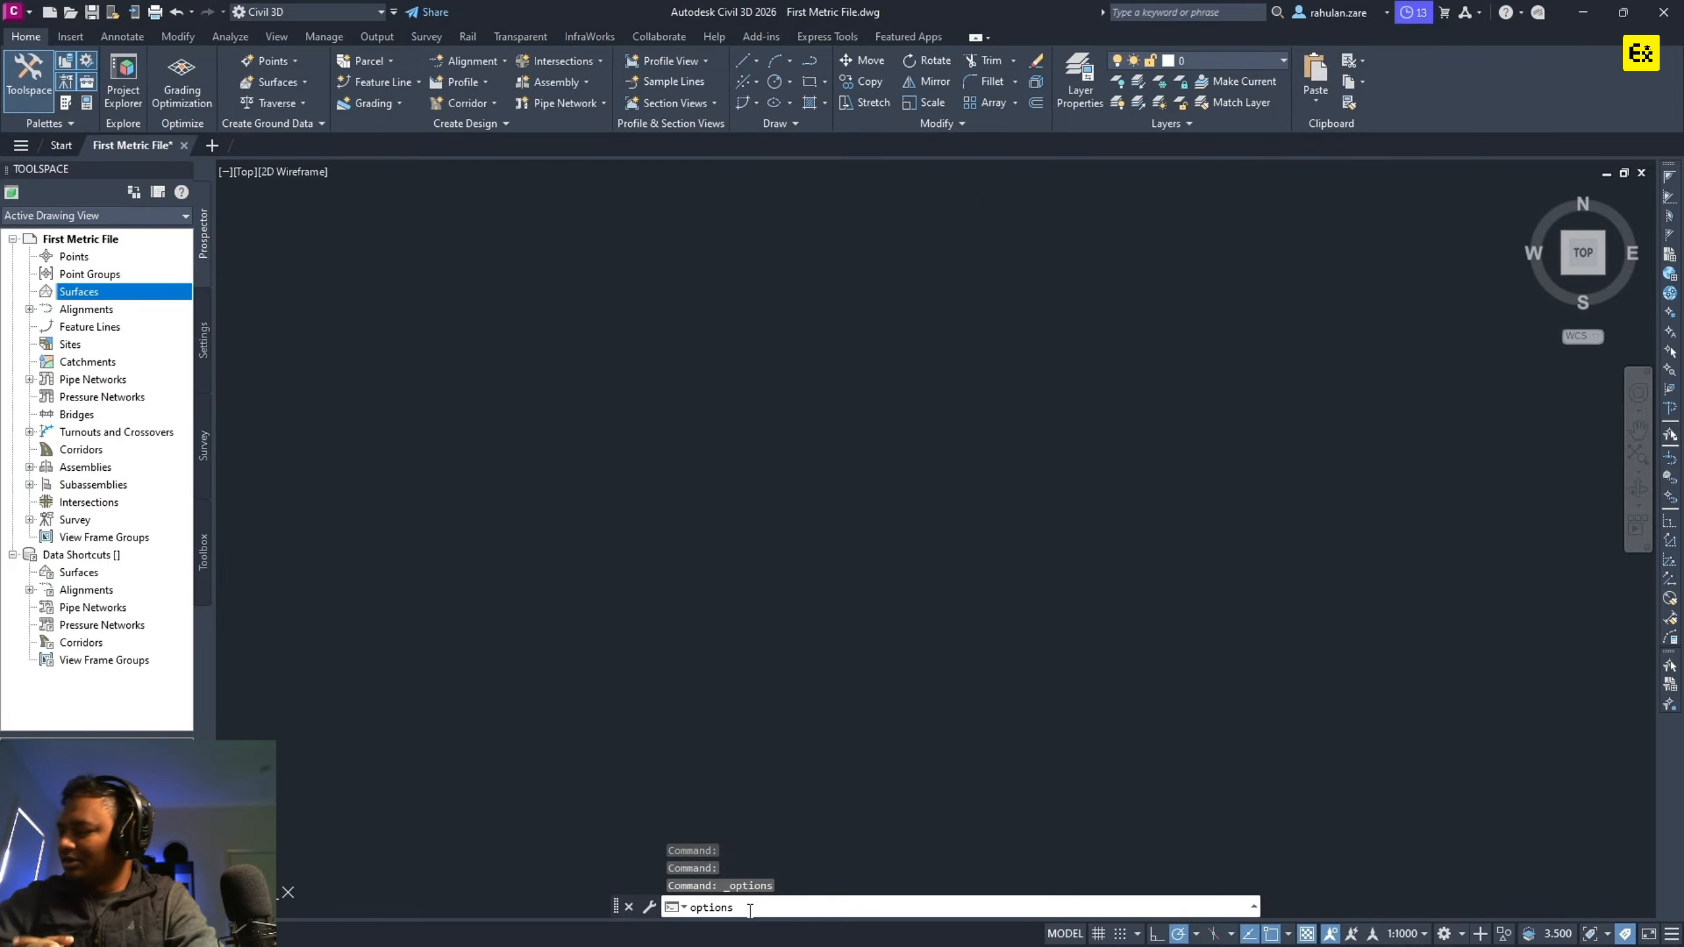
key(Return)
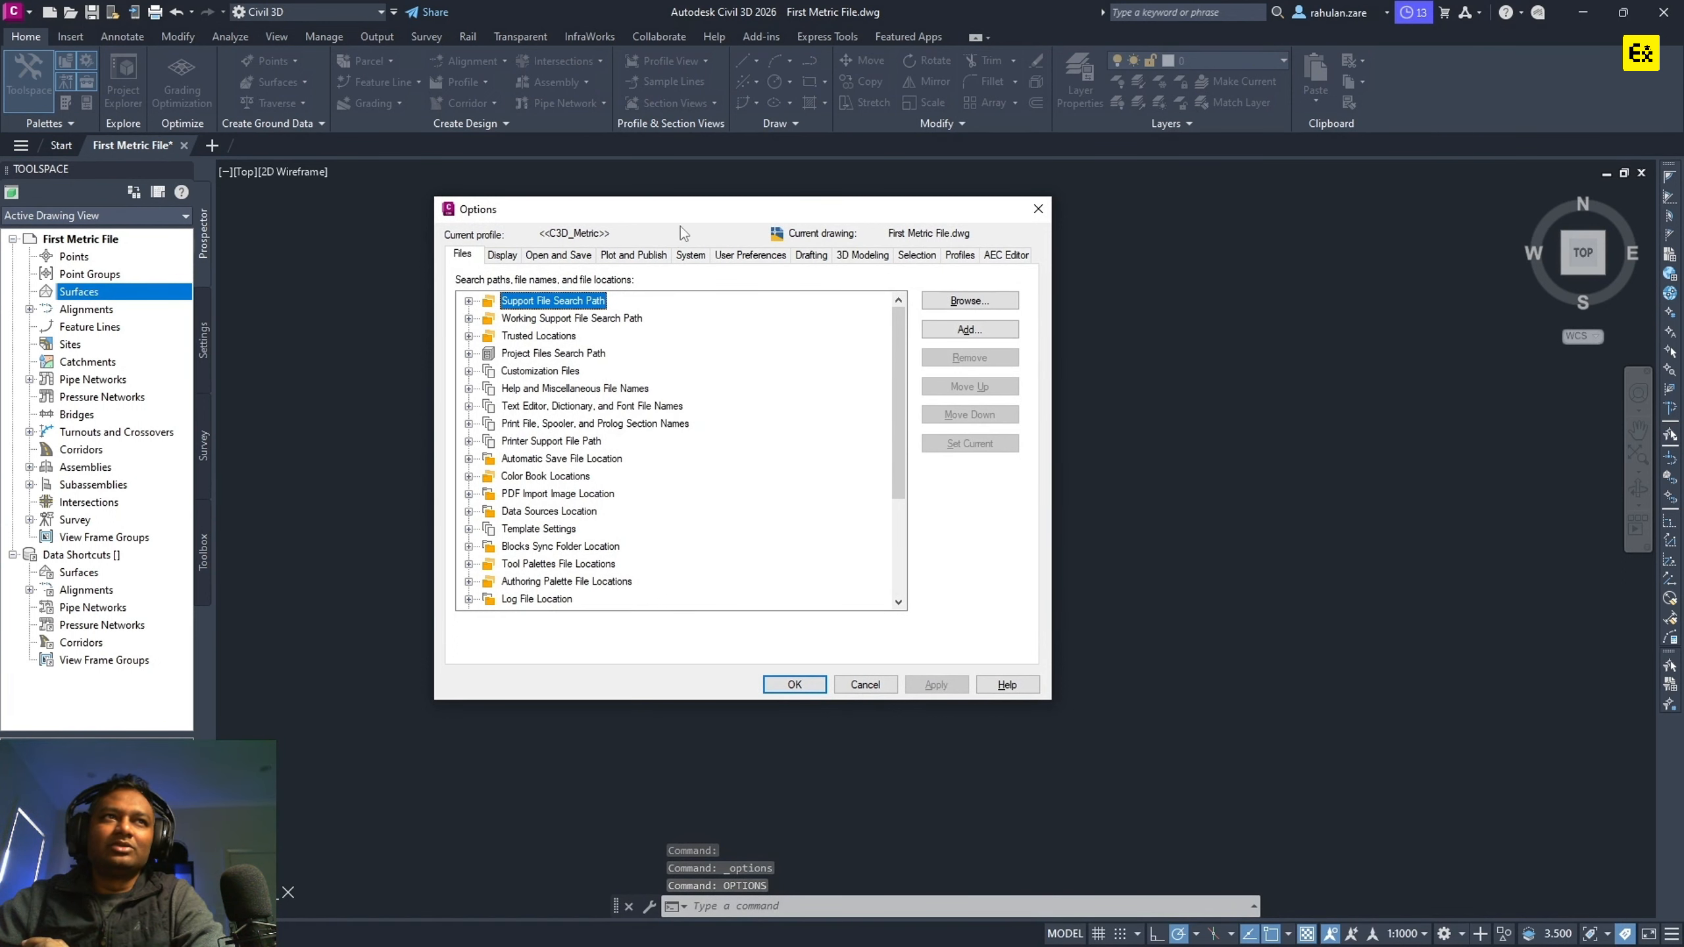
drag(691, 217, 850, 244)
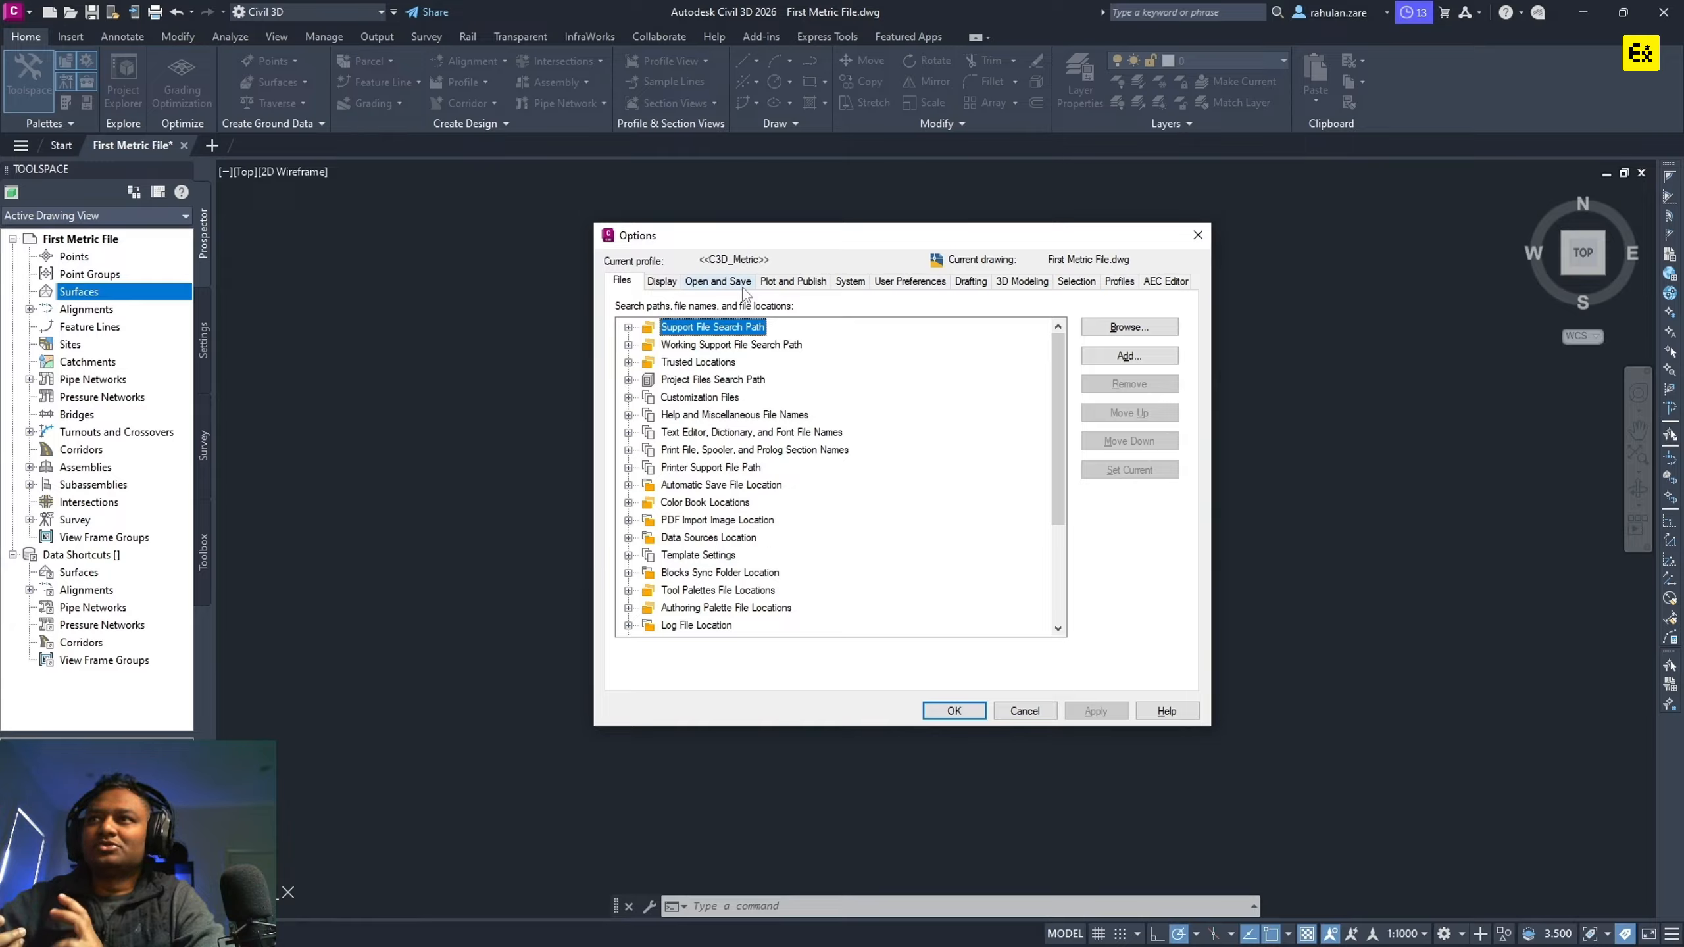
Examine the folders listed under Support File Search Path and Working Support File Search Path.
click(628, 328)
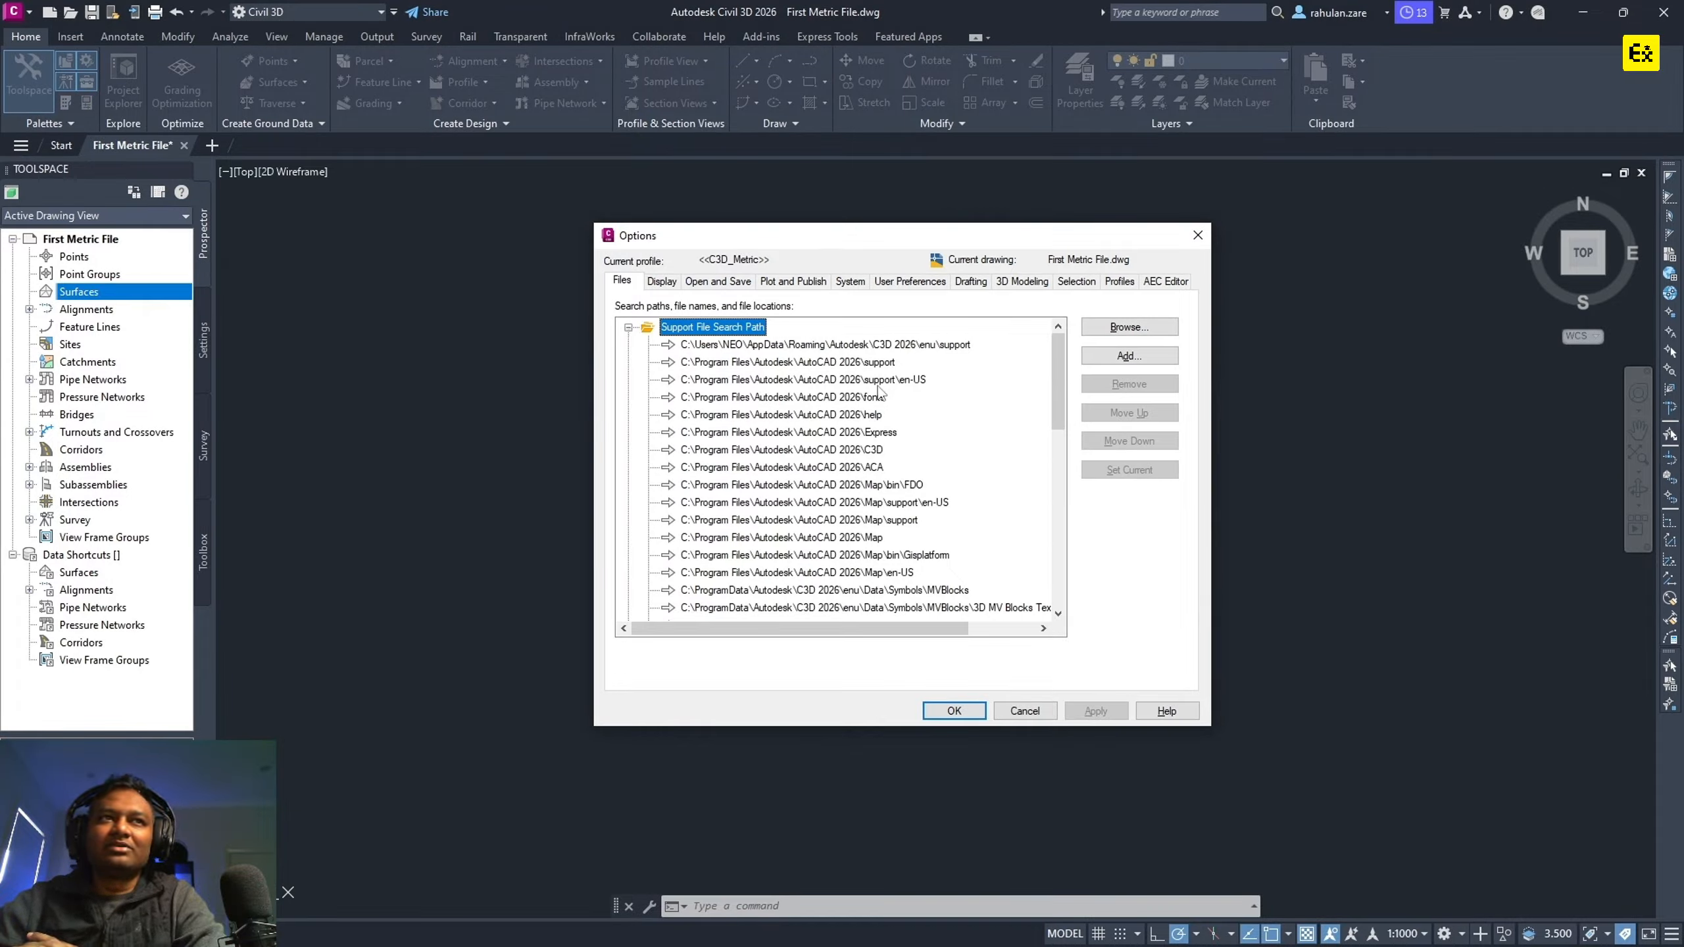
scroll(863, 606, down, 4)
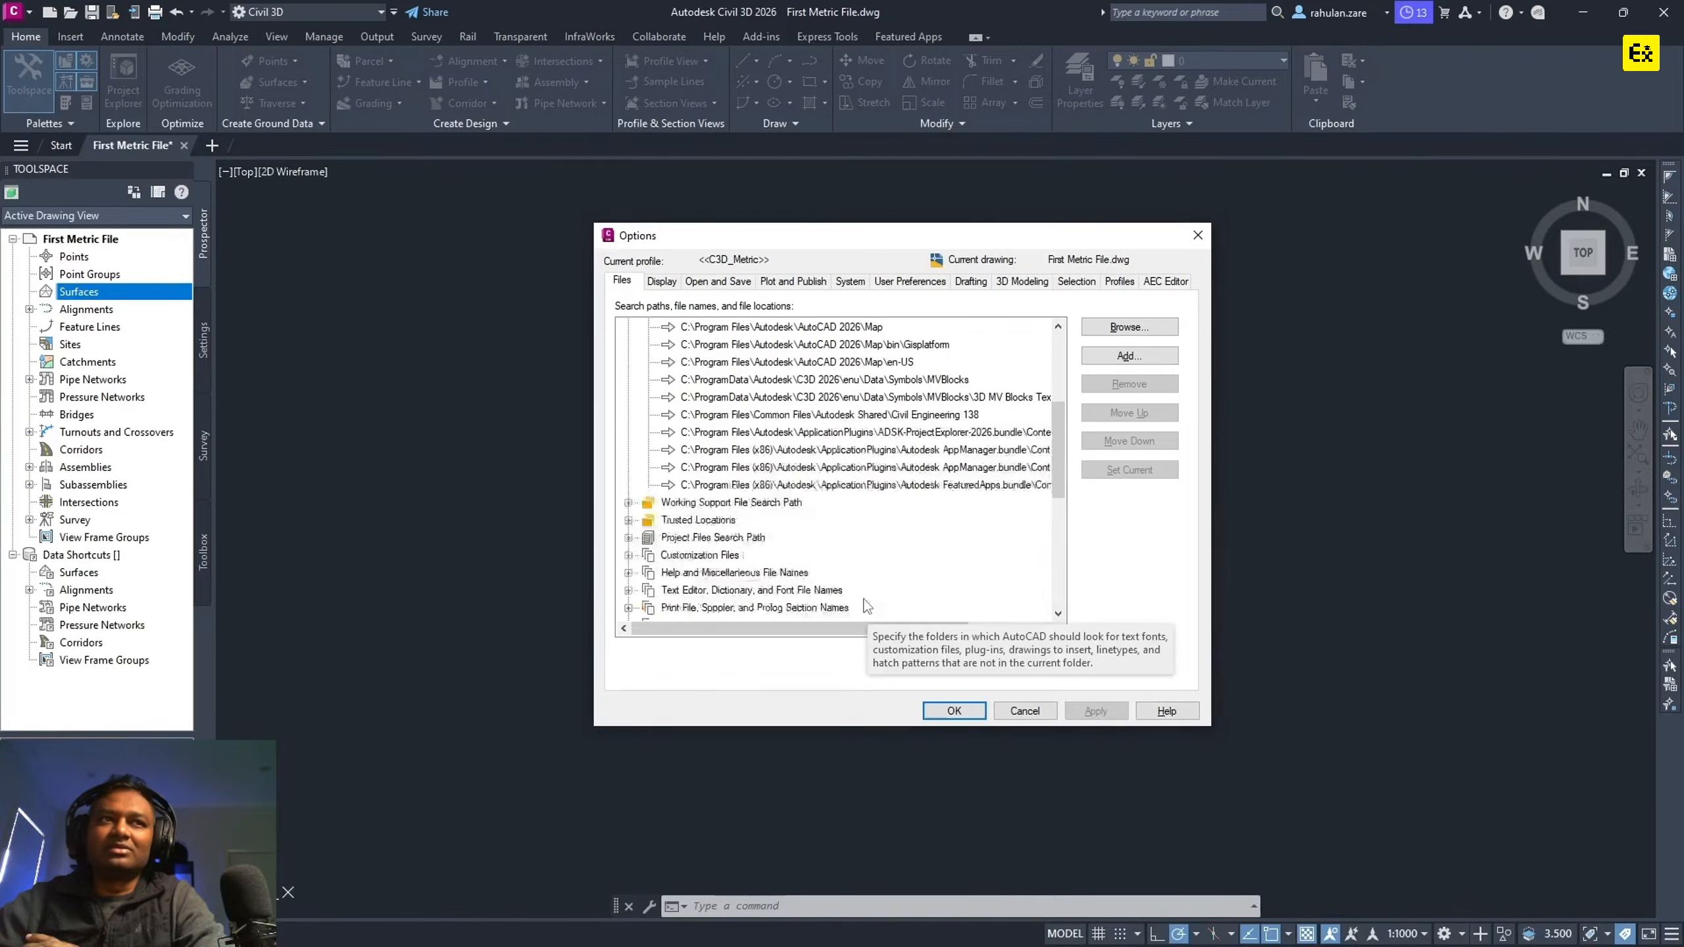
click(627, 503)
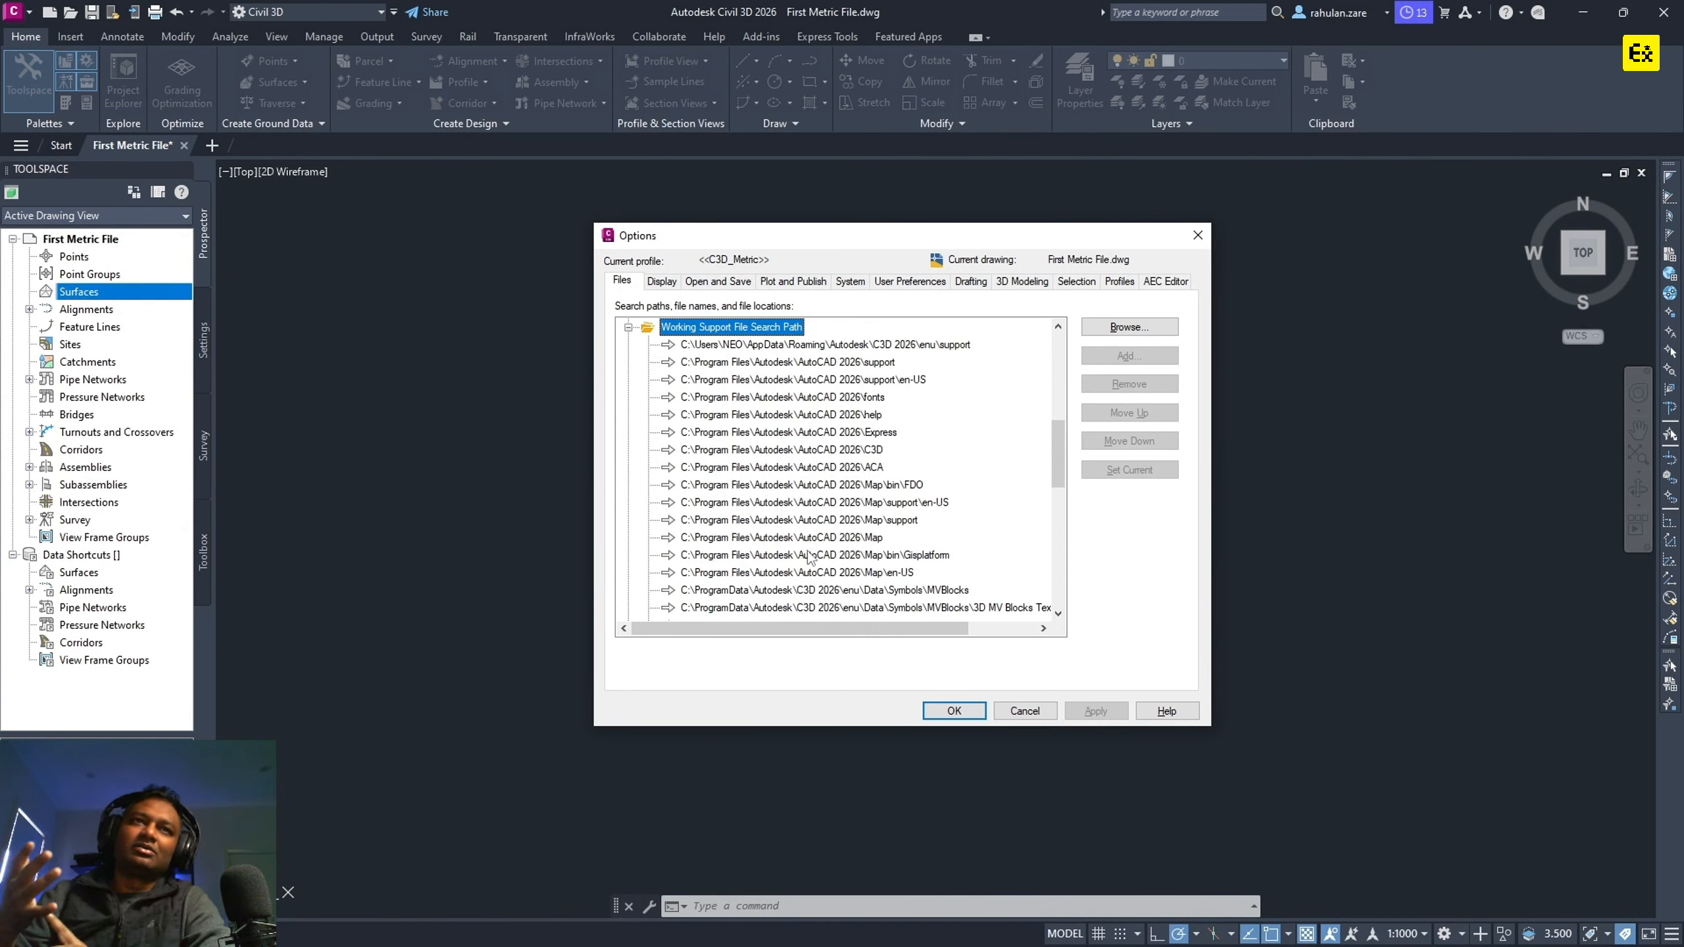
scroll(808, 558, down, 3)
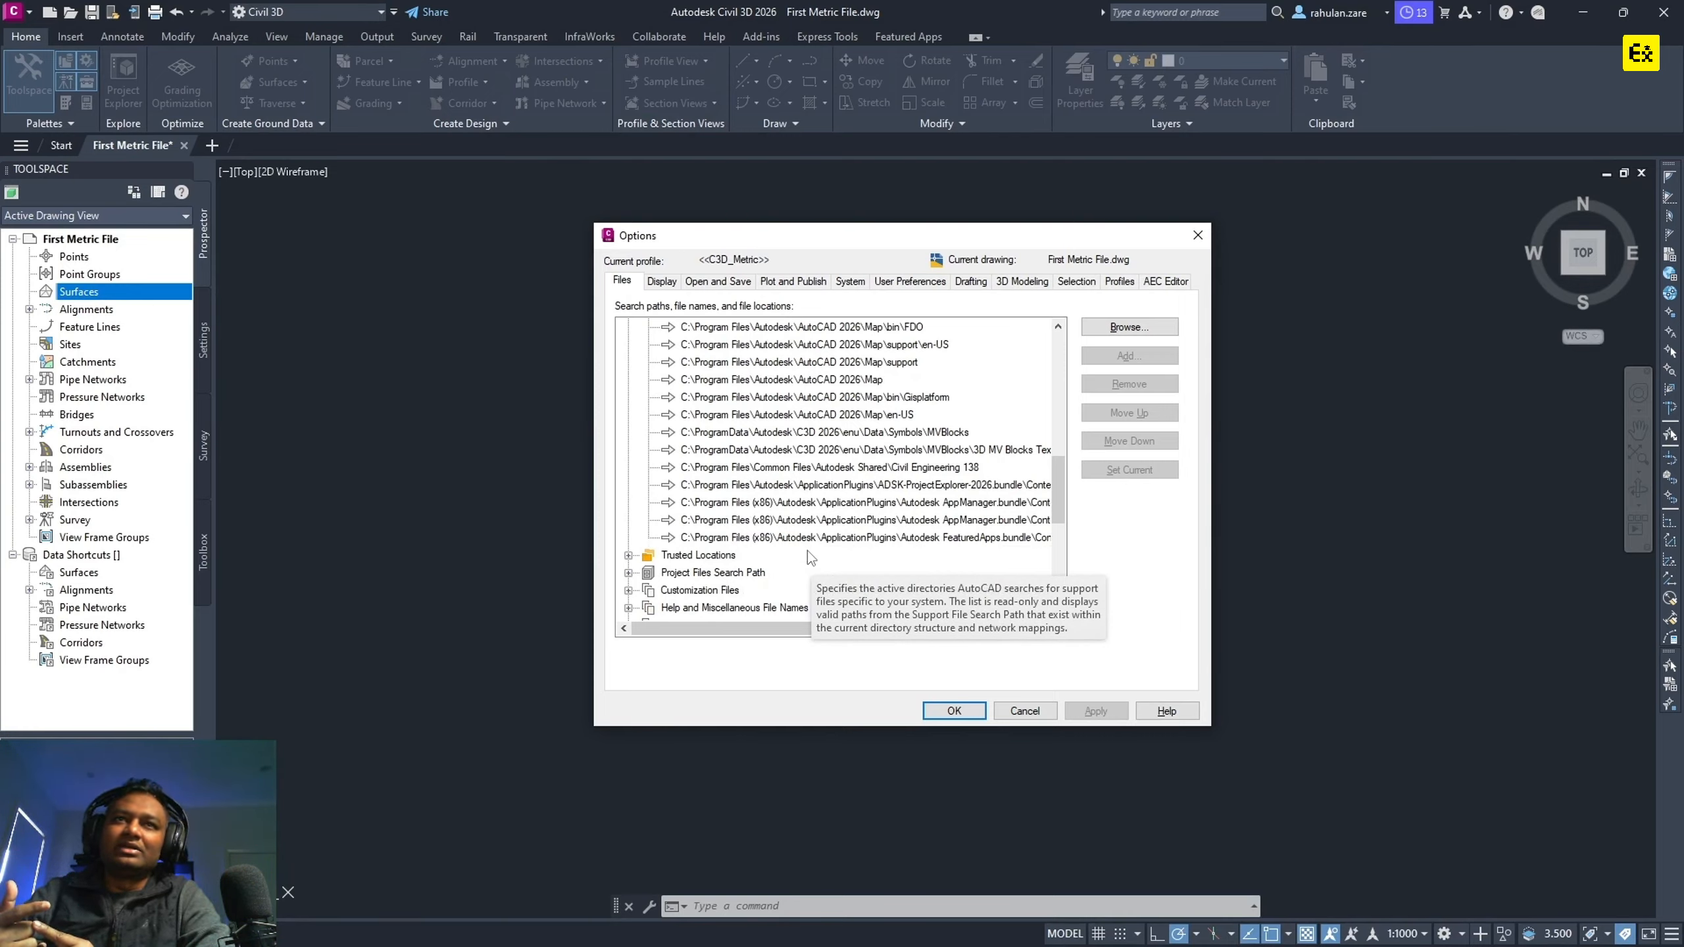
scroll(811, 557, up, 3)
click(803, 380)
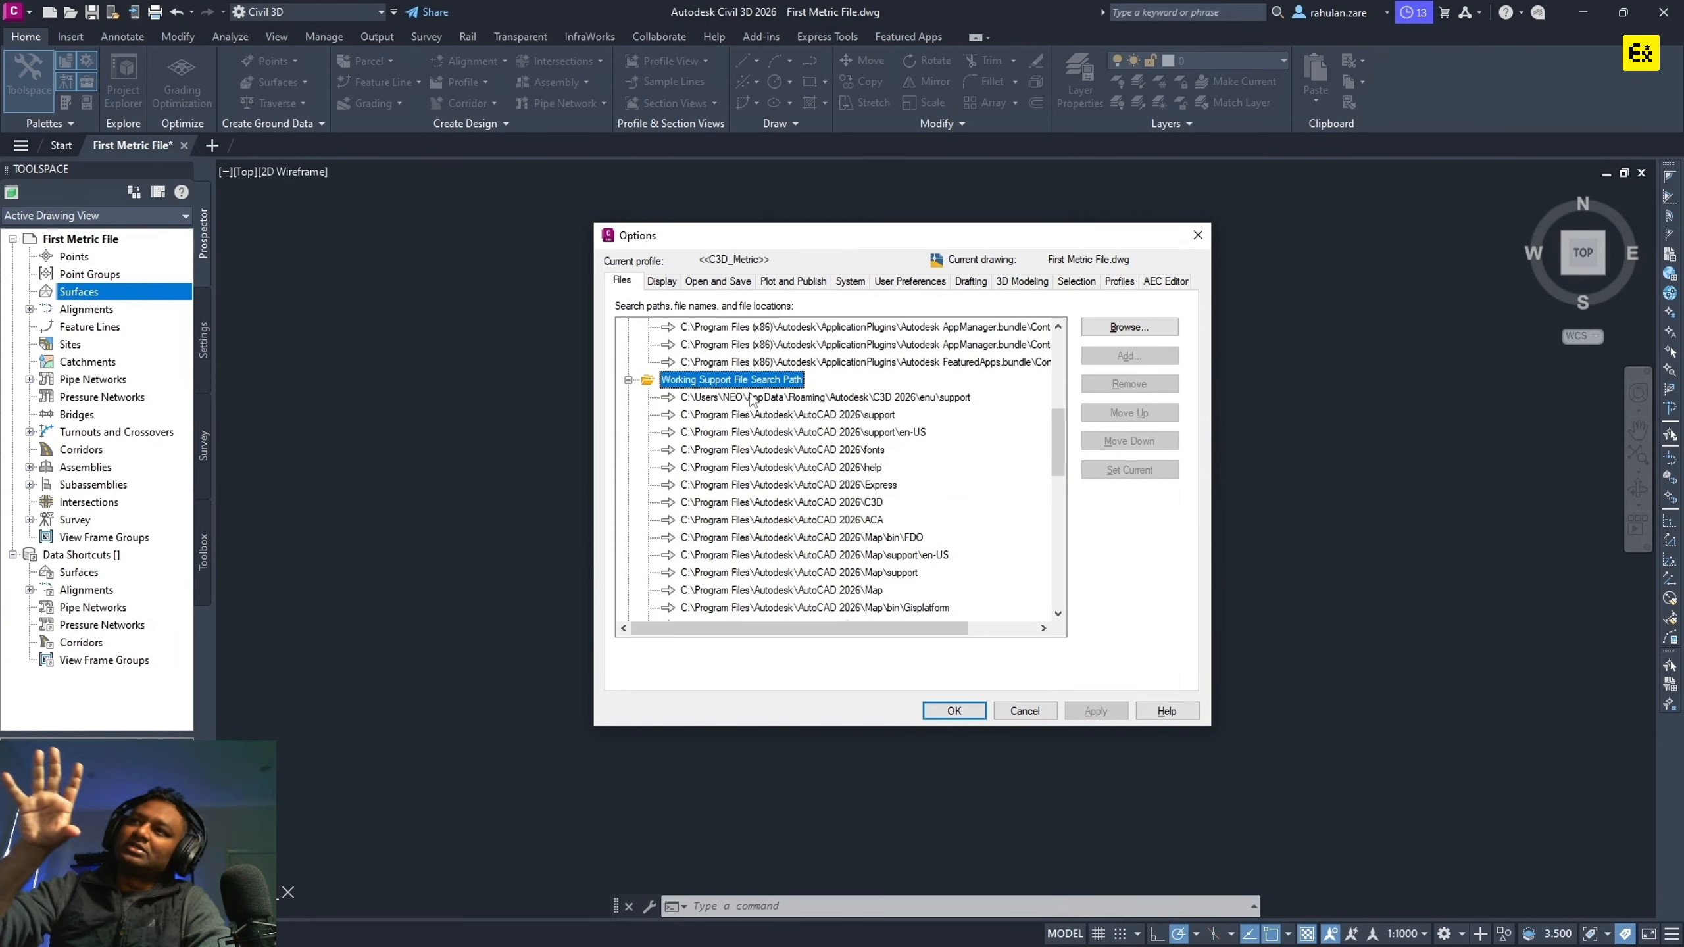
scroll(753, 471, down, 3)
scroll(754, 471, down, 3)
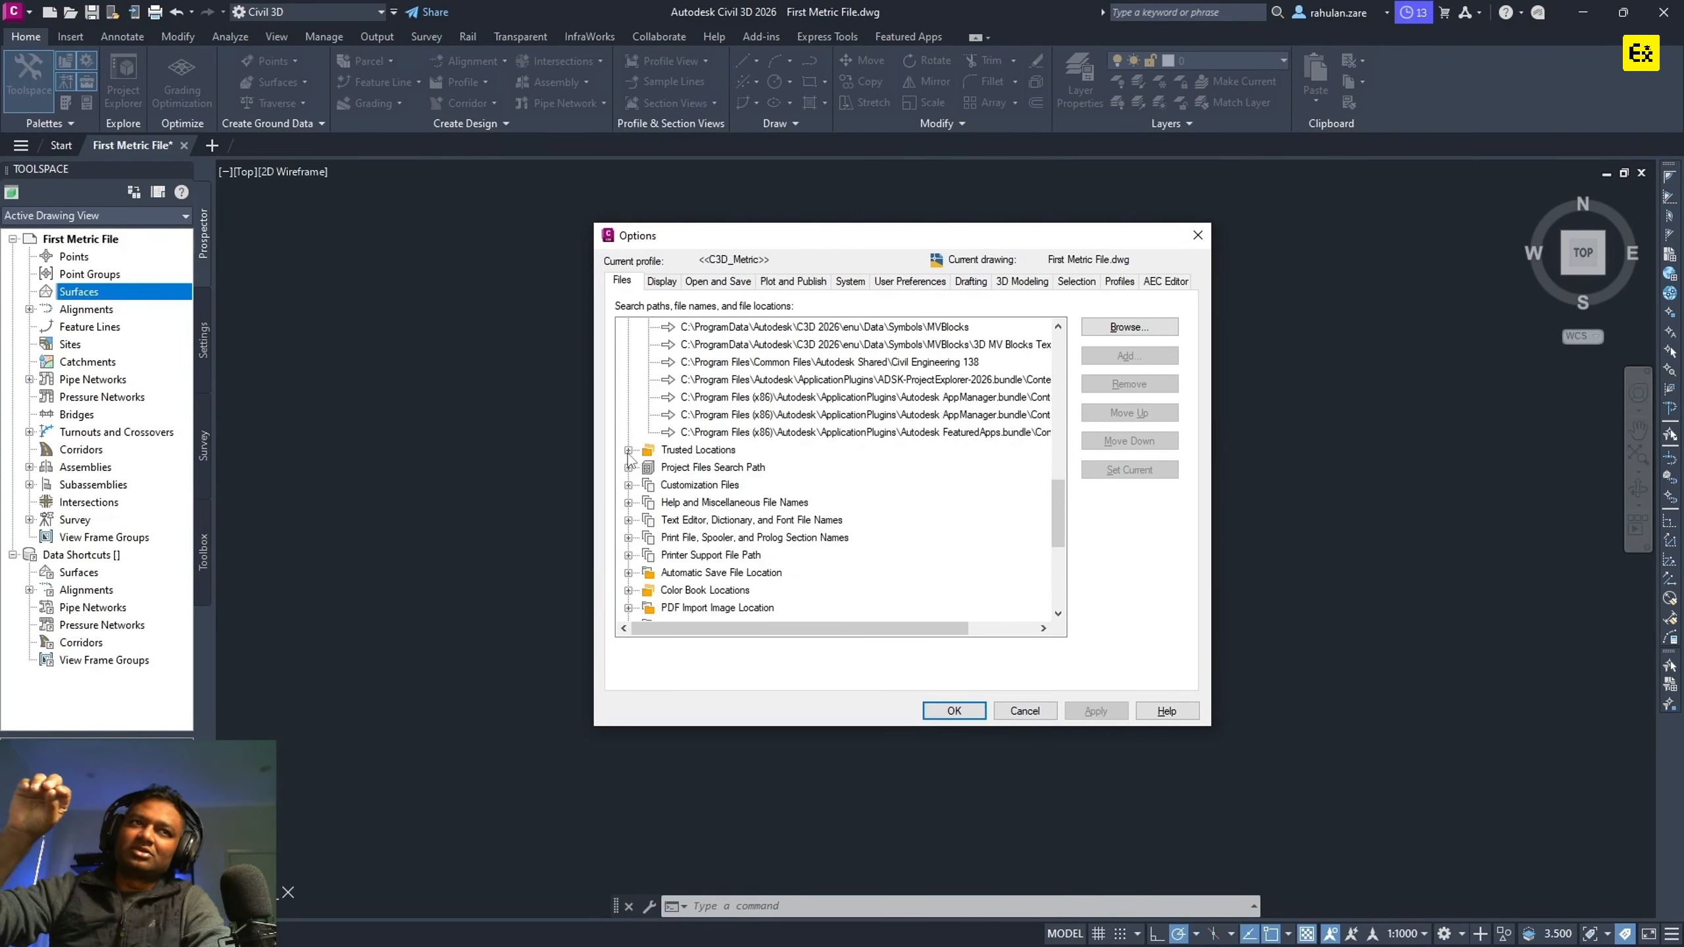
Expand Trusted Locations and Project Files Search Path to review their entries.
click(628, 451)
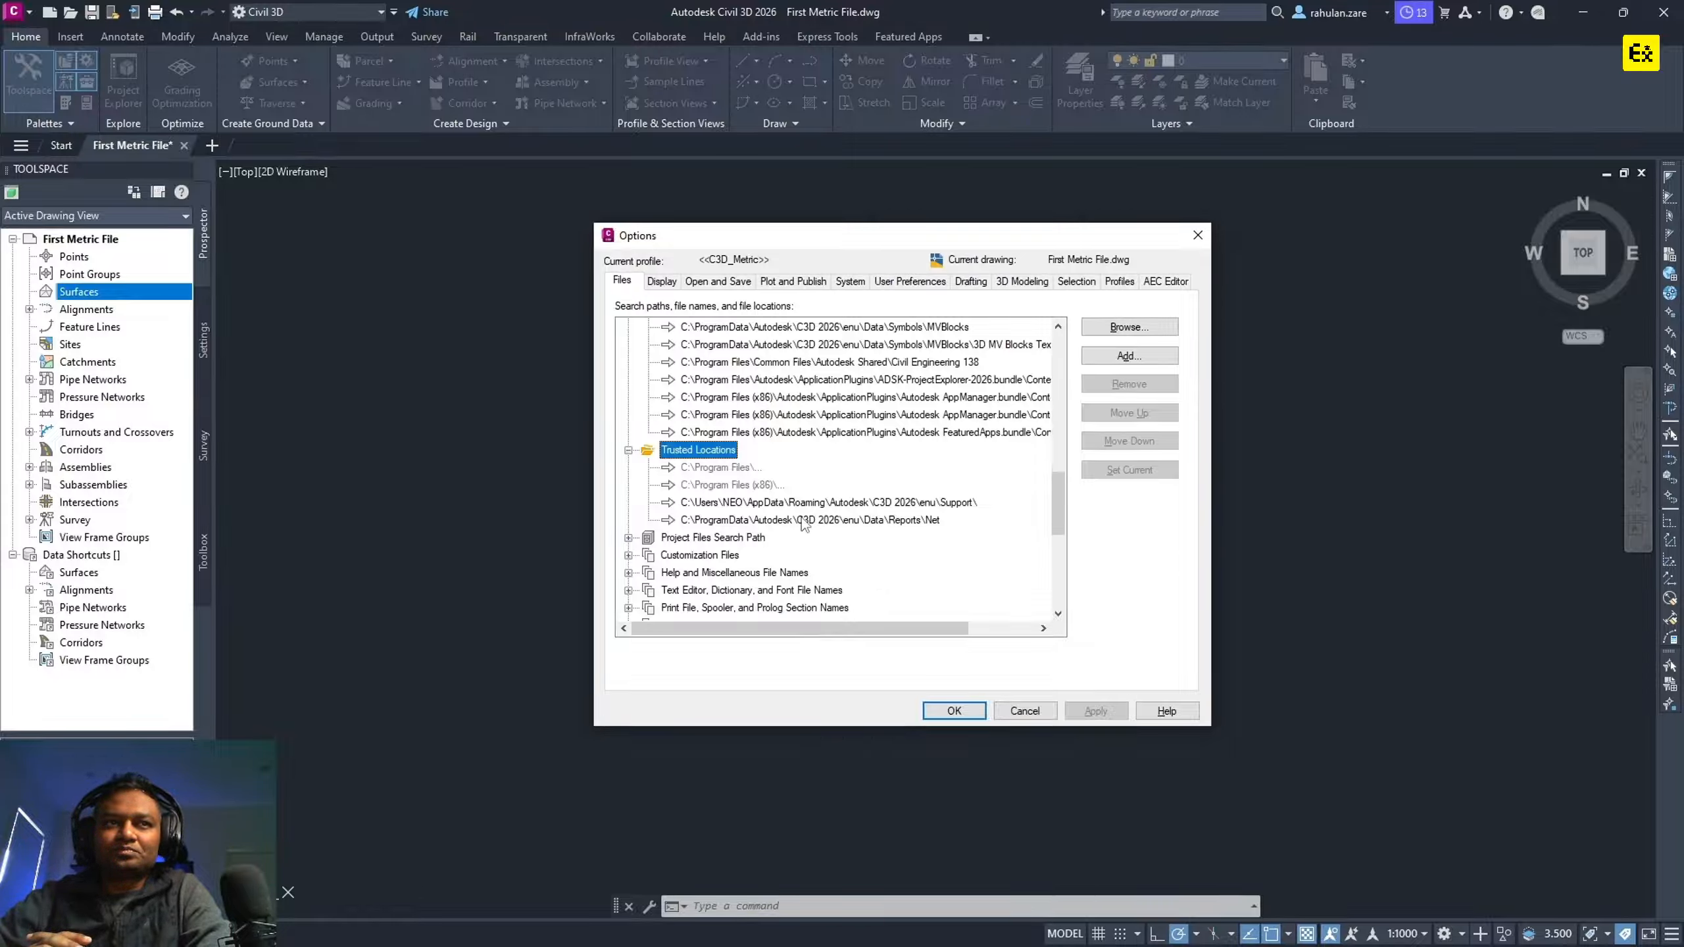
click(751, 540)
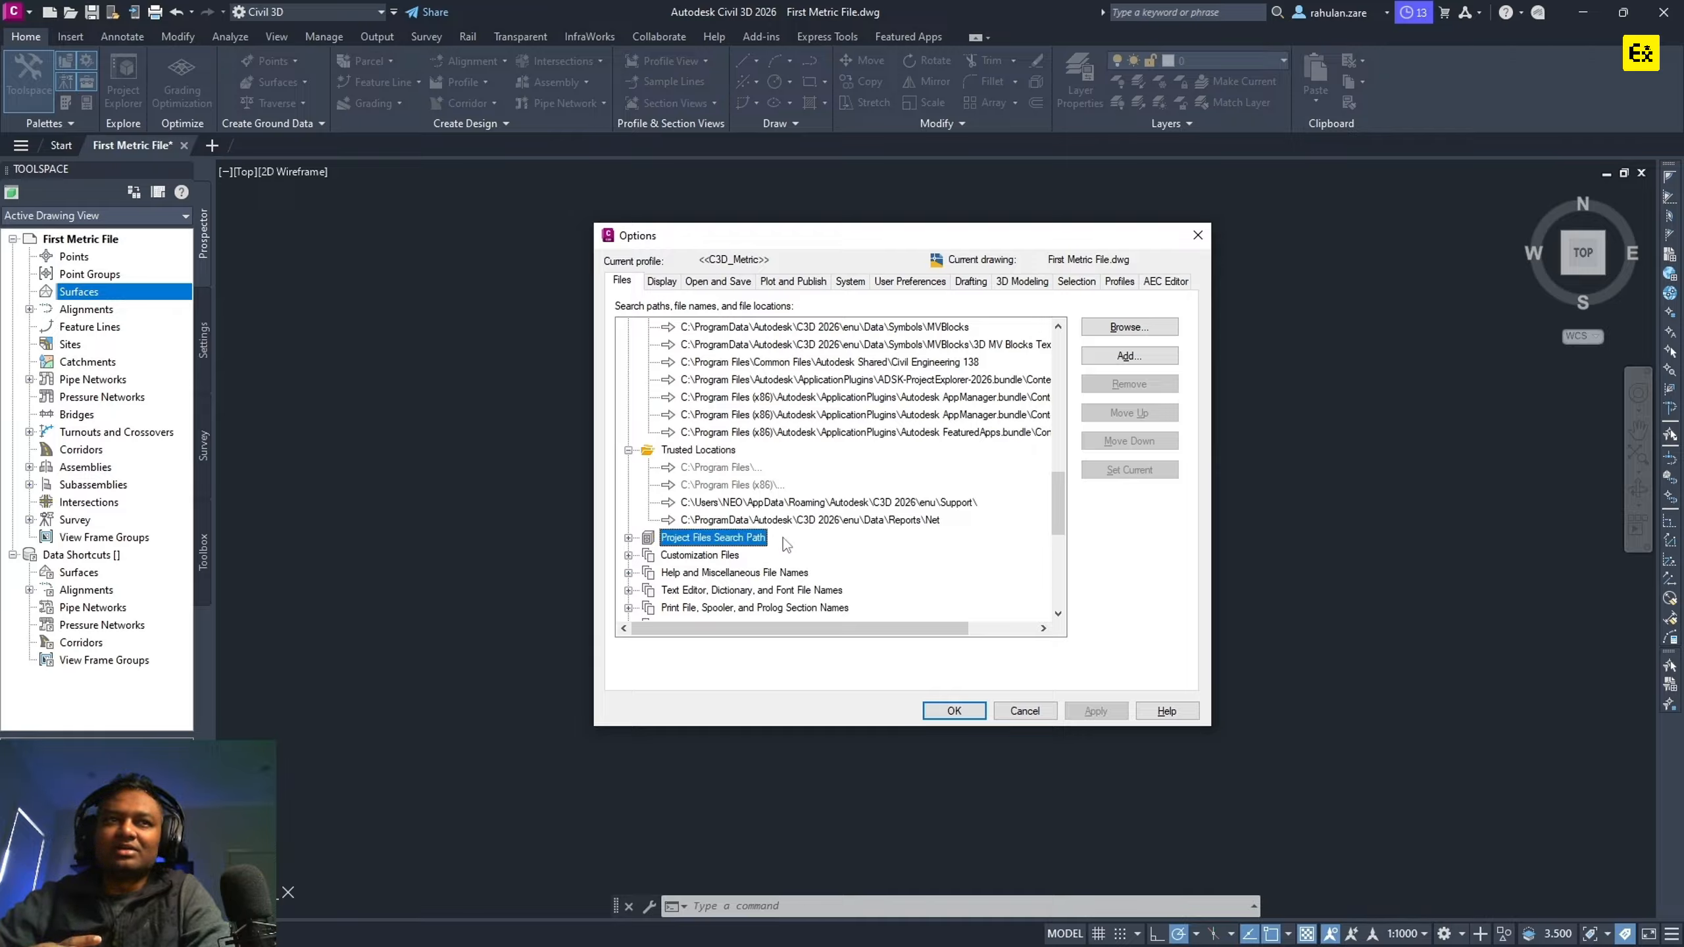
click(629, 538)
Expand Customization Files and review the Main Customization File and Enterprise Customization File entries.
scroll(925, 527, down, 3)
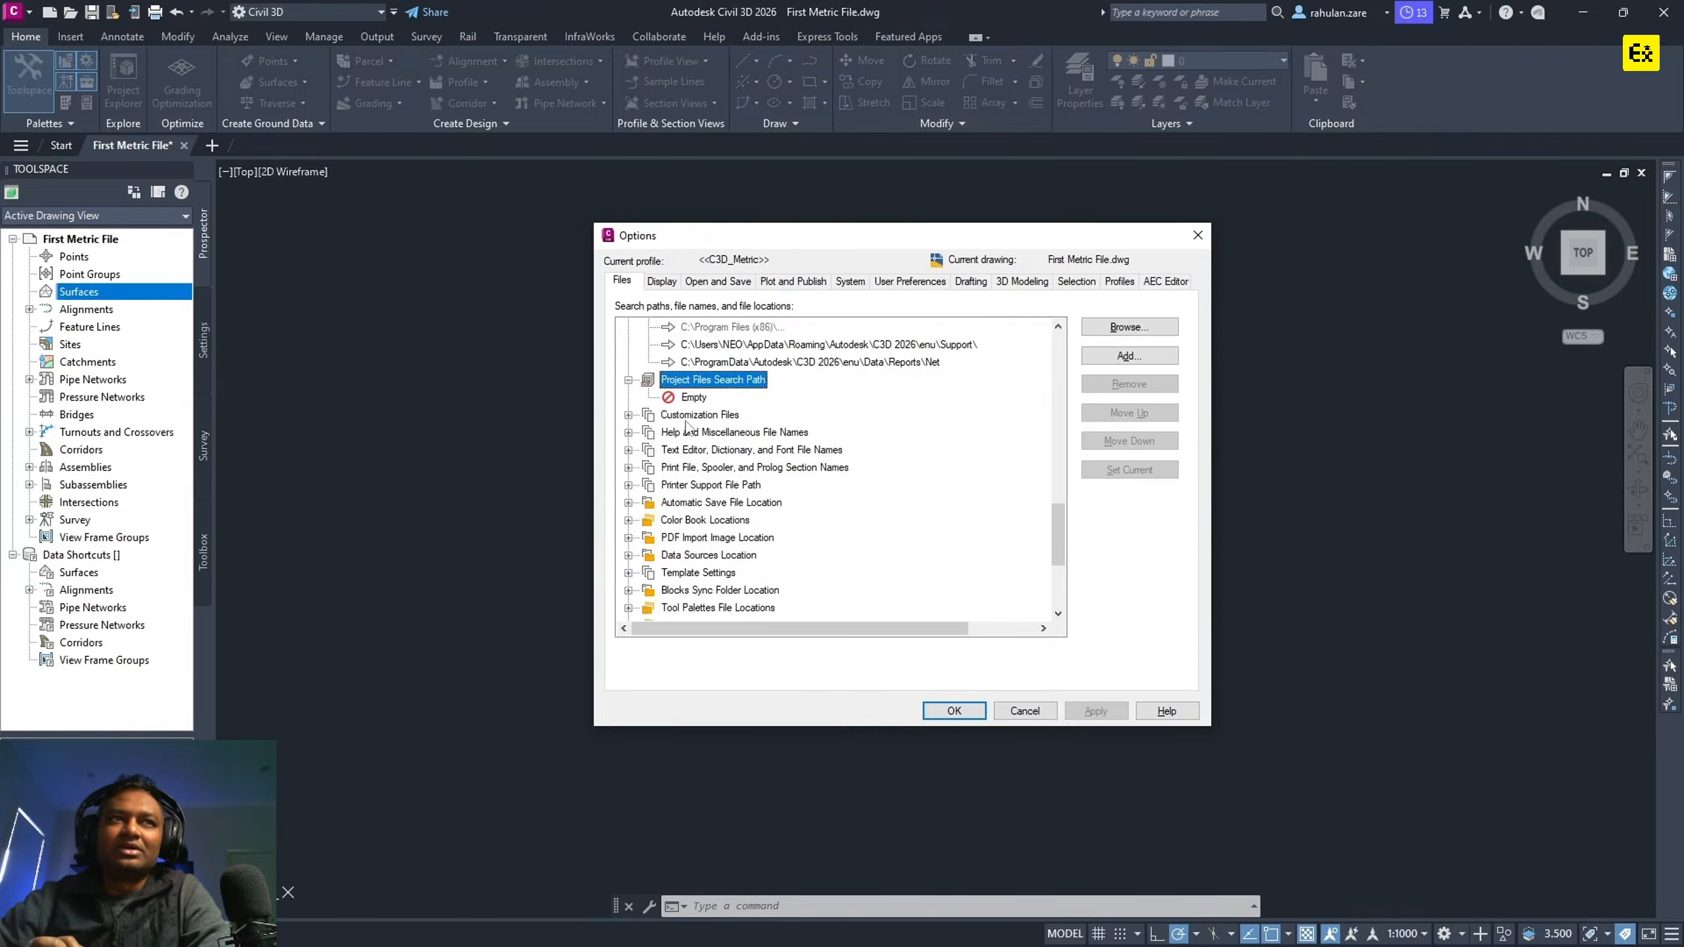
click(691, 417)
click(627, 414)
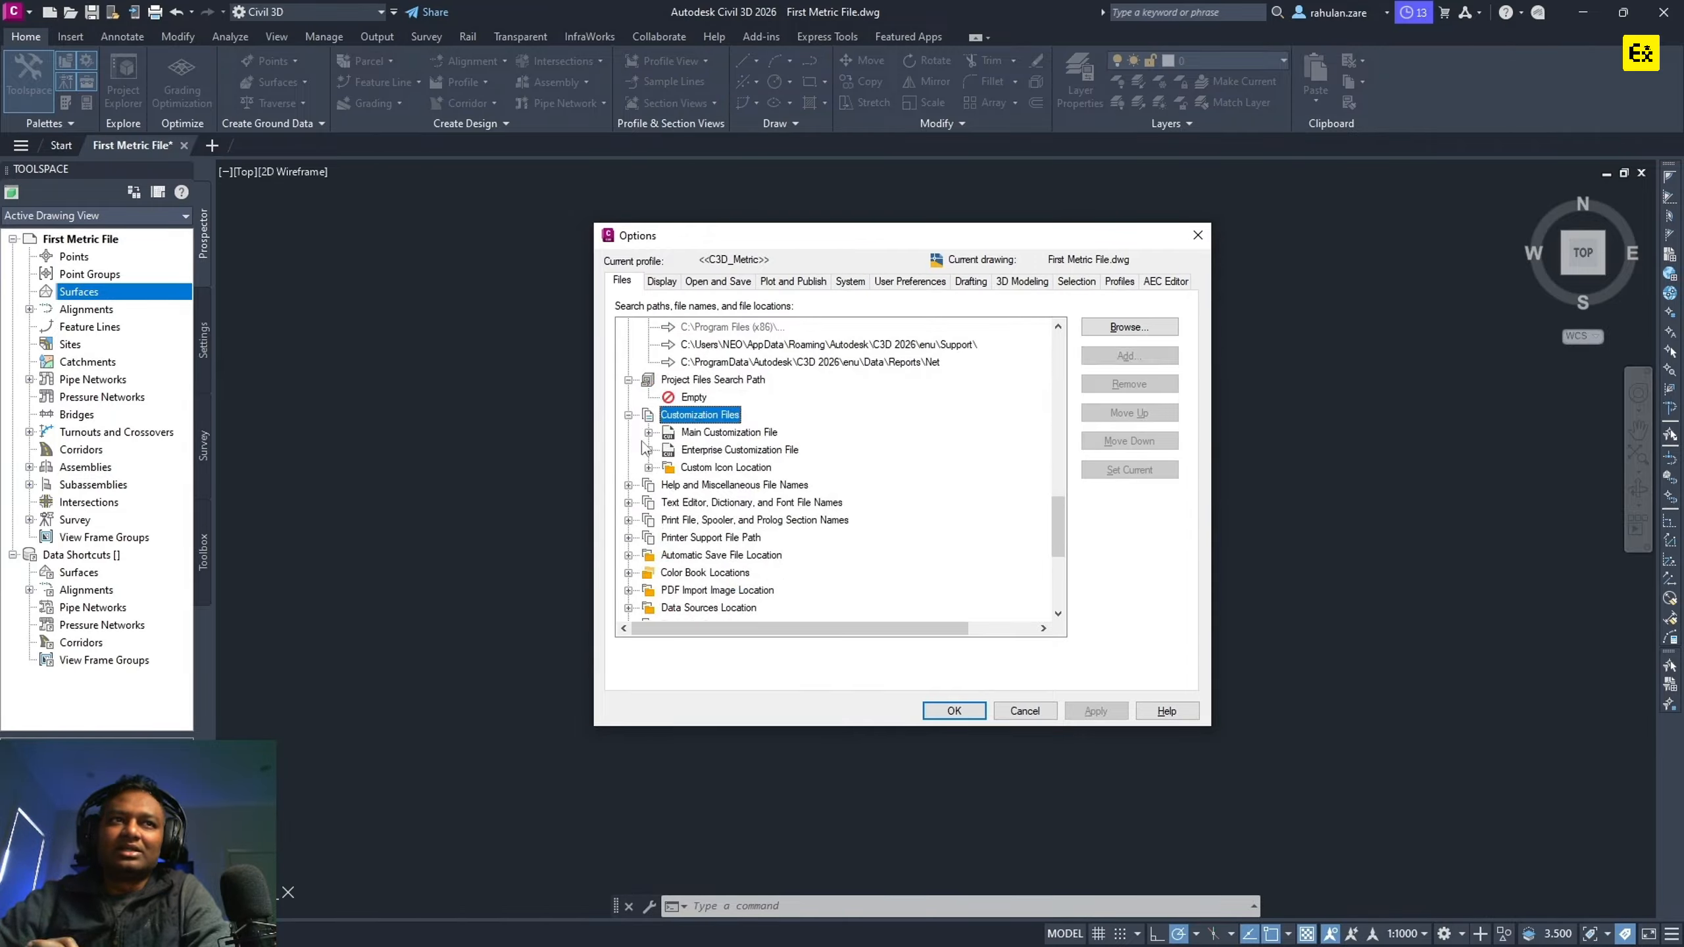
click(730, 433)
click(746, 451)
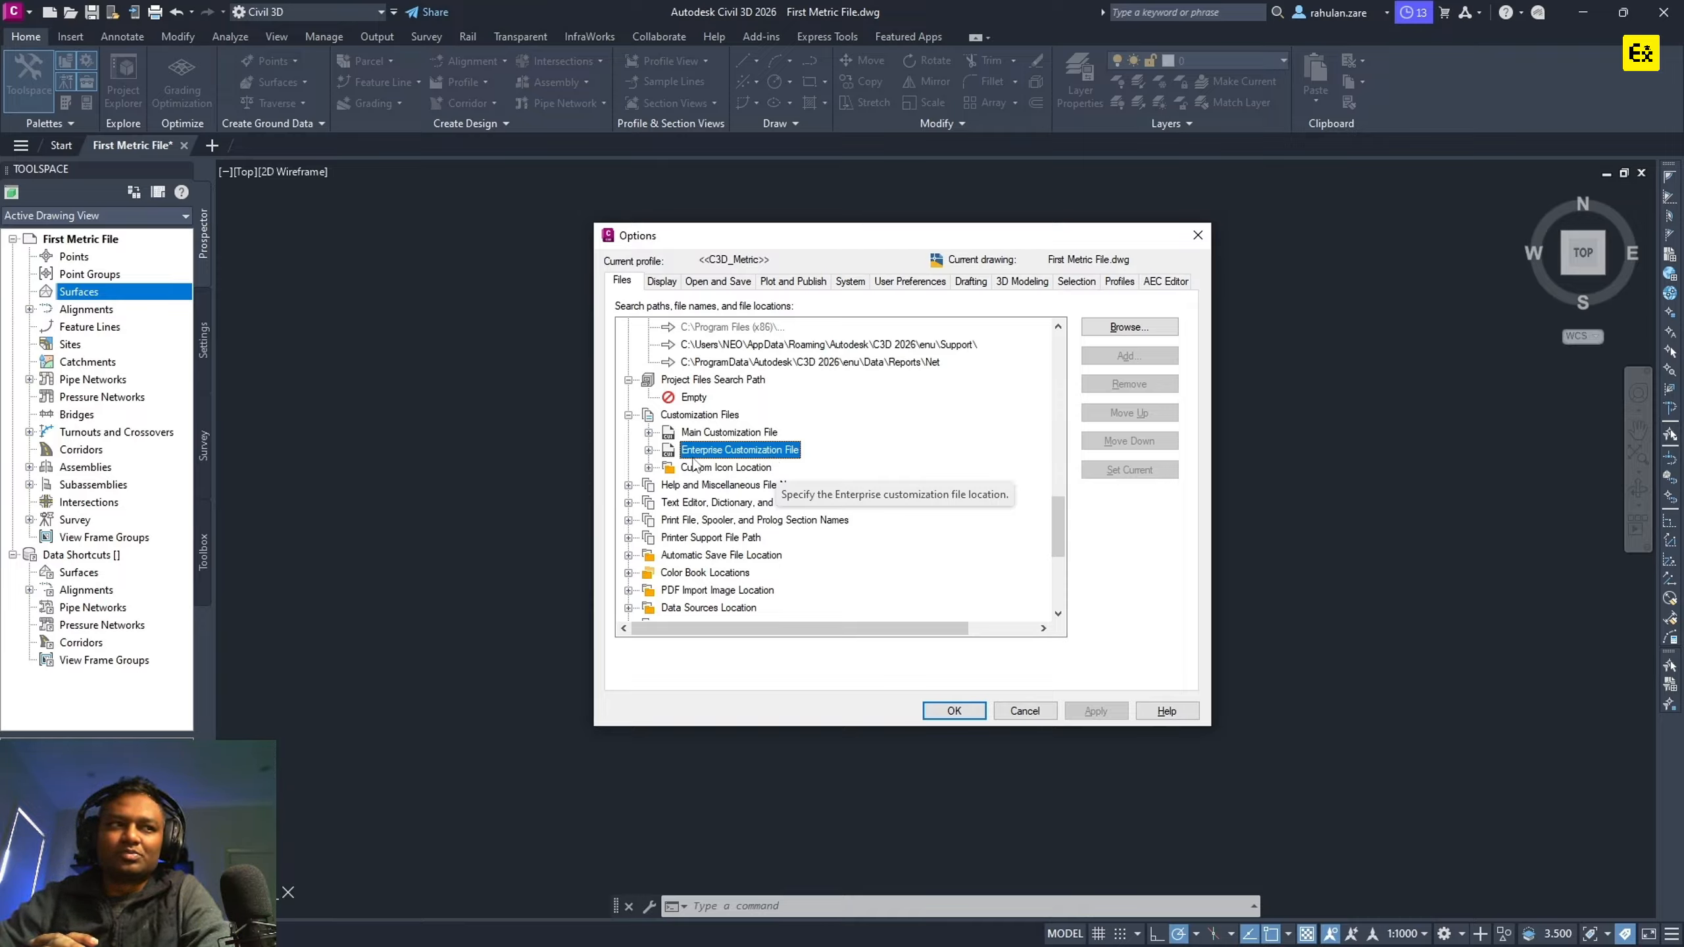
click(648, 450)
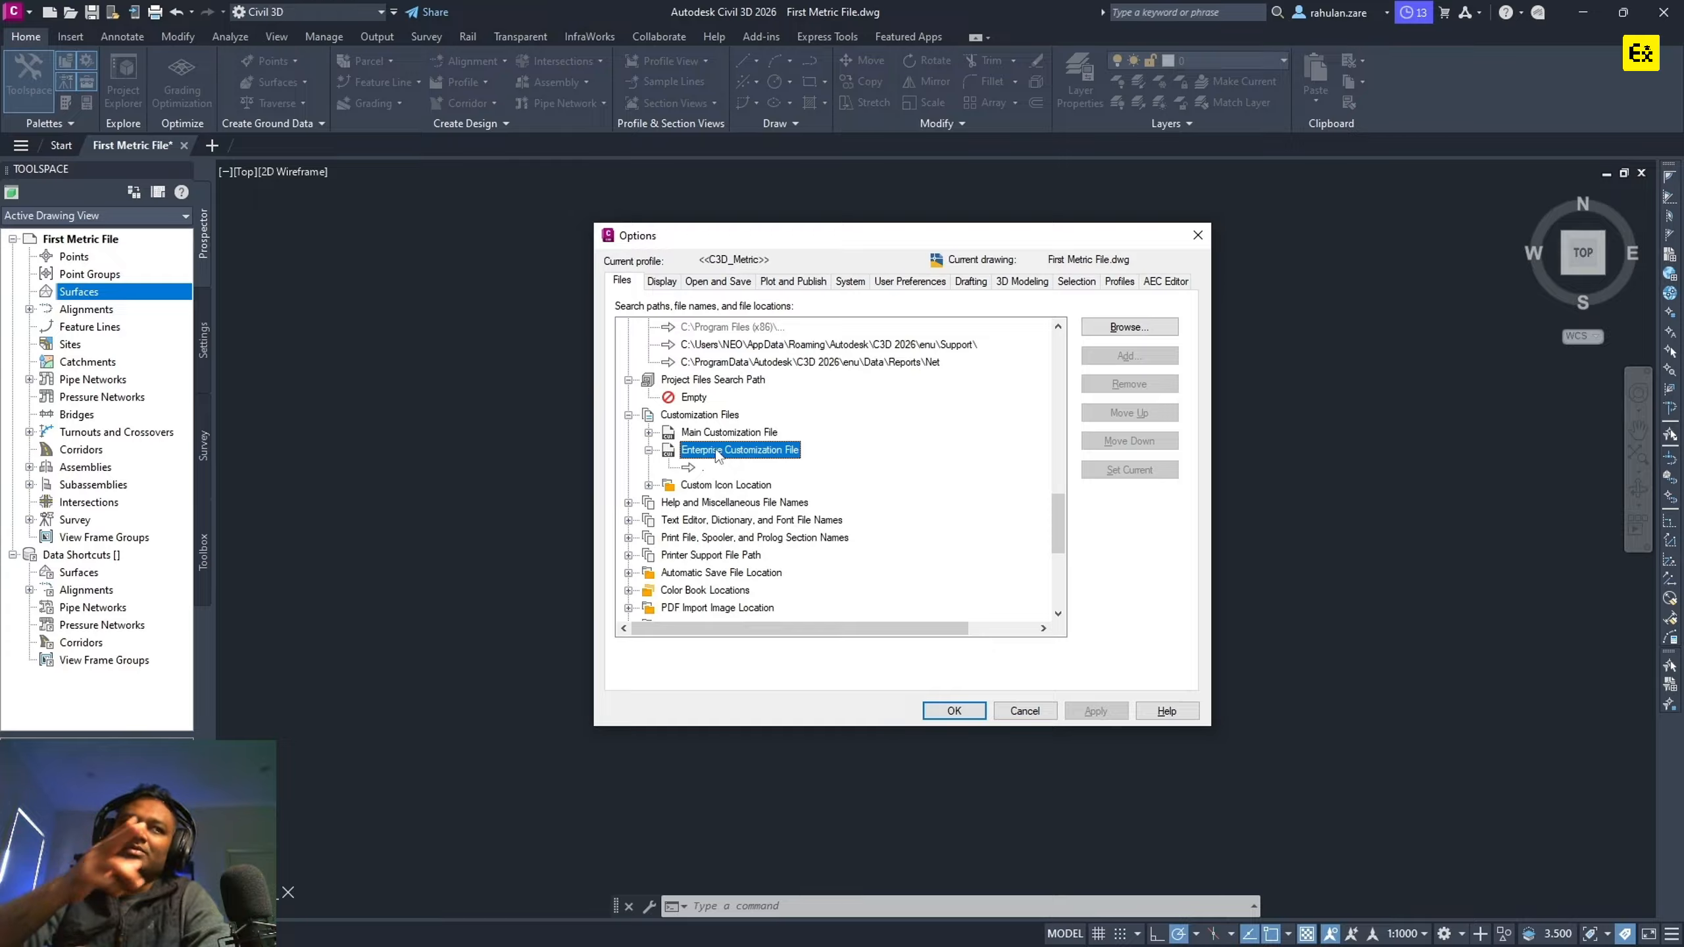
click(650, 451)
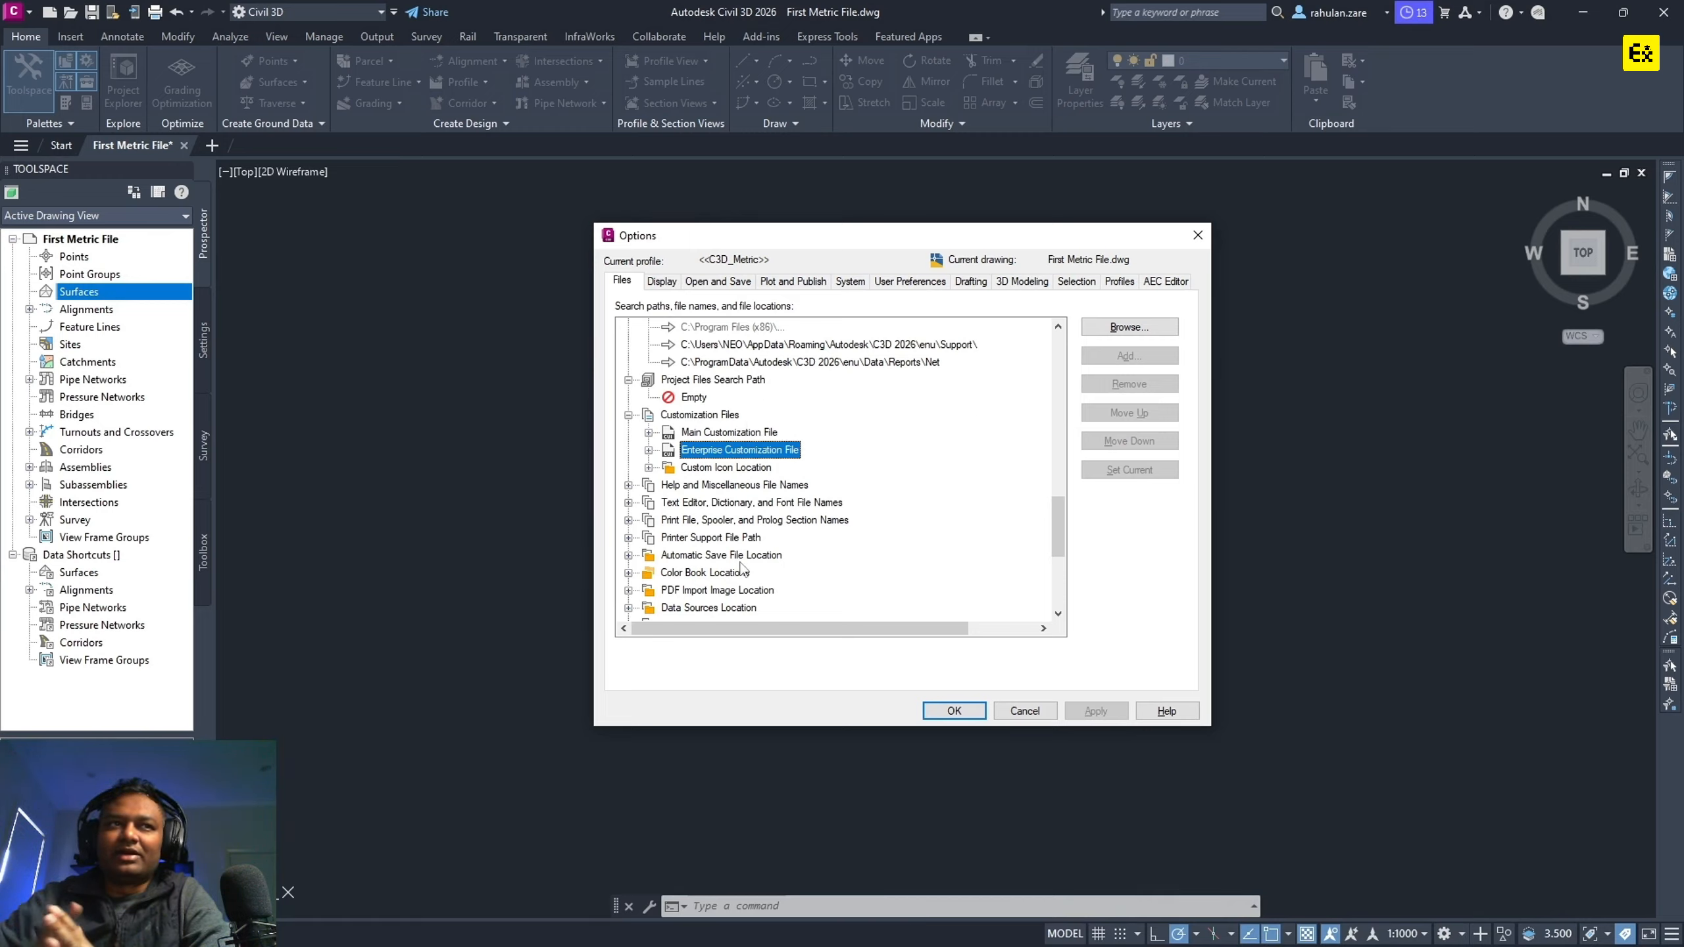
Review the Text Editor, Dictionary, and Font File Names group and the folder under Automatic Save File Location.
double_click(722, 504)
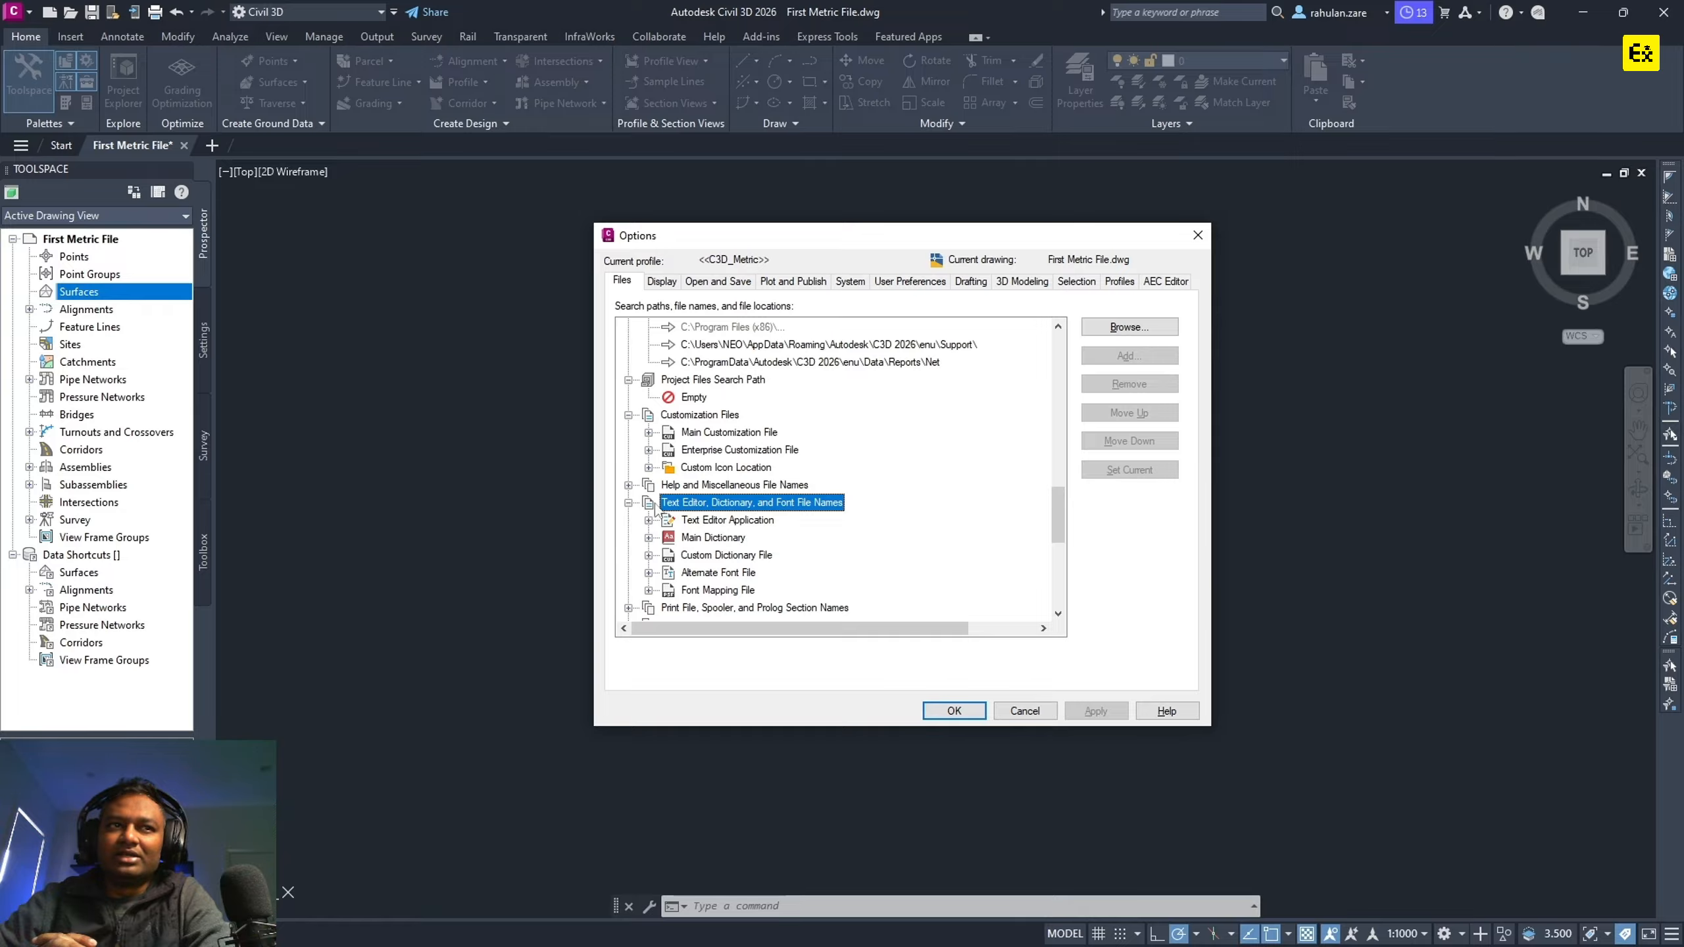
click(628, 503)
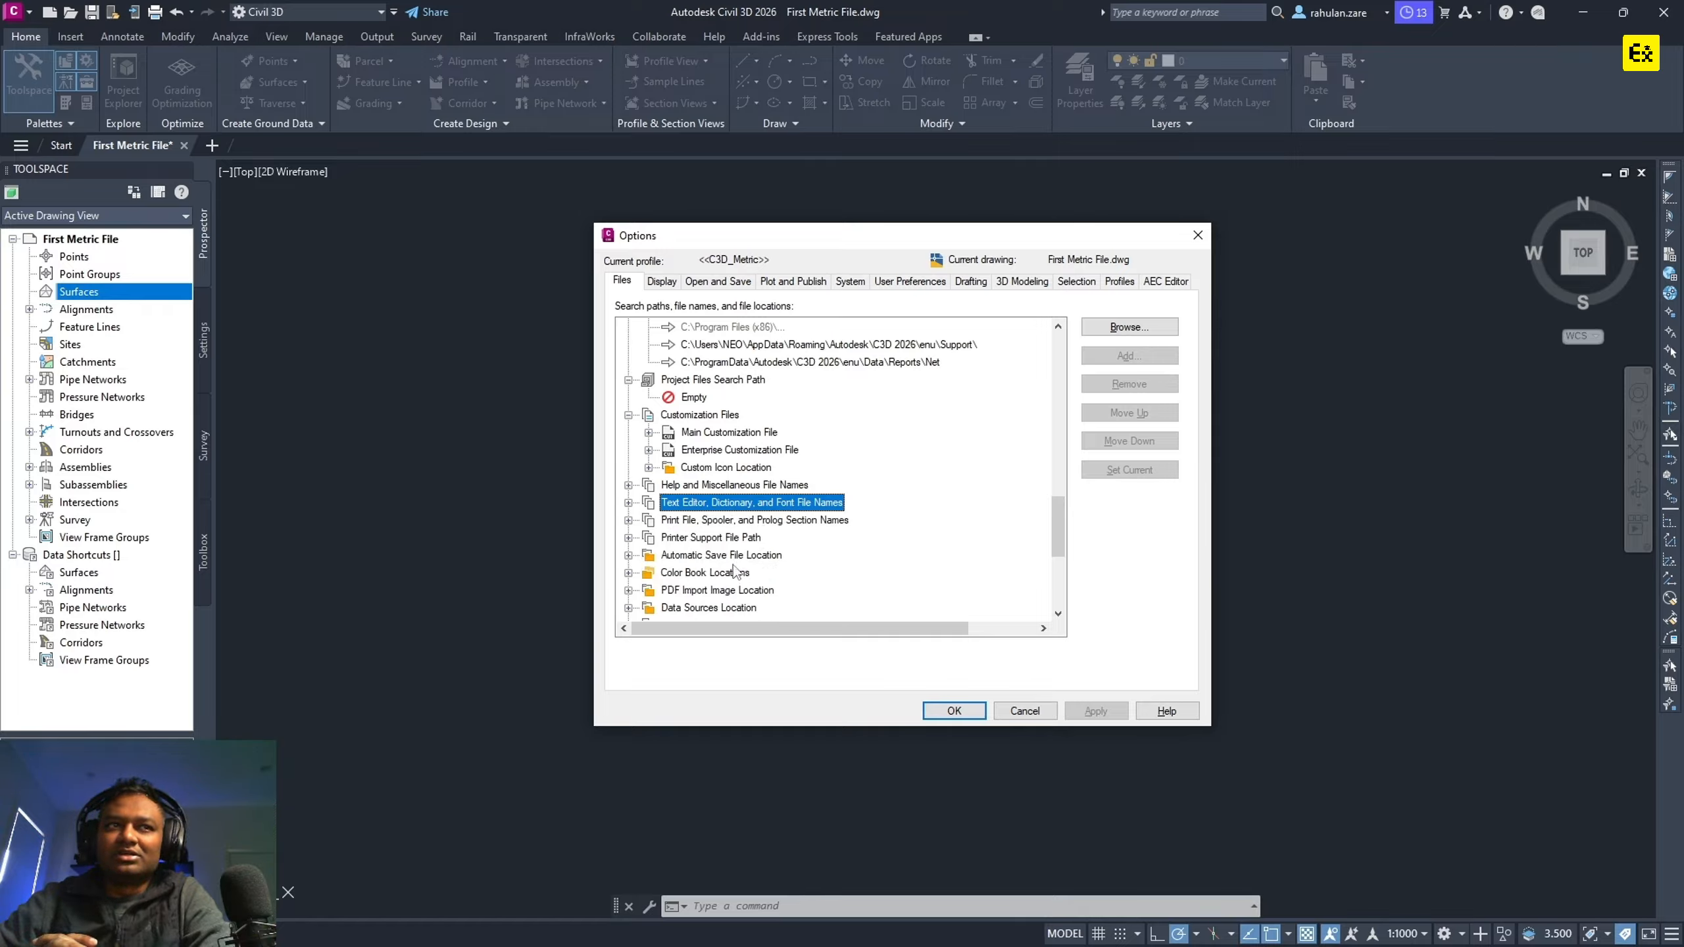
click(743, 540)
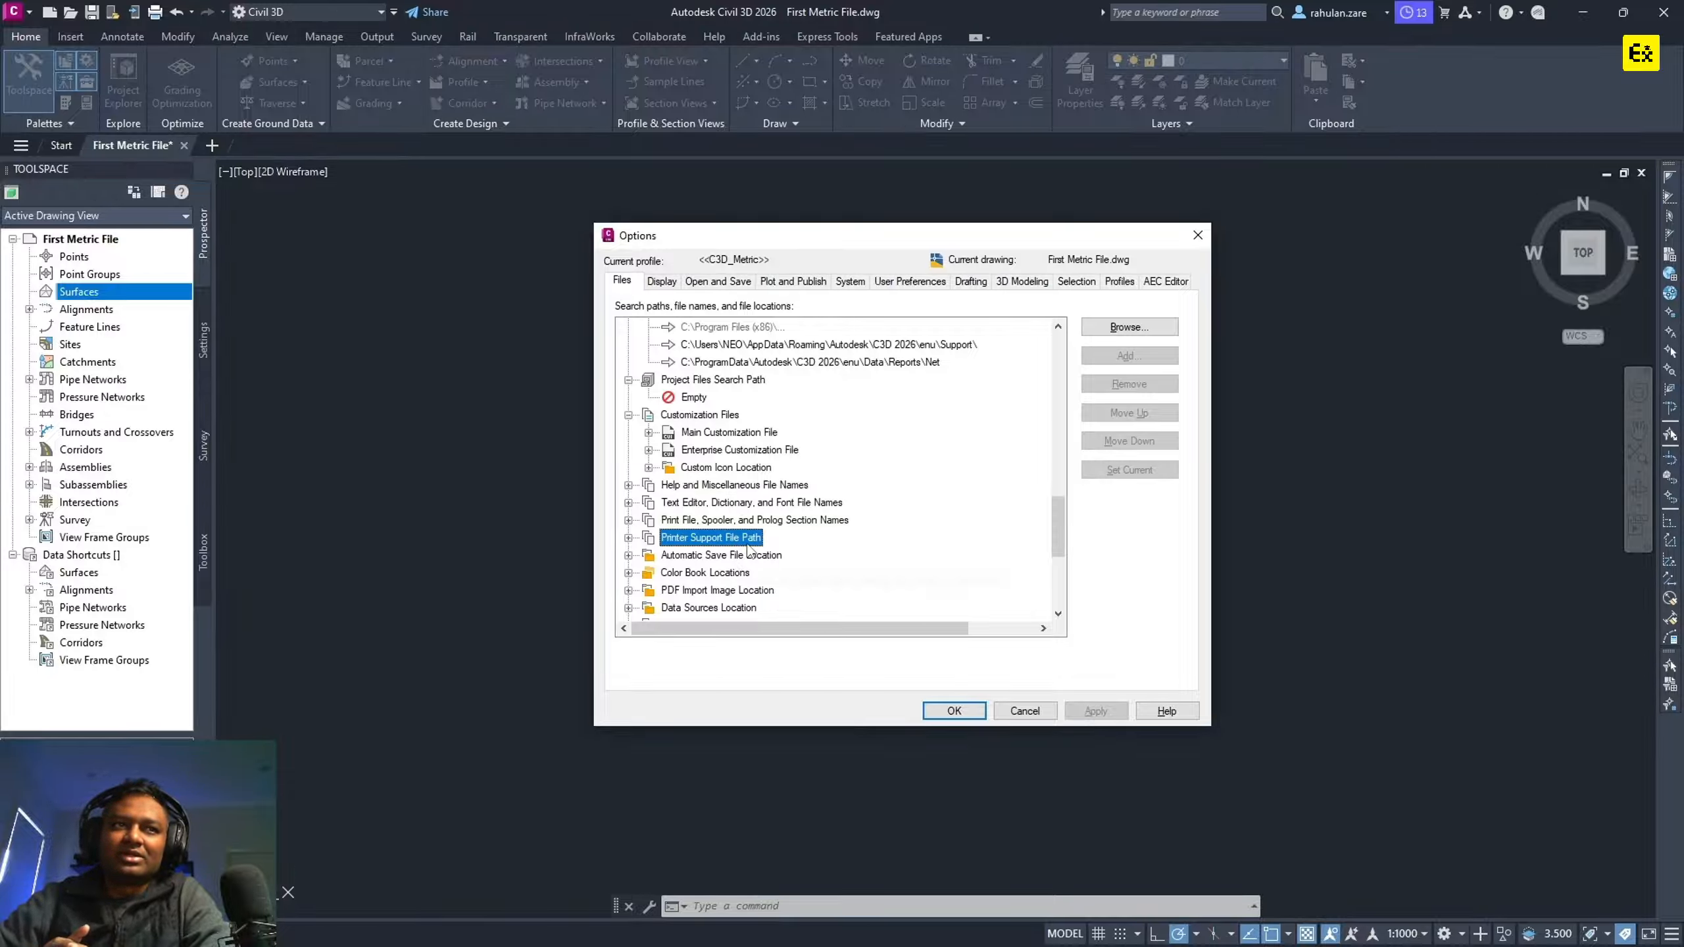
double_click(752, 556)
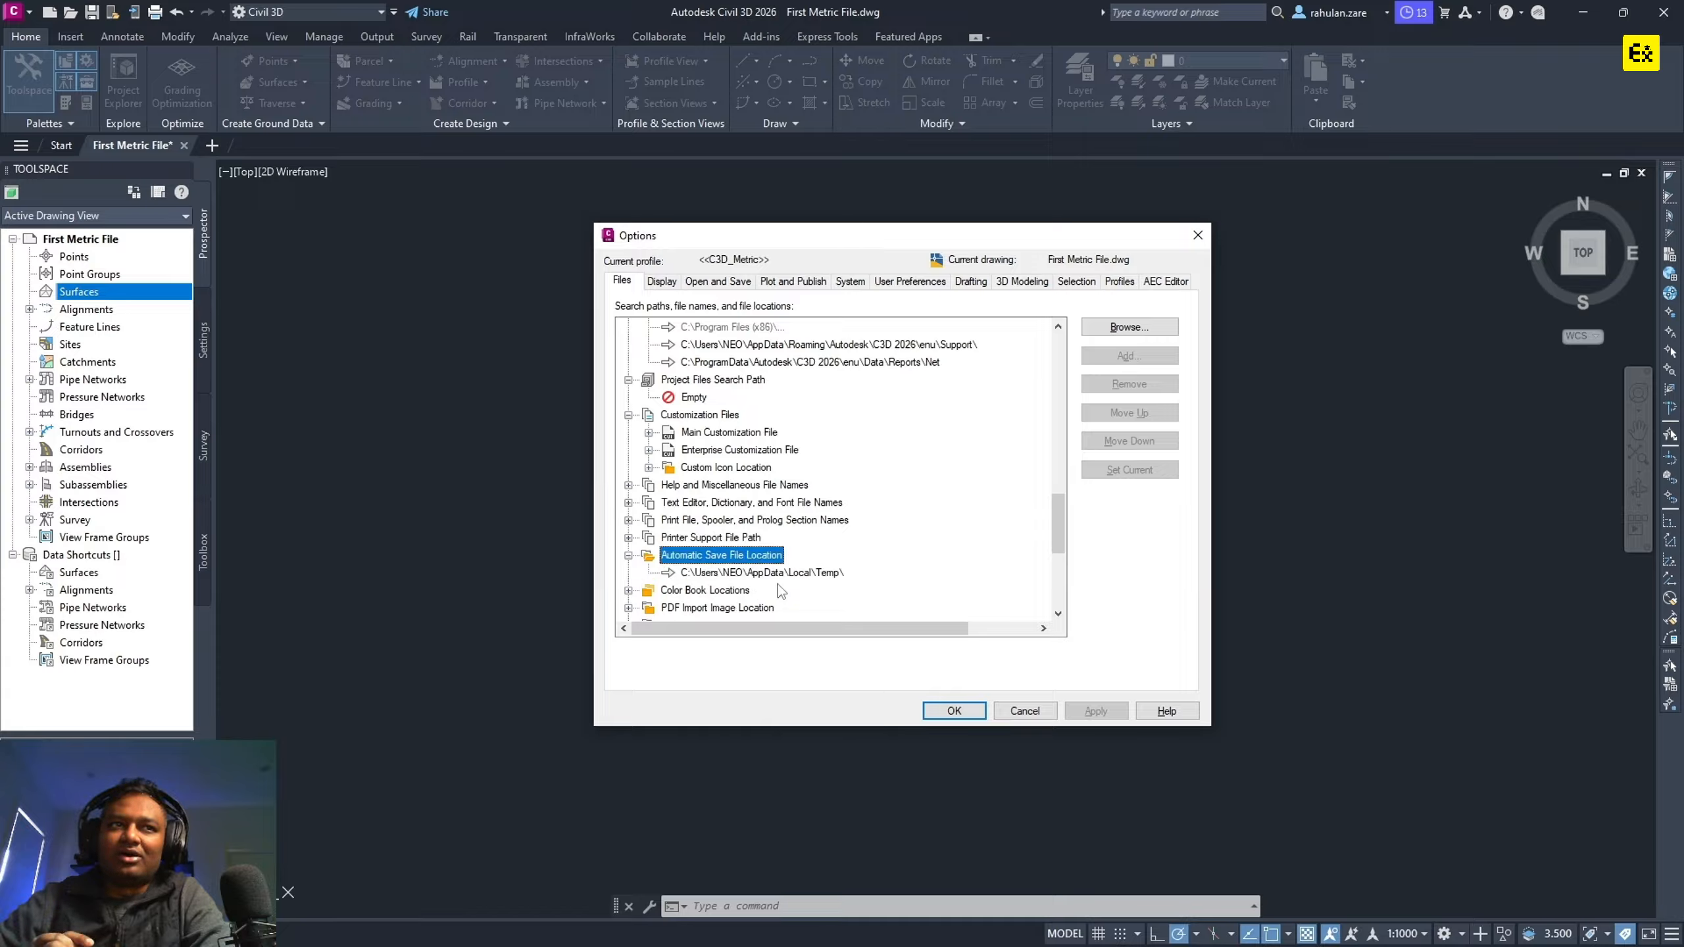
click(772, 574)
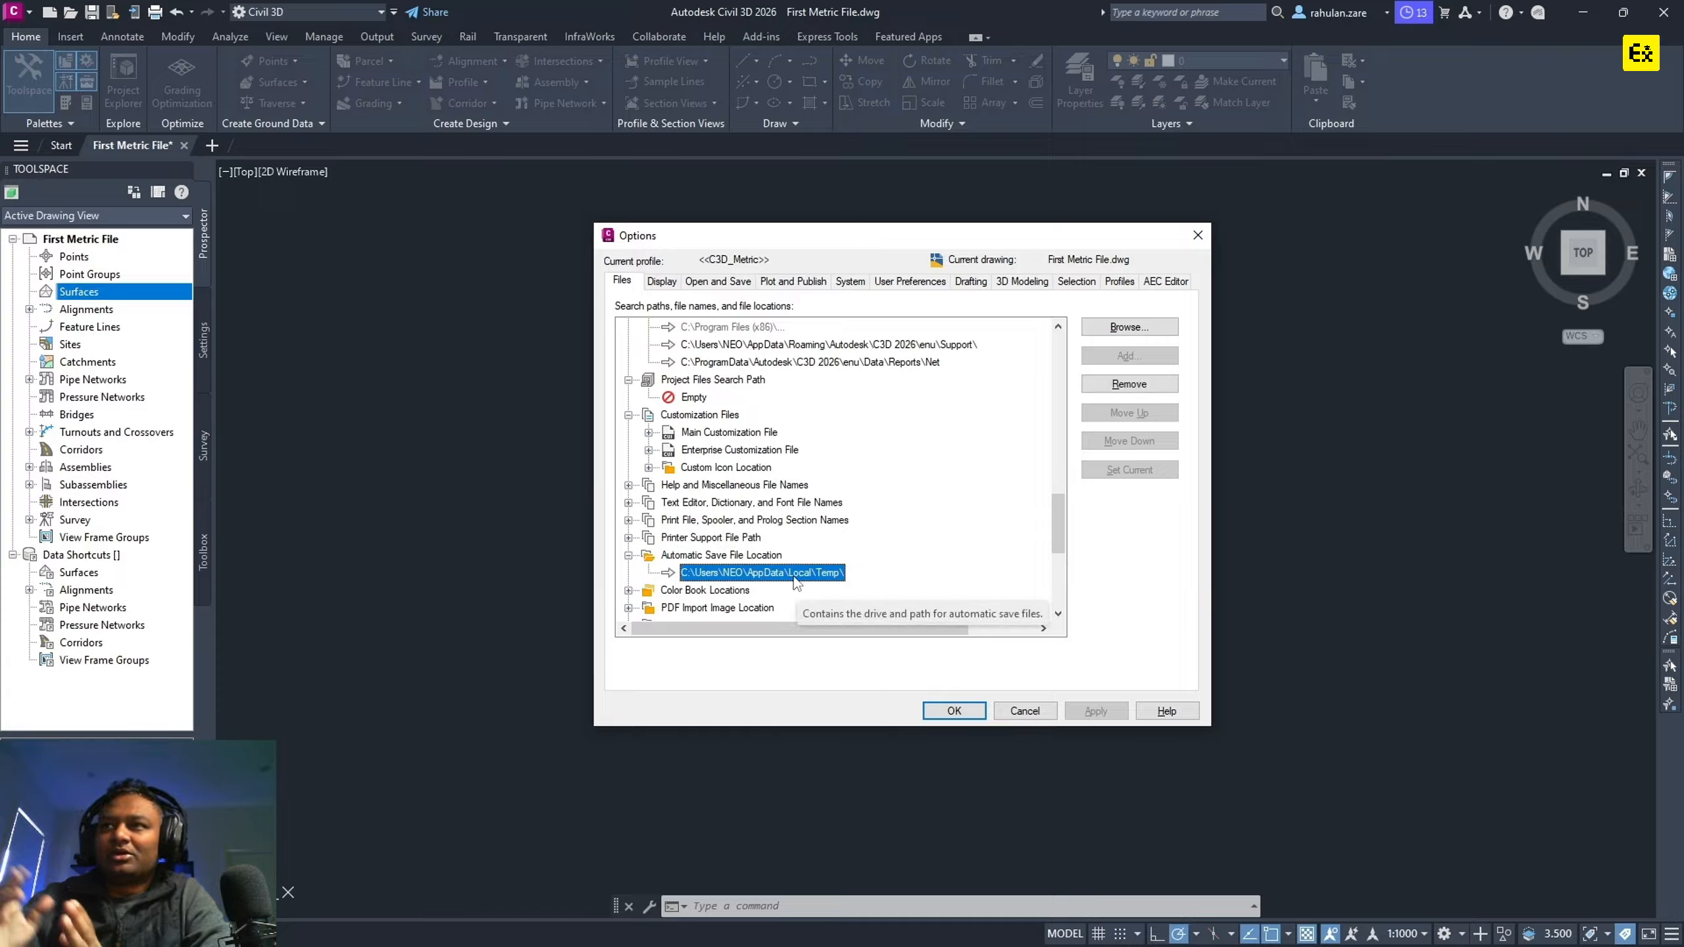
Review the Drawing Template File Location and Default Template File Name for QNEW entries under Template Settings, and close the Options dialog.
scroll(795, 582, down, 5)
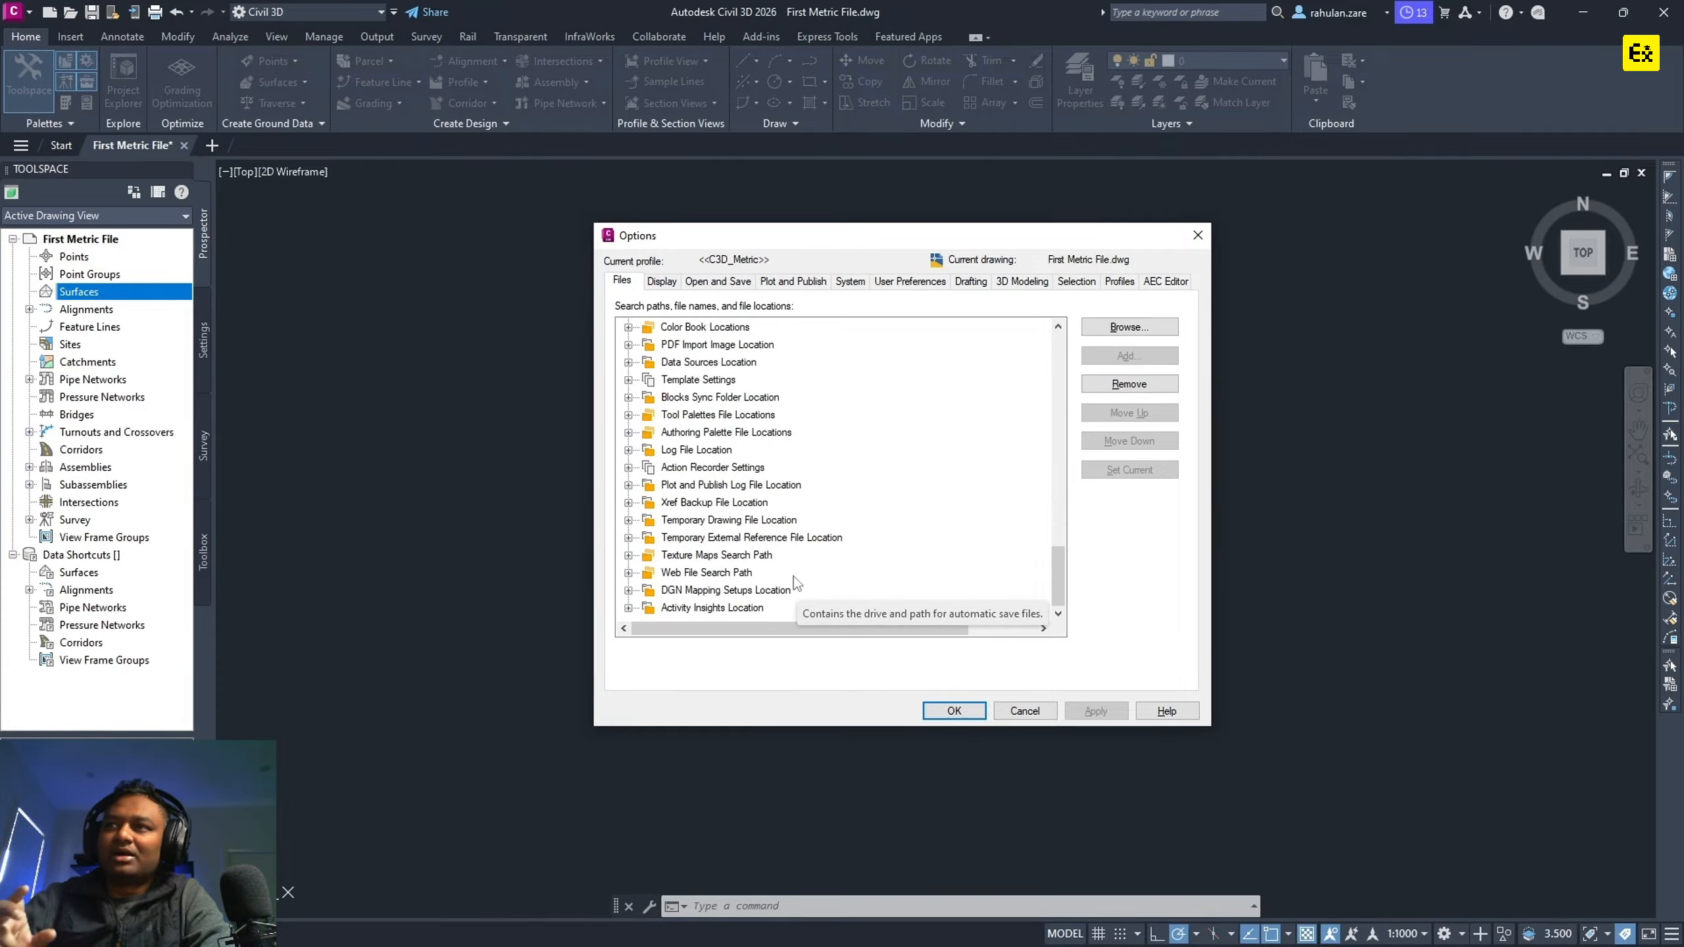
scroll(796, 582, up, 1)
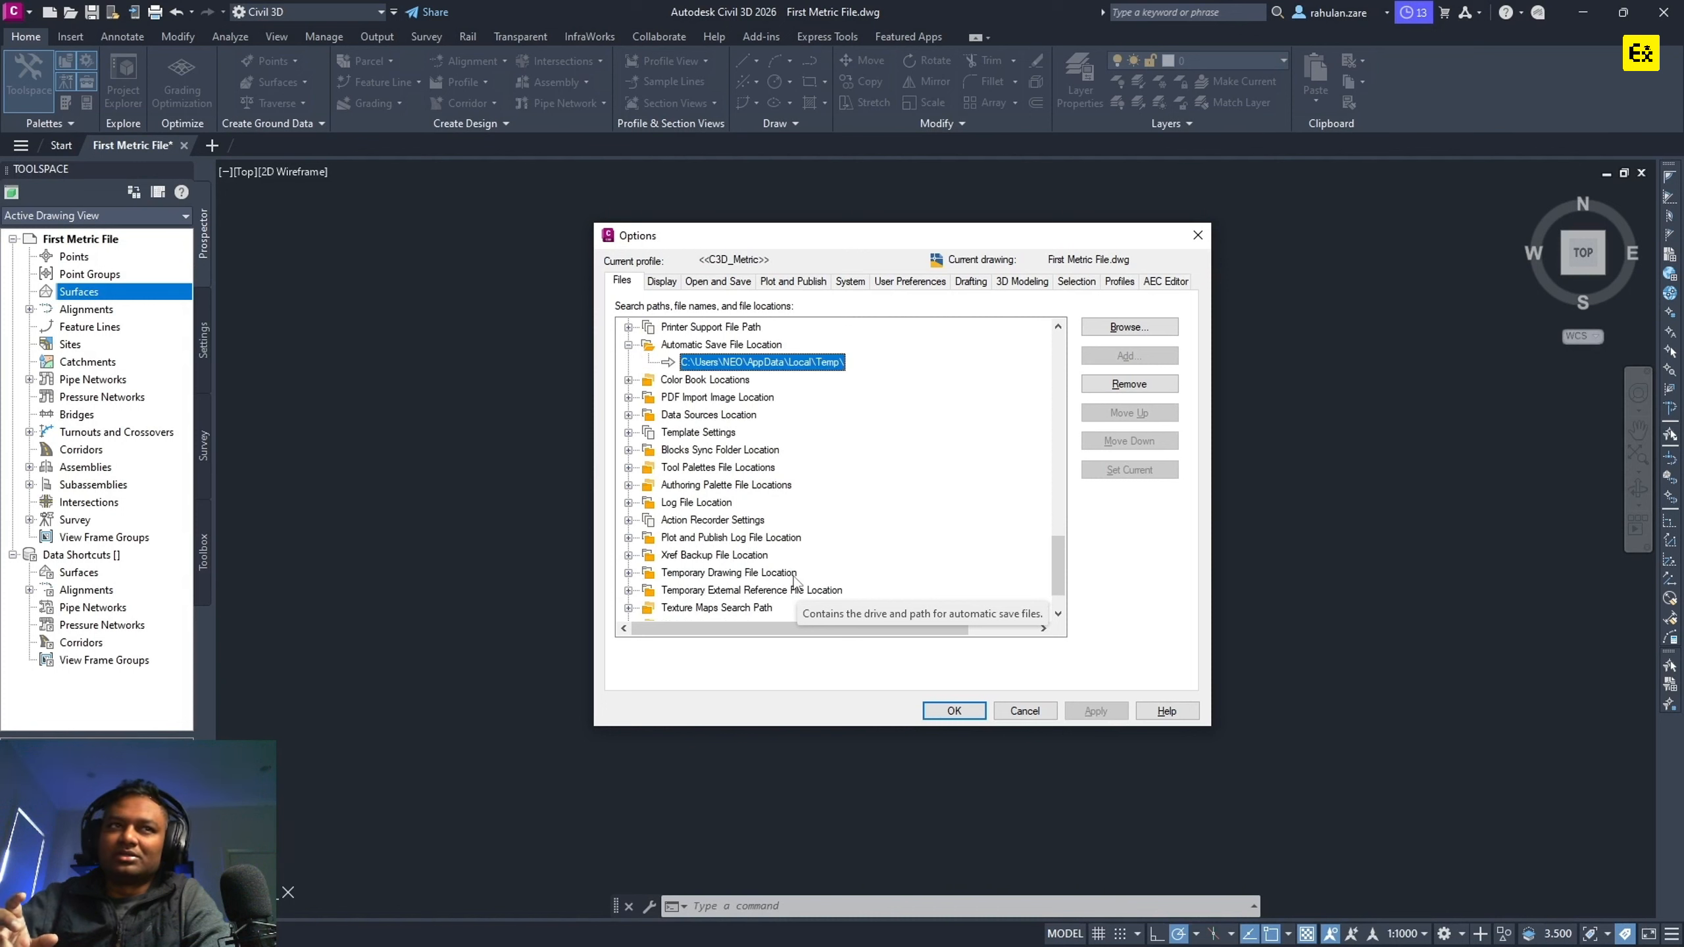
click(629, 433)
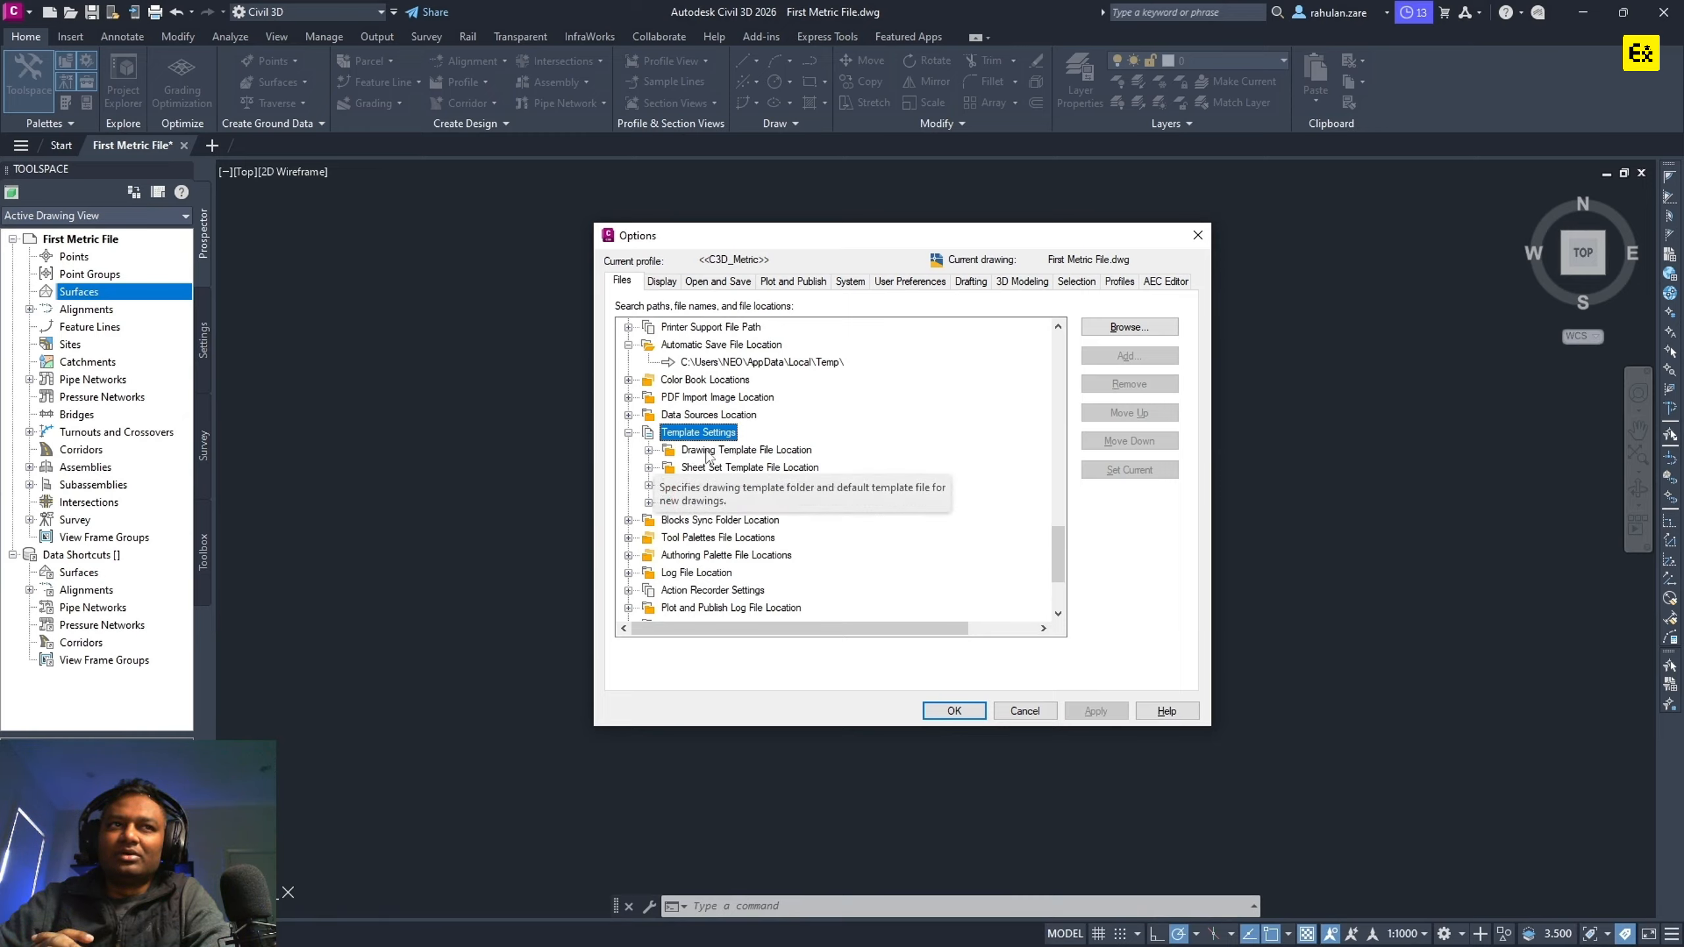
click(649, 450)
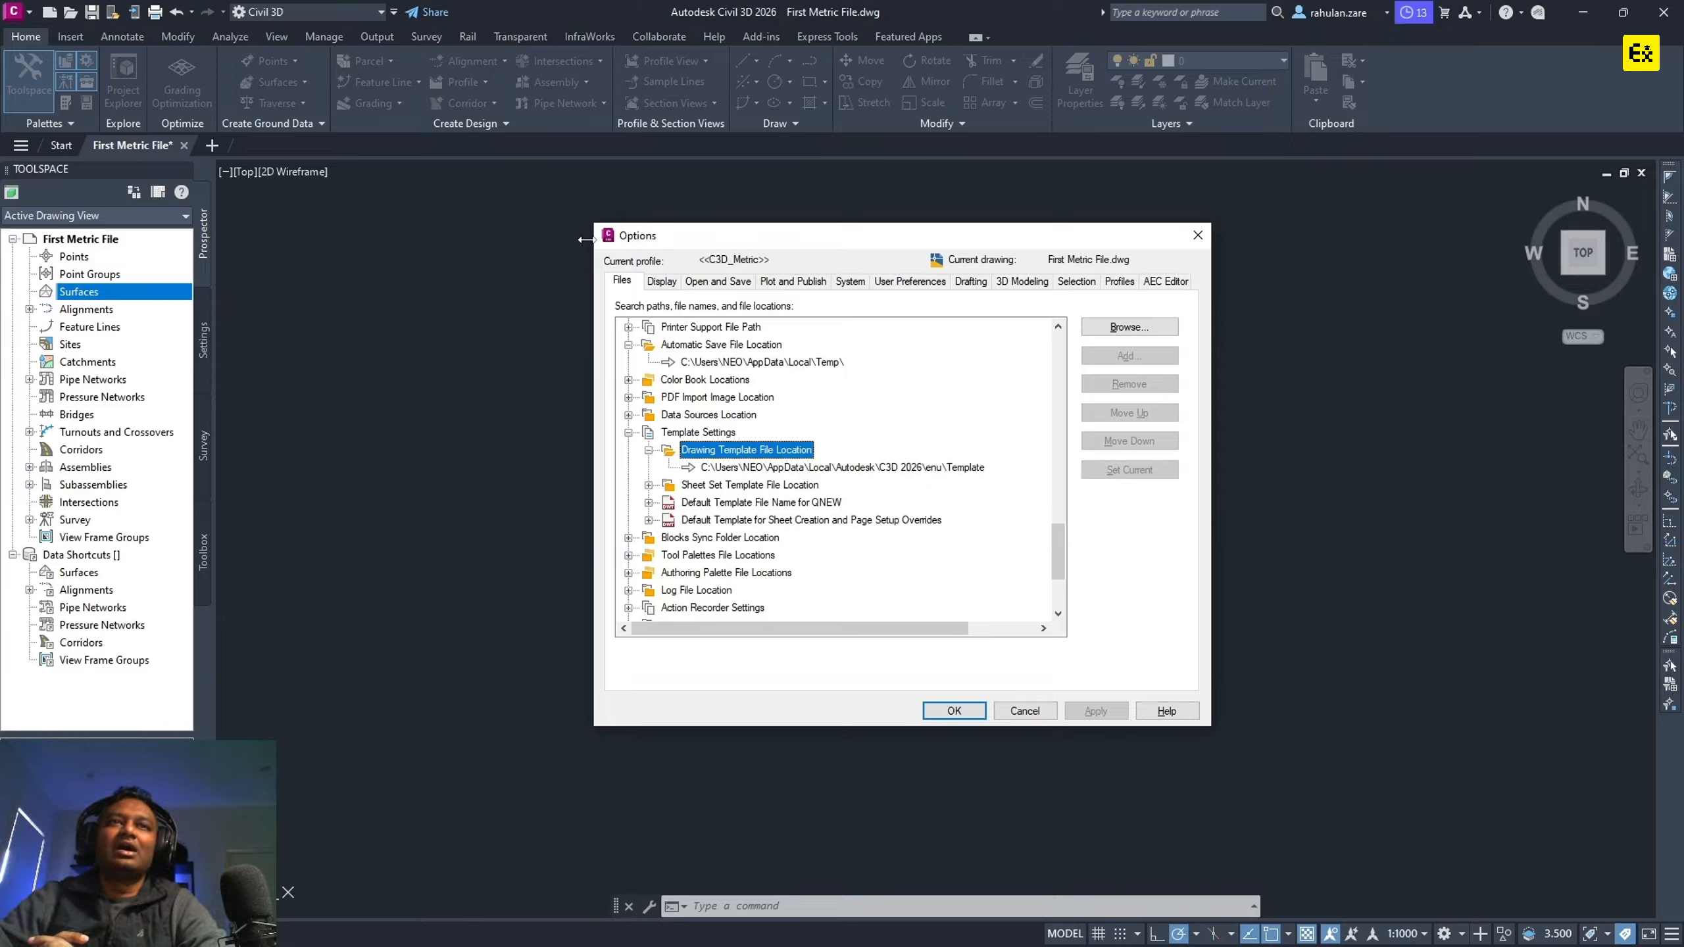
click(966, 468)
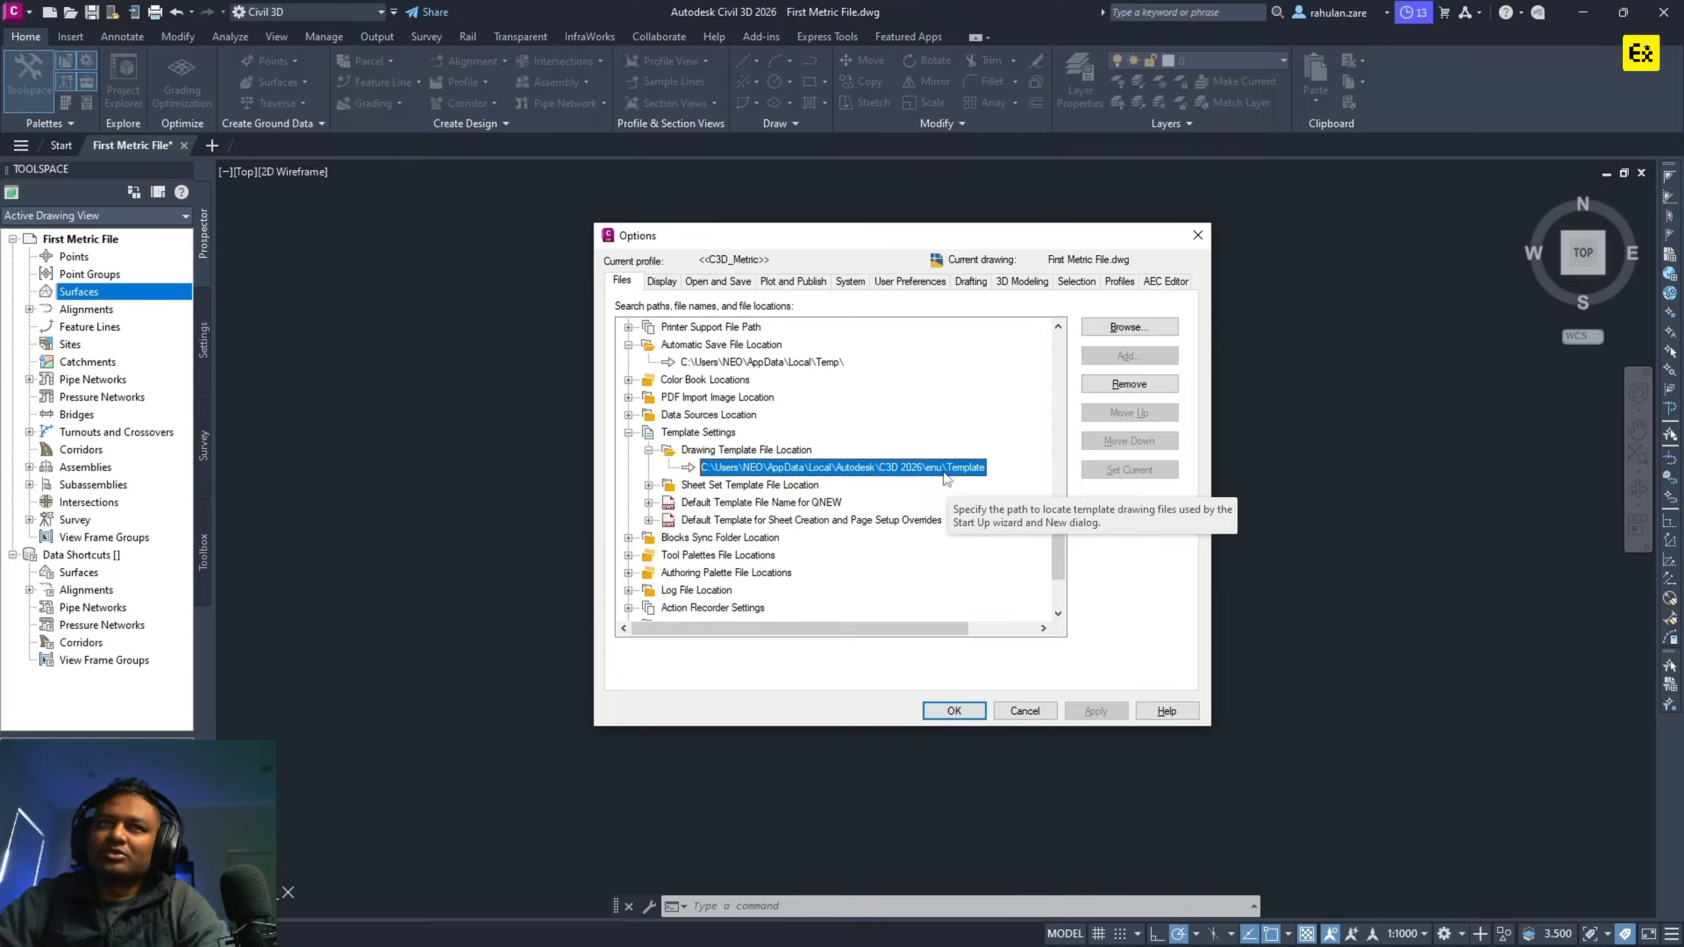
click(778, 502)
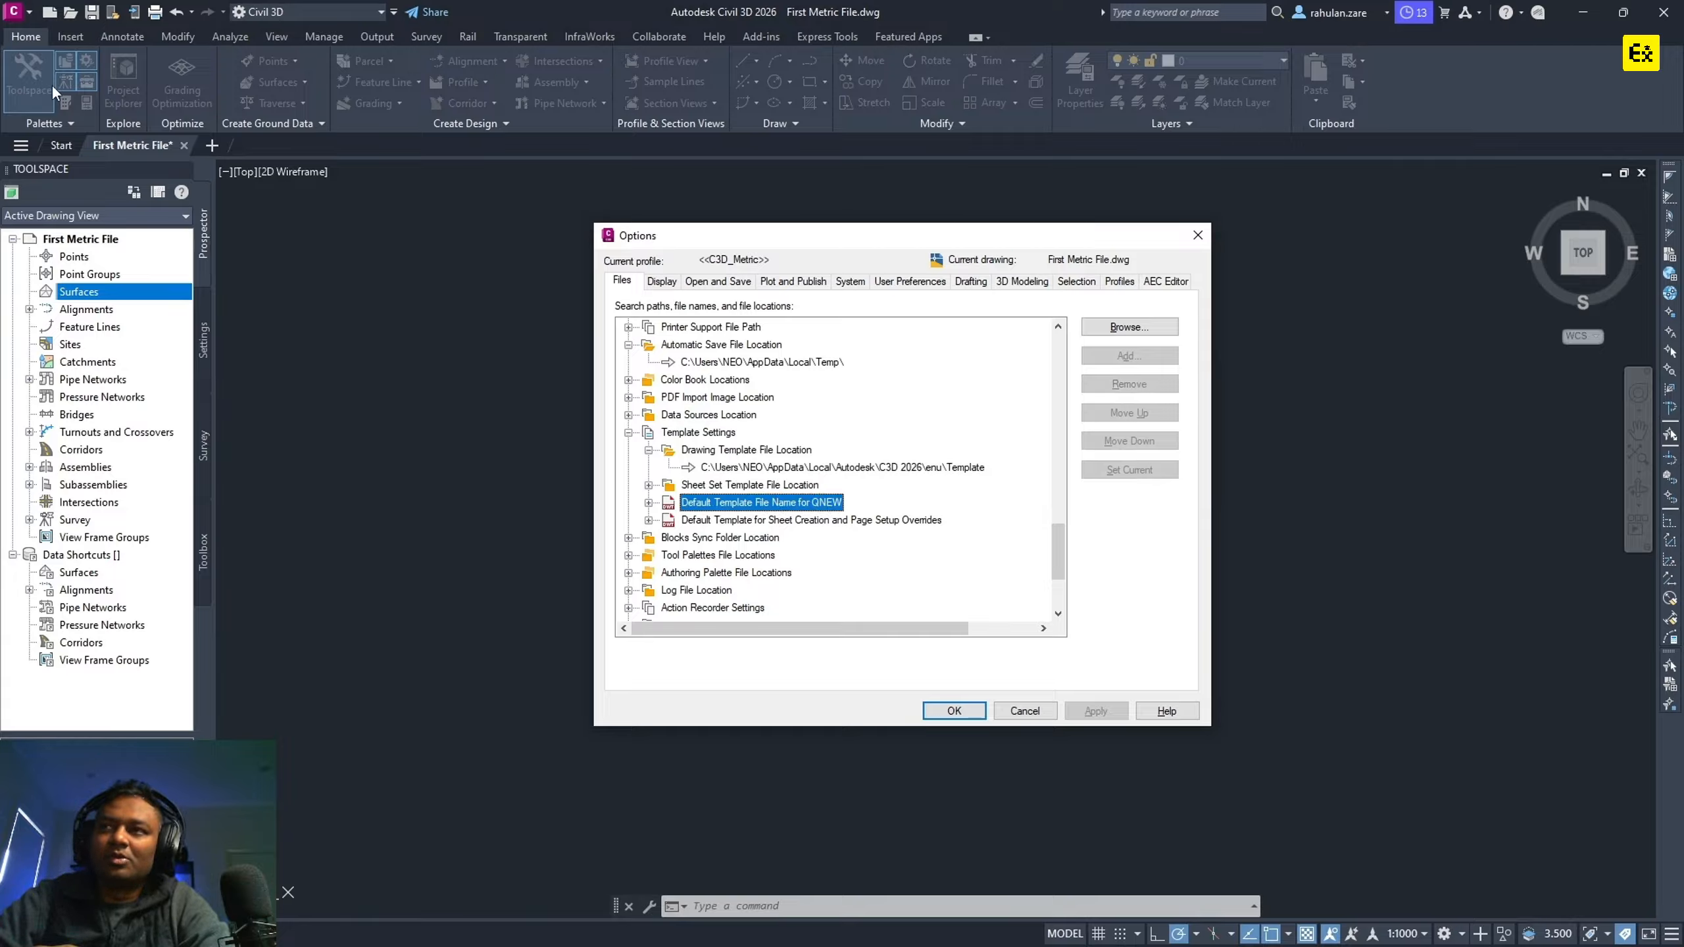
click(1026, 715)
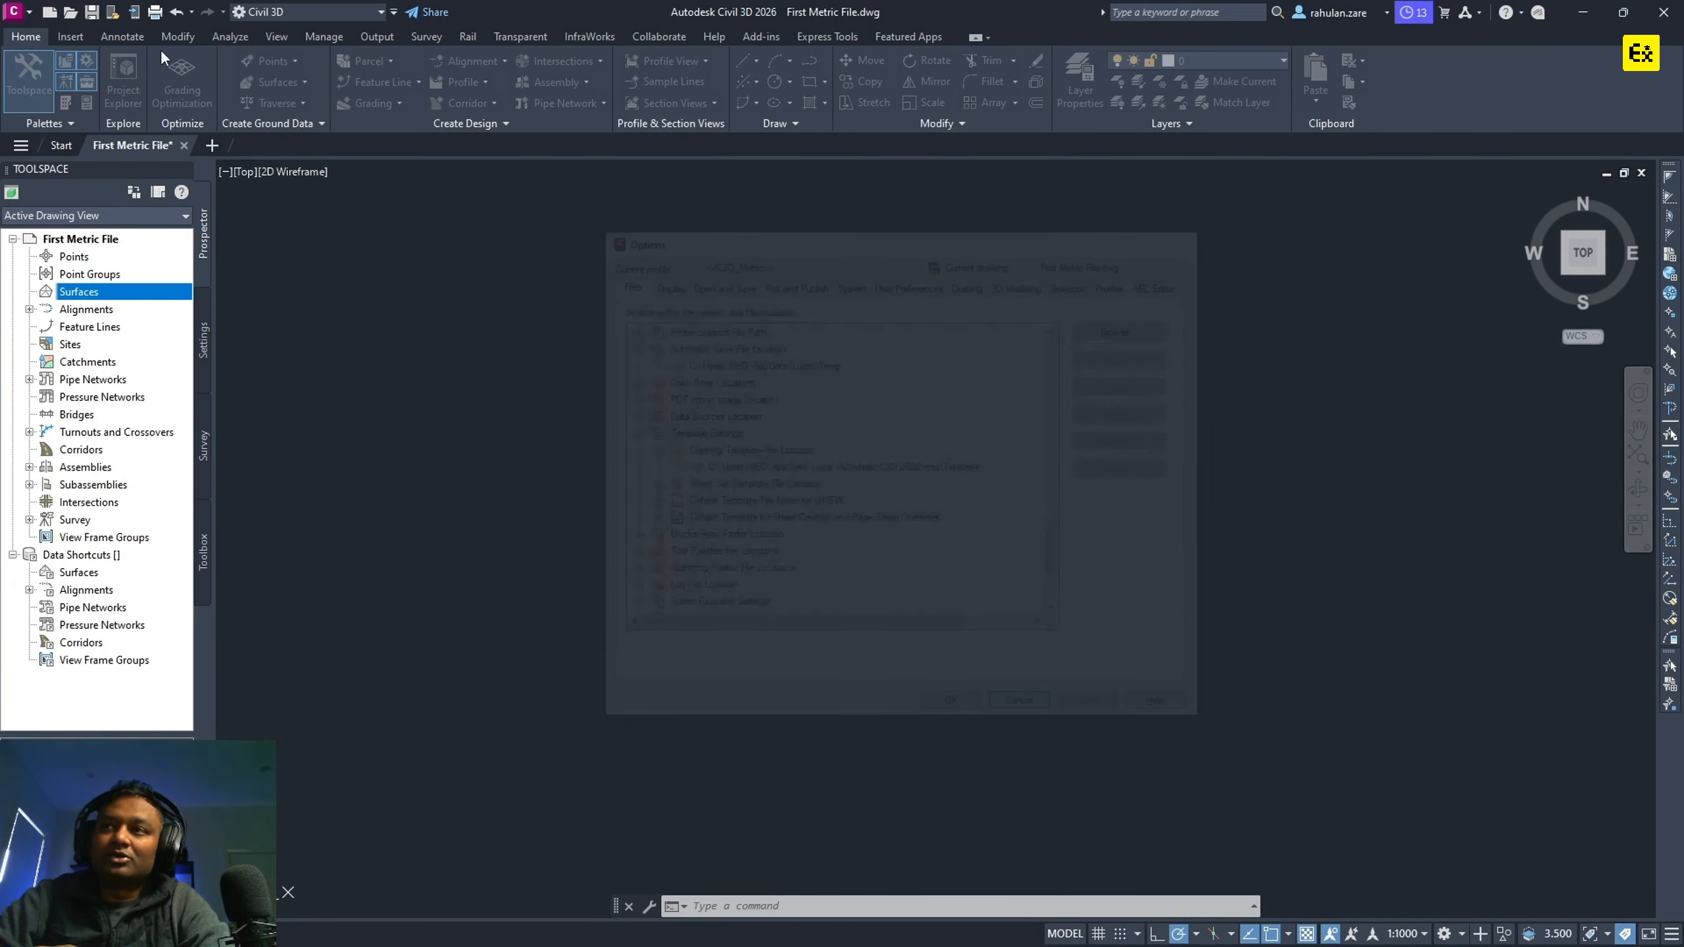
Look over the template files offered for a new drawing, and create a drawing with the default template from the Start page.
click(13, 11)
click(36, 116)
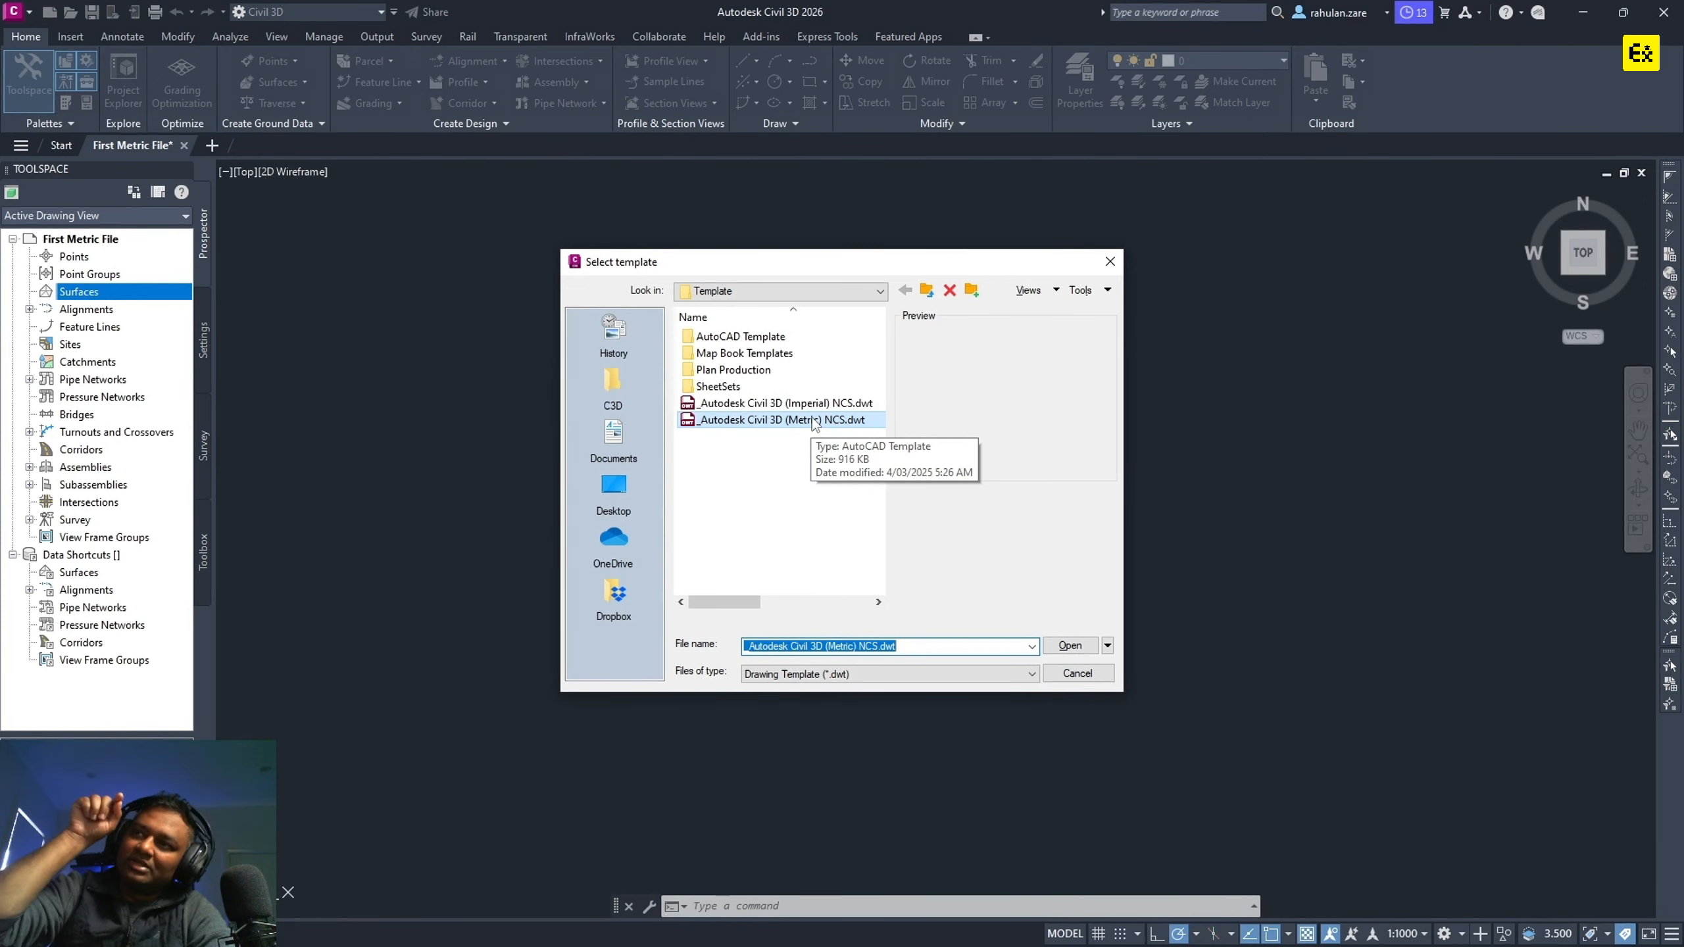
click(1069, 646)
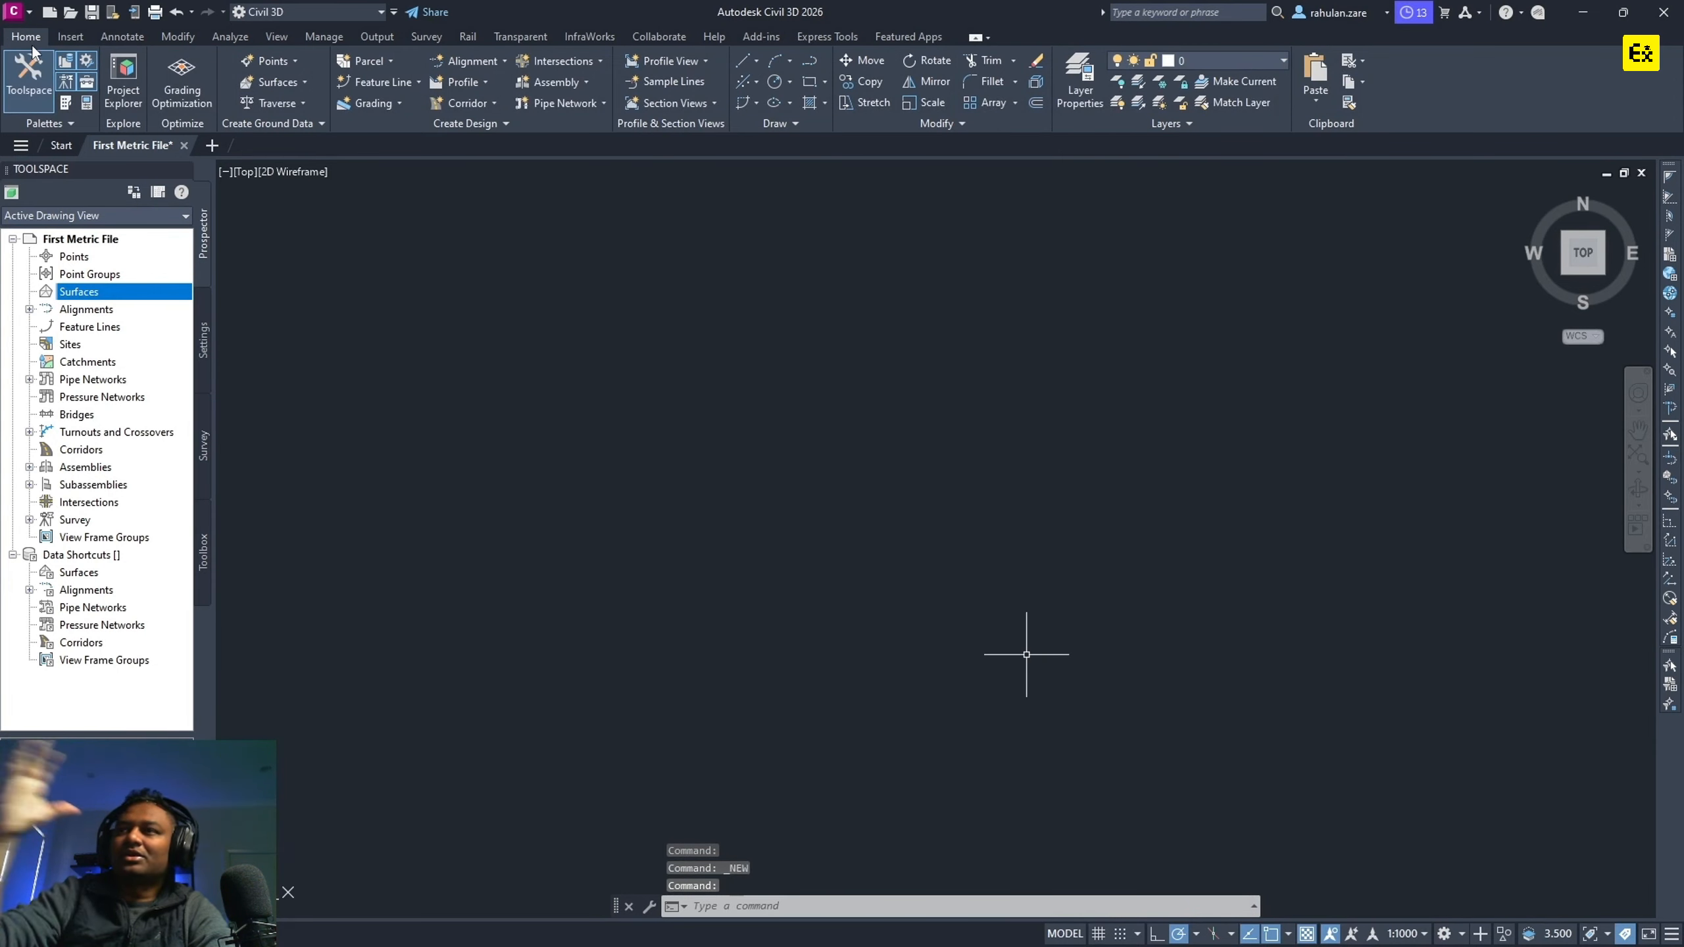
click(62, 146)
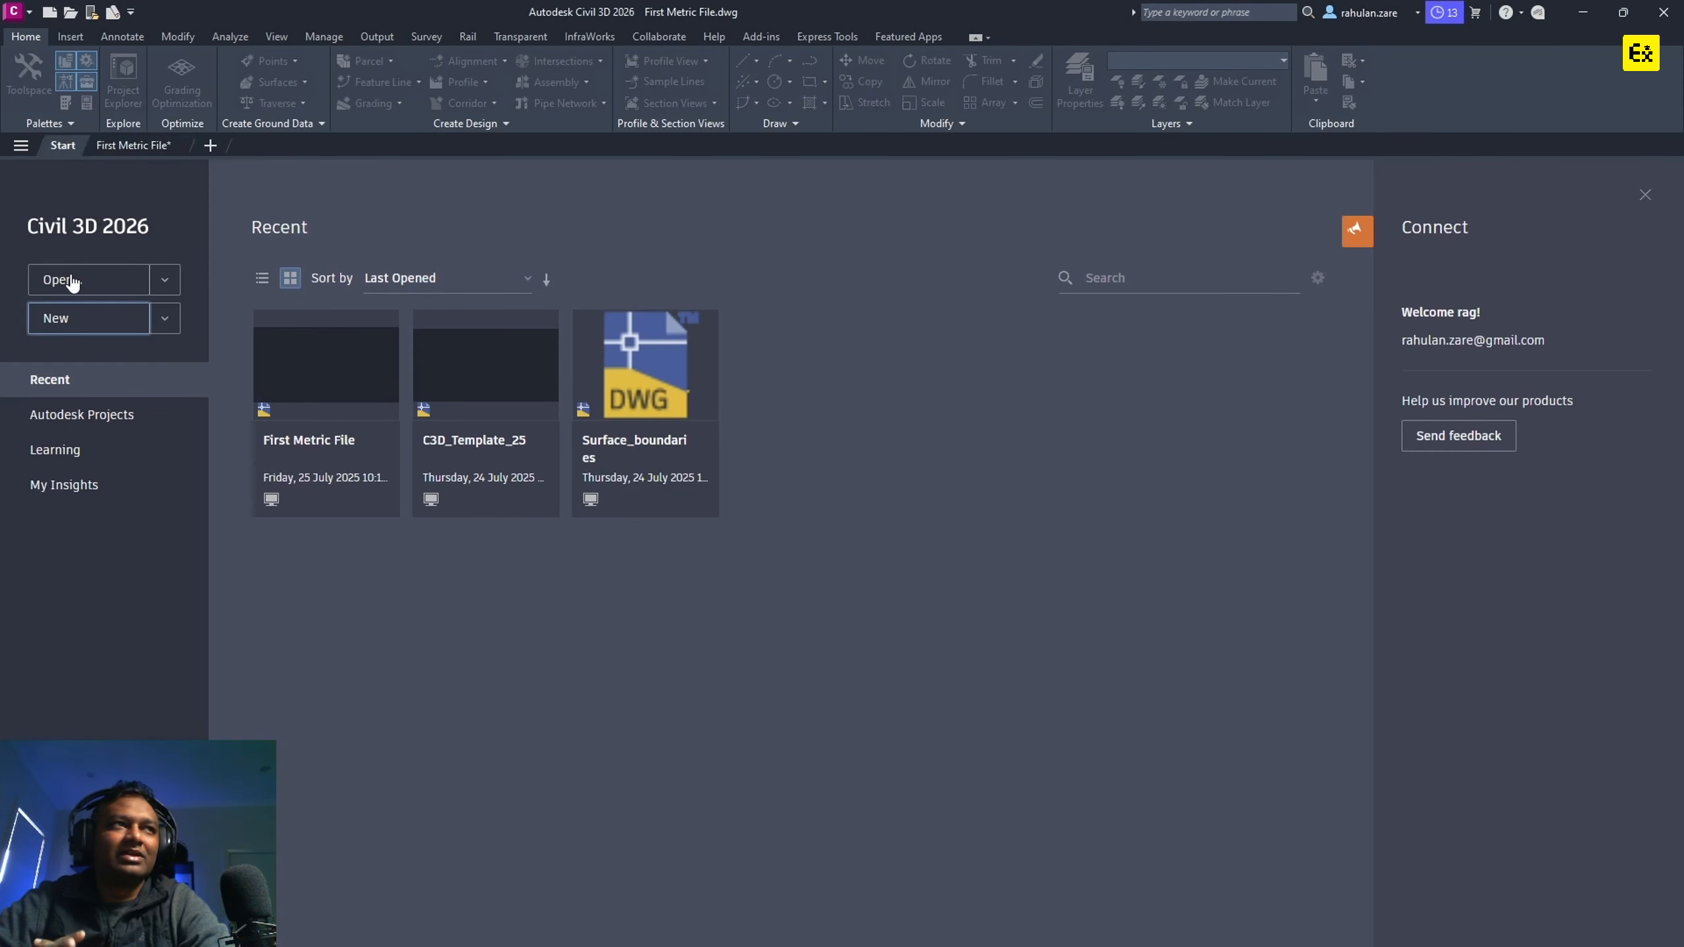
click(66, 318)
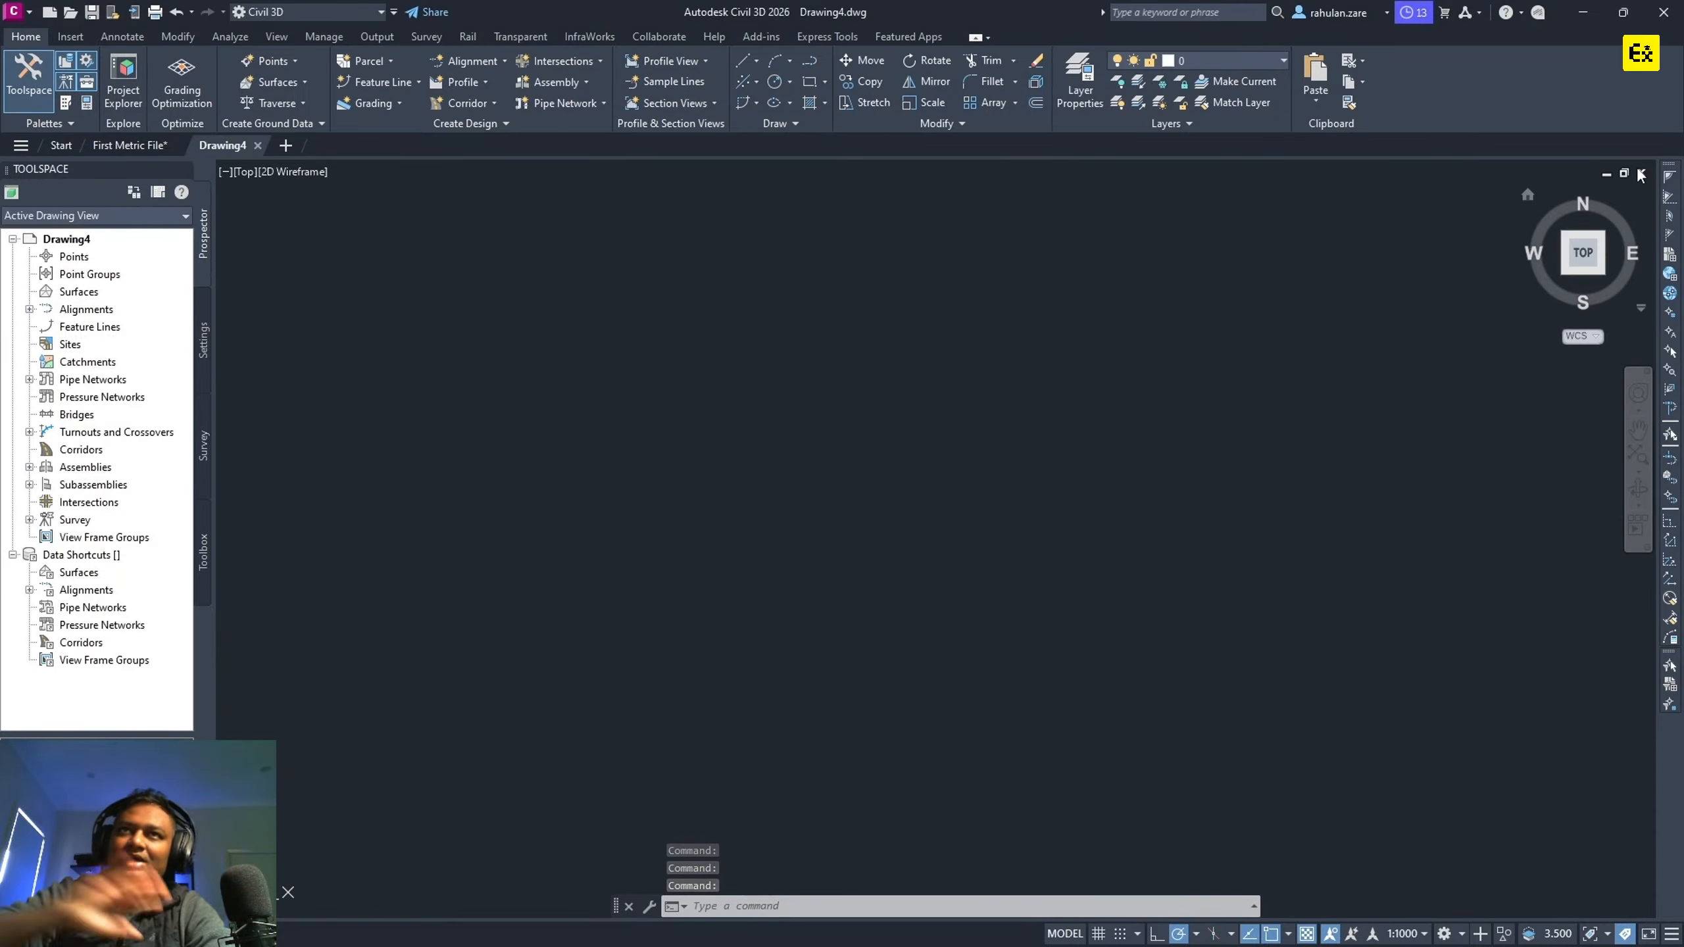
Reopen the Options dialog and examine the template path under Default Template File Name for QNEW.
right_click(474, 293)
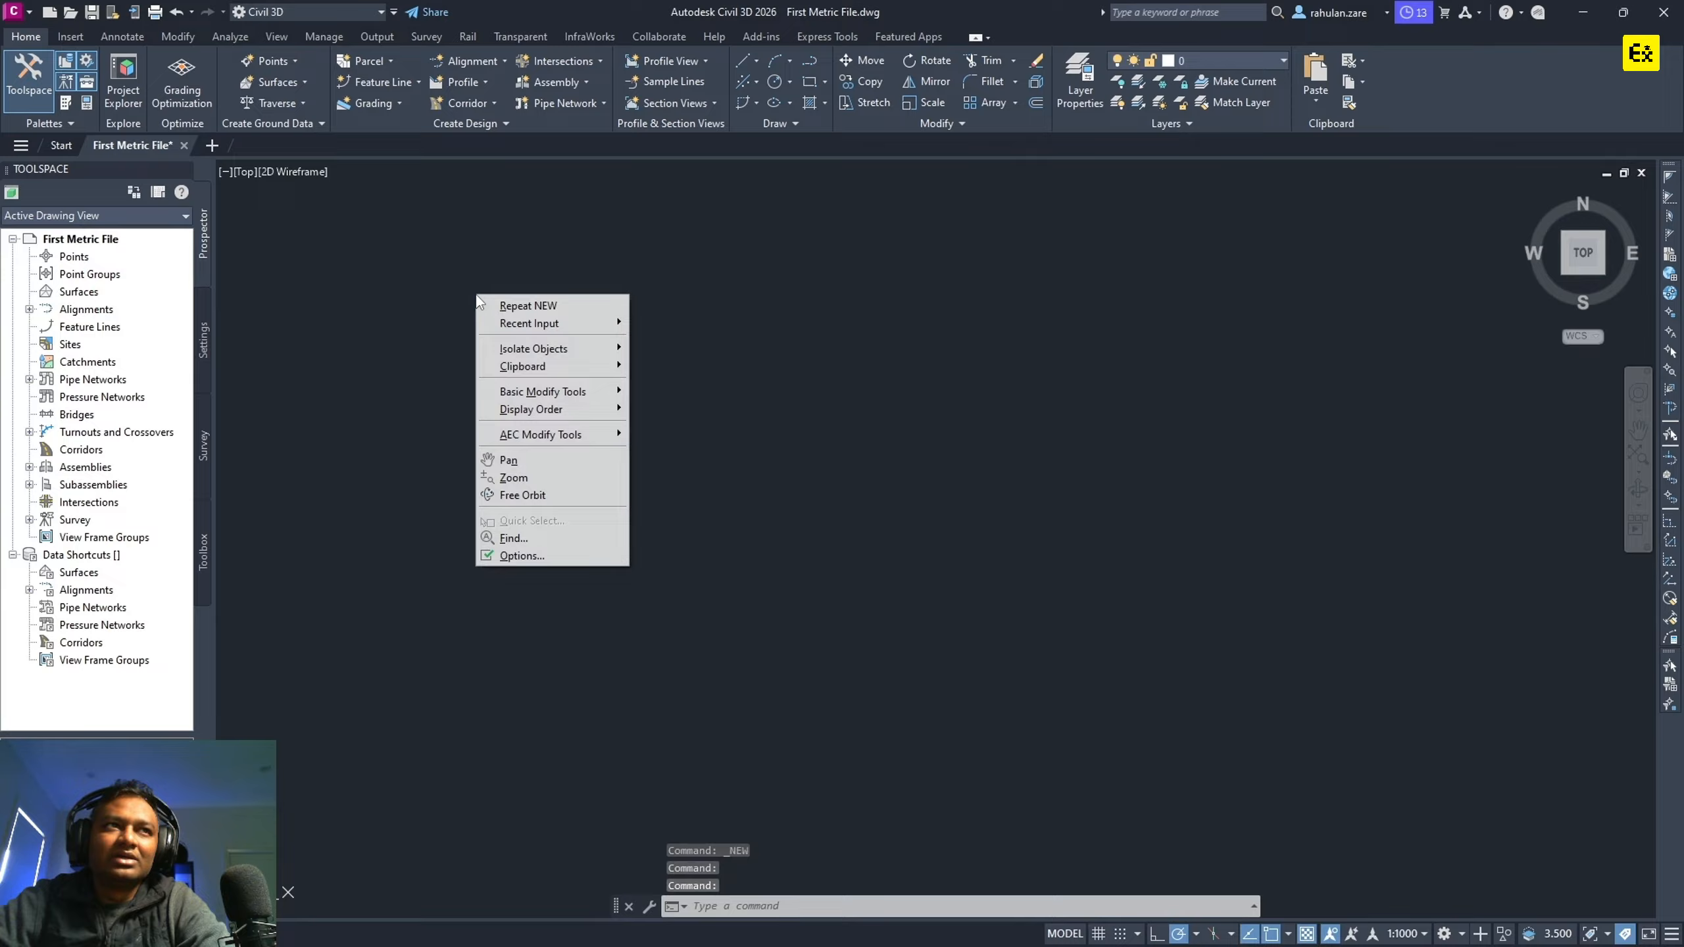
click(539, 555)
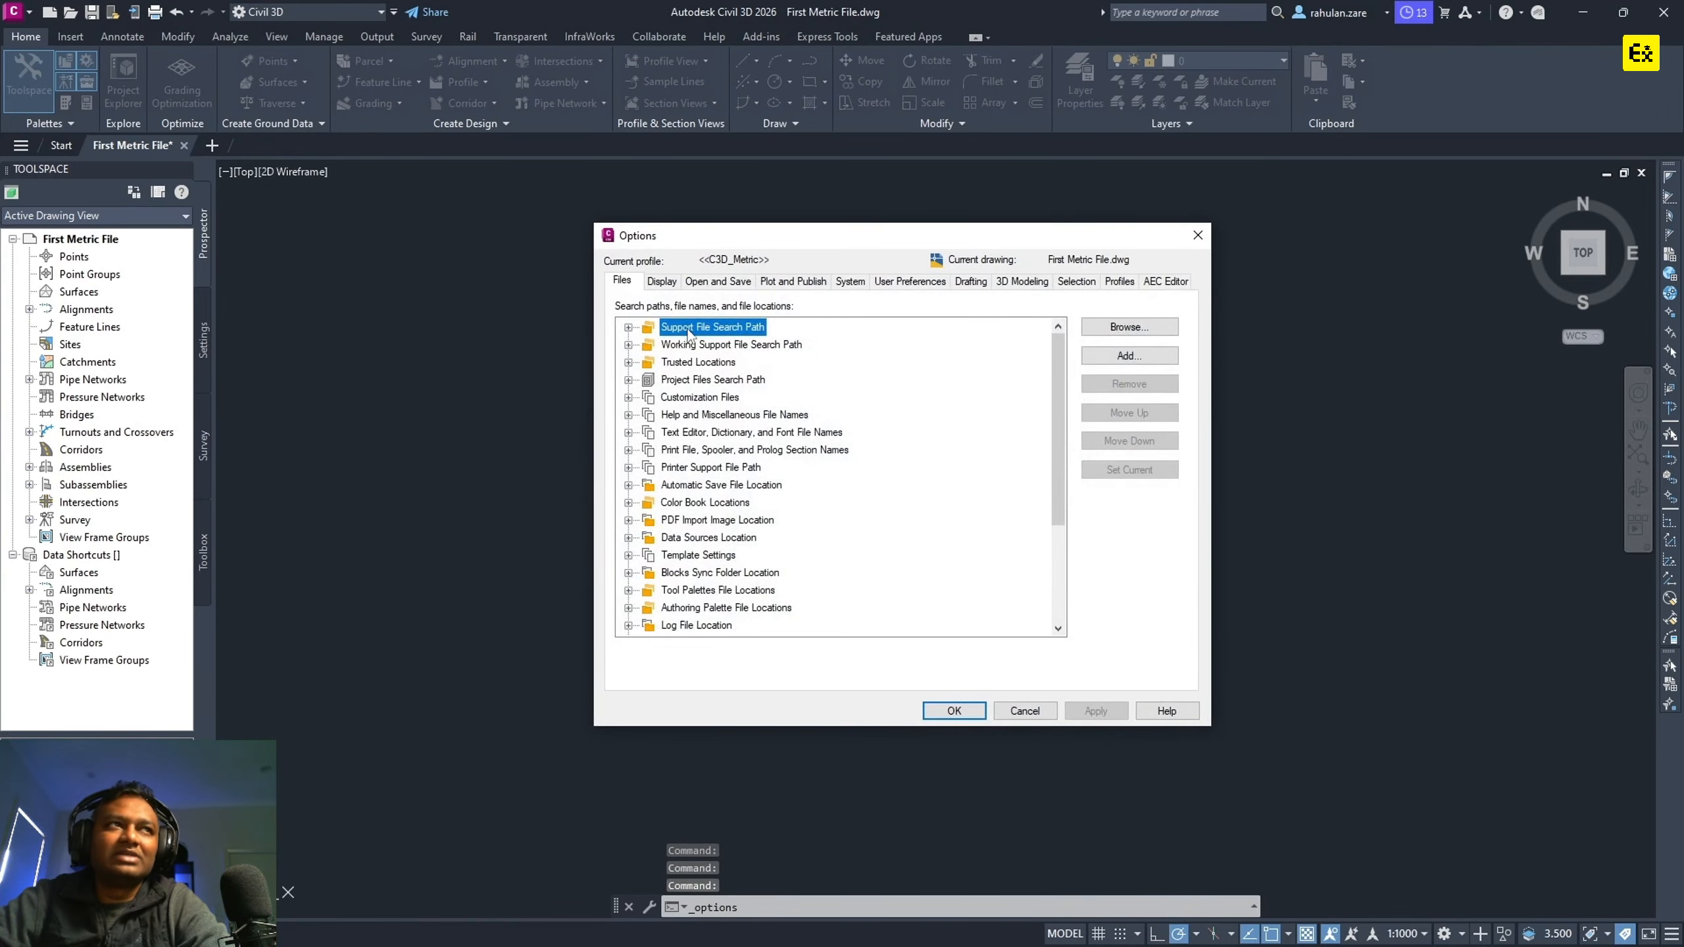
double_click(698, 555)
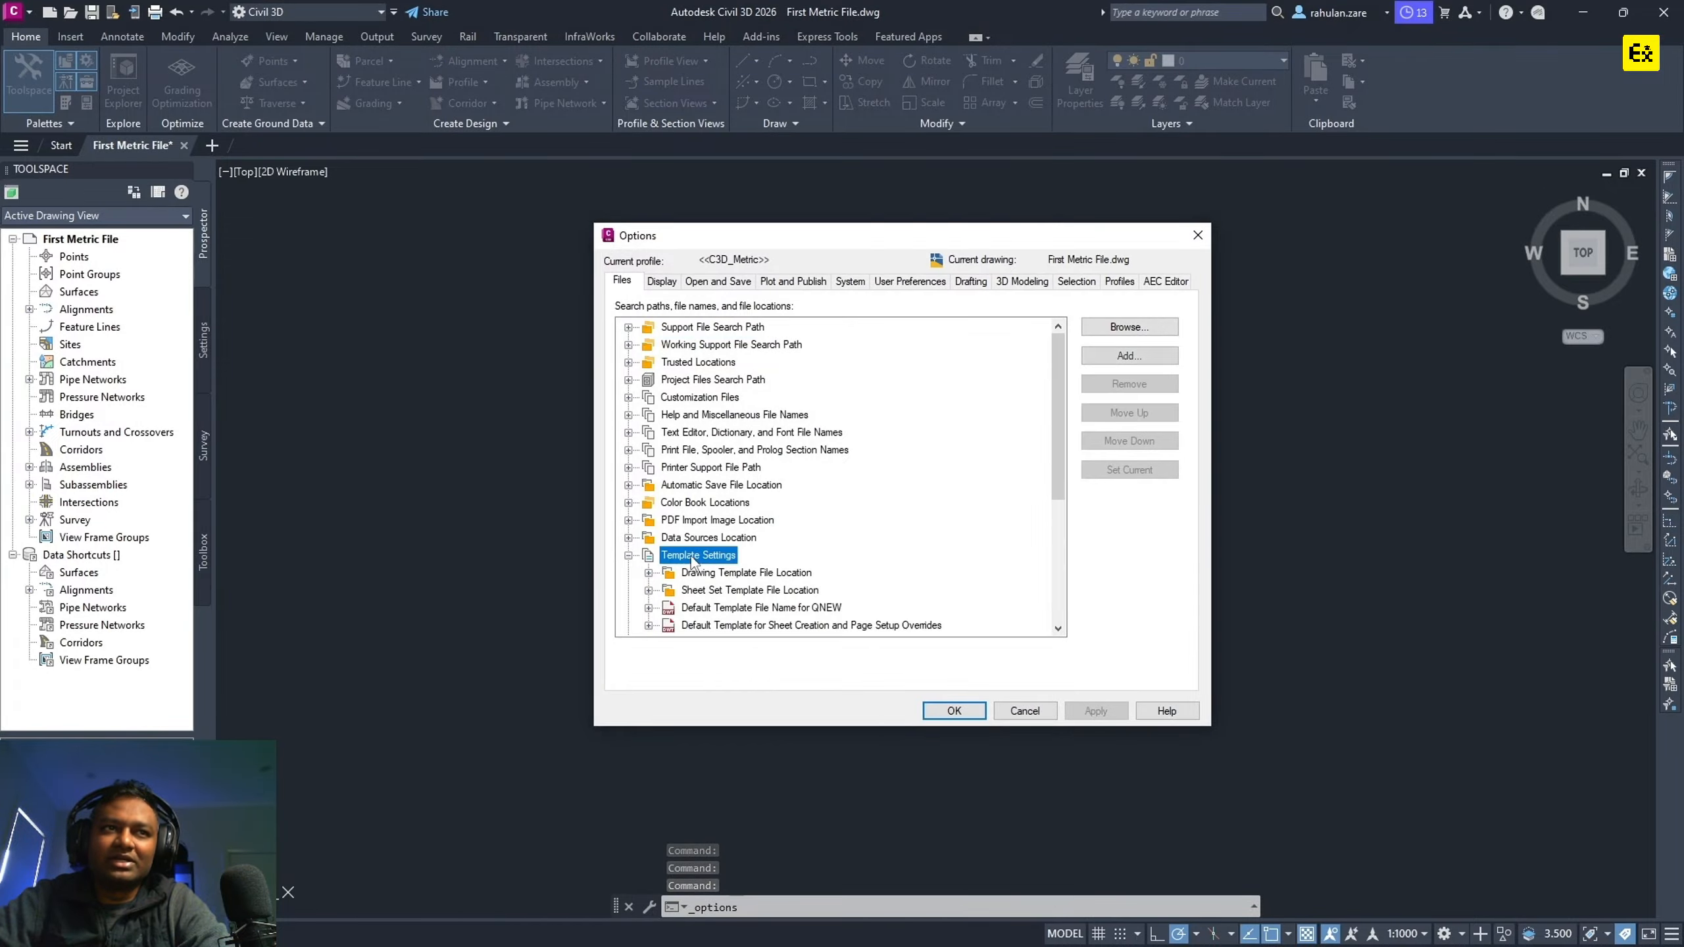
scroll(813, 574, down, 2)
click(669, 502)
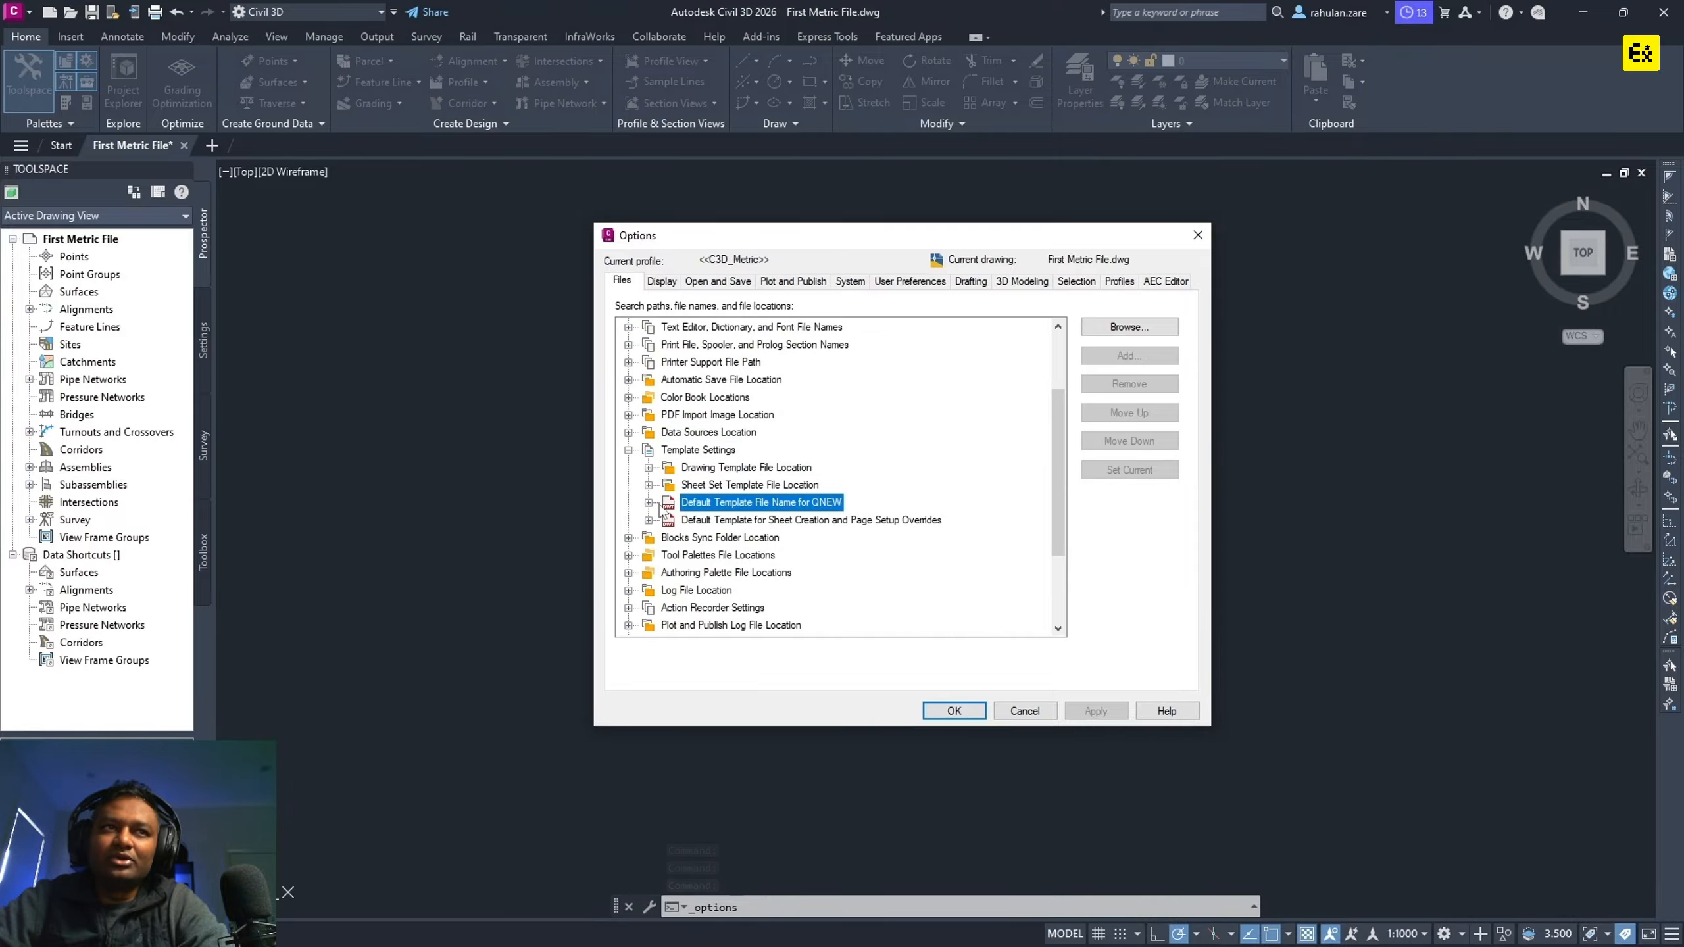
click(649, 502)
click(796, 519)
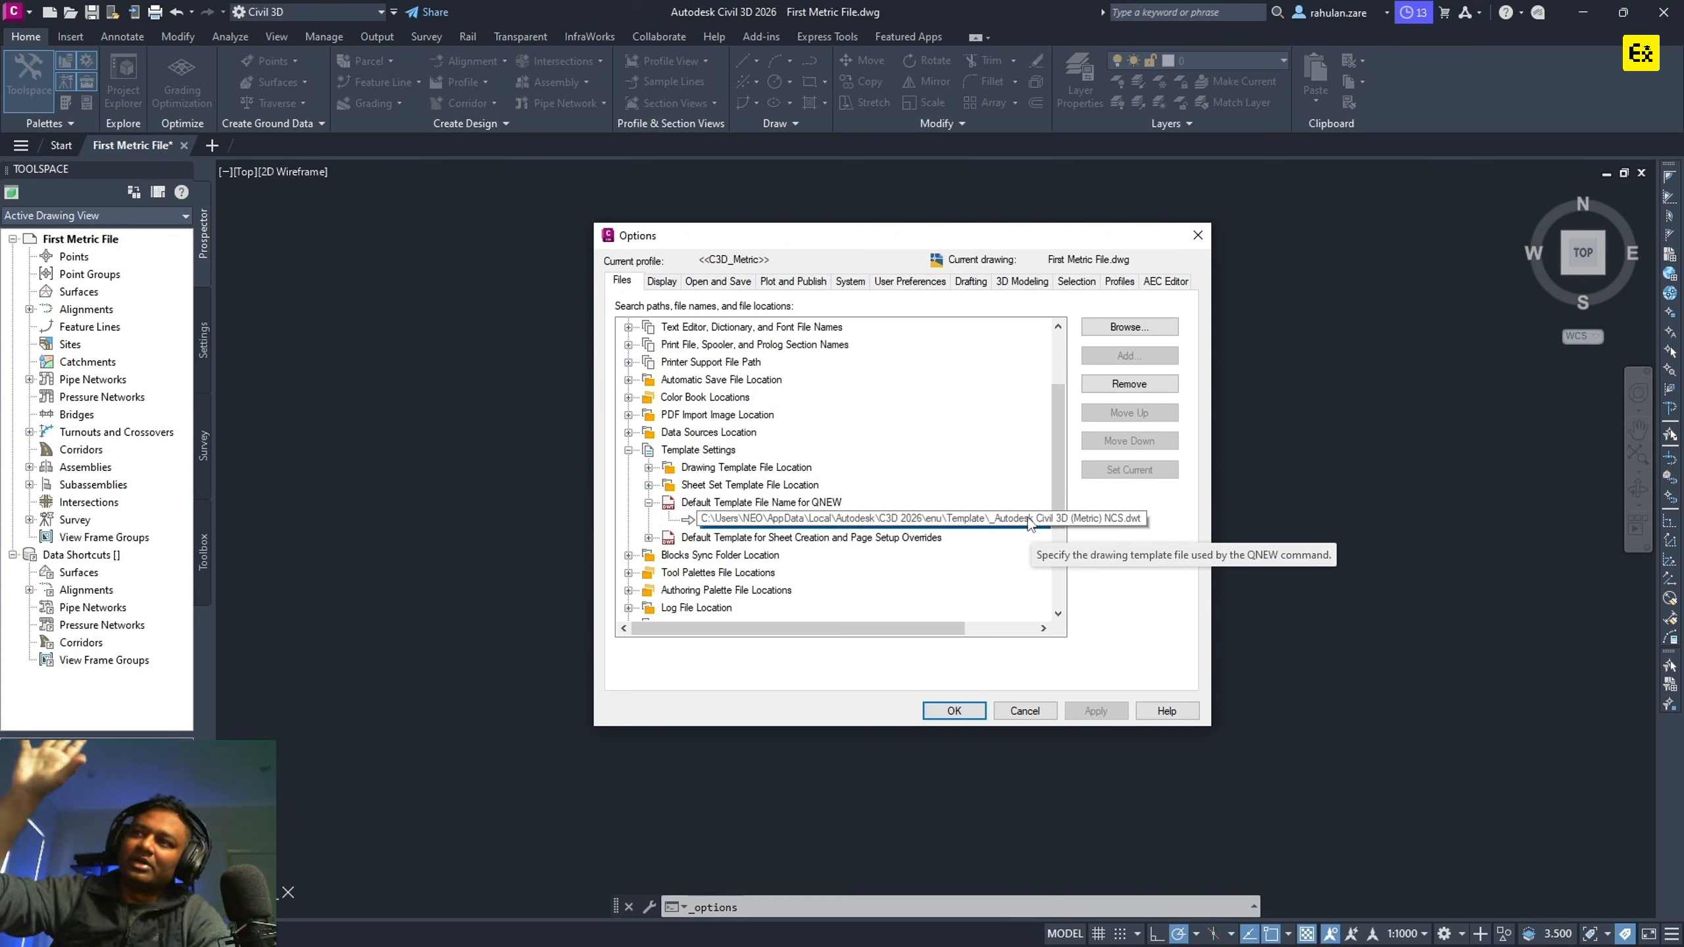
click(912, 529)
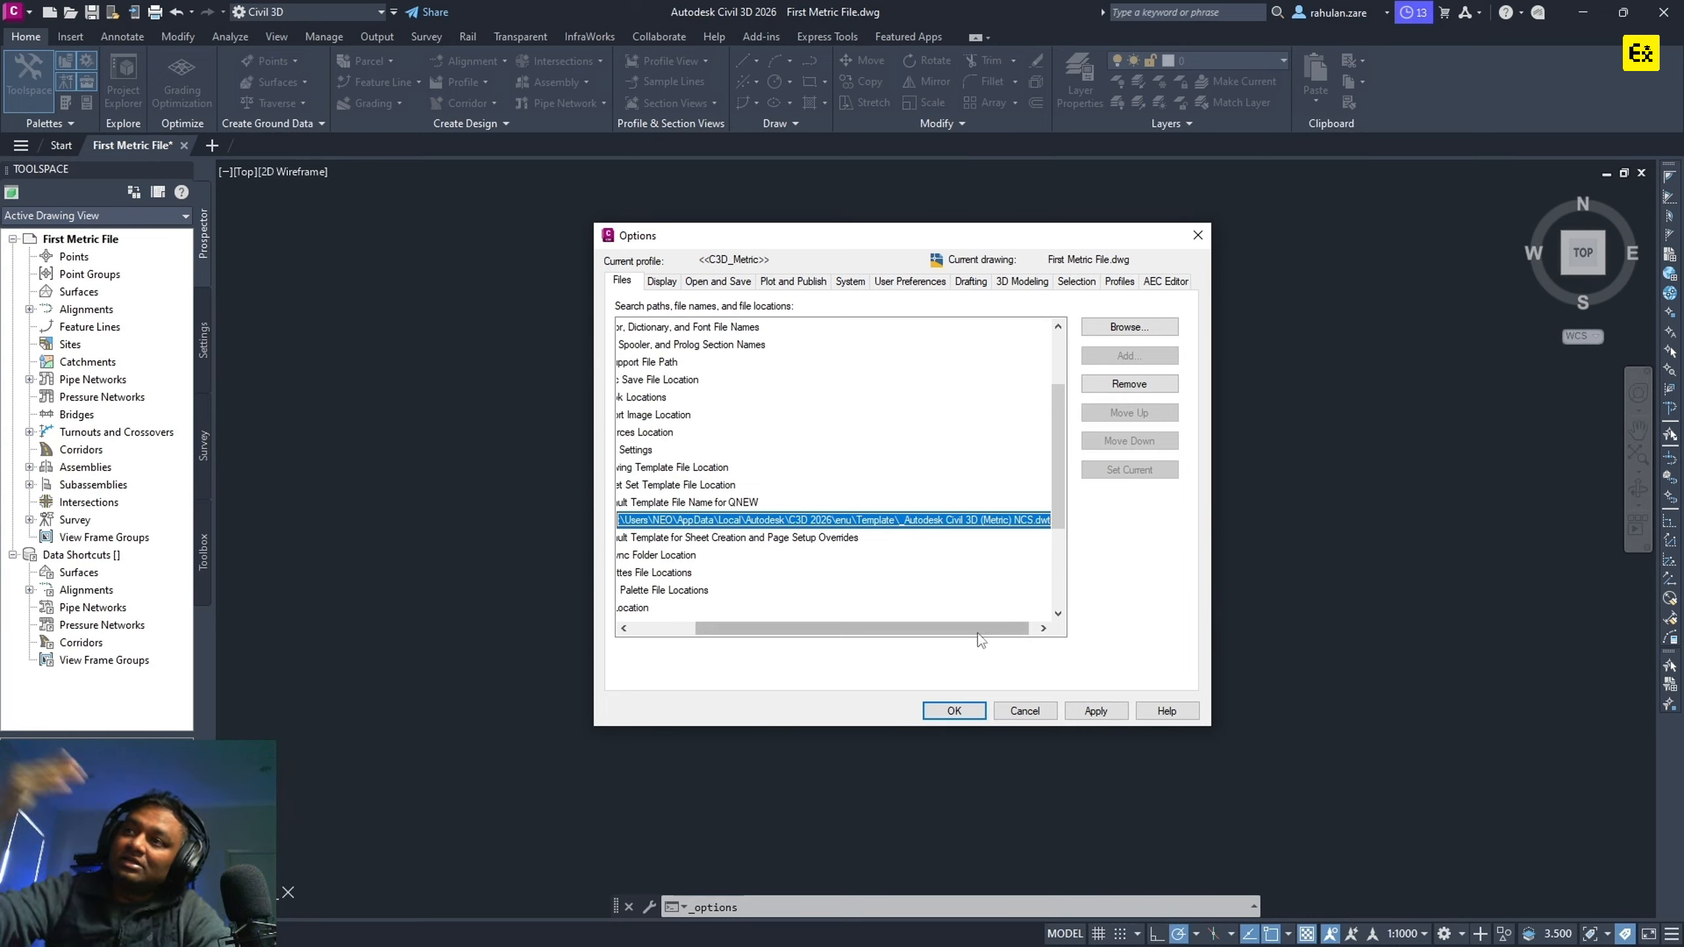
drag(978, 630, 680, 652)
Review the remaining file locations, from Blocks Sync Folder to Activity Insights, and expand Authoring Palette File Locations.
click(729, 558)
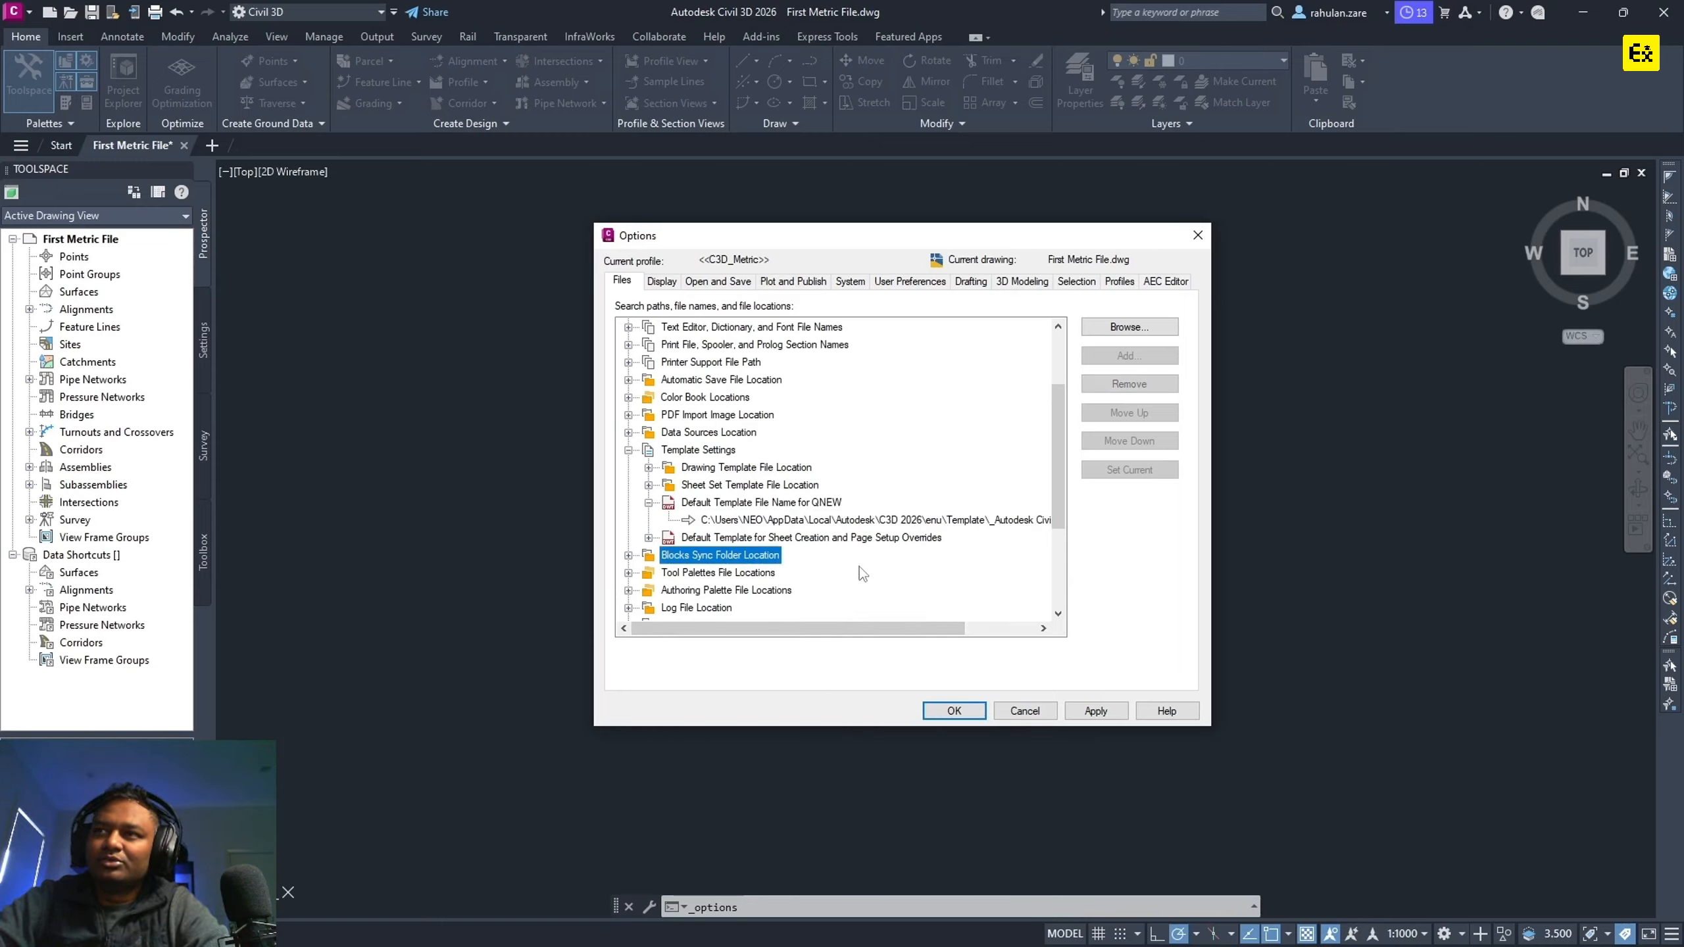
scroll(897, 570, down, 3)
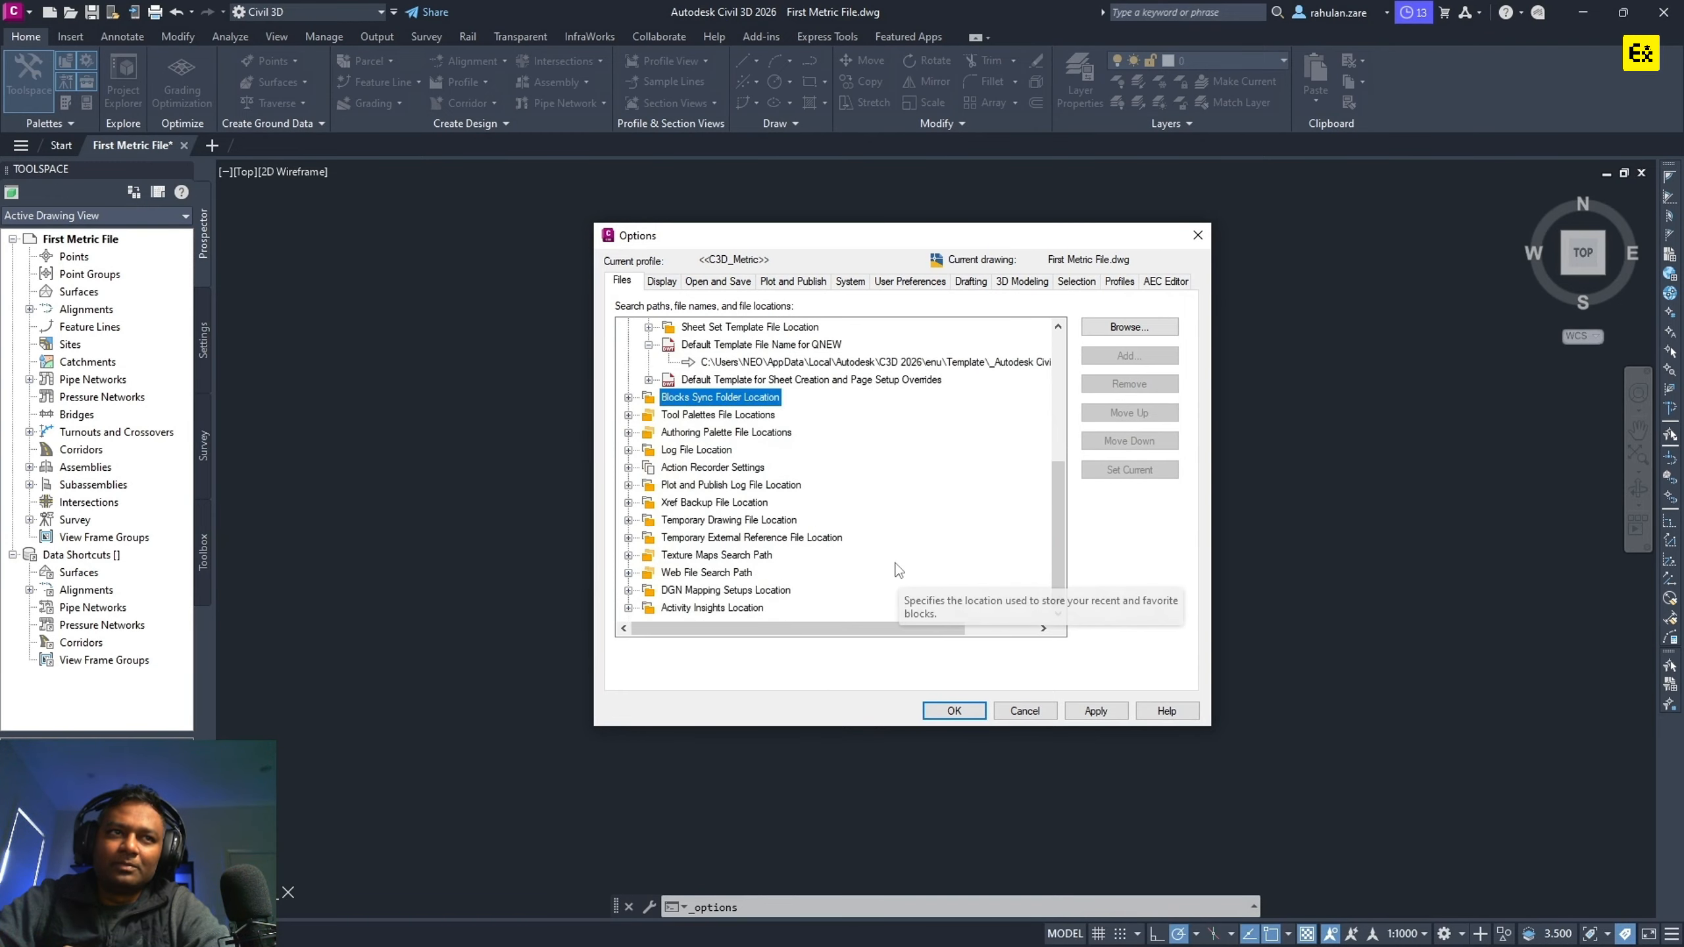
double_click(764, 433)
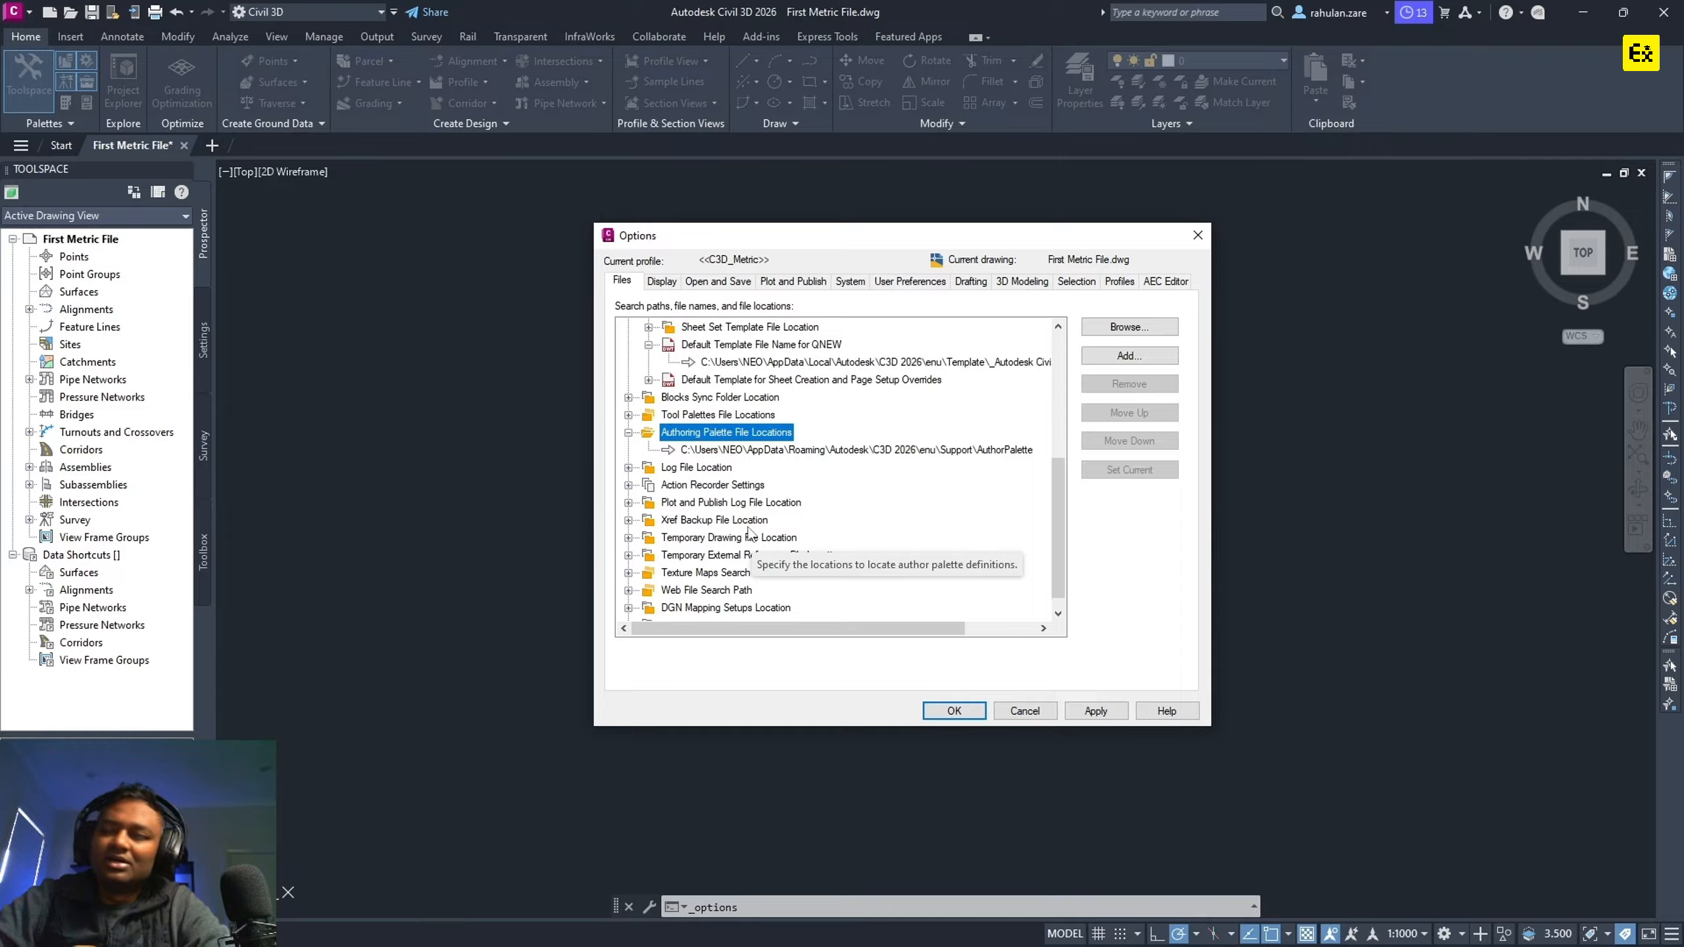
scroll(749, 531, down, 1)
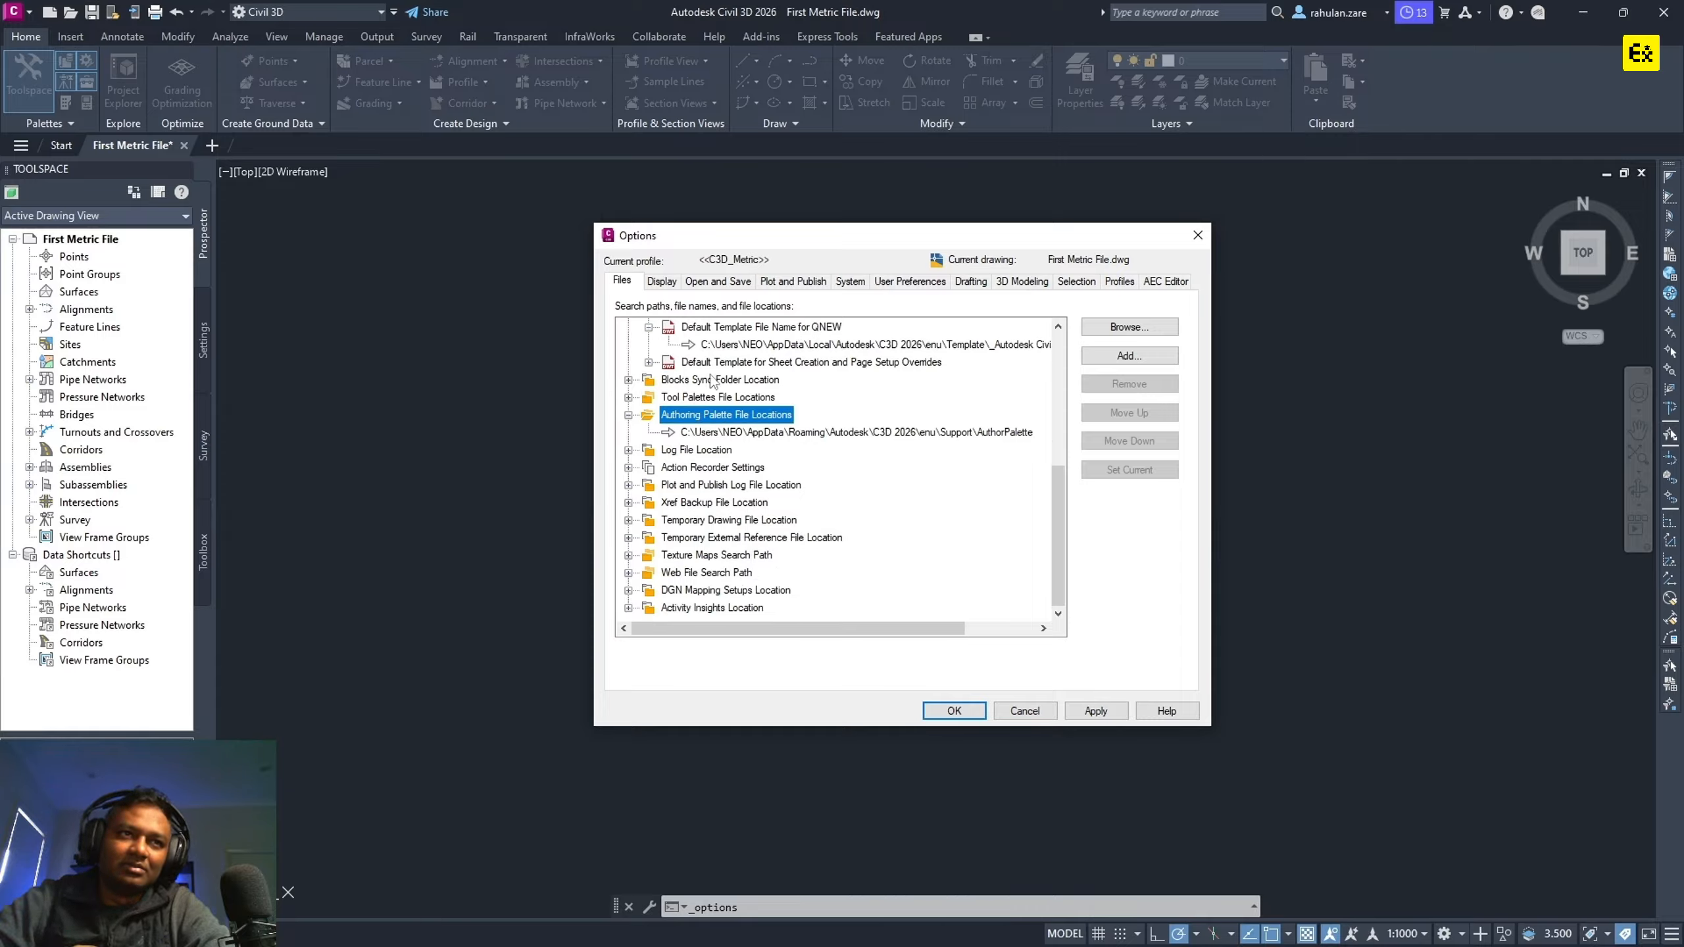
Set the display color theme to Light and apply it.
click(664, 282)
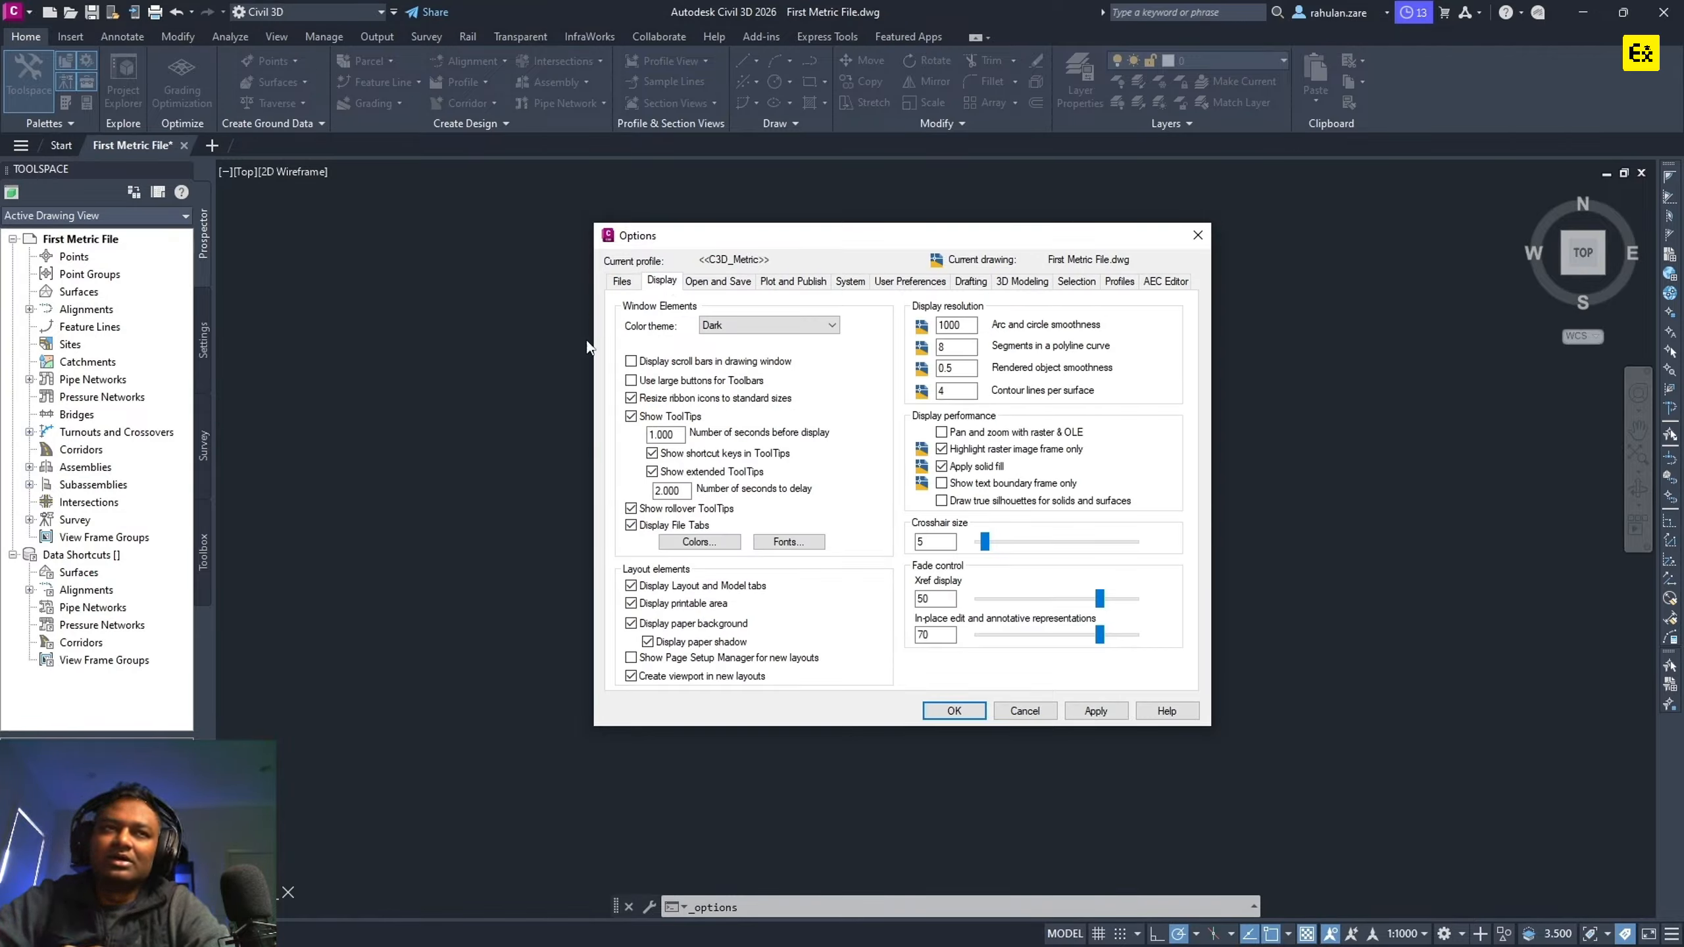
click(763, 326)
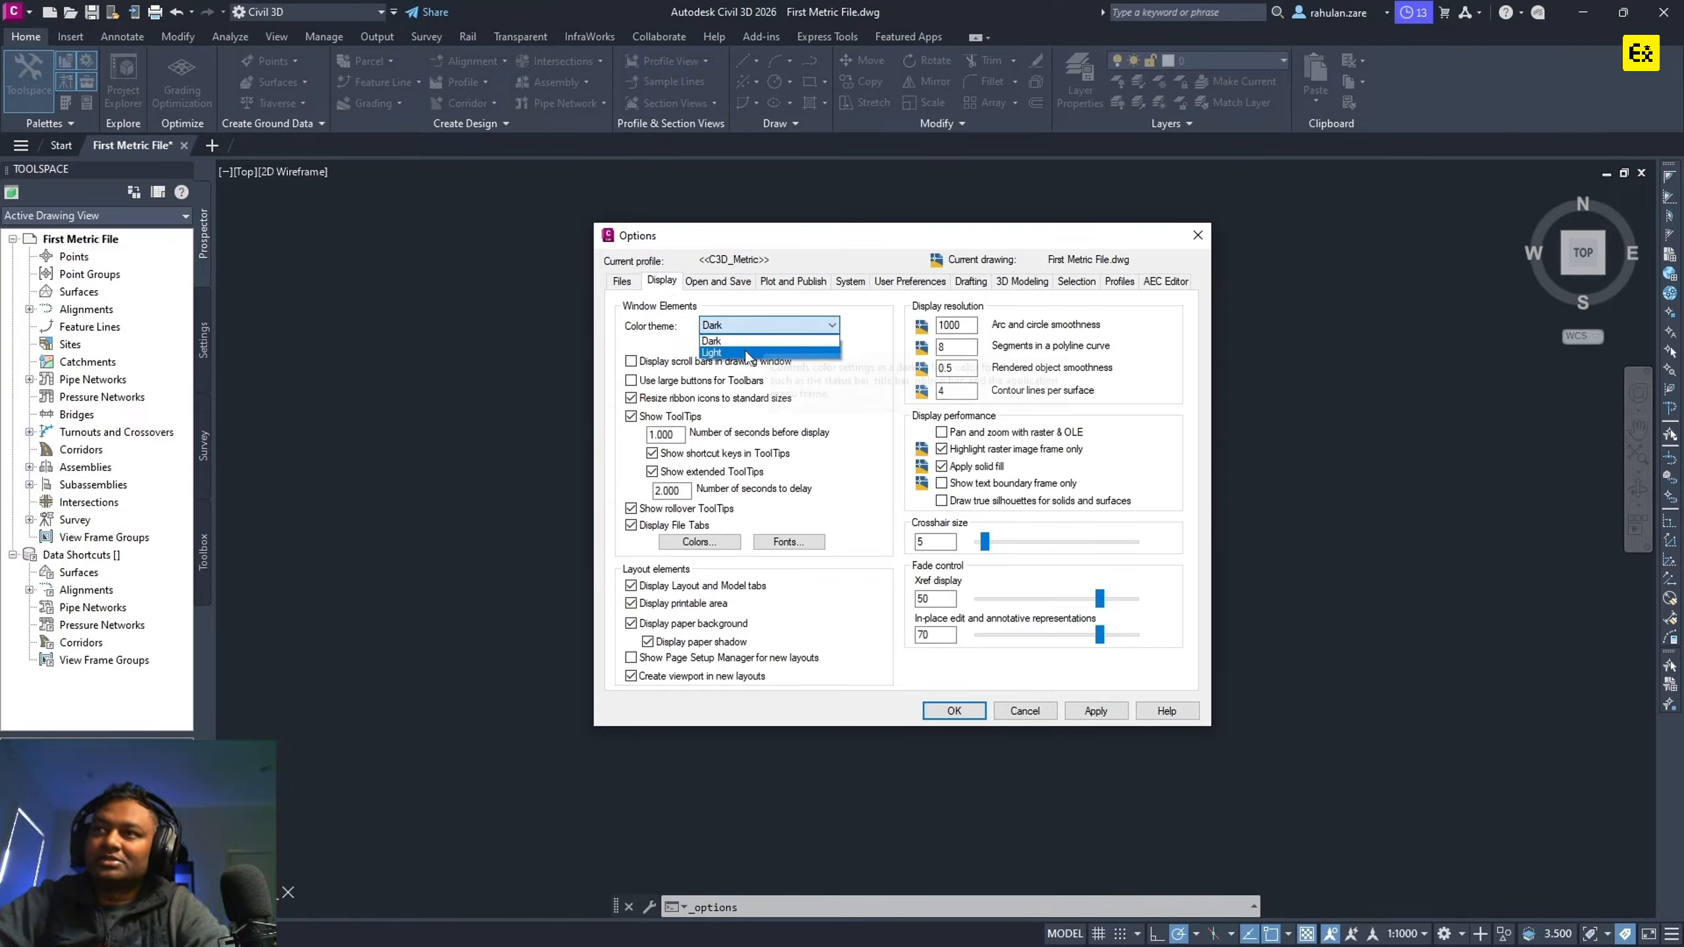
click(763, 352)
click(1096, 710)
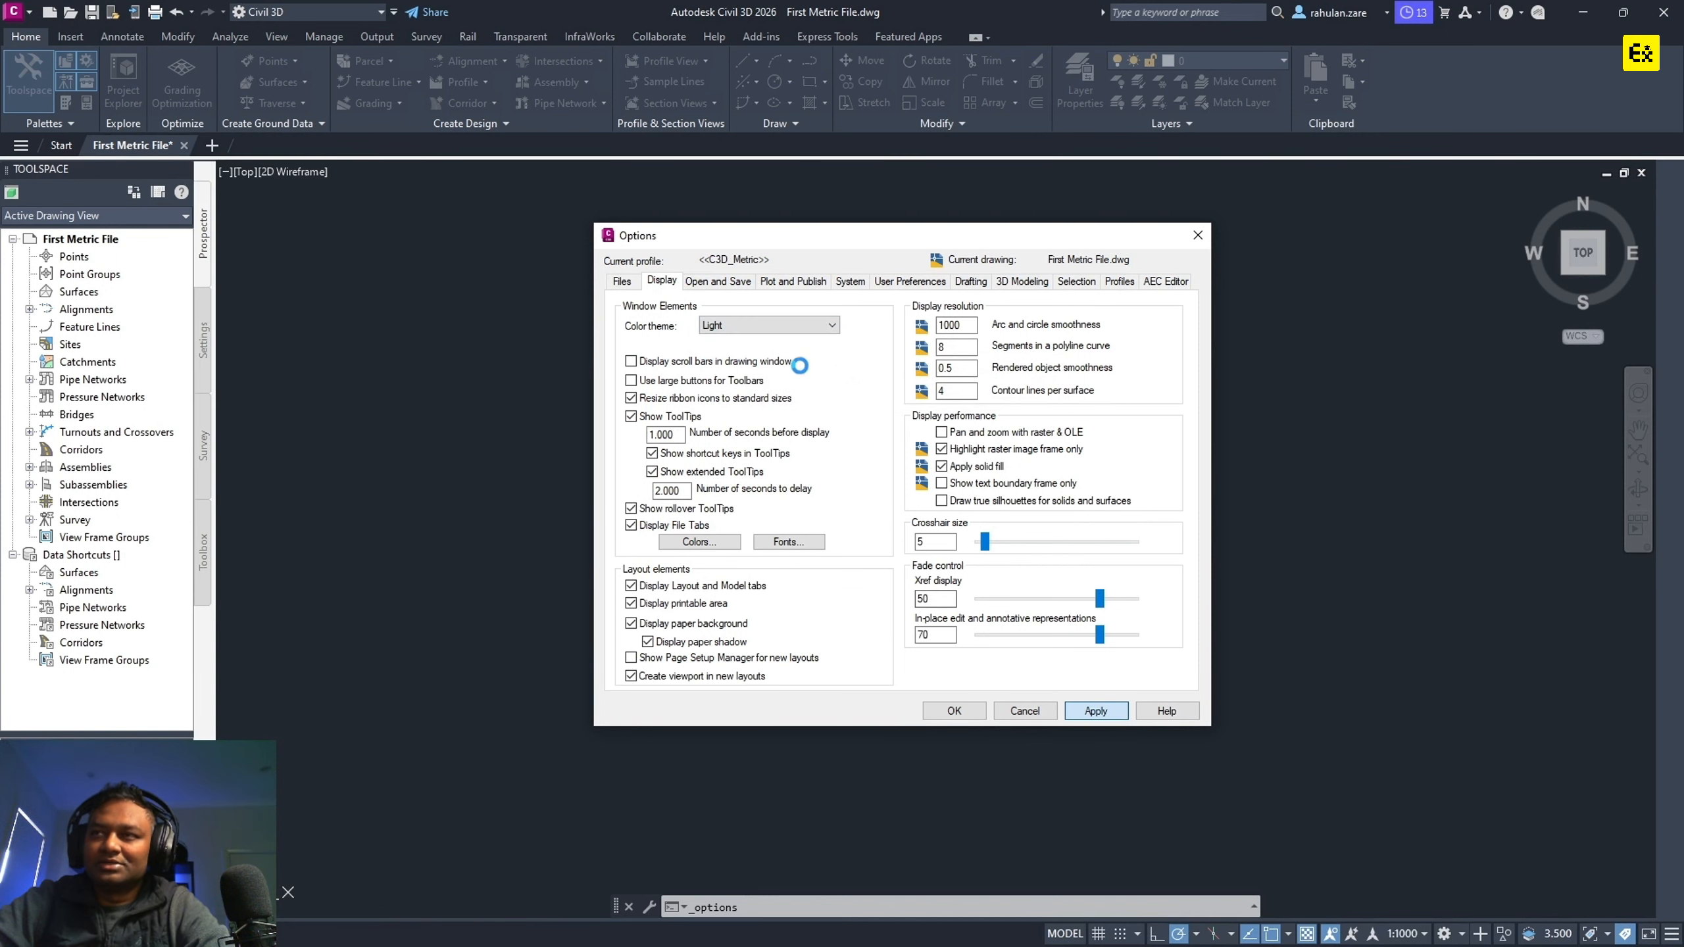
Set the color theme back to Dark, apply it, and close the Options dialog.
click(780, 330)
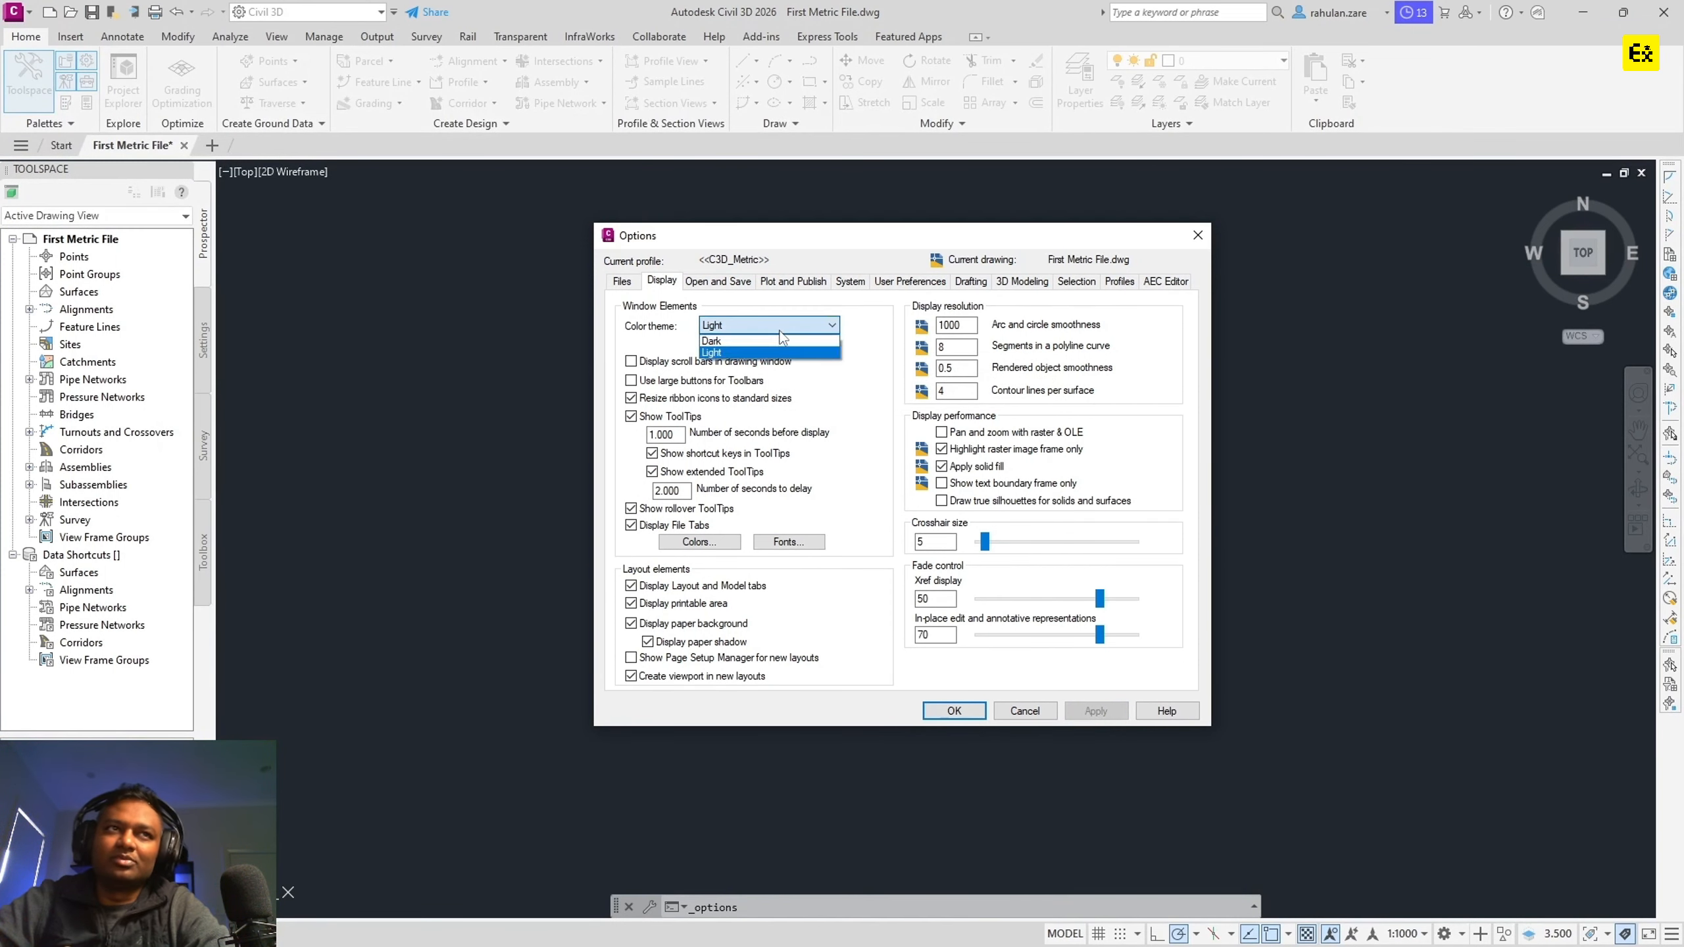
click(772, 350)
click(776, 324)
click(773, 341)
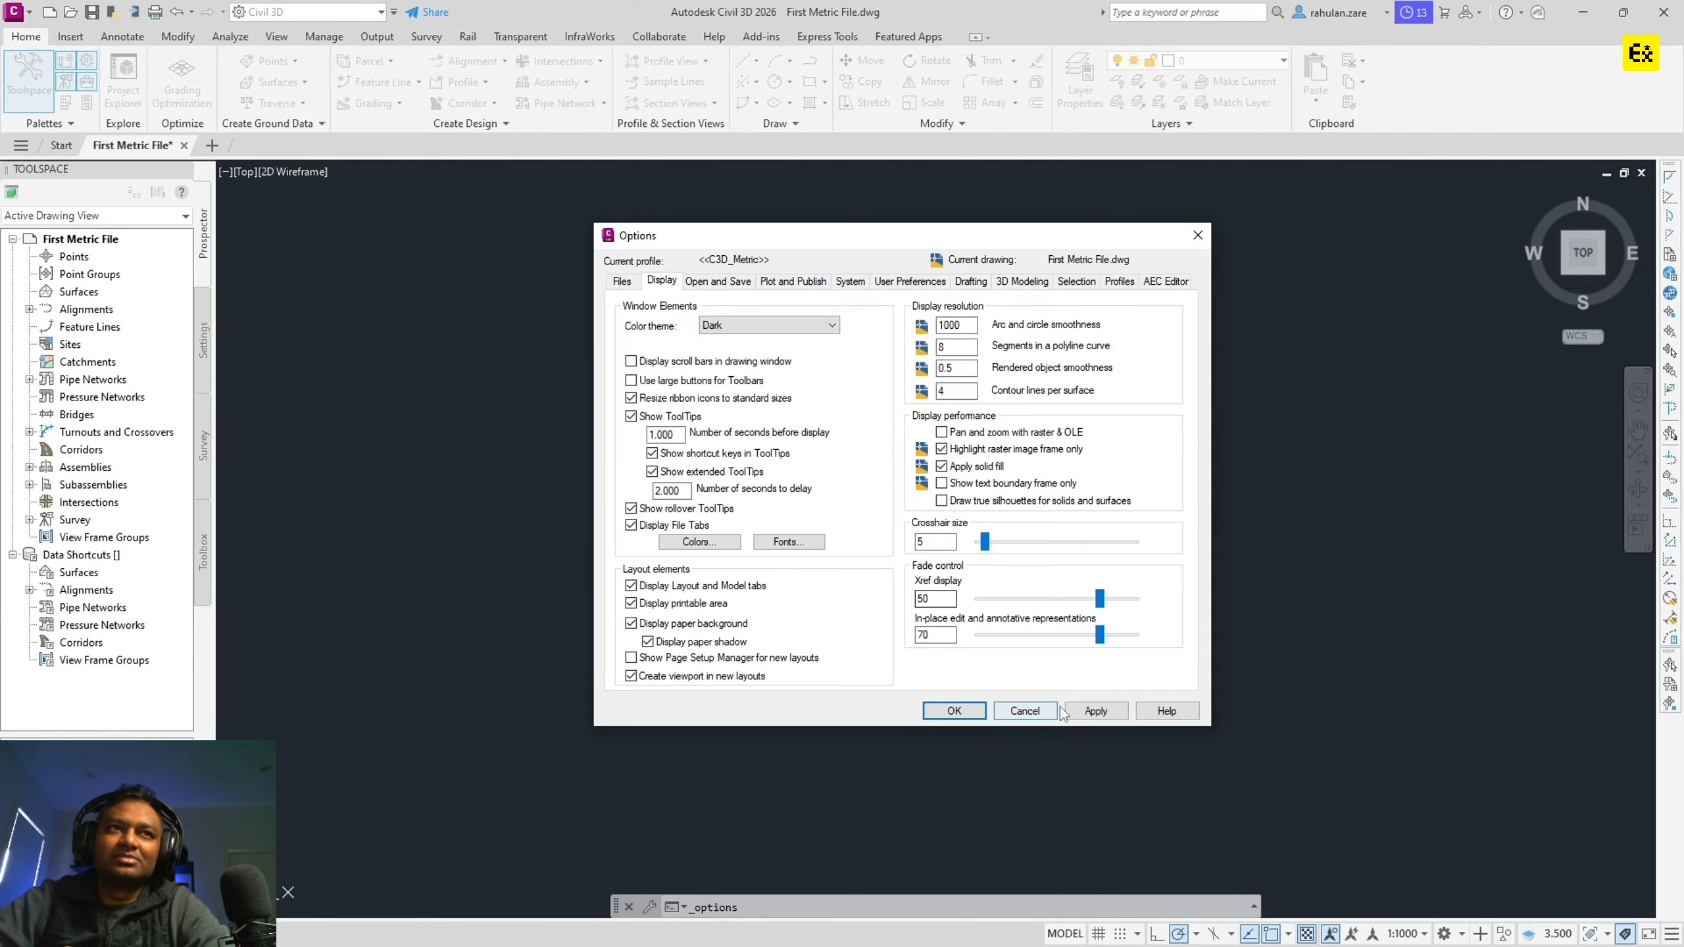
click(1096, 711)
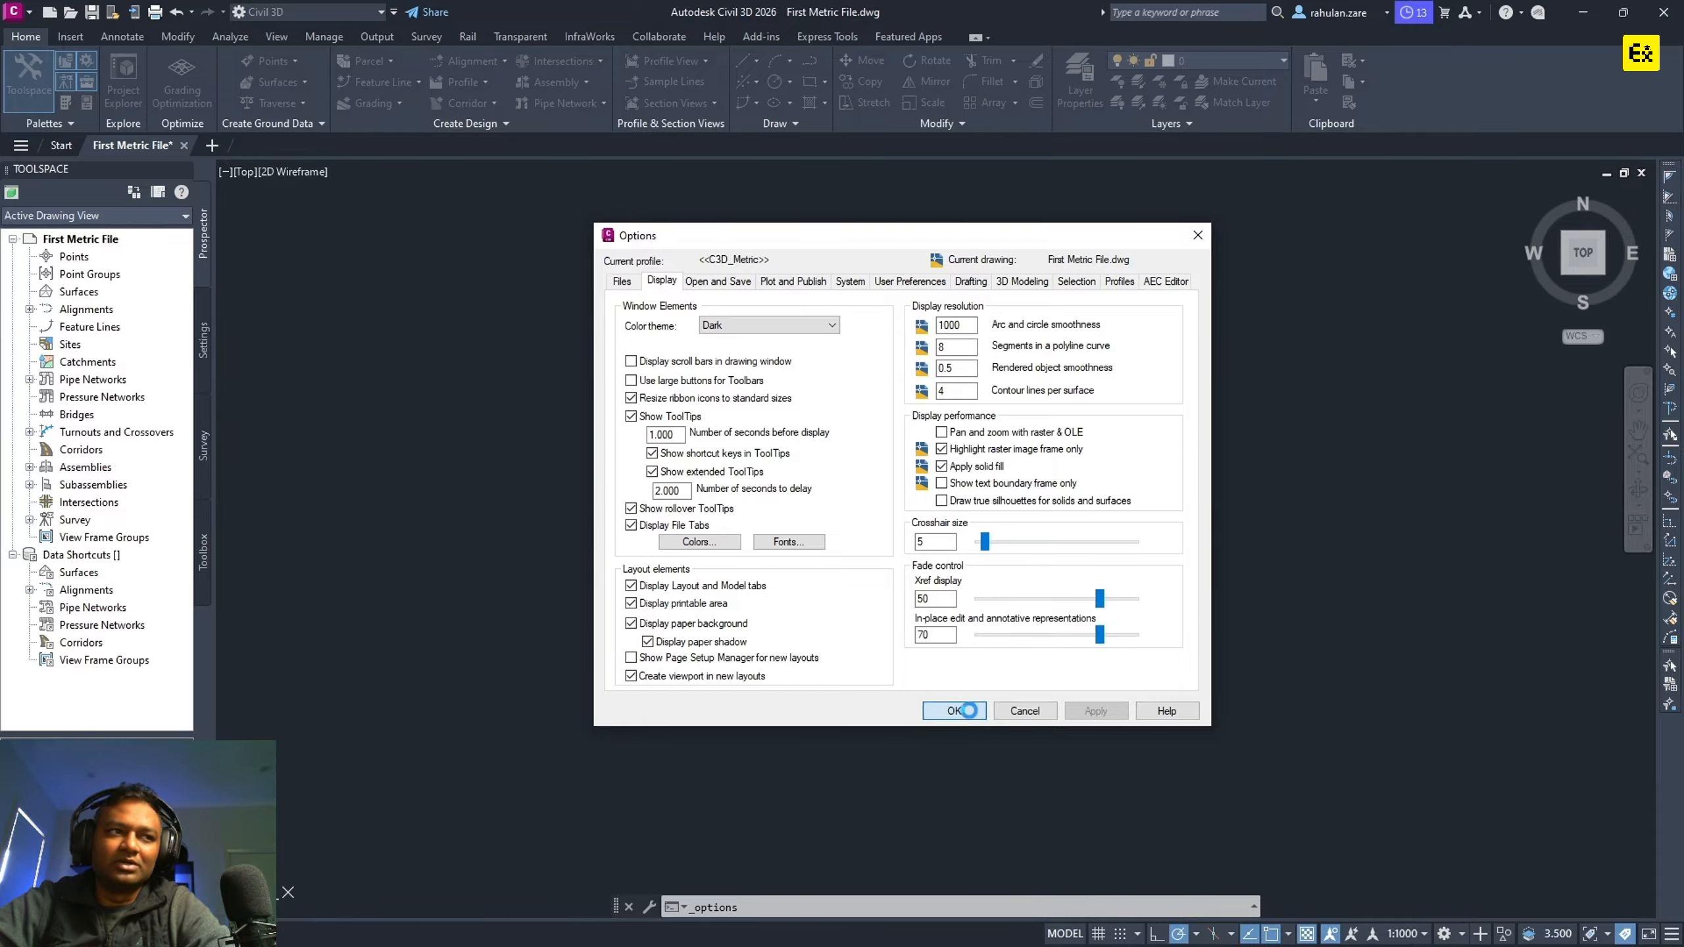
click(961, 706)
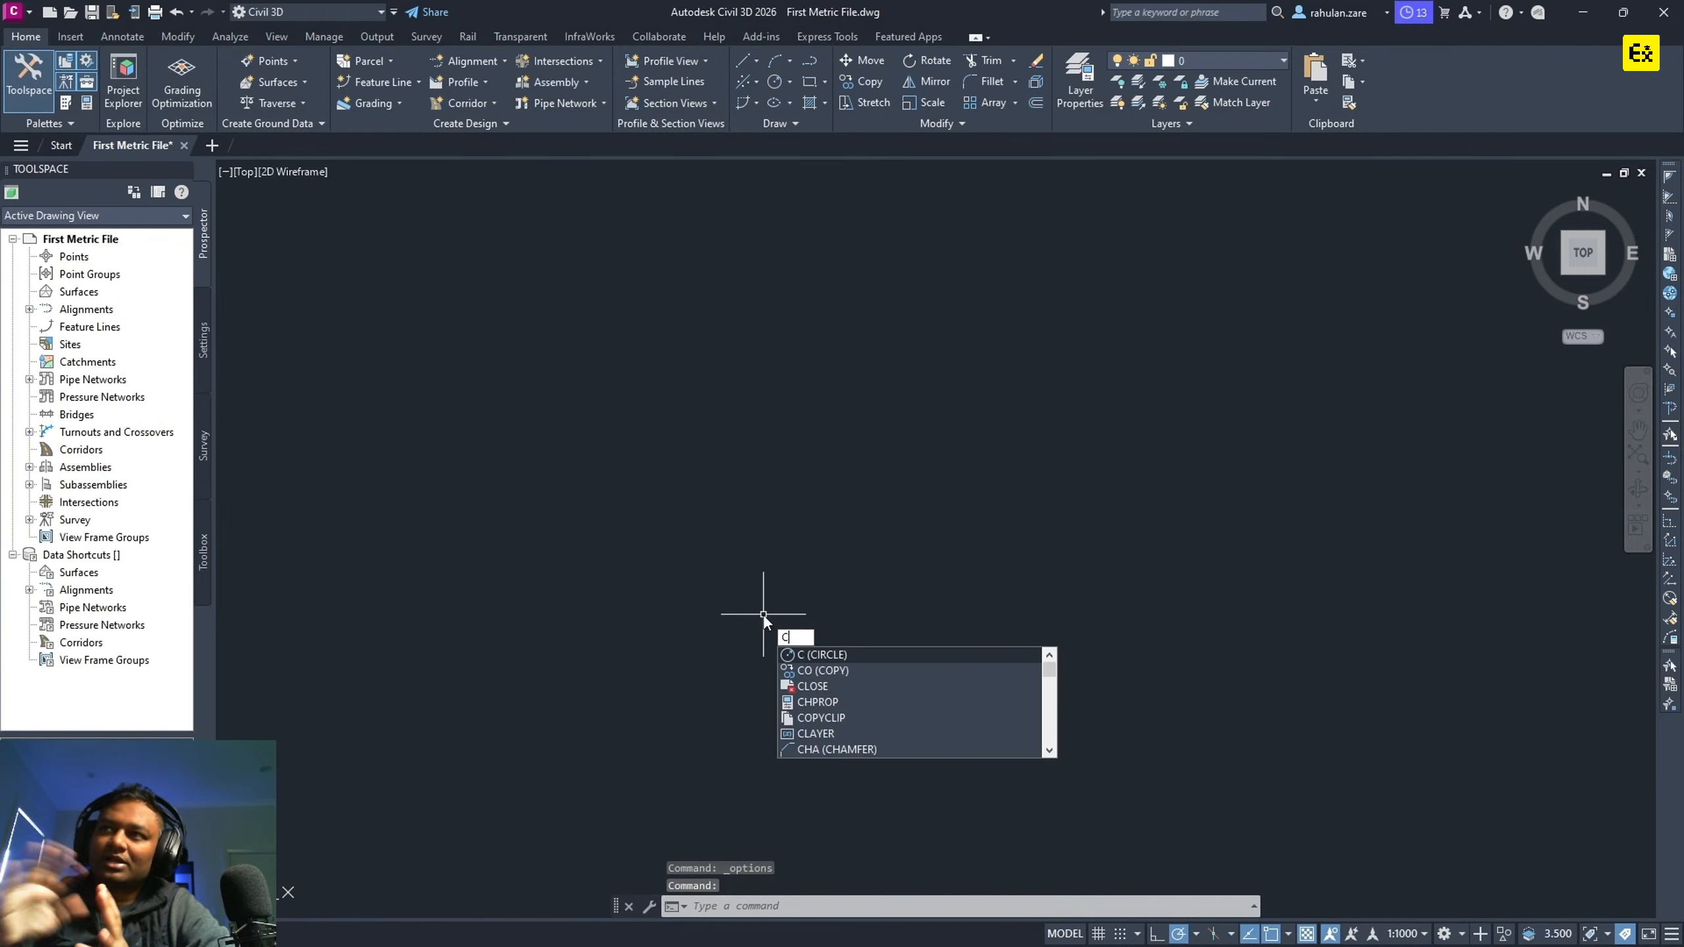
Draw a very large circle in model space by picking its center point and radius.
key(Return)
click(612, 440)
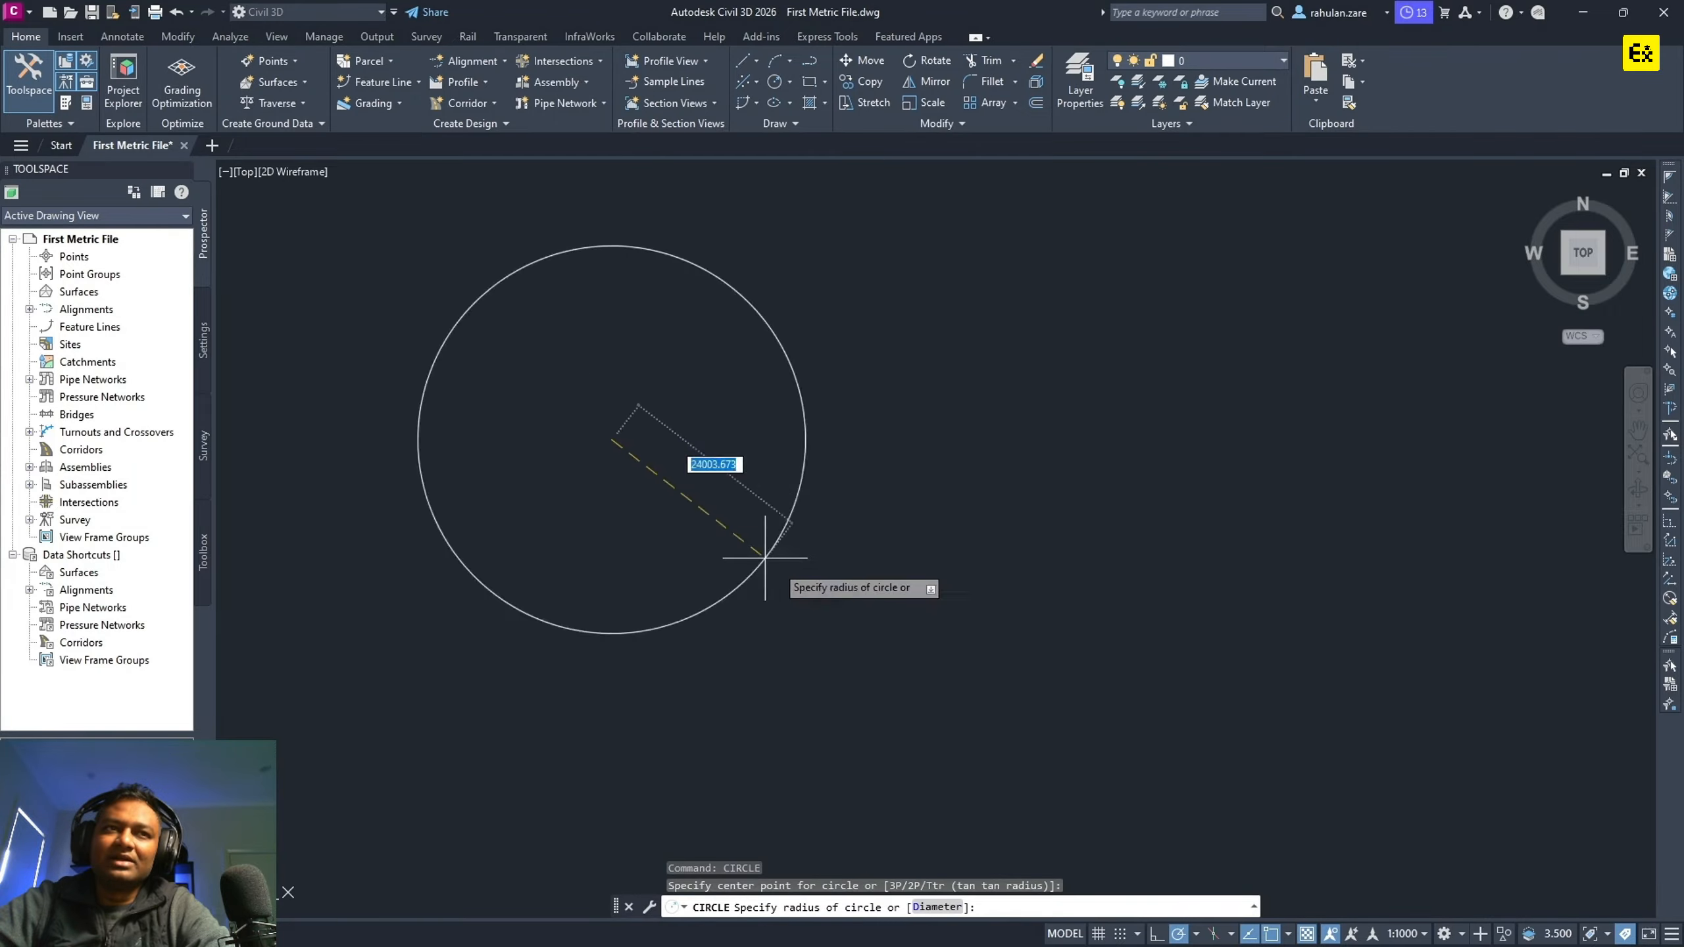
scroll(1085, 648, down, 5)
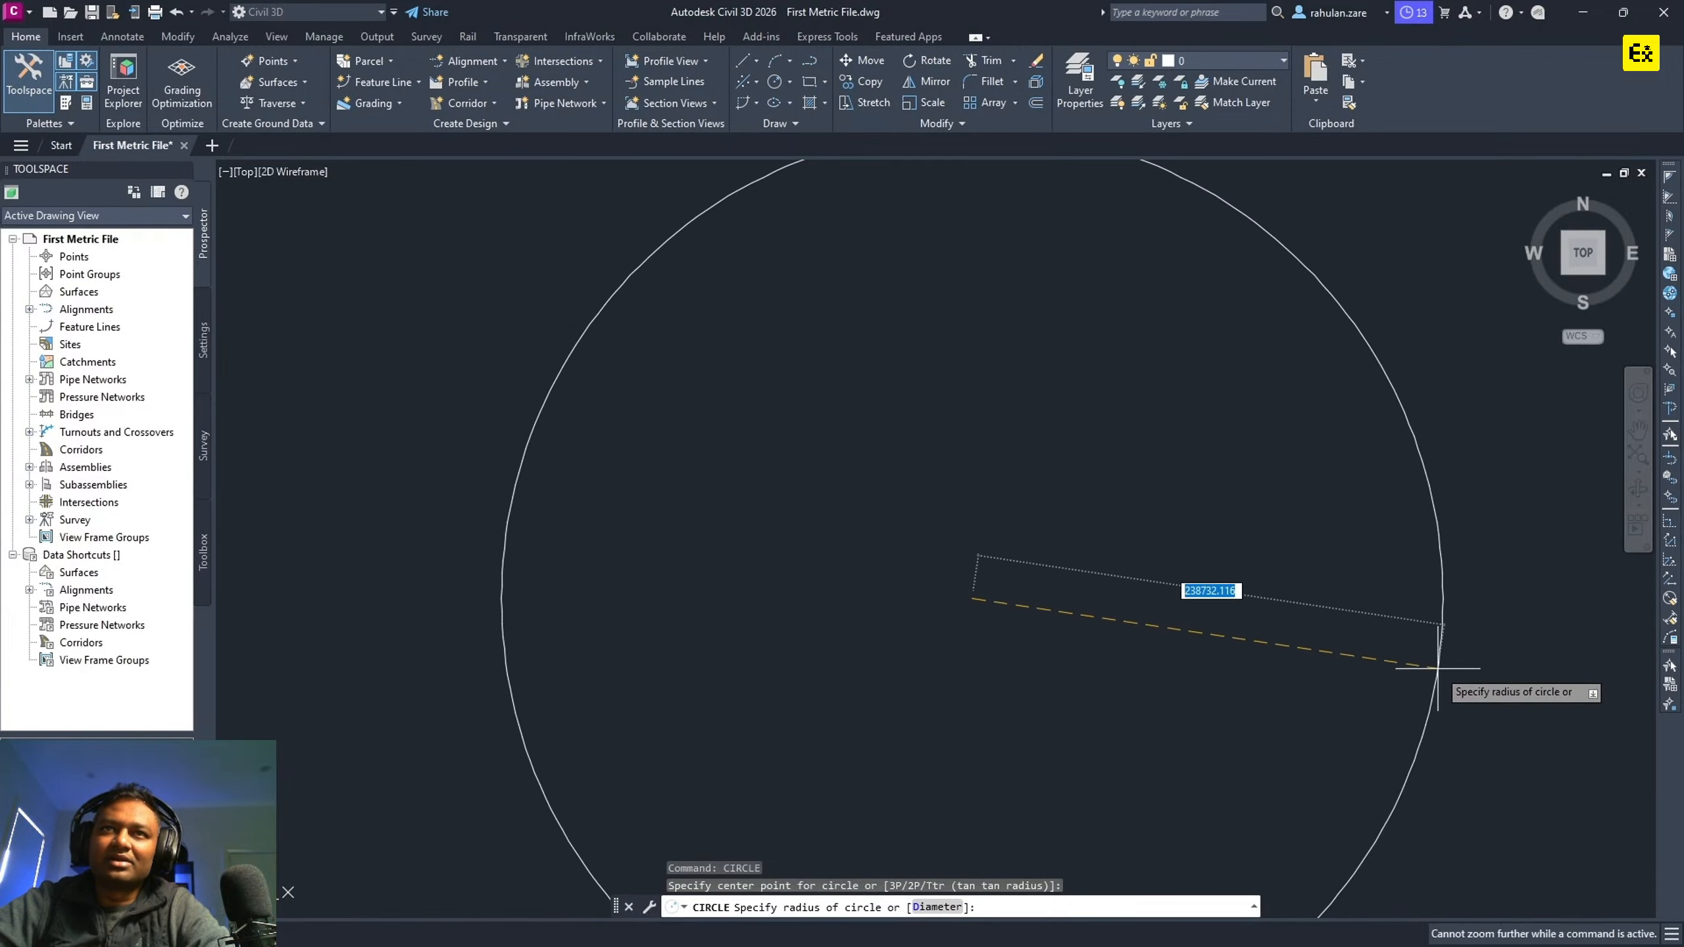
scroll(1001, 564, down, 5)
scroll(779, 497, up, 5)
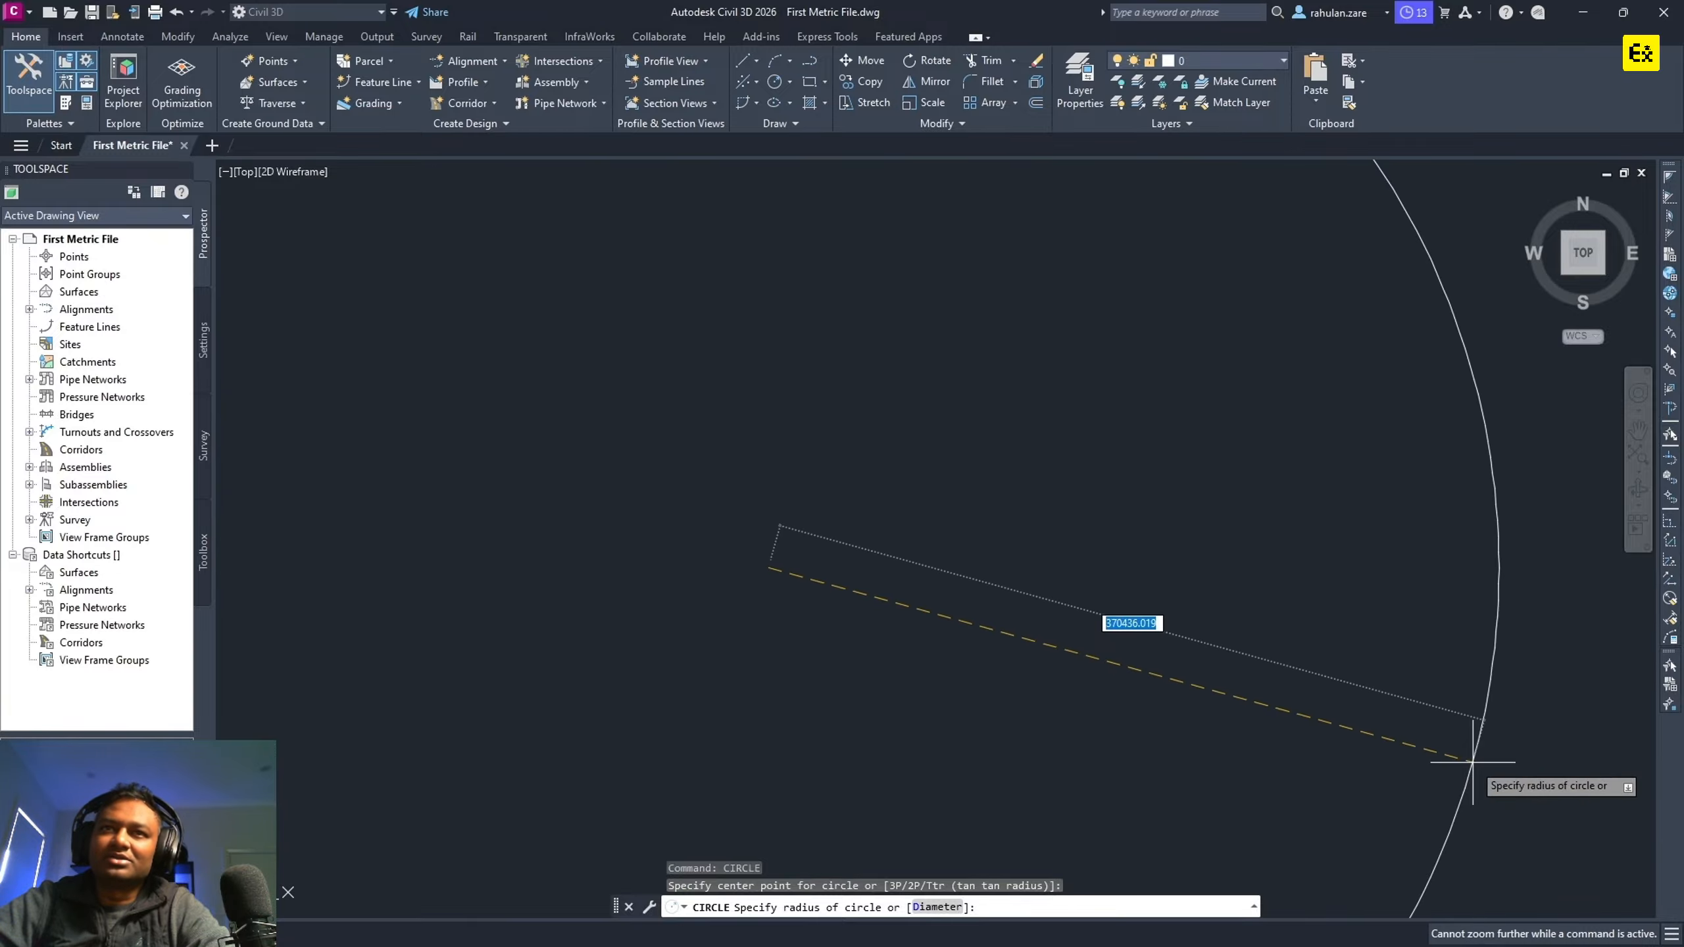
click(1373, 730)
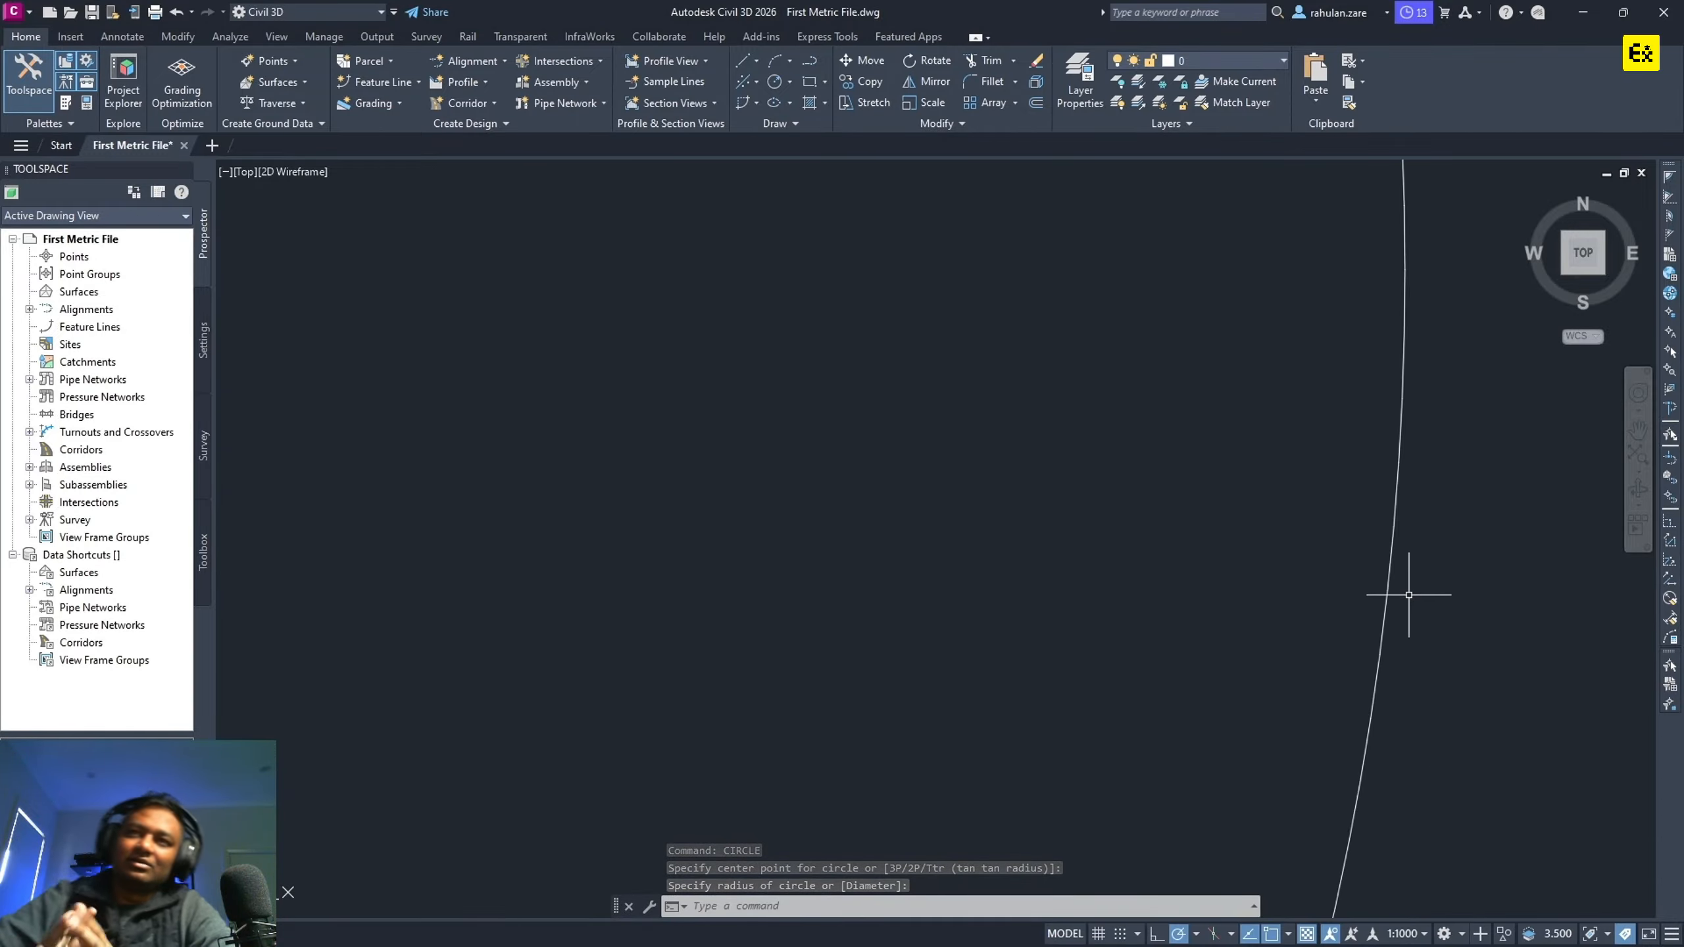
Set the arc and circle smoothness to 20000 in the display options and apply it.
right_click(741, 423)
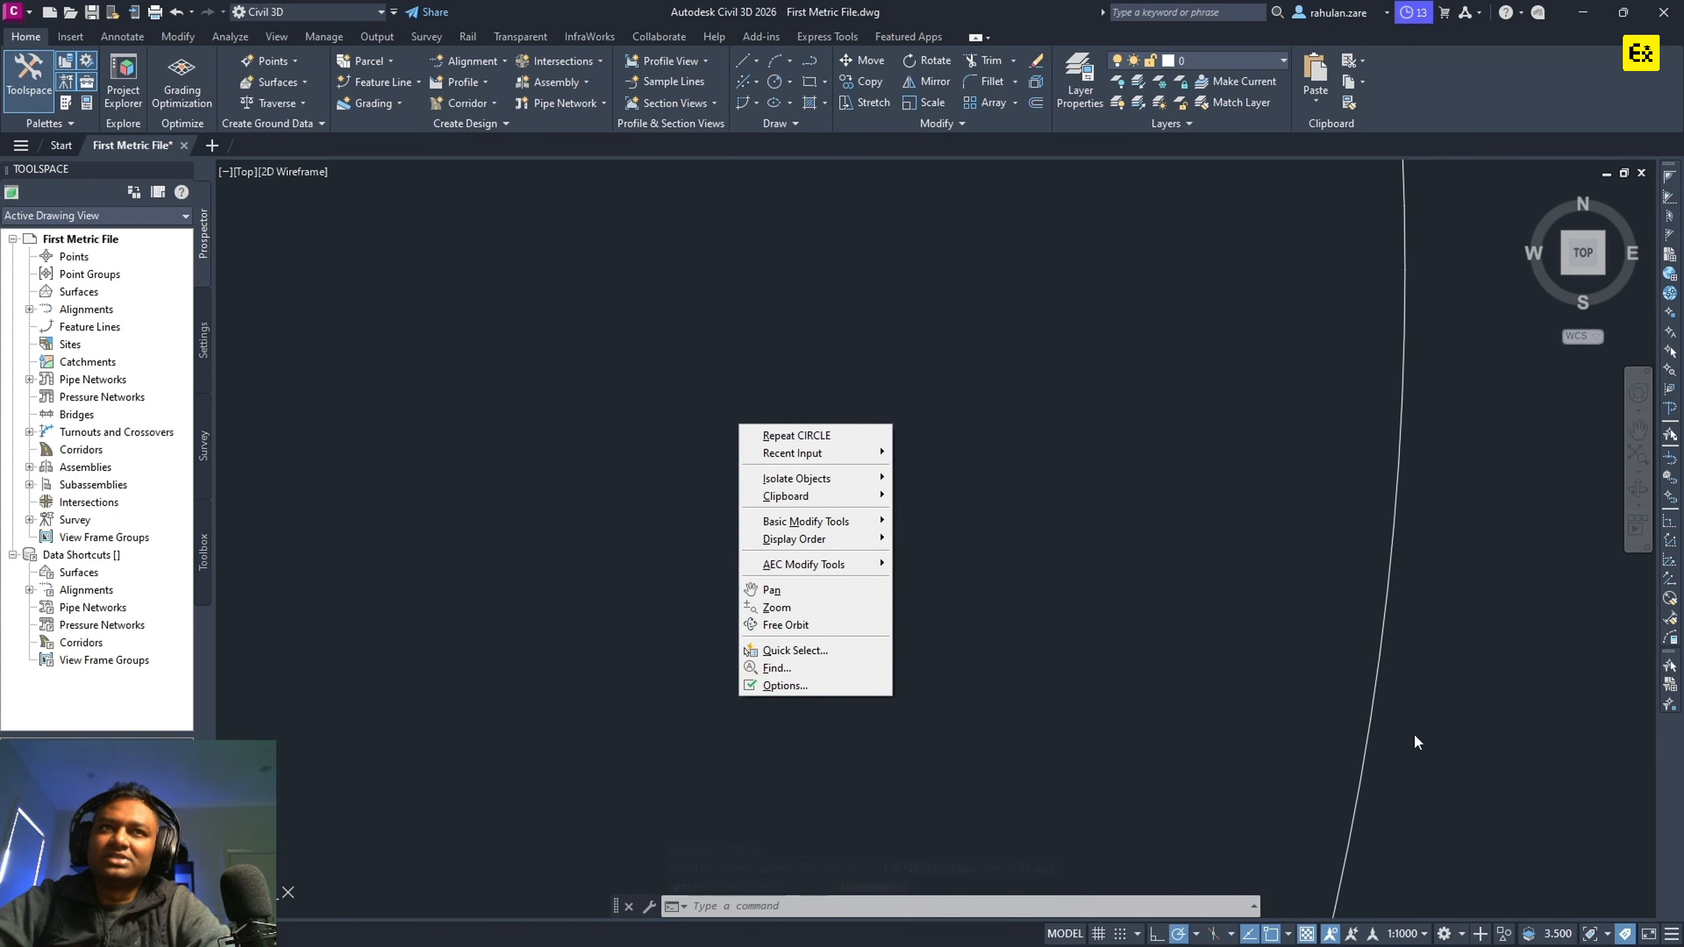
click(784, 683)
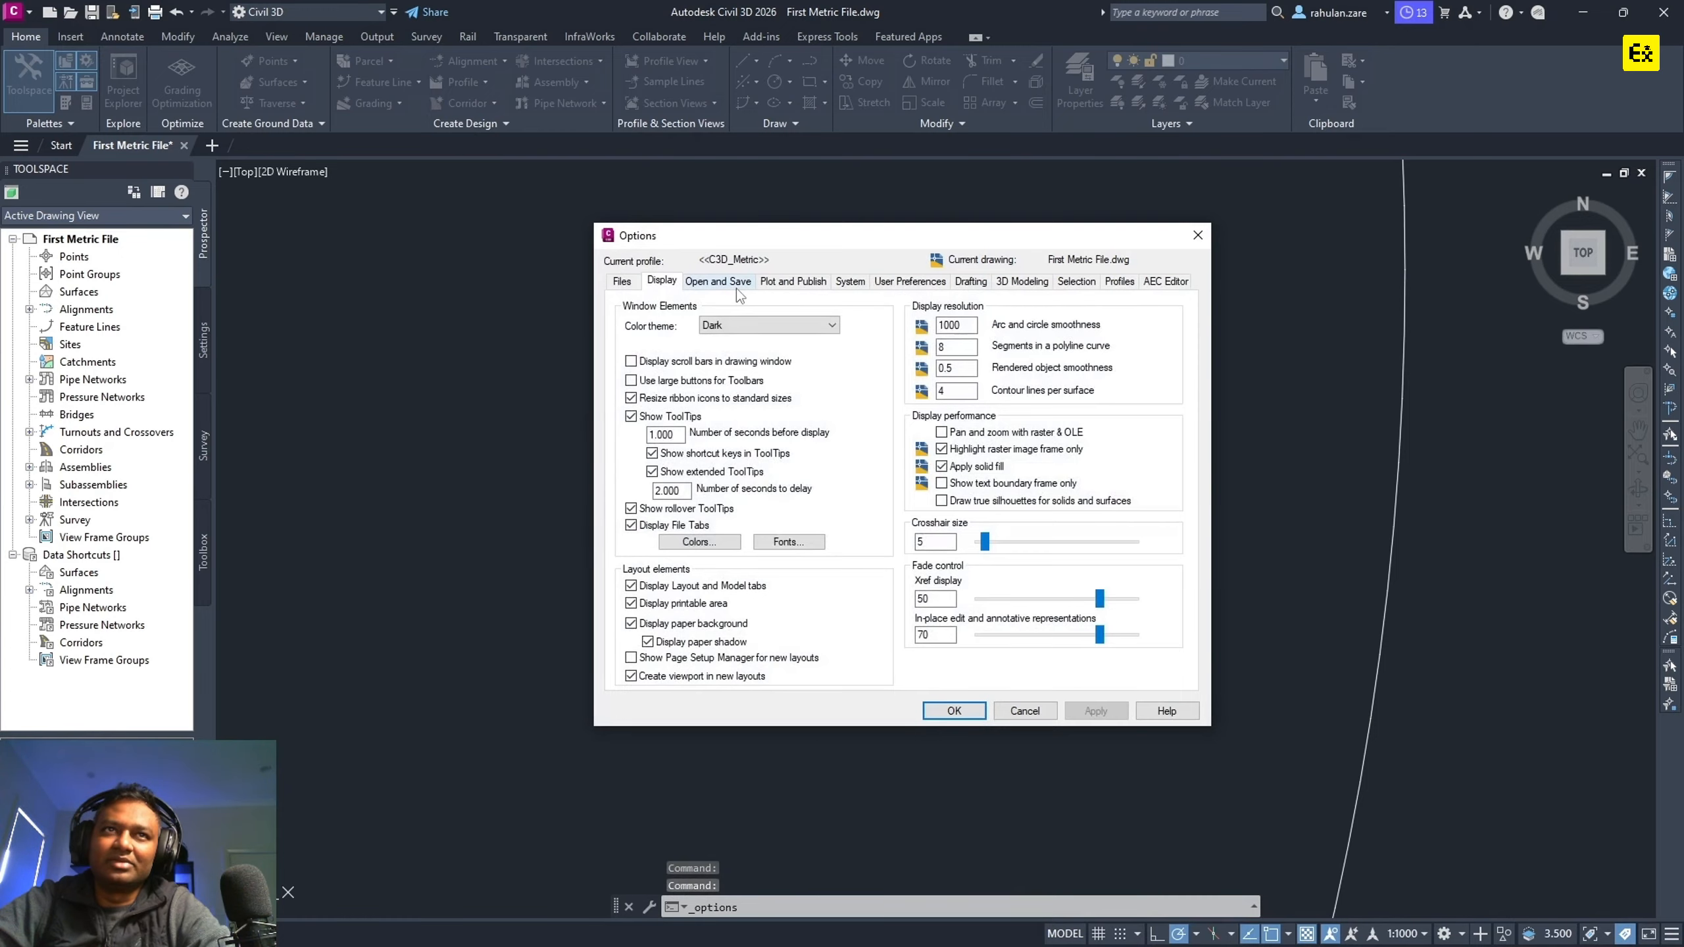
double_click(956, 326)
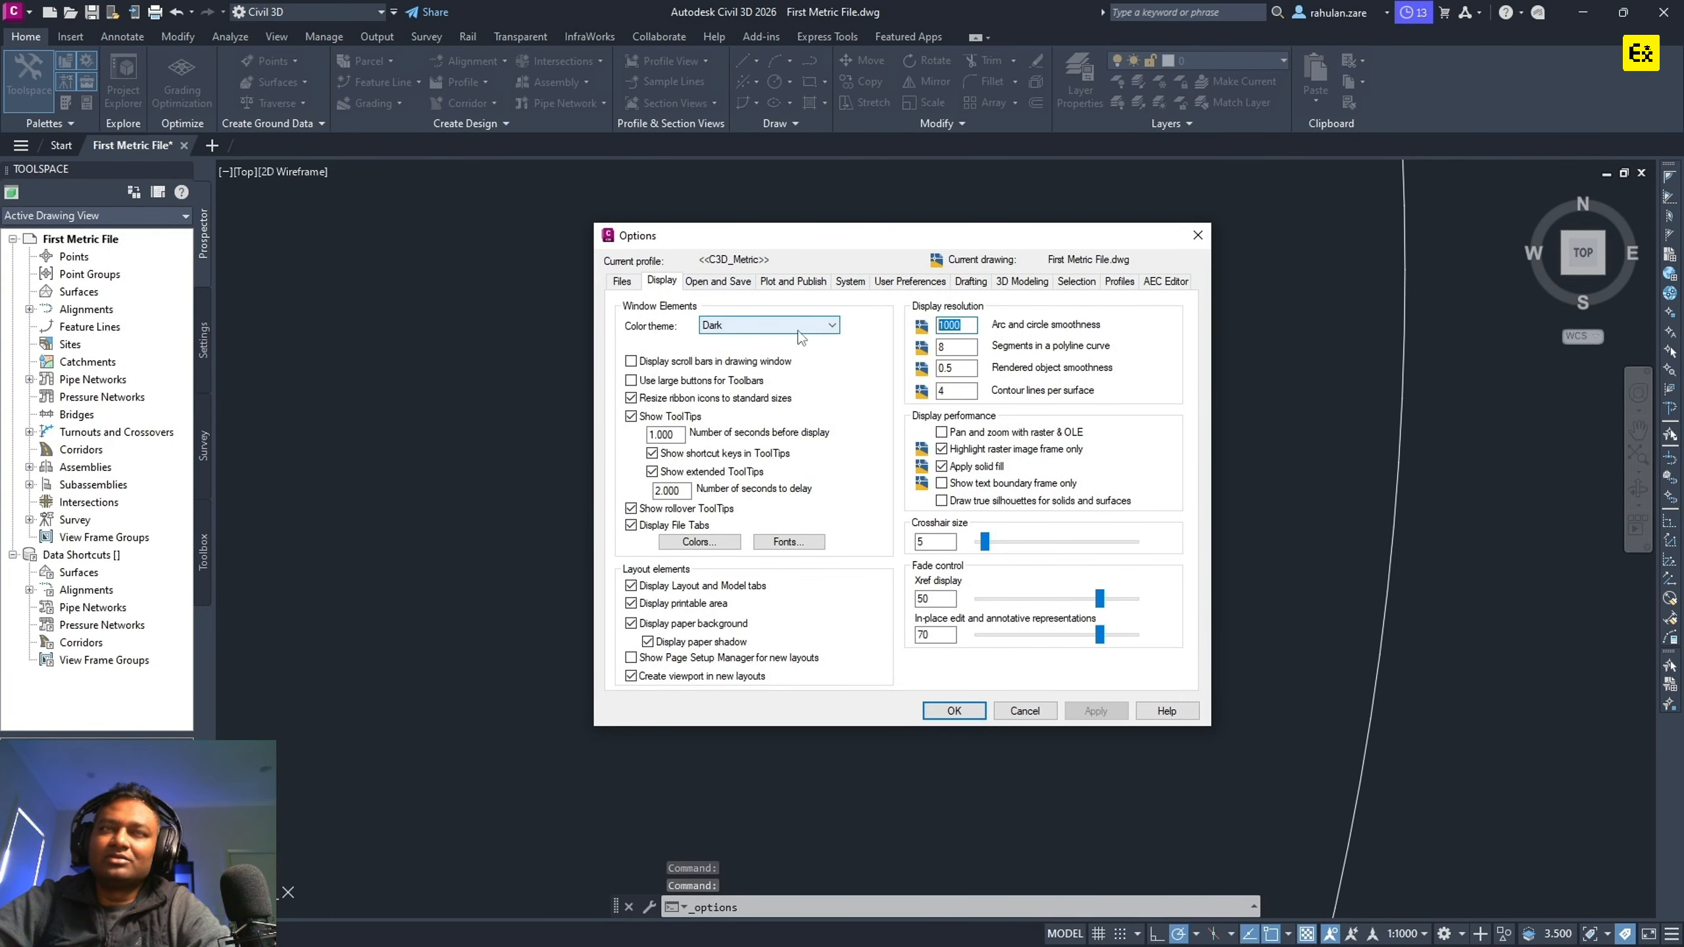
text(20000)
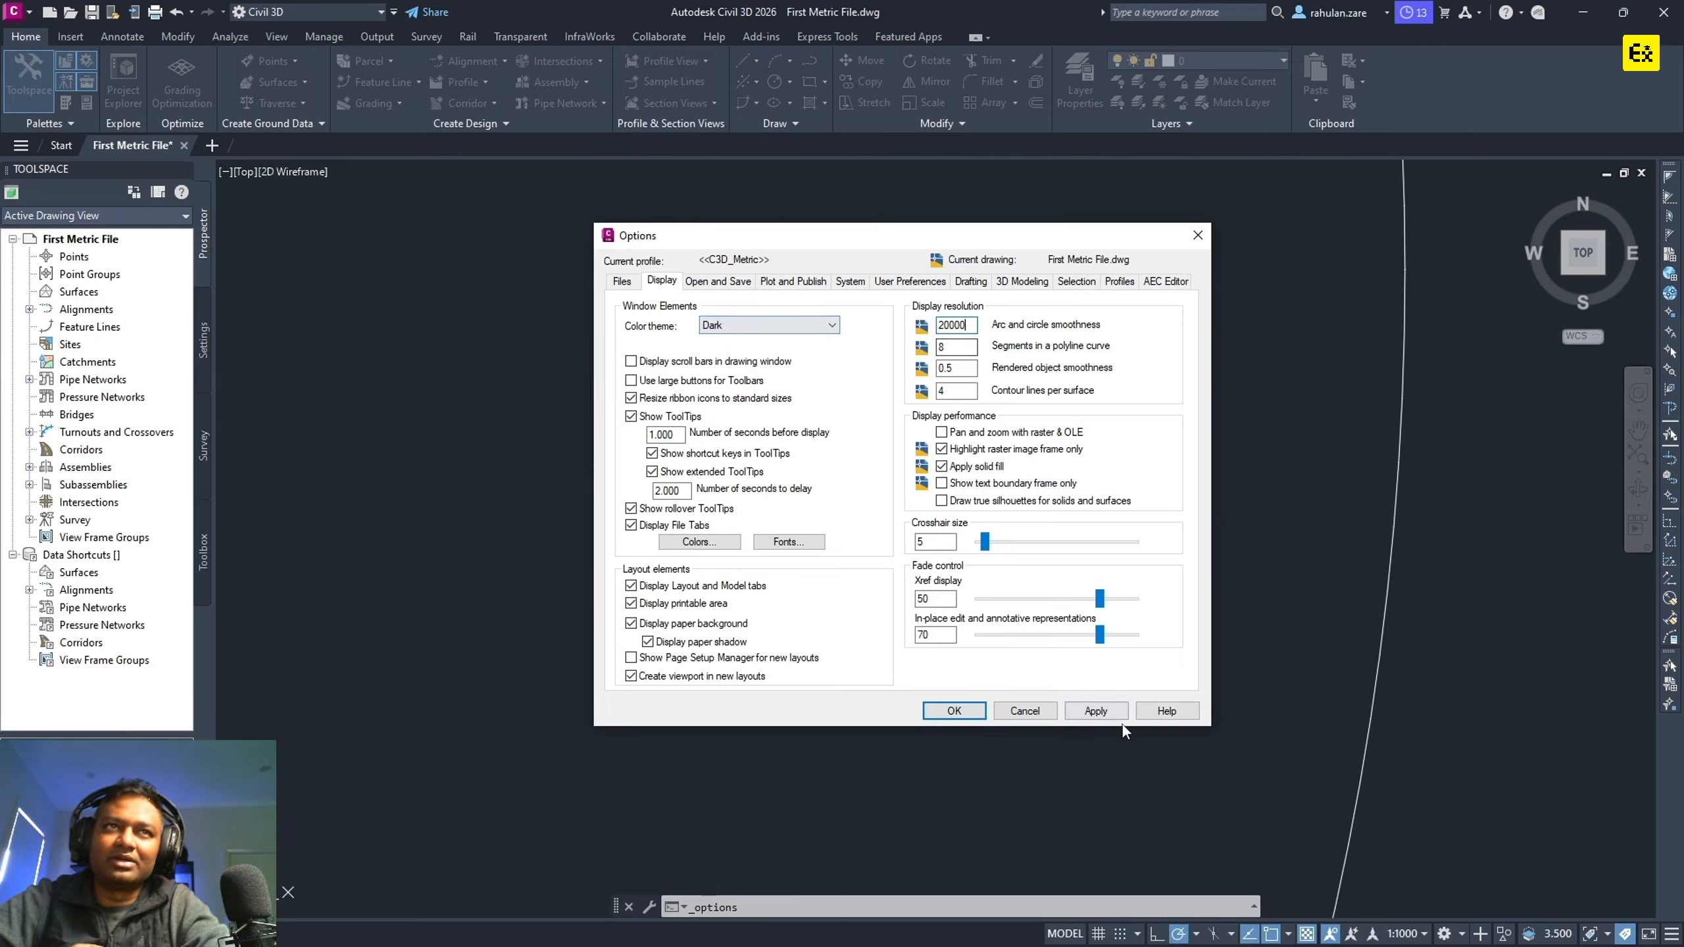
click(1097, 711)
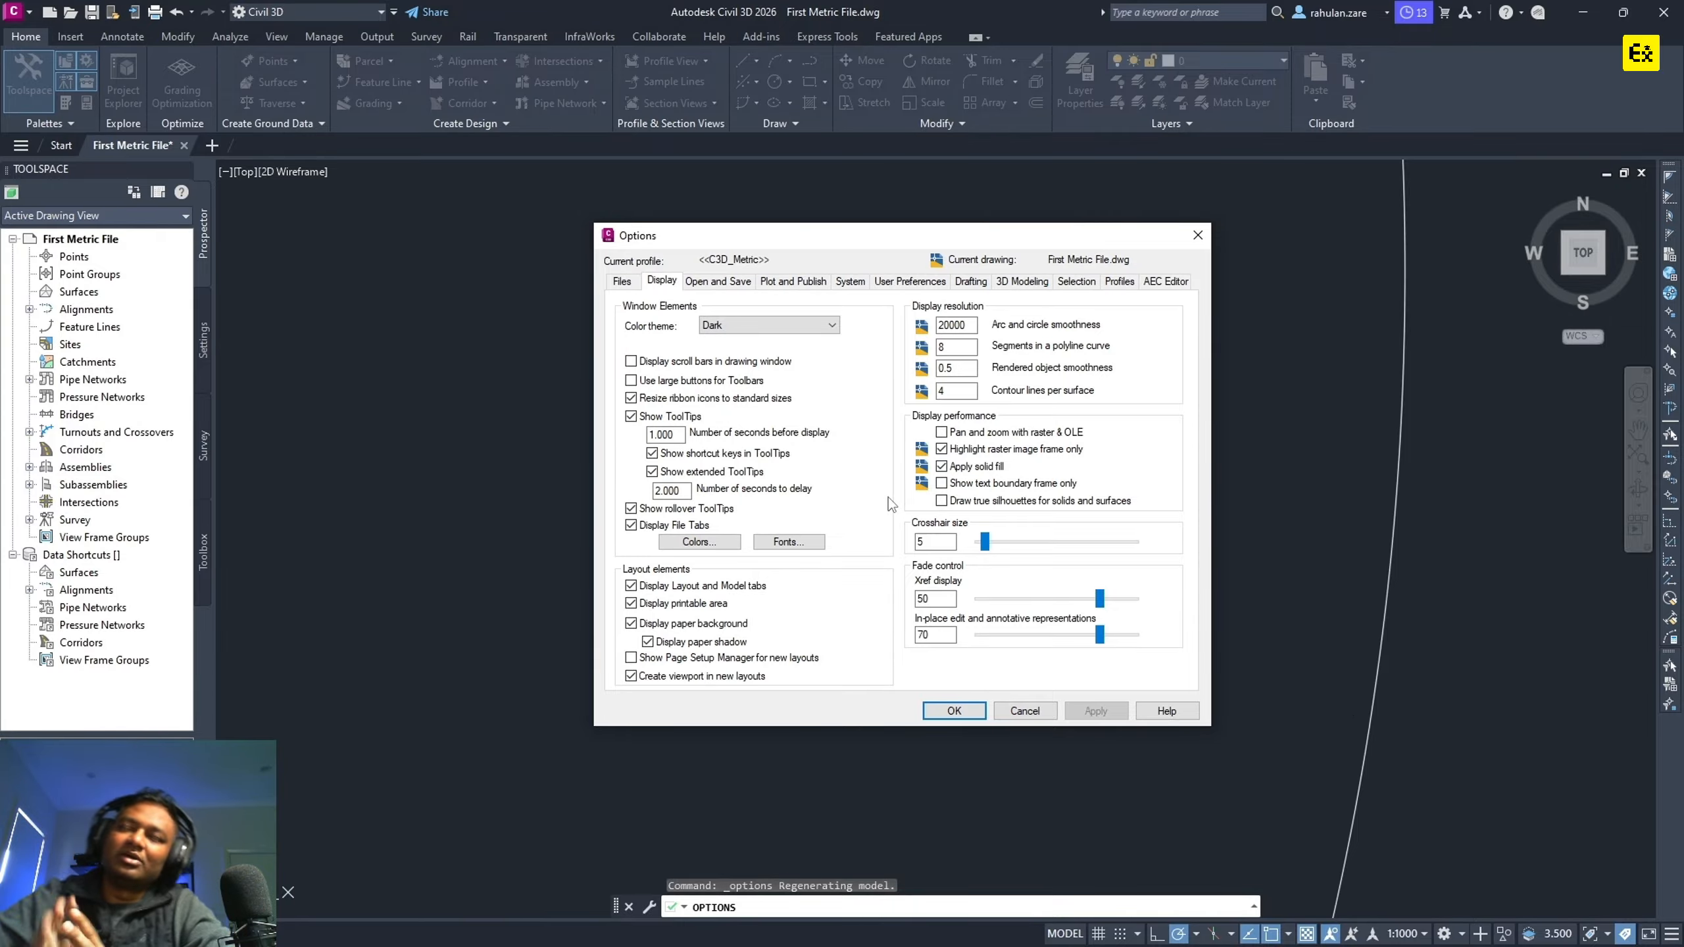
double_click(955, 368)
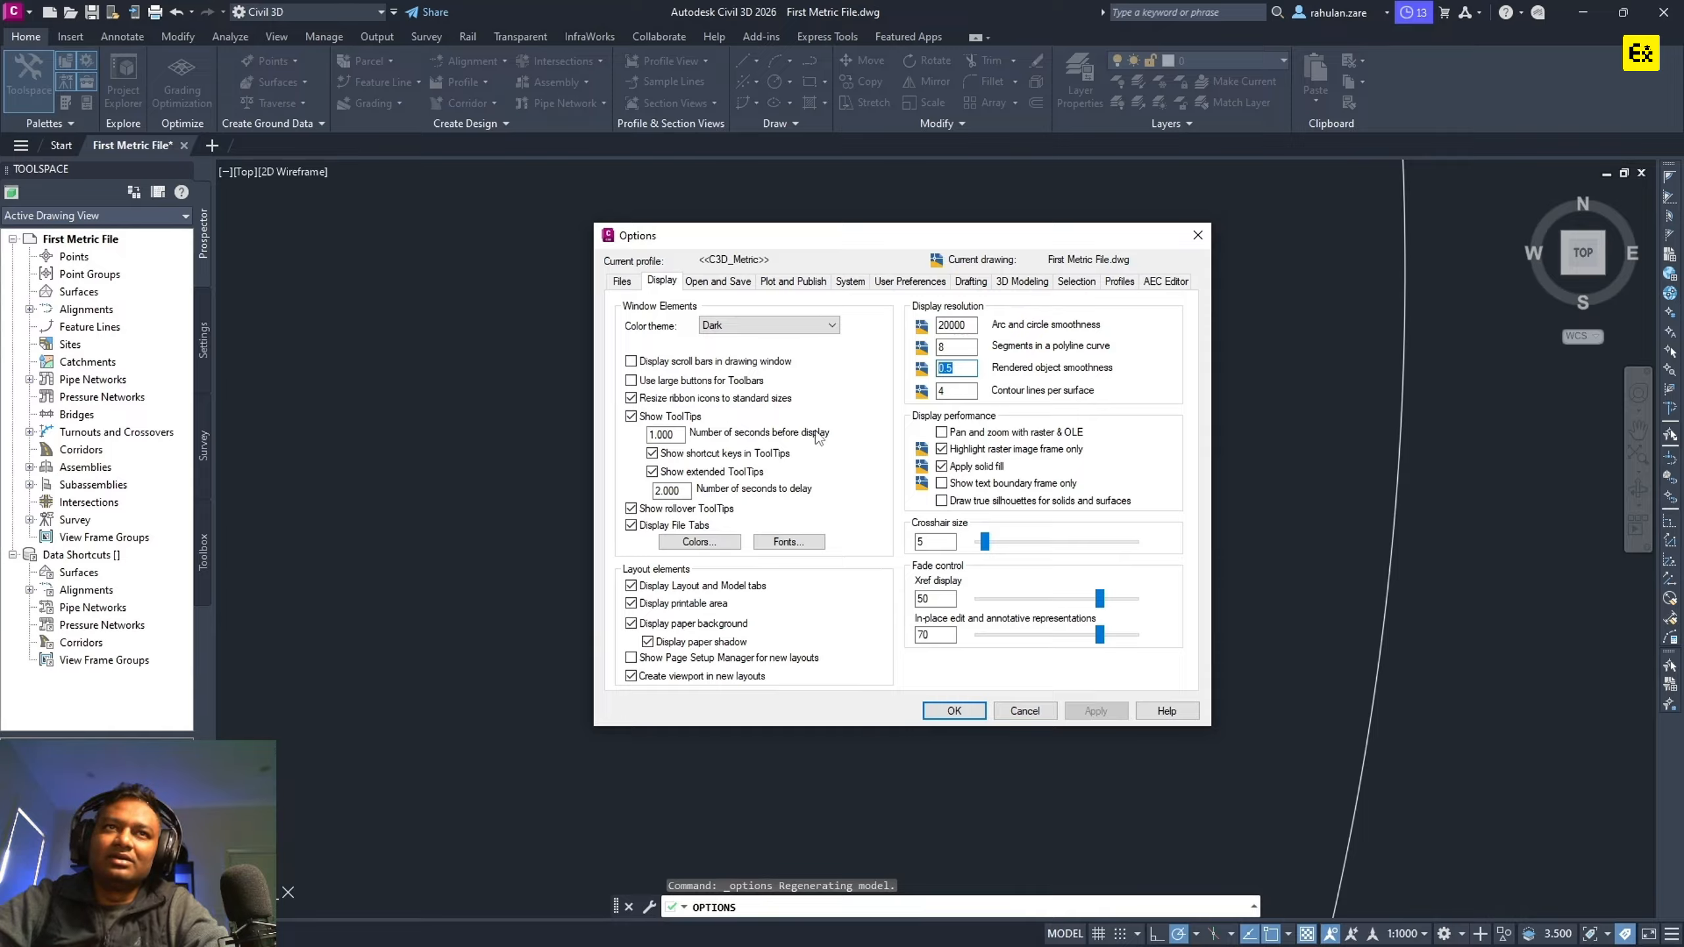
key(shift+Tab)
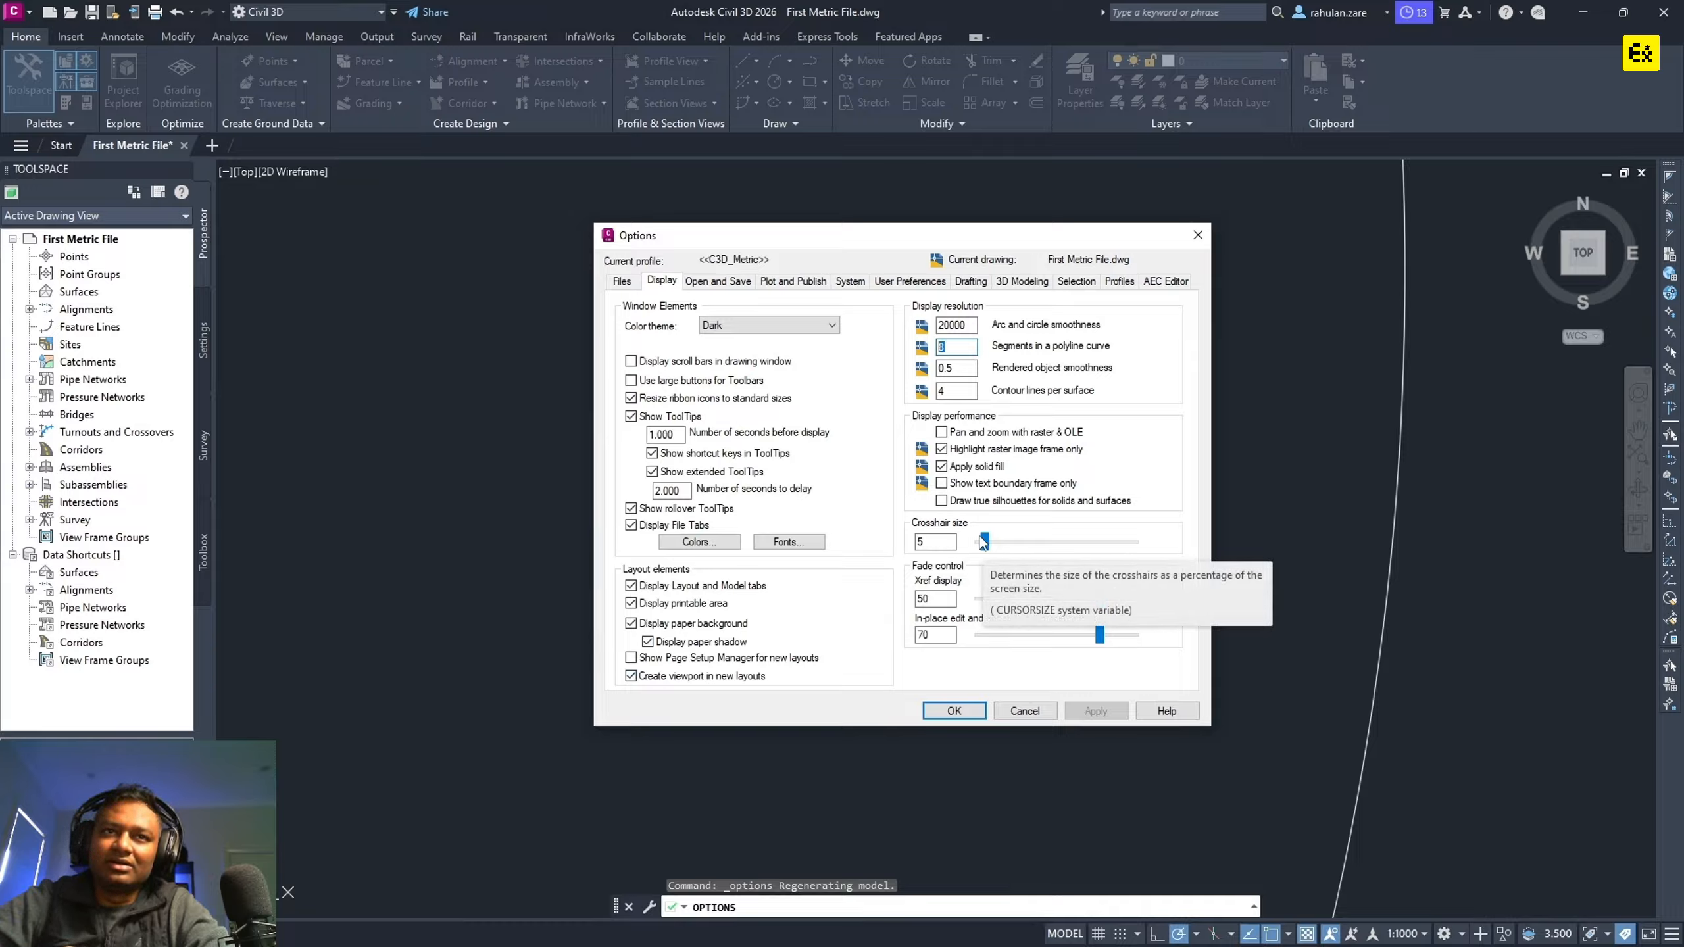
Review the default save formats in the Open and Save options, keeping AutoCAD 2018 Drawing (*.dwg).
click(708, 282)
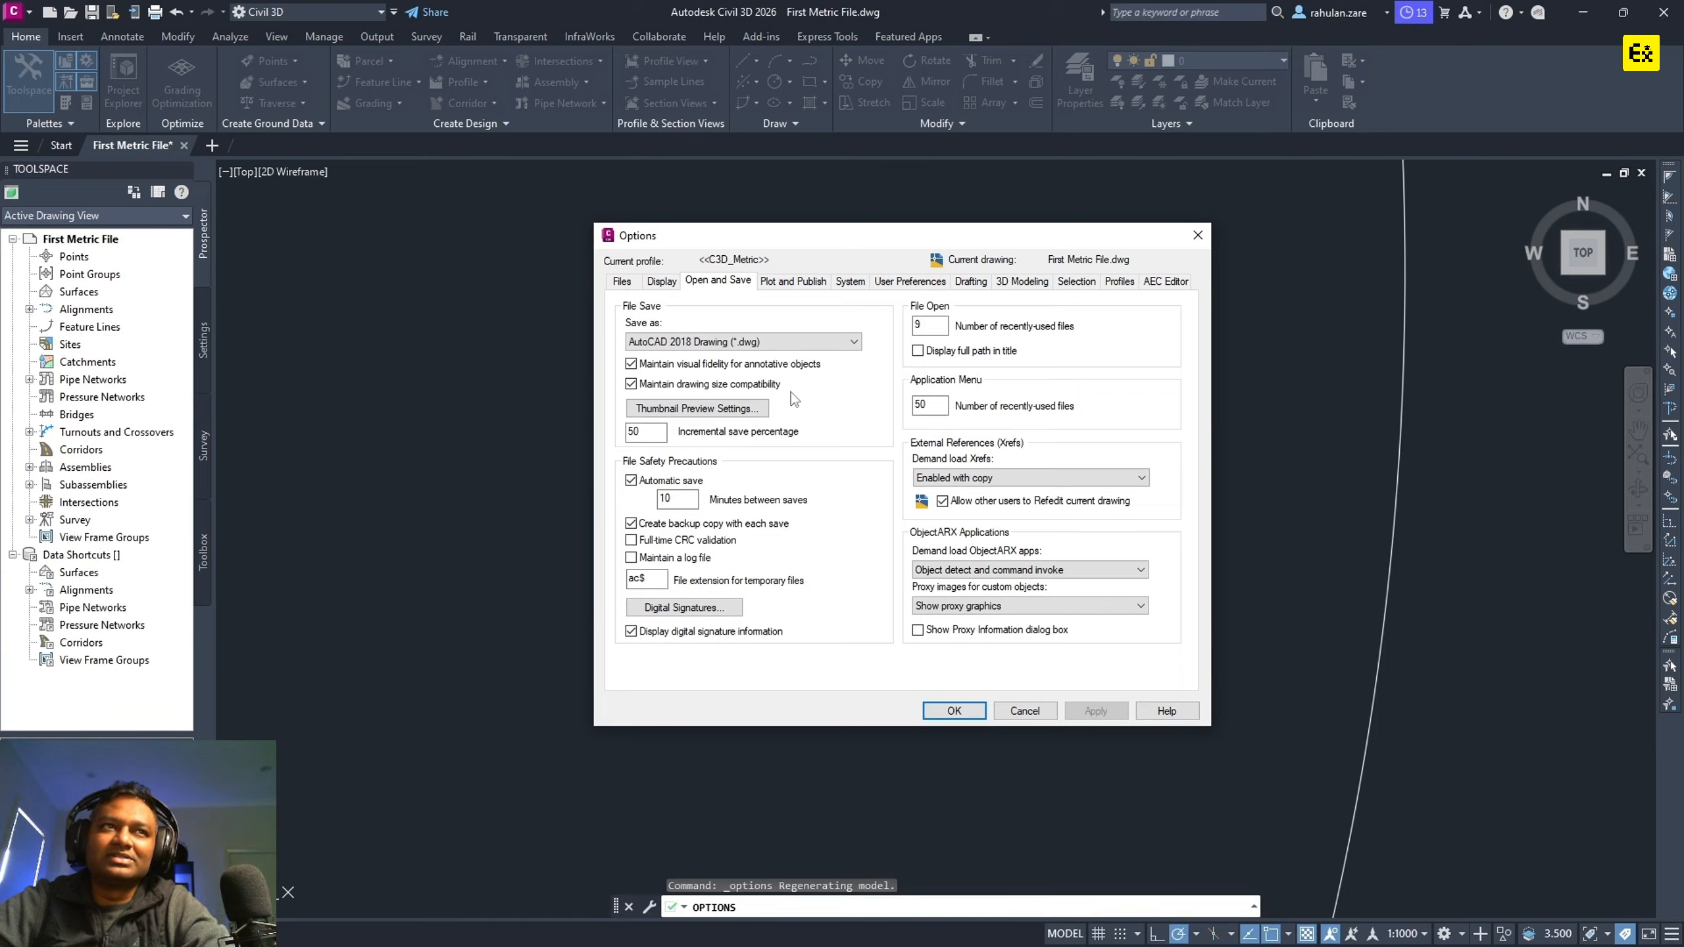
click(730, 342)
click(722, 349)
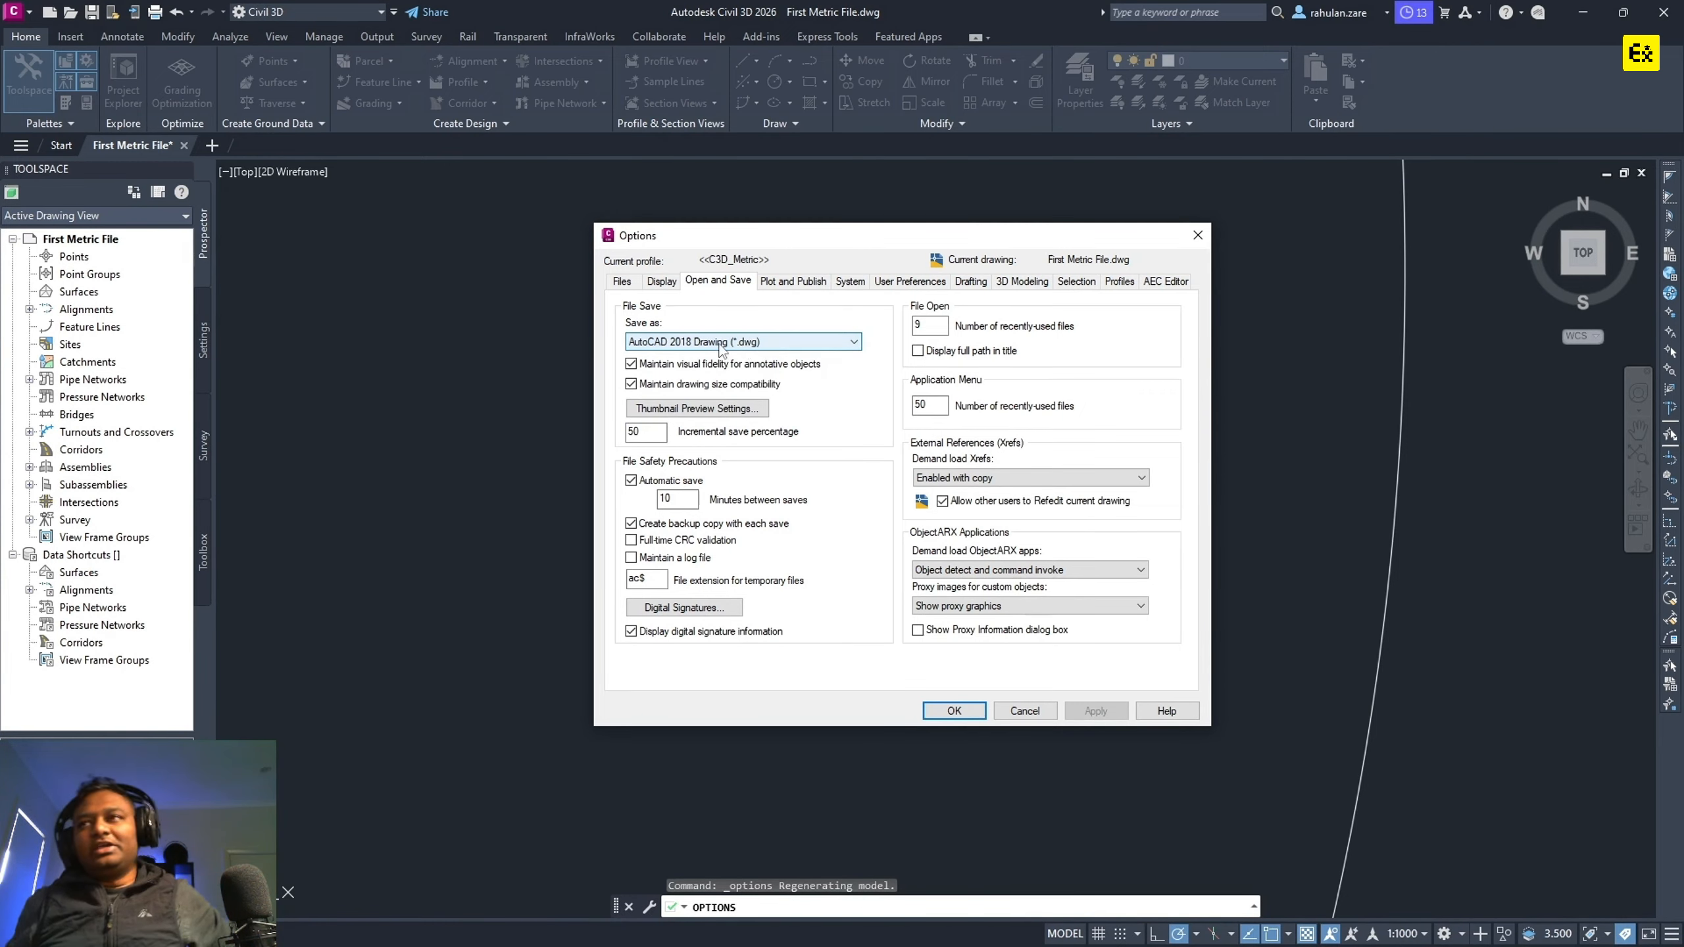
click(723, 343)
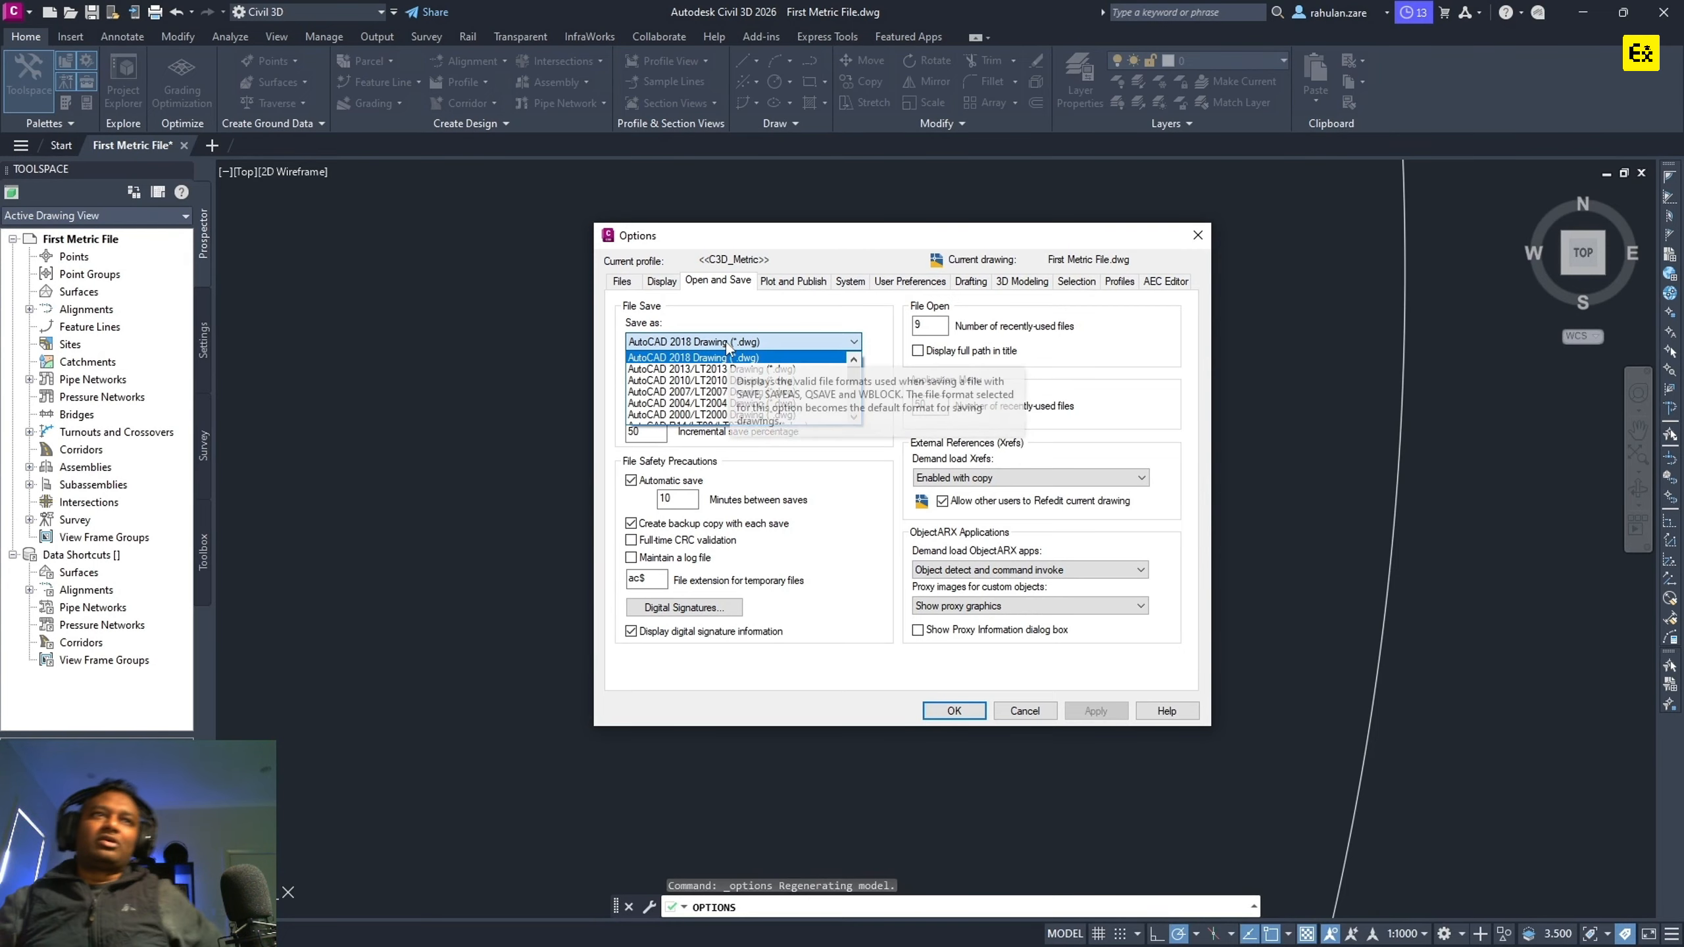
click(726, 357)
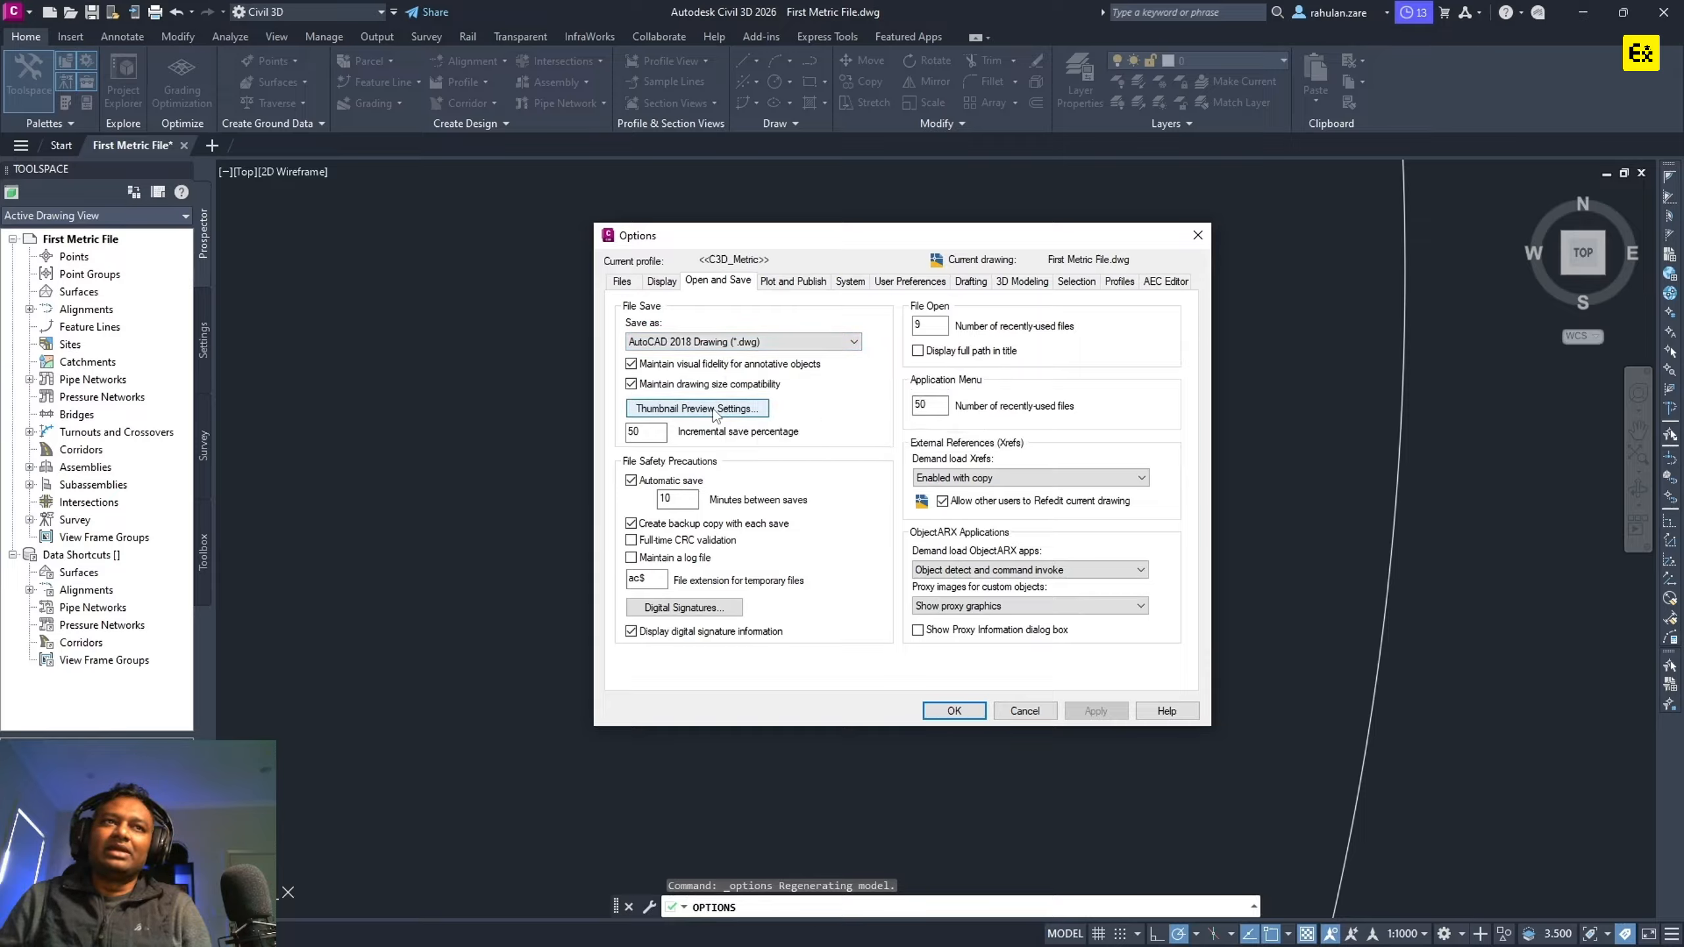
View the thumbnail preview settings without changing them, and review the automatic save interval and CRC validation option.
click(713, 409)
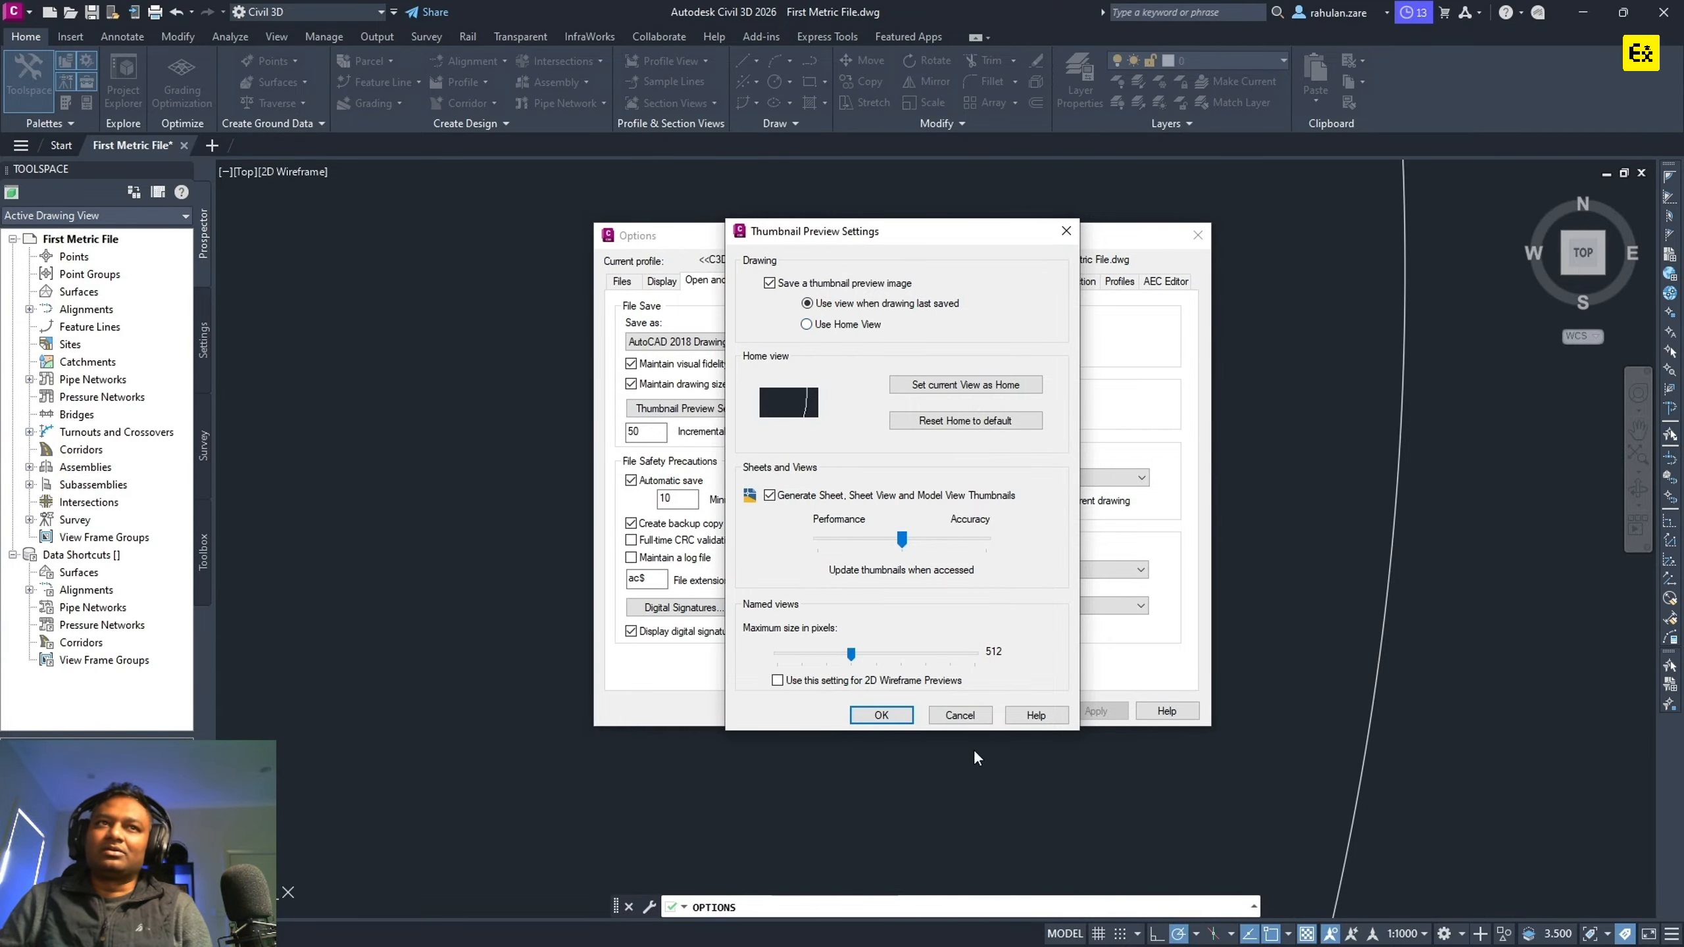
click(959, 714)
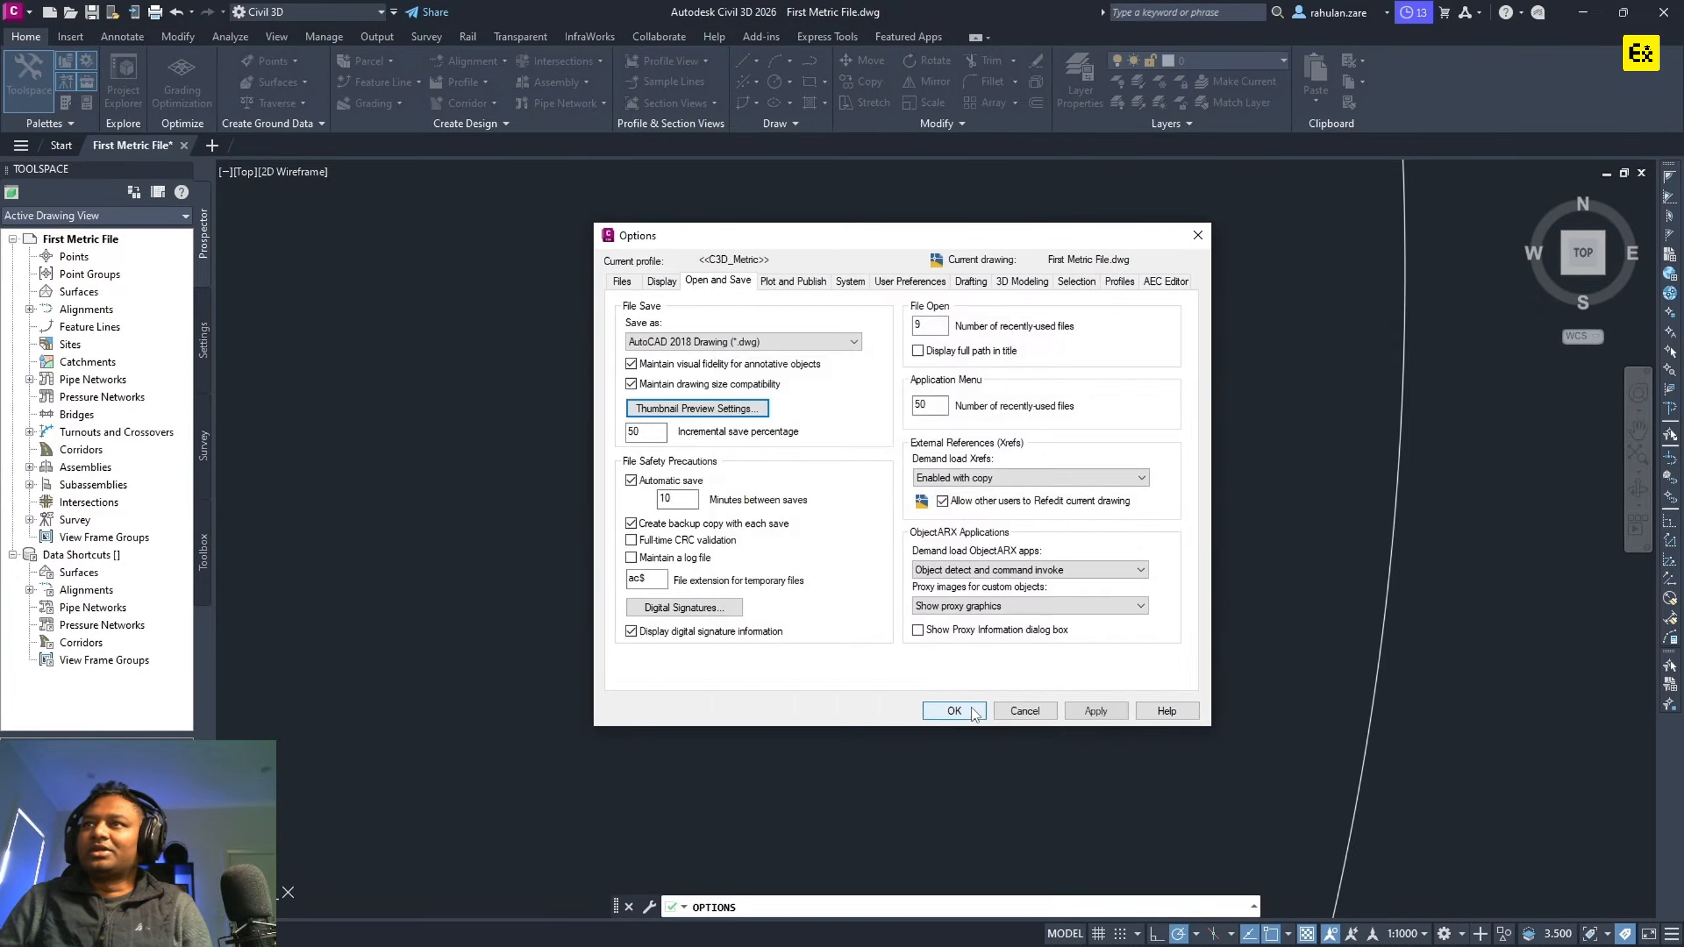
double_click(689, 499)
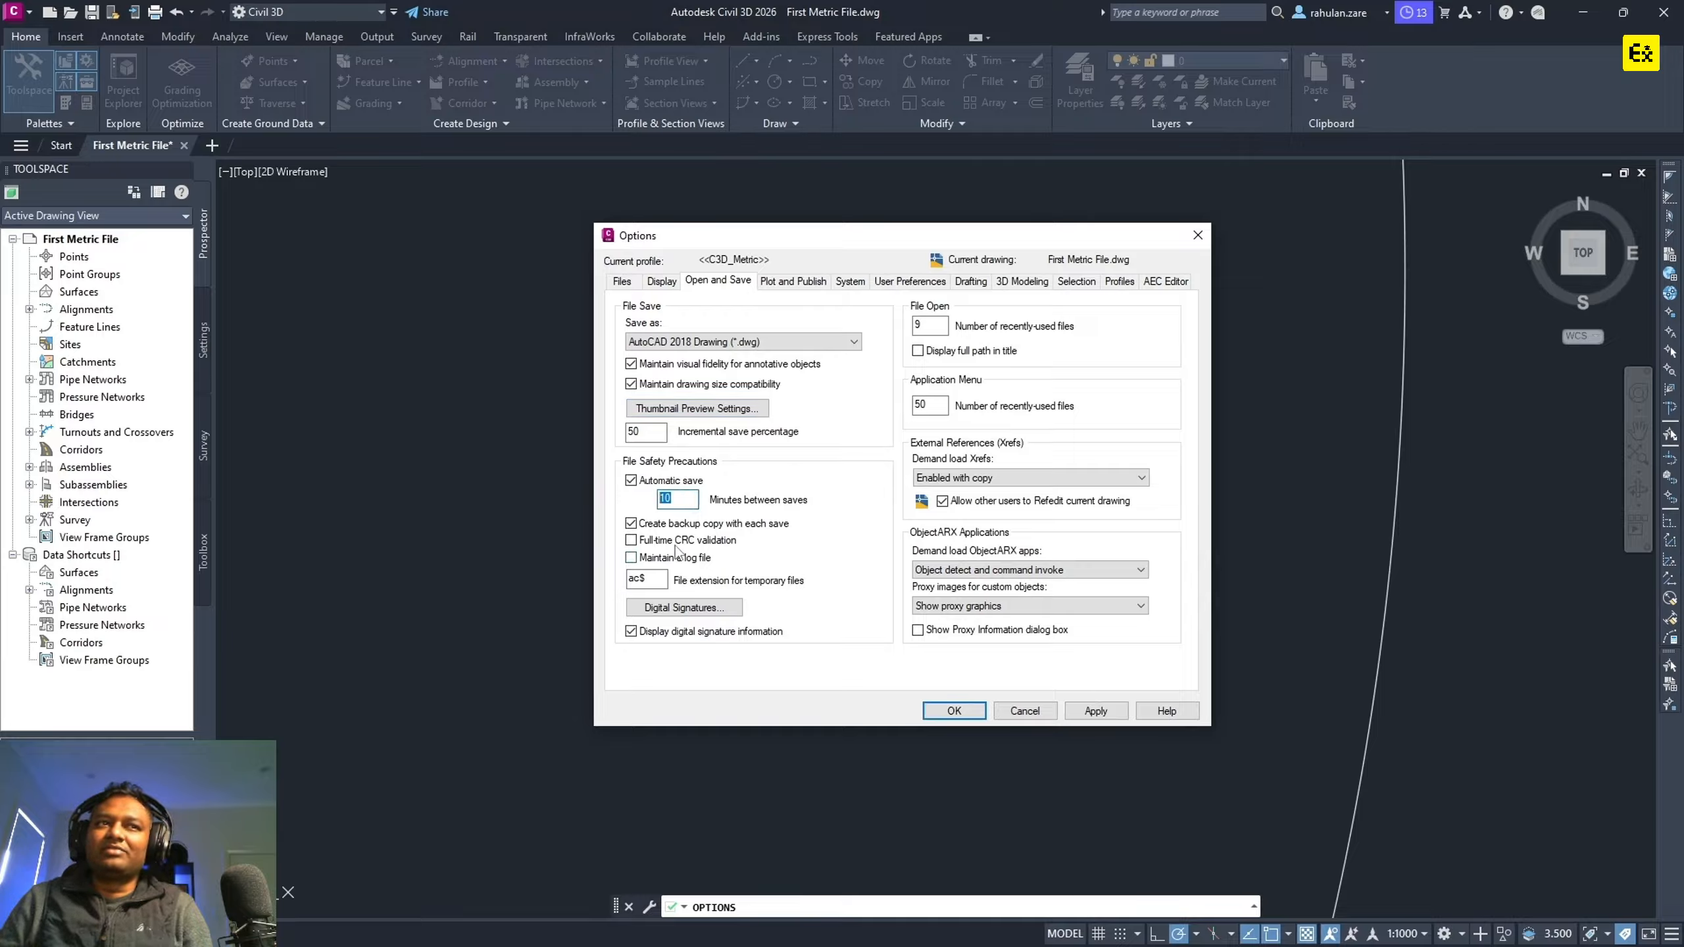
mouse_move(733, 550)
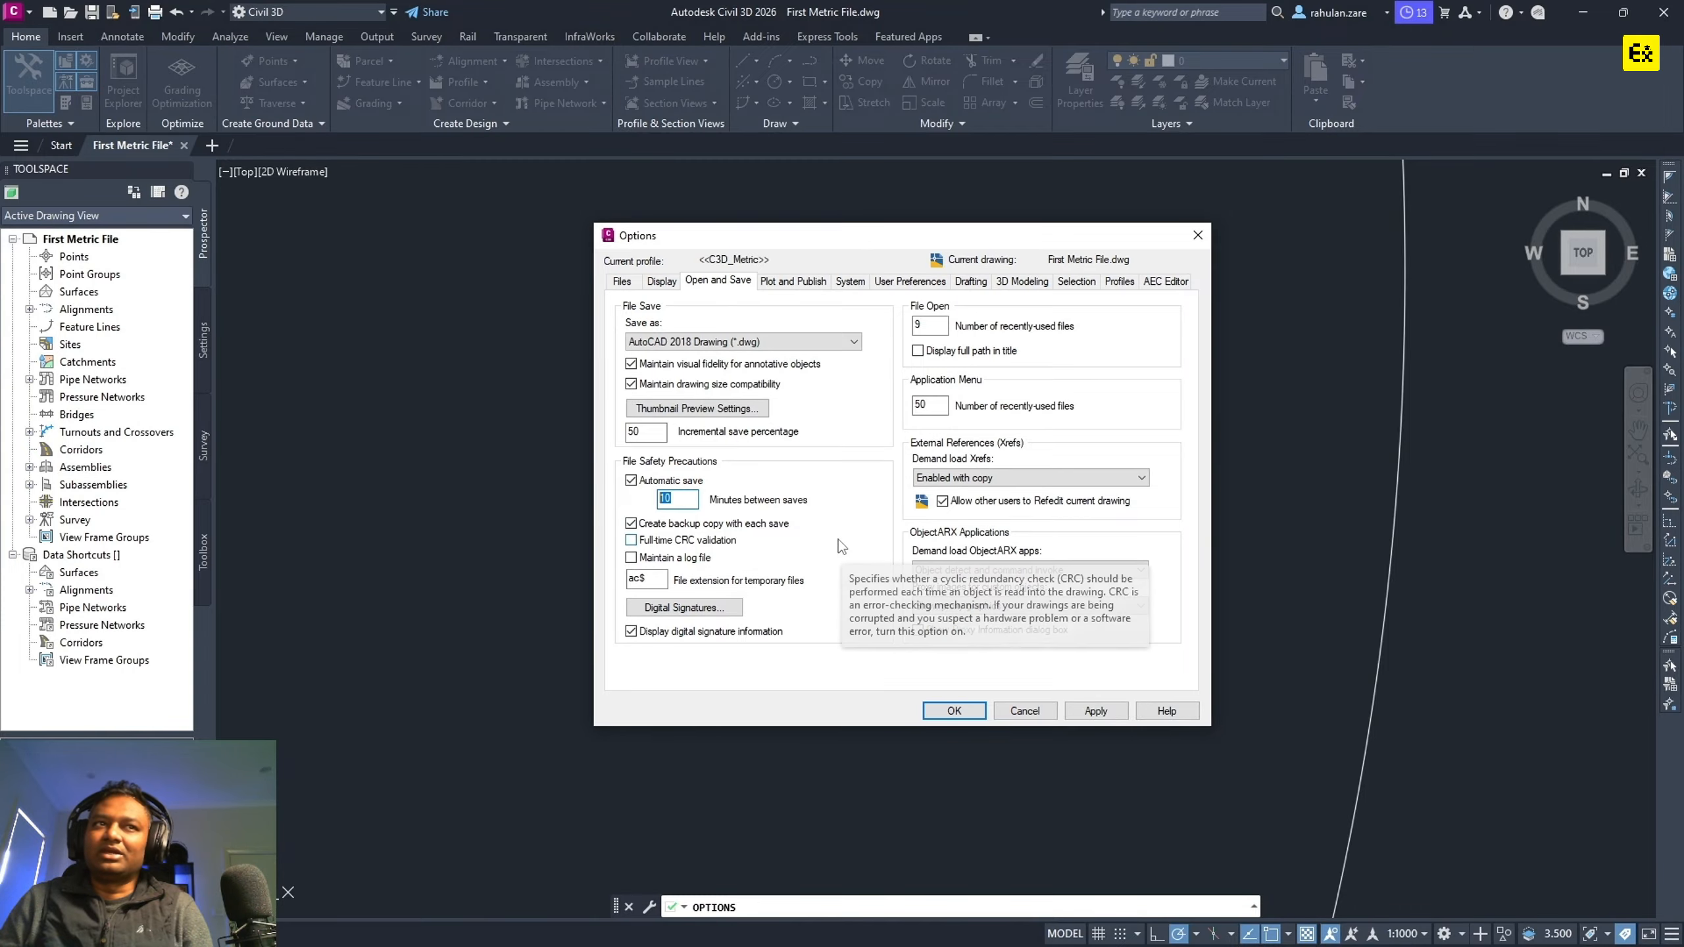
Review the default output devices in the Plot and Publish options, keeping Microsoft Print to PDF.
click(773, 287)
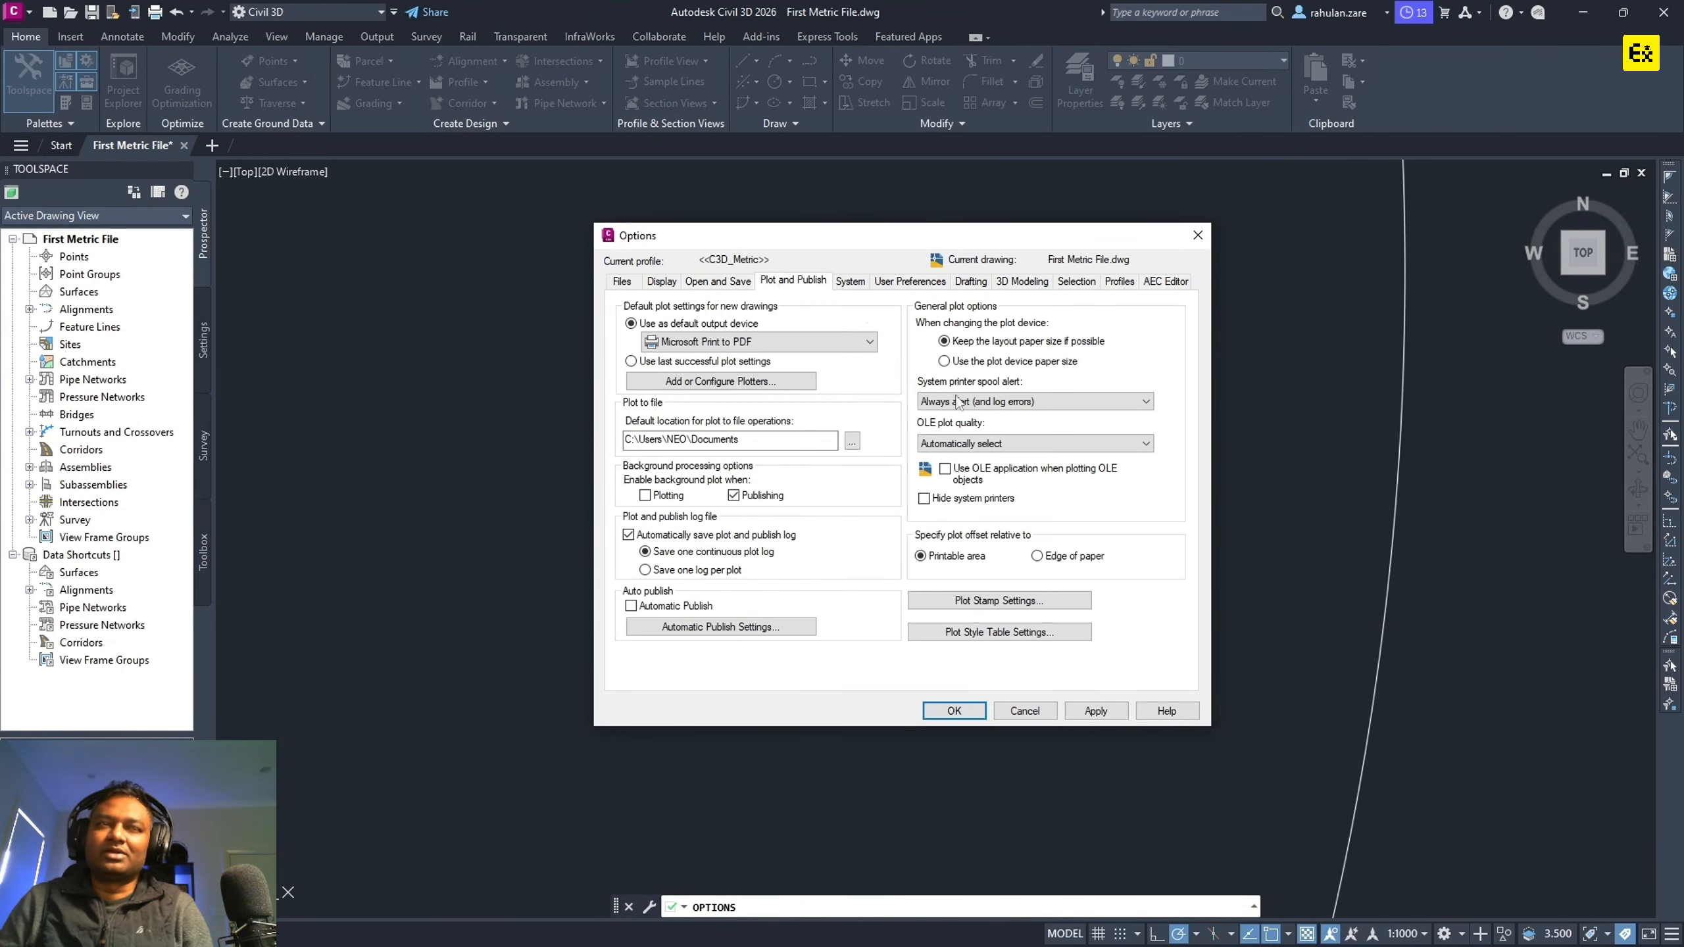
click(753, 341)
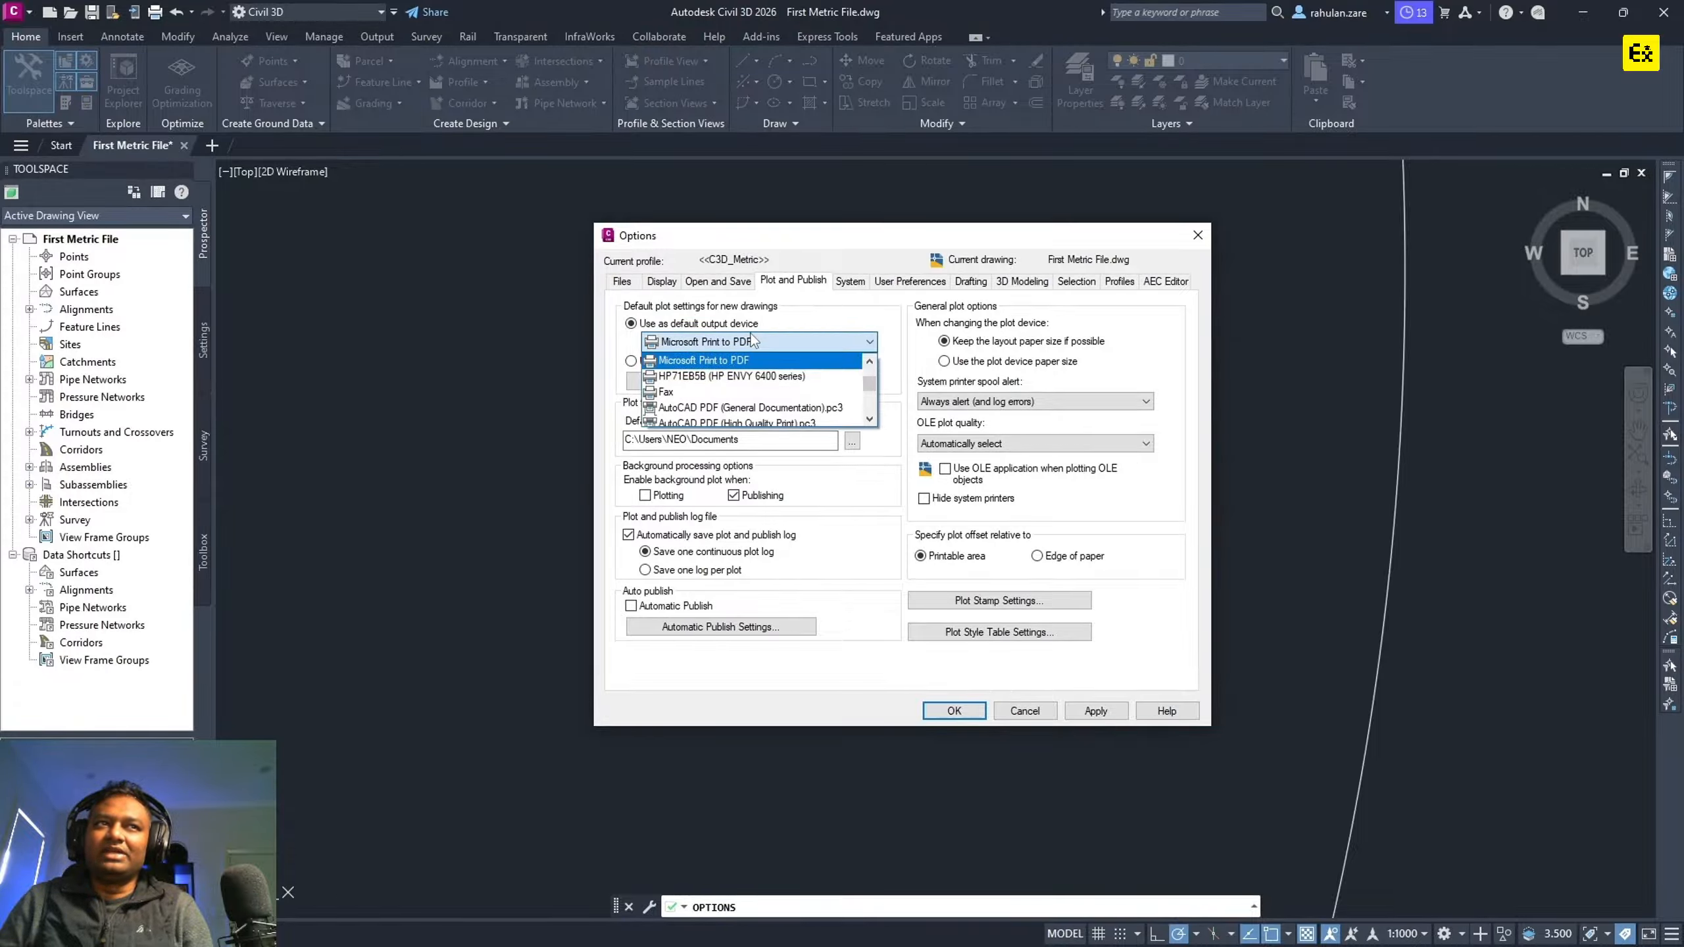
click(738, 362)
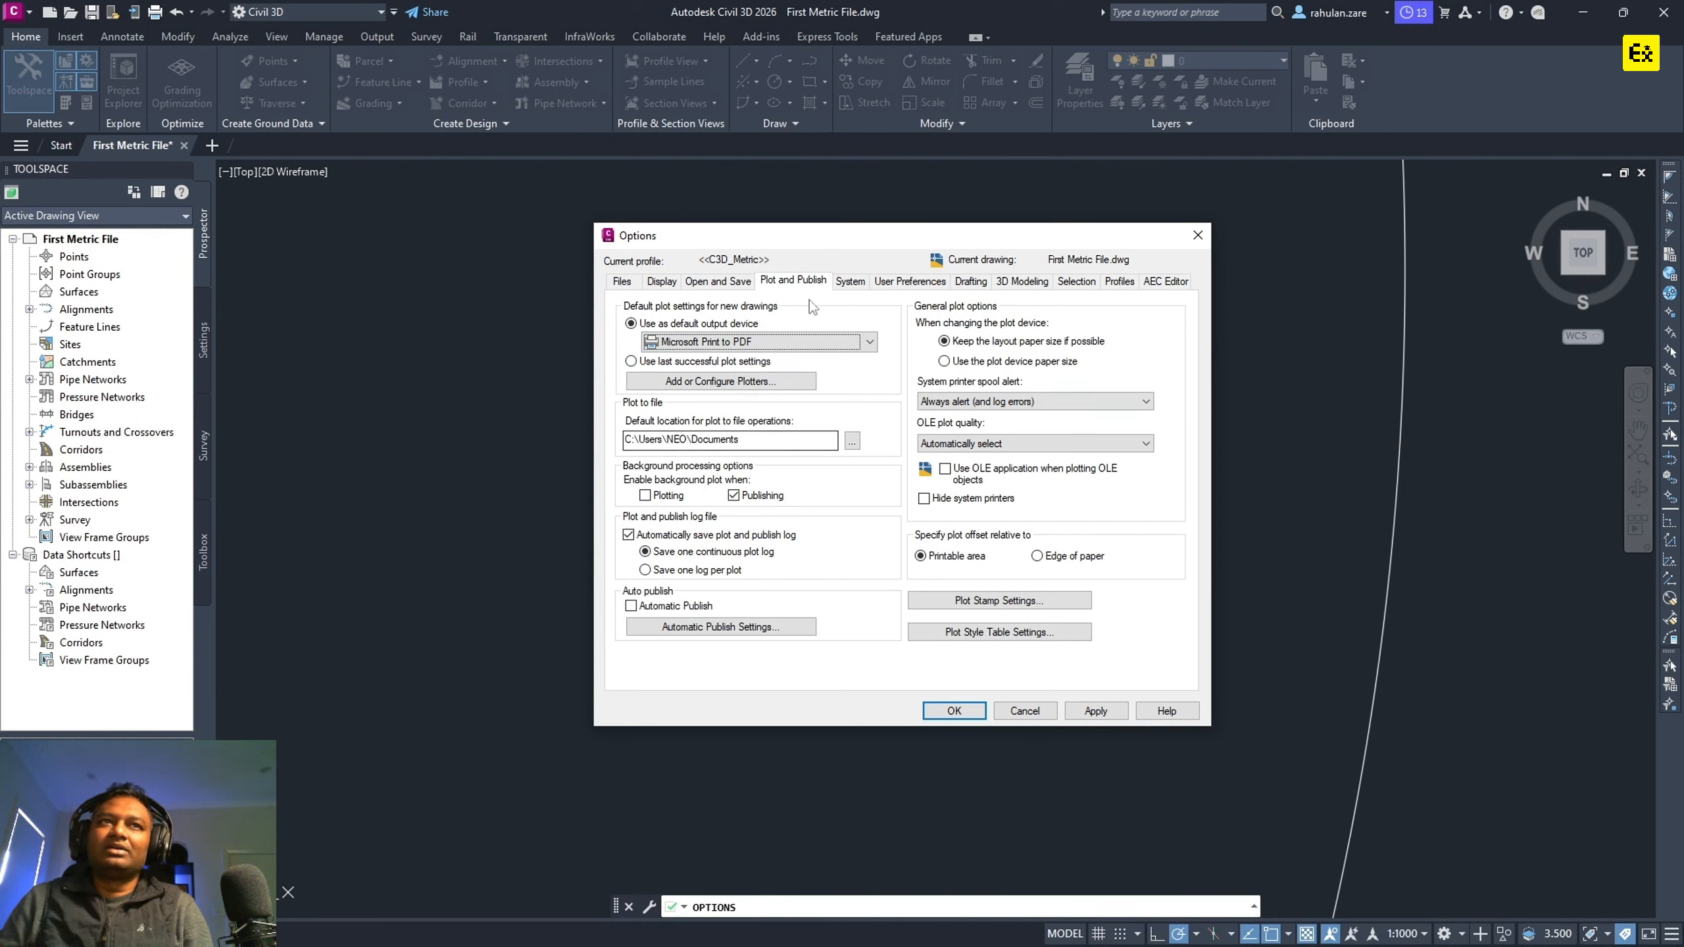
Open the Graphics Performance settings from the system options.
click(851, 282)
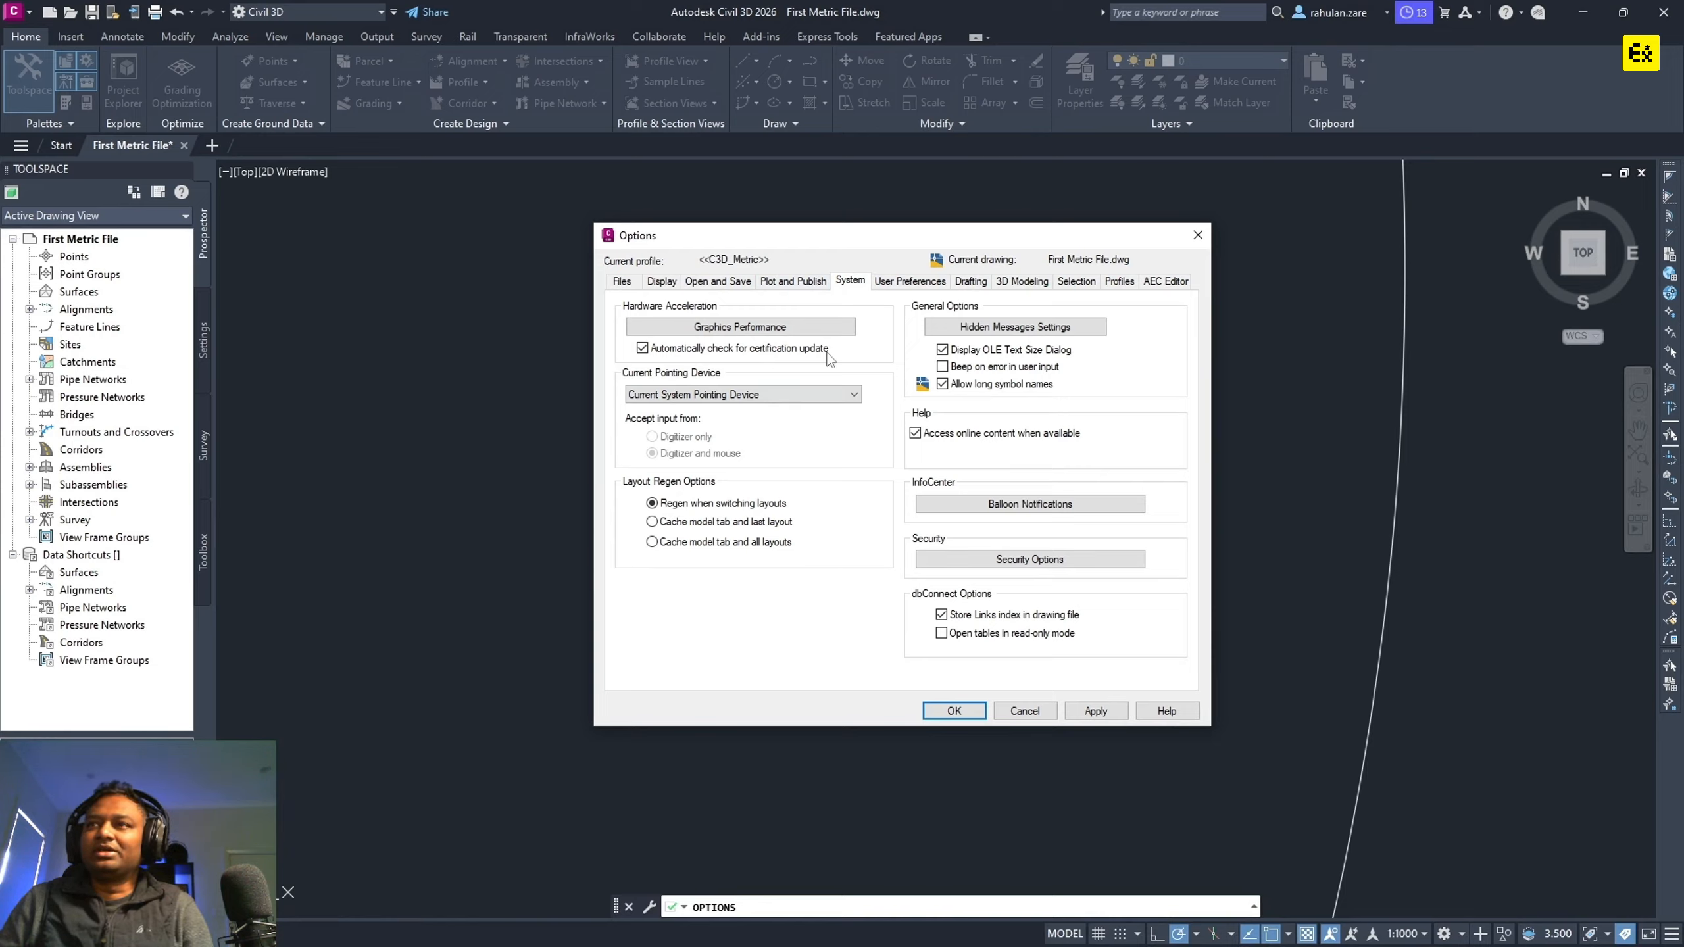
click(786, 330)
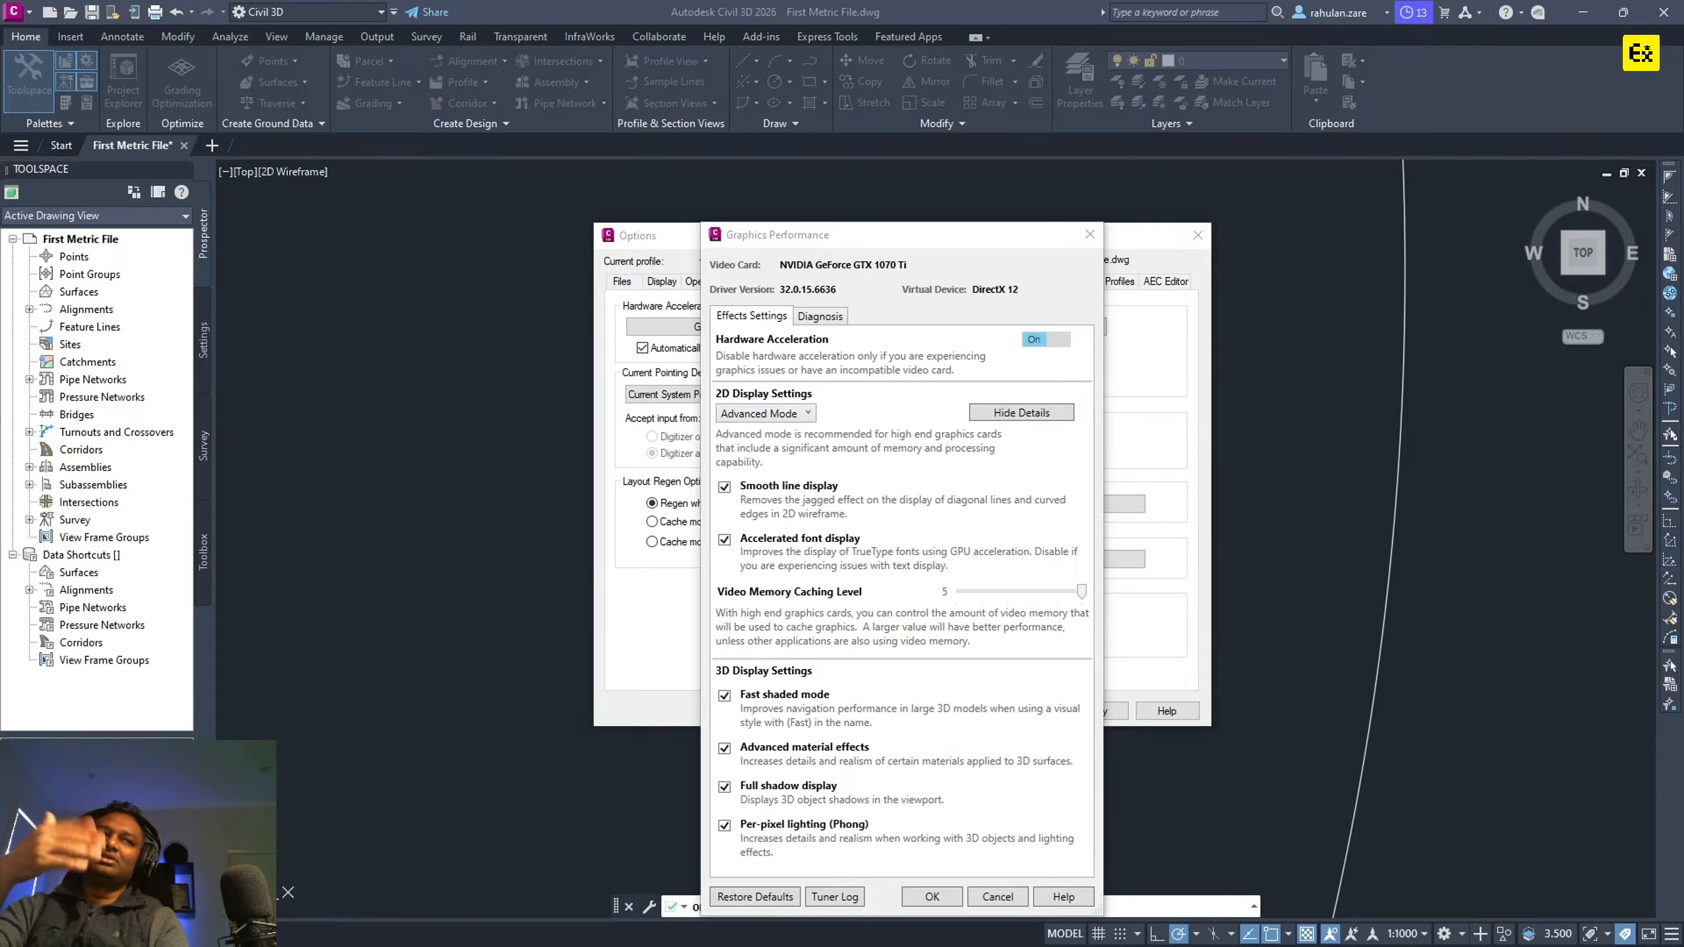
Switch to the browser's Google results and open the System requirements for Autodesk Civil 3D 2024 page in a new tab.
drag(1683, 196, 906, 20)
double_click(981, 26)
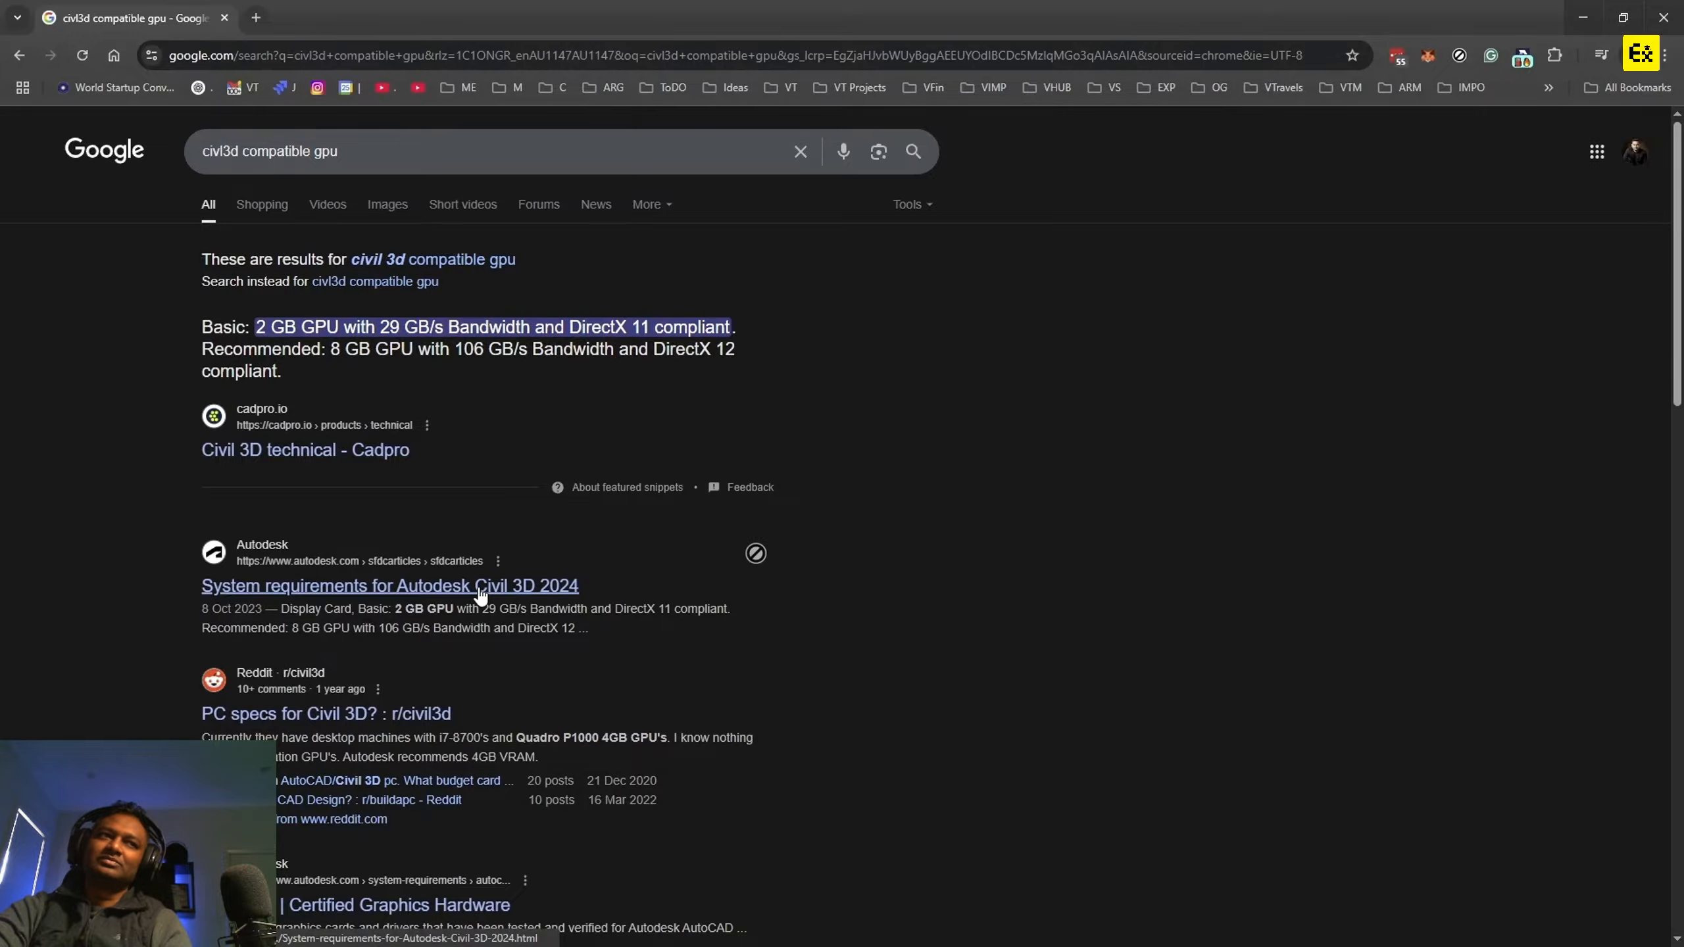
middle_click(481, 588)
click(293, 18)
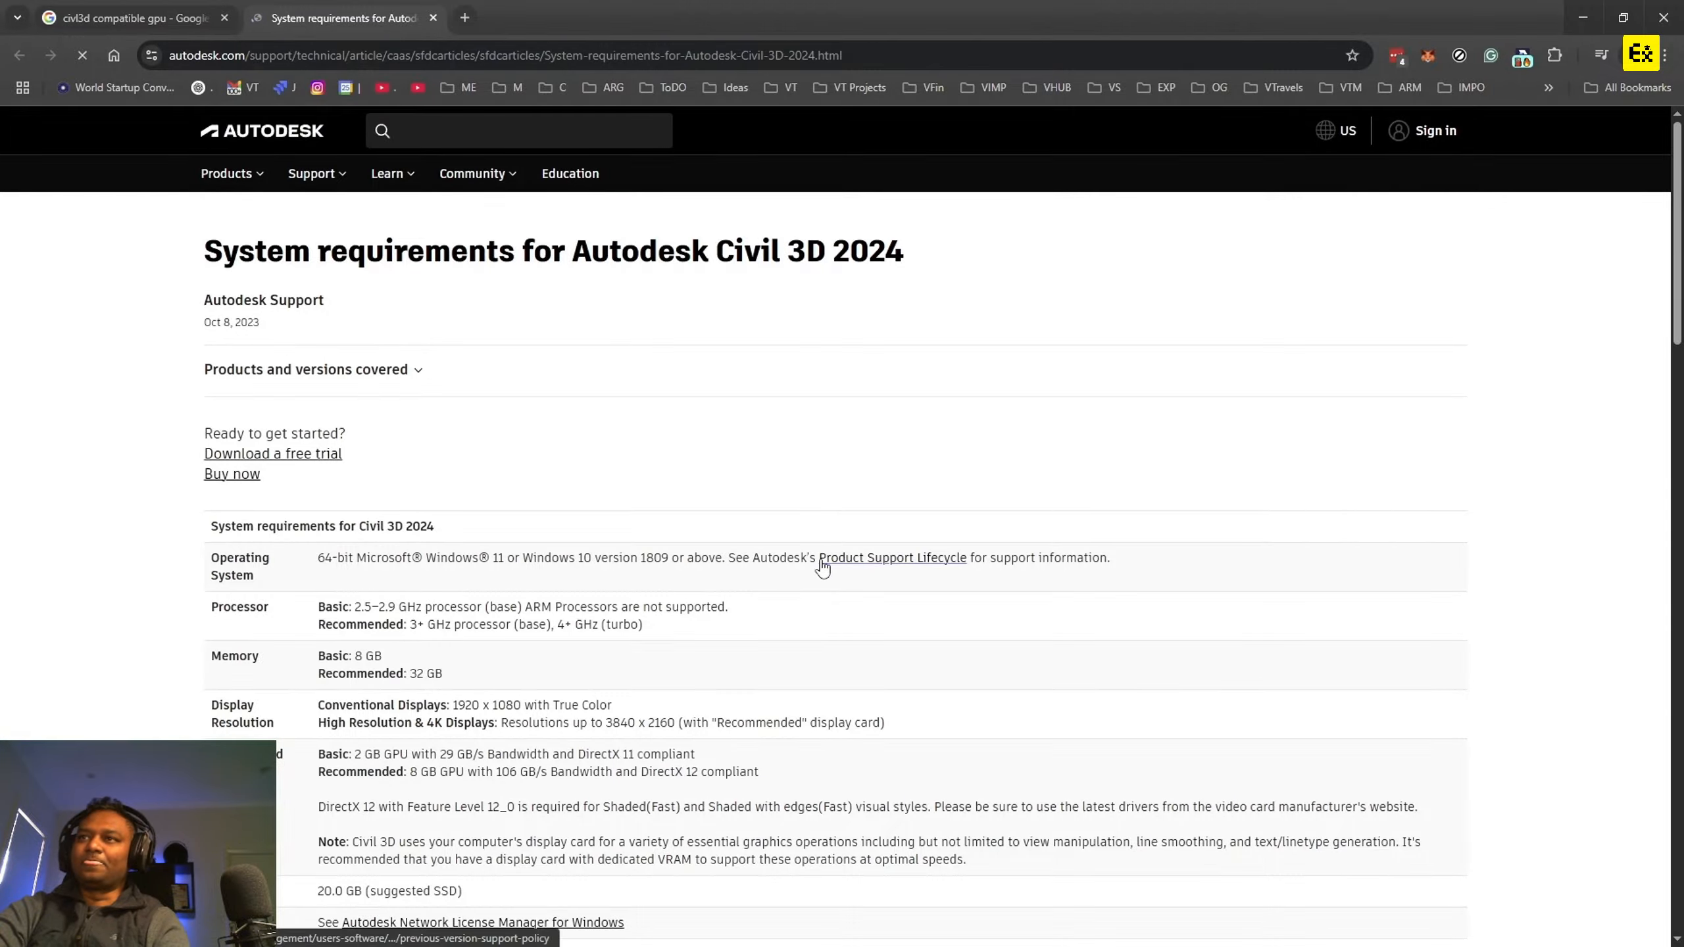
Examine the Civil 3D 2024 system requirements, especially the display card row and the additional requirements for large datasets.
scroll(821, 563, down, 3)
scroll(821, 559, down, 1)
scroll(822, 559, up, 1)
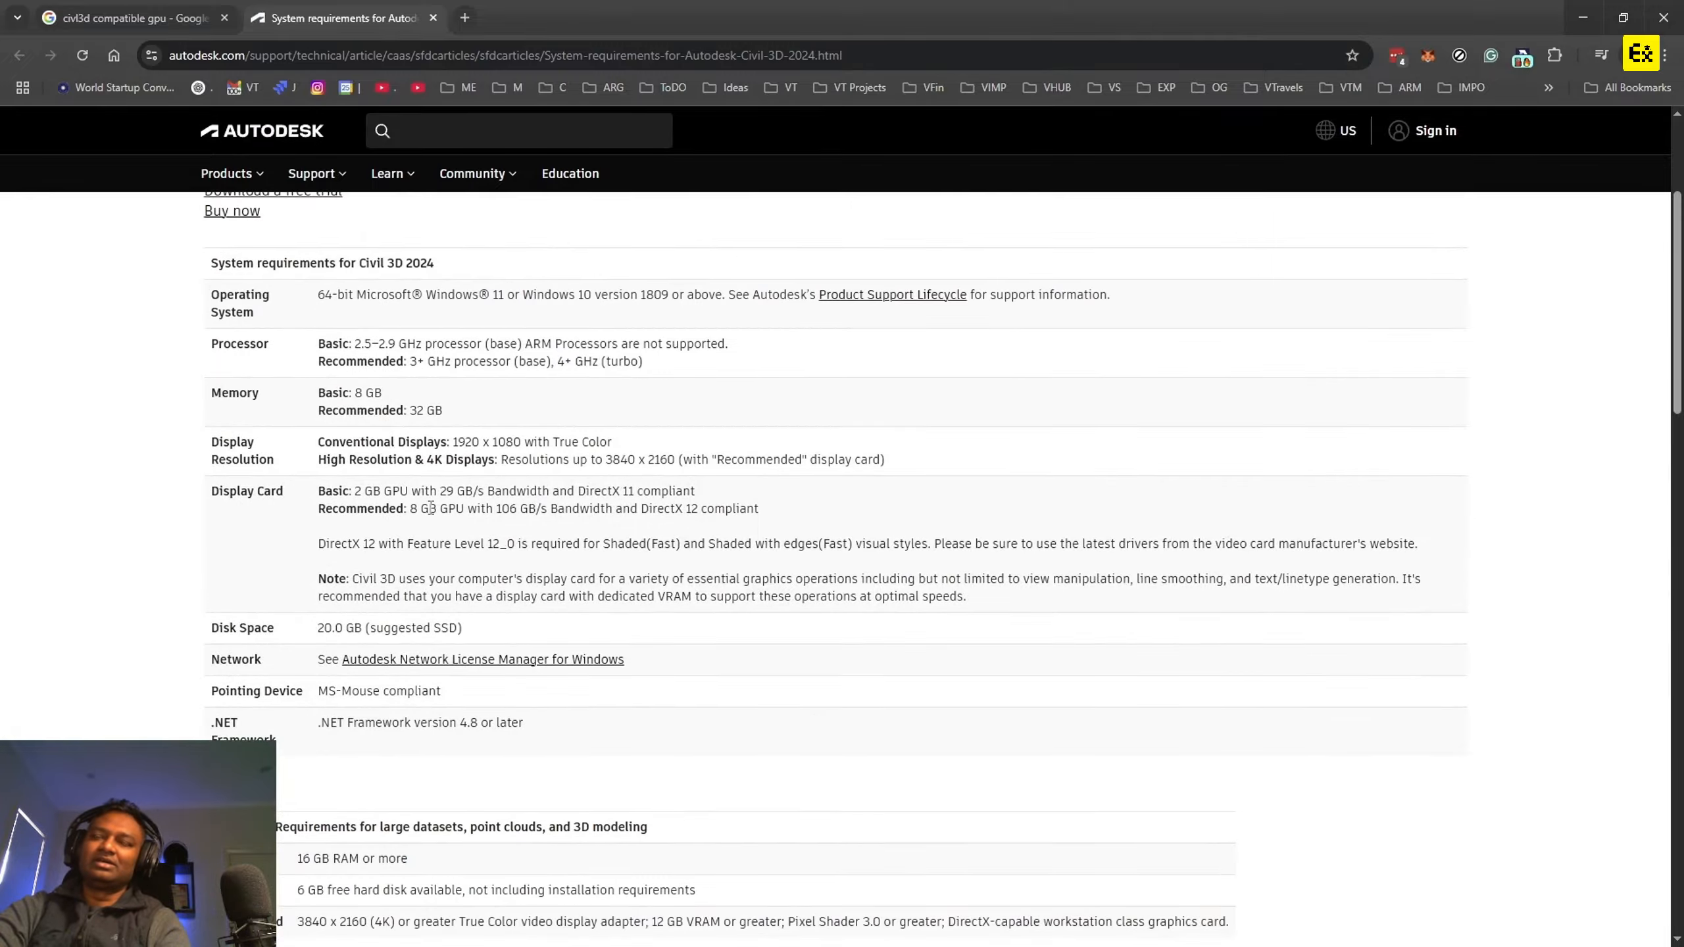
drag(315, 492, 1097, 614)
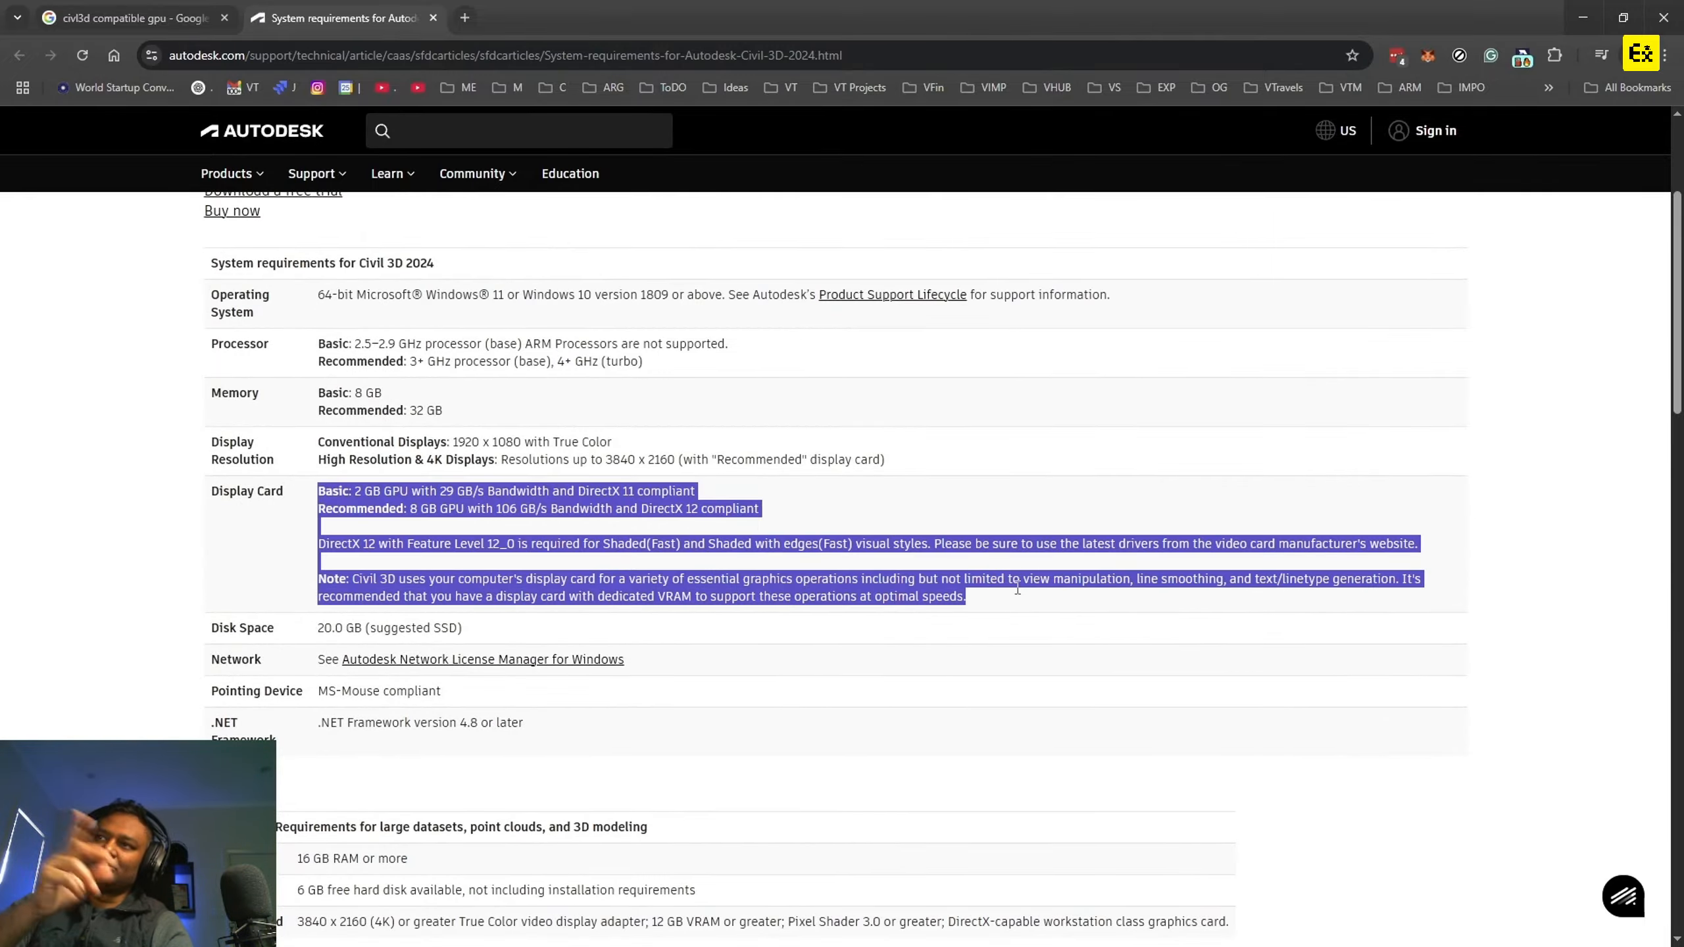
click(879, 621)
scroll(683, 620, down, 8)
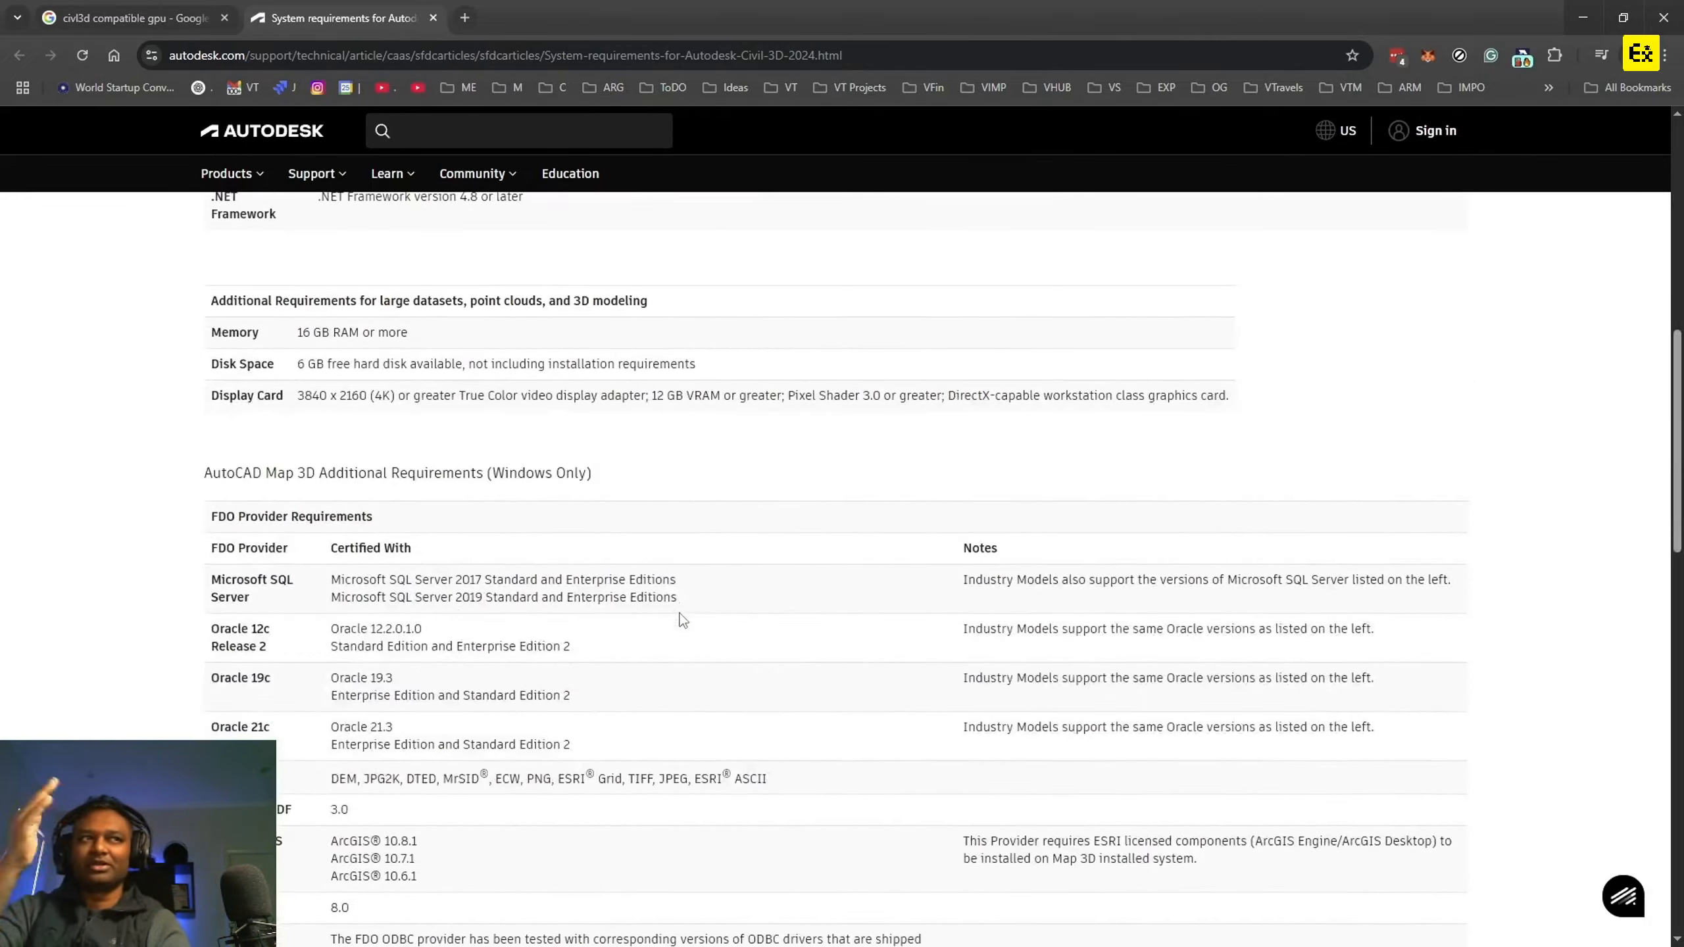
scroll(683, 621, down, 8)
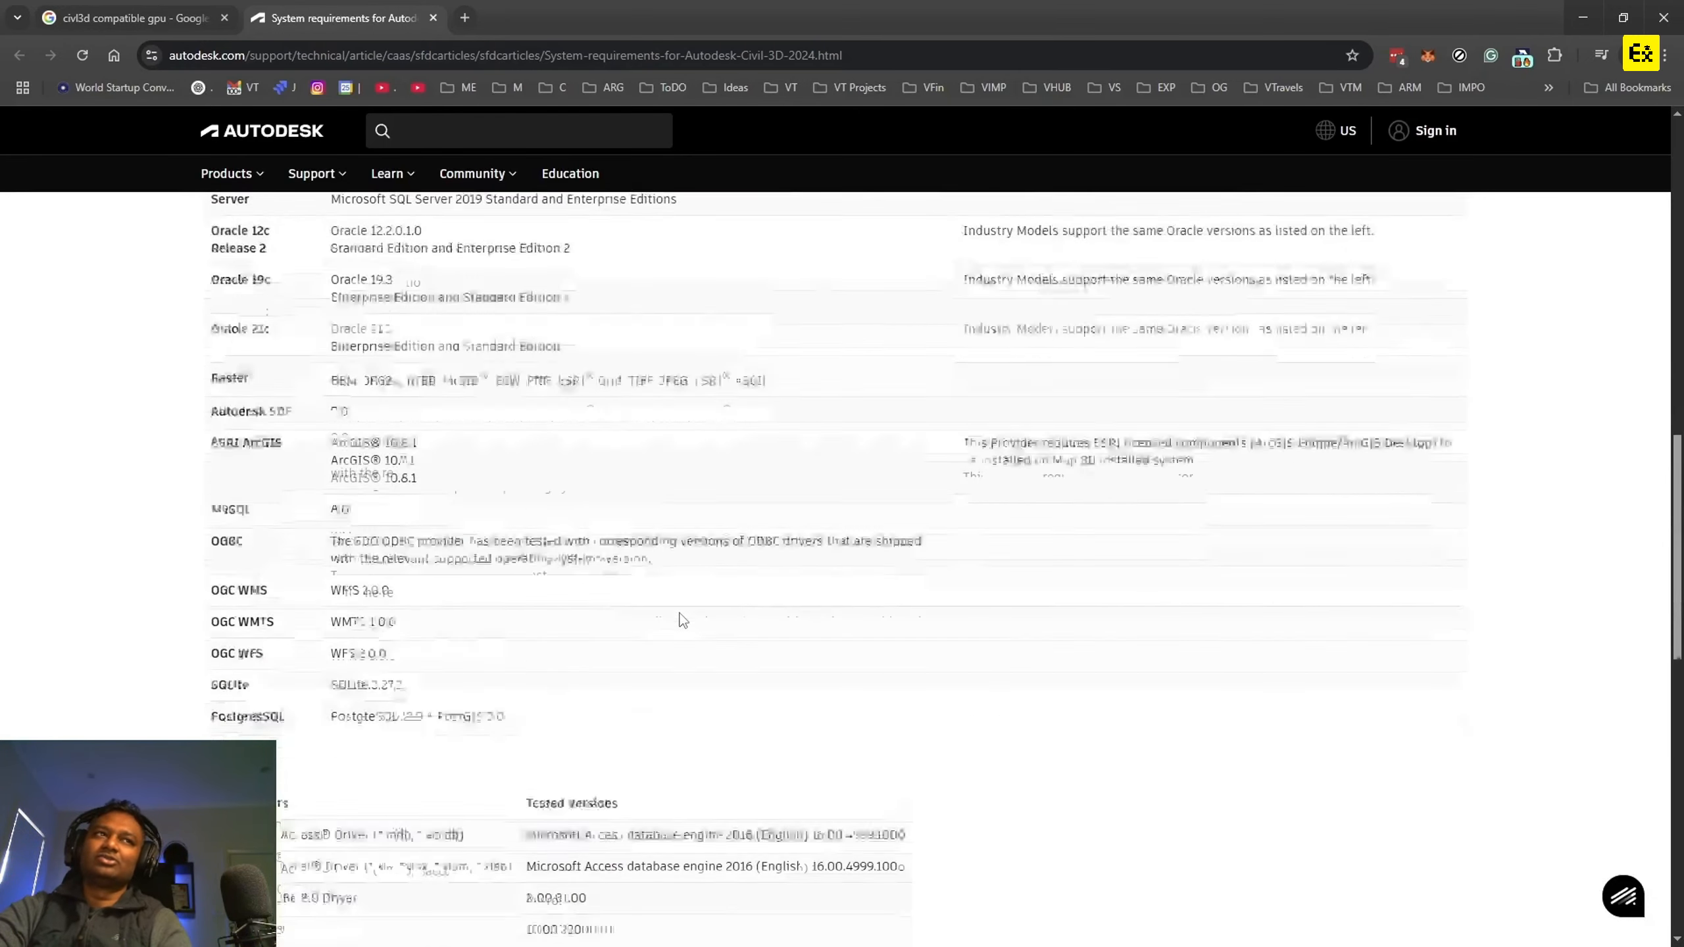
scroll(683, 621, down, 7)
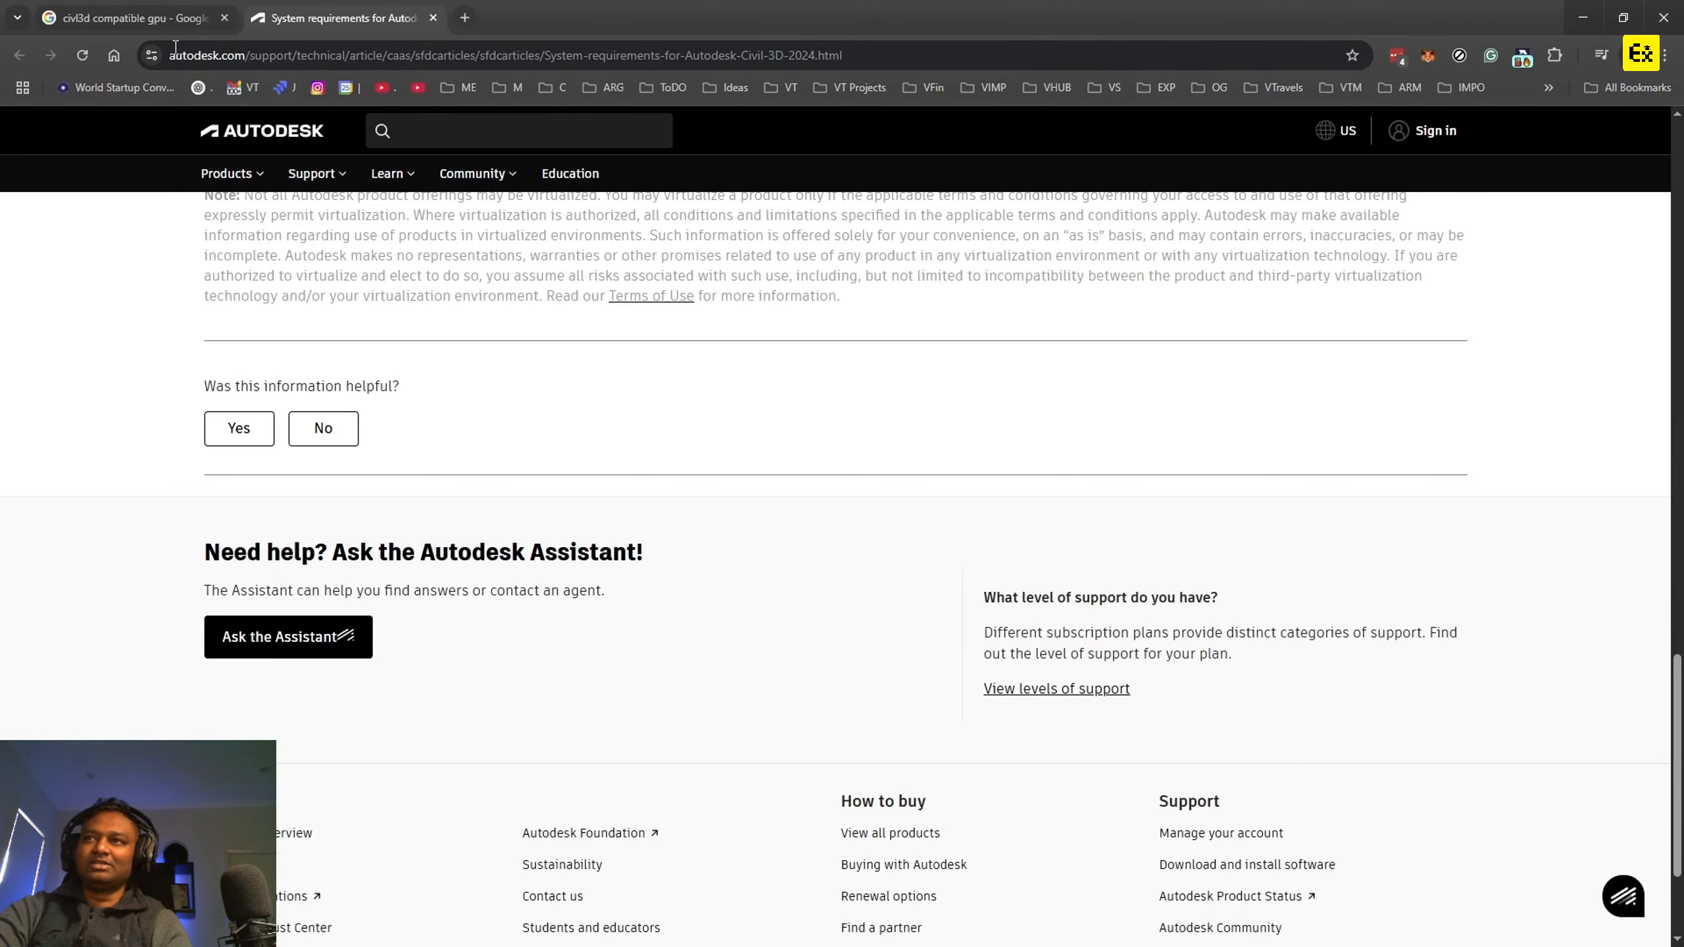
Return to the search results and open Autodesk's AutoCAD Certified Graphics Hardware page in a new tab.
click(162, 29)
scroll(695, 581, down, 6)
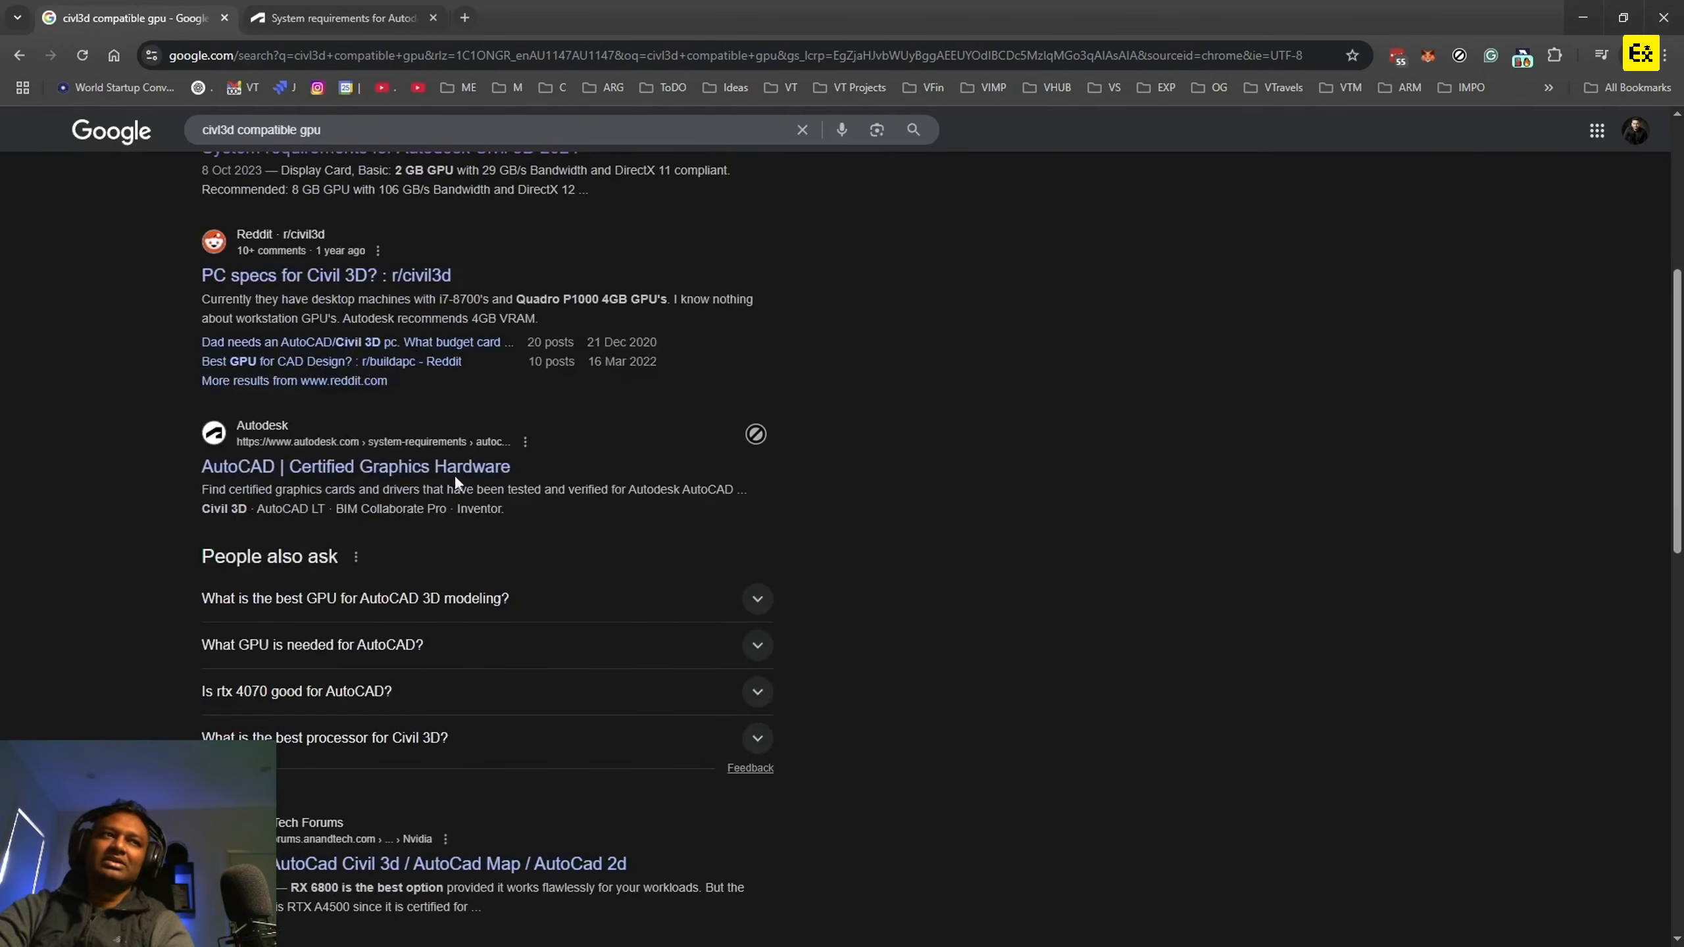
middle_click(452, 472)
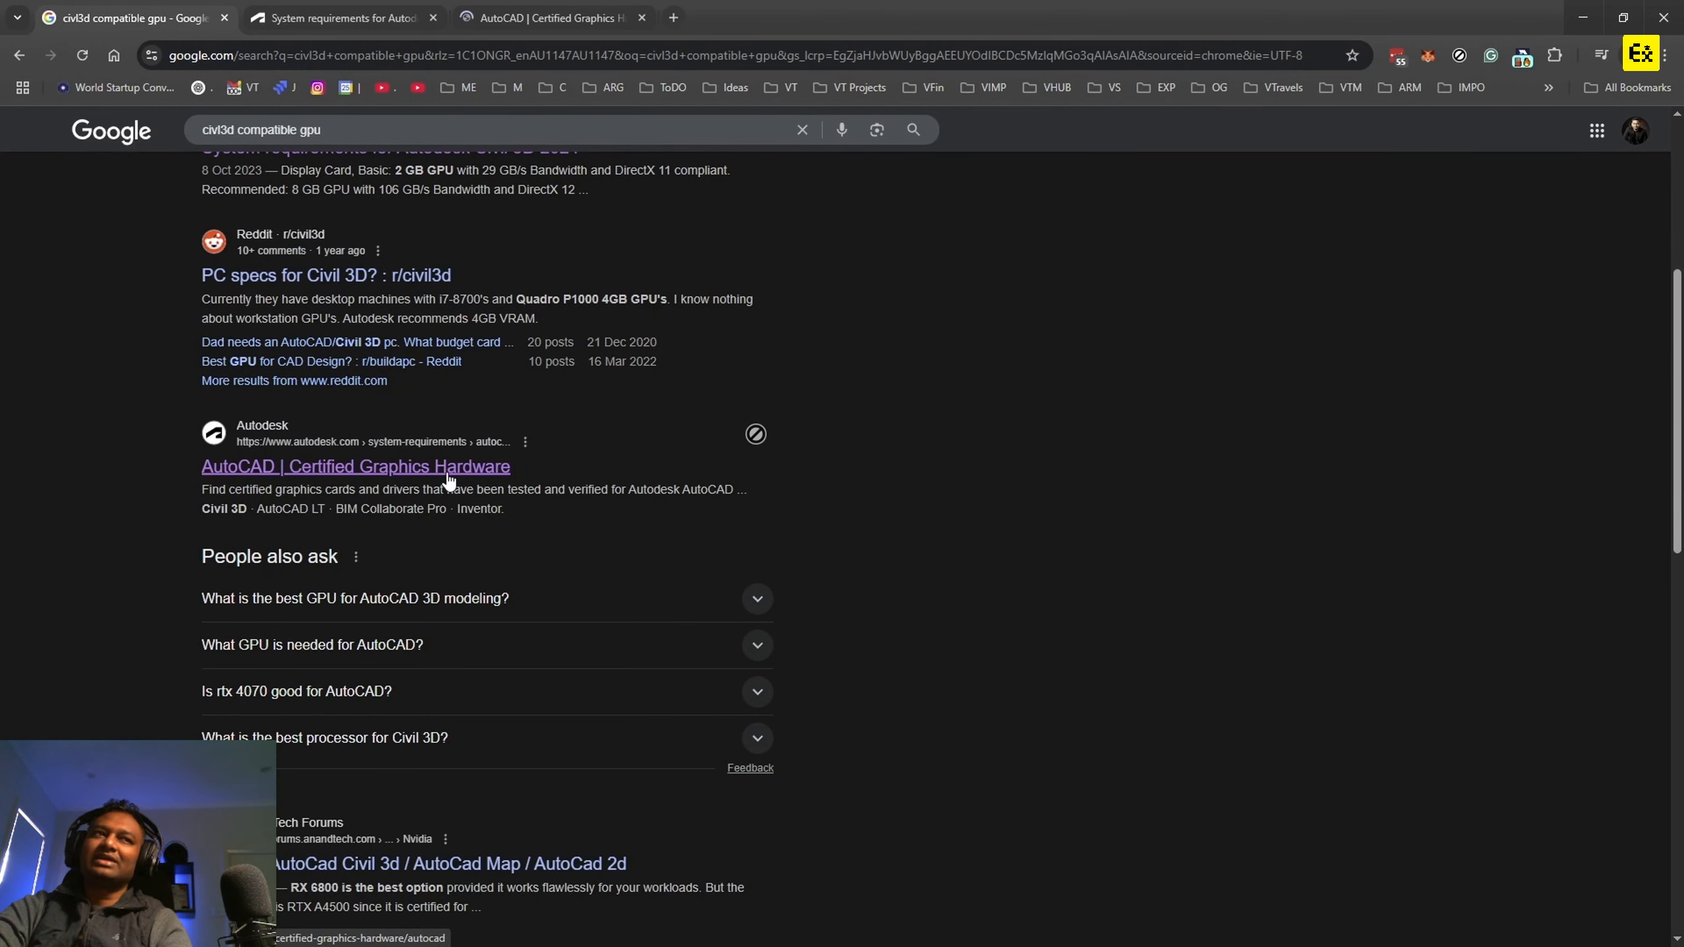
click(538, 18)
Examine the certified graphics card list for AutoCAD, from the AMD to the NVIDIA cards, and close the browser.
scroll(669, 646, down, 6)
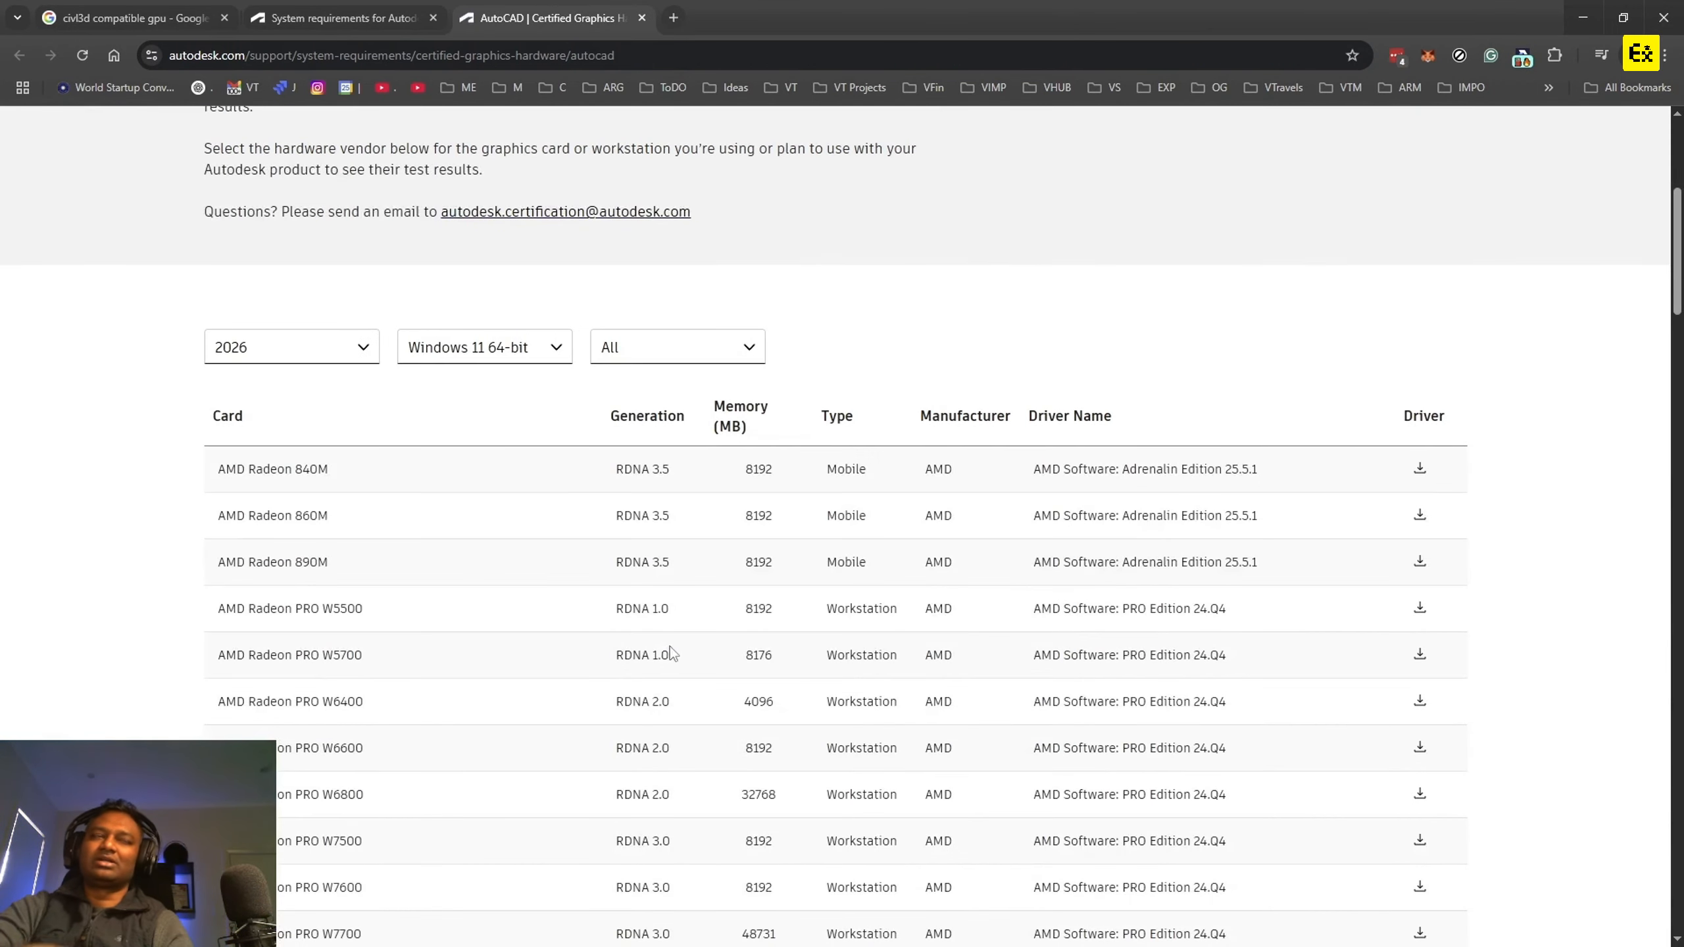
scroll(443, 741, up, 6)
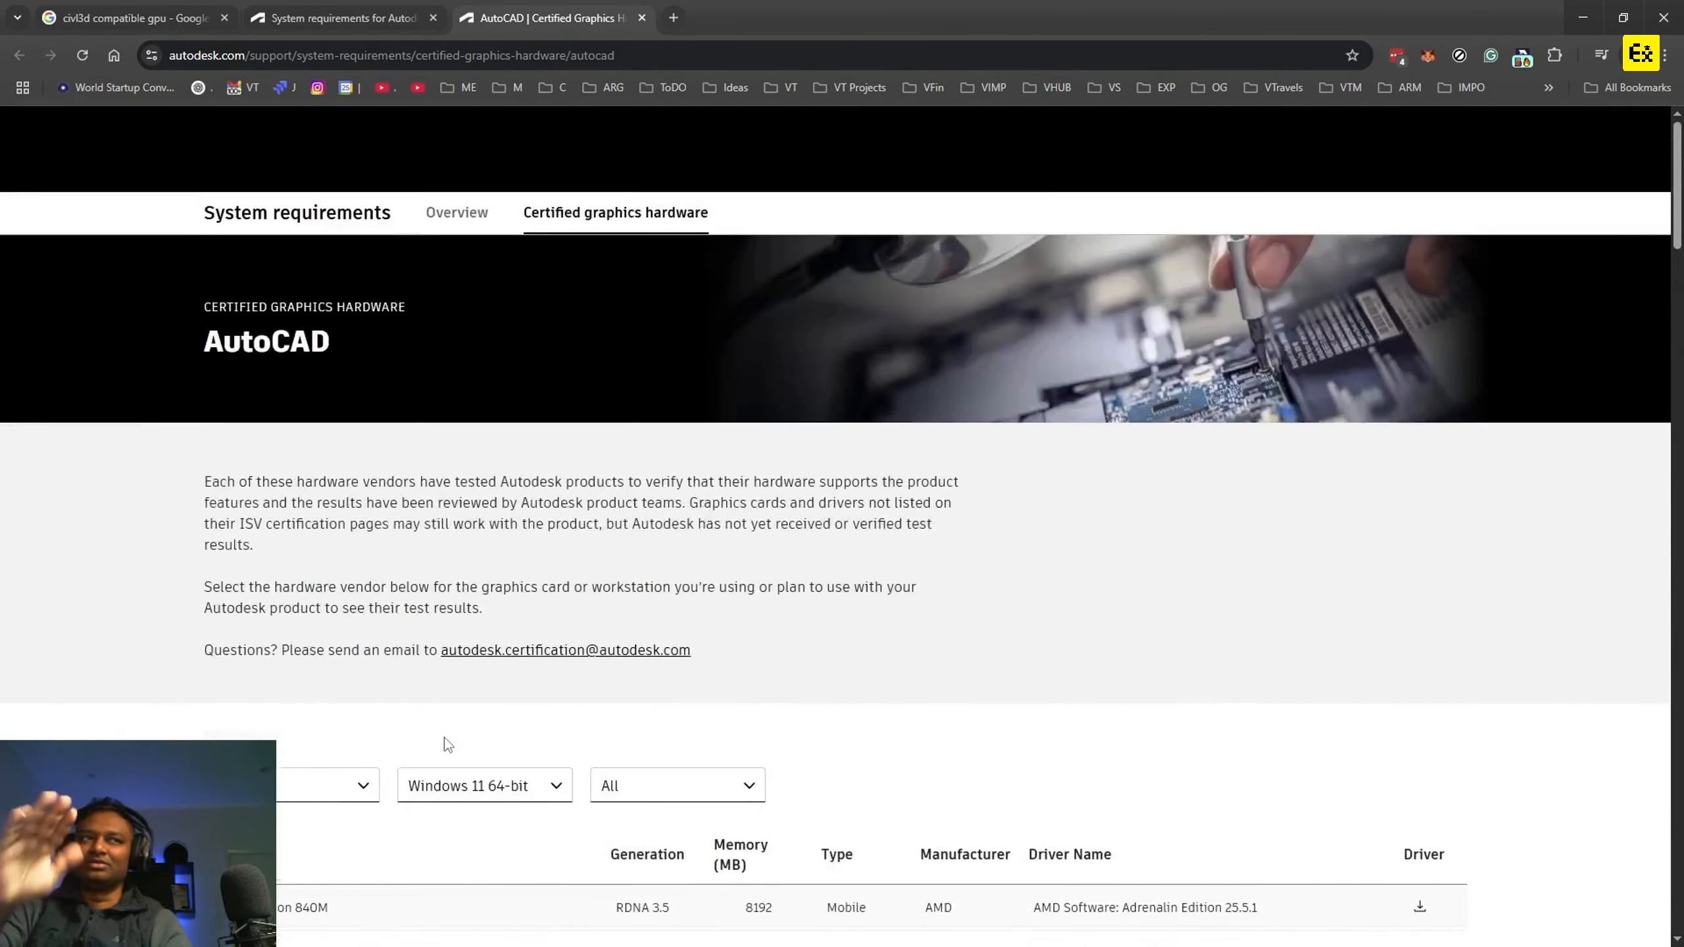
drag(202, 342, 330, 344)
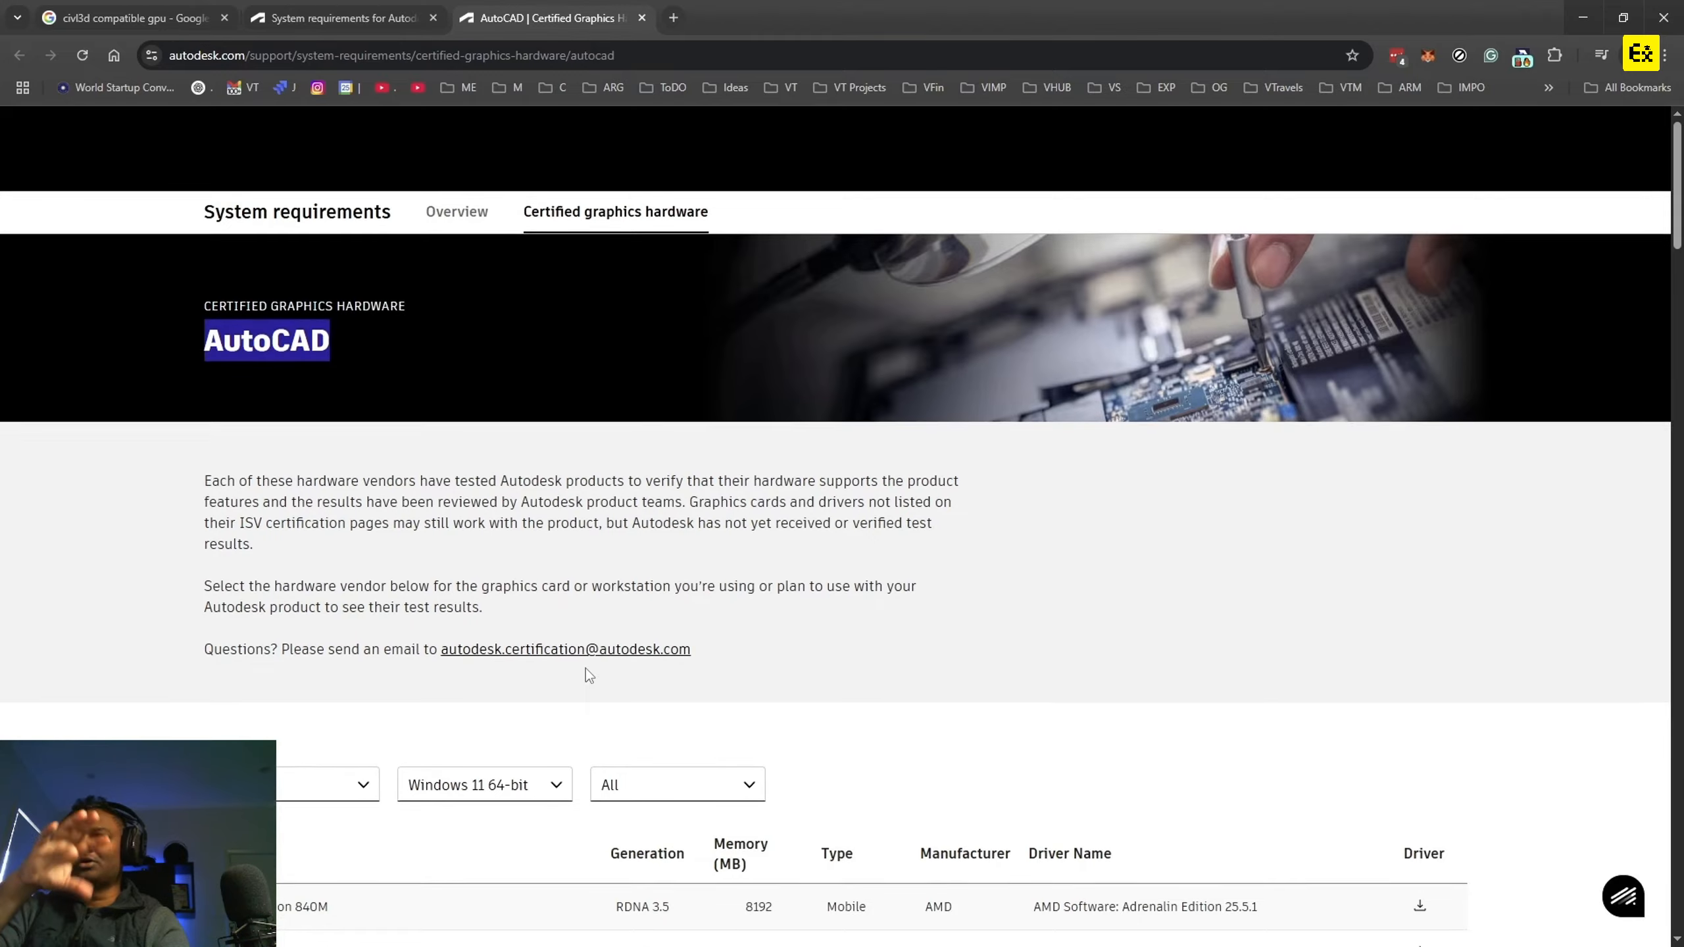
scroll(315, 505, down, 5)
scroll(741, 572, down, 5)
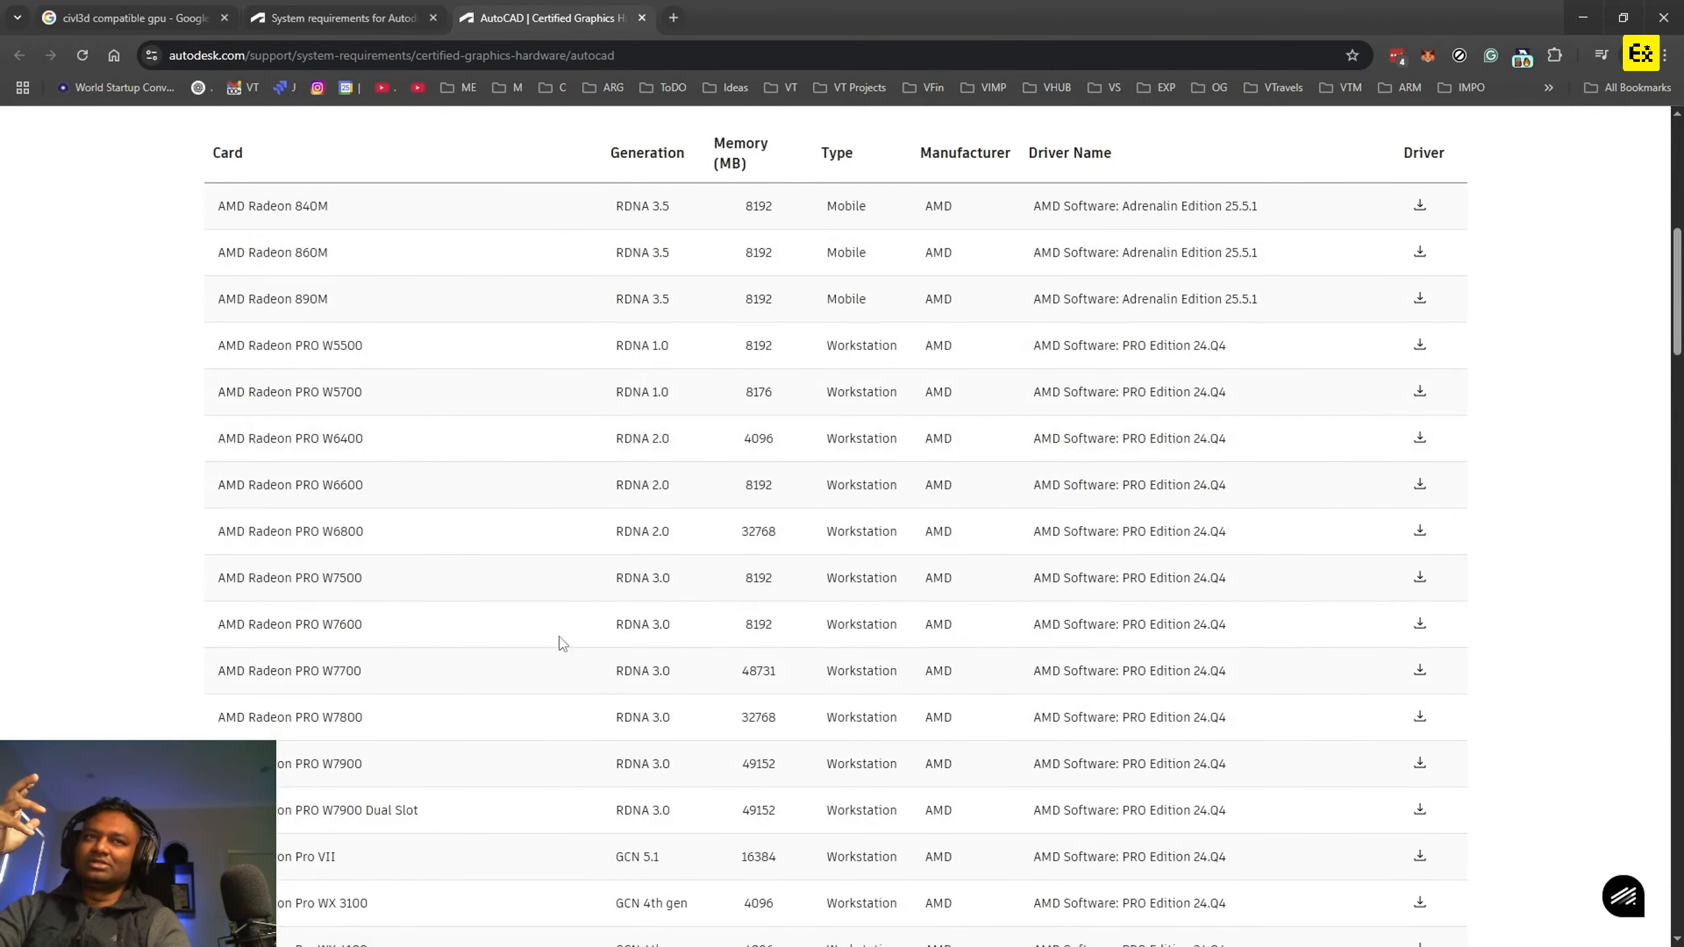
scroll(687, 565, down, 15)
scroll(690, 569, down, 6)
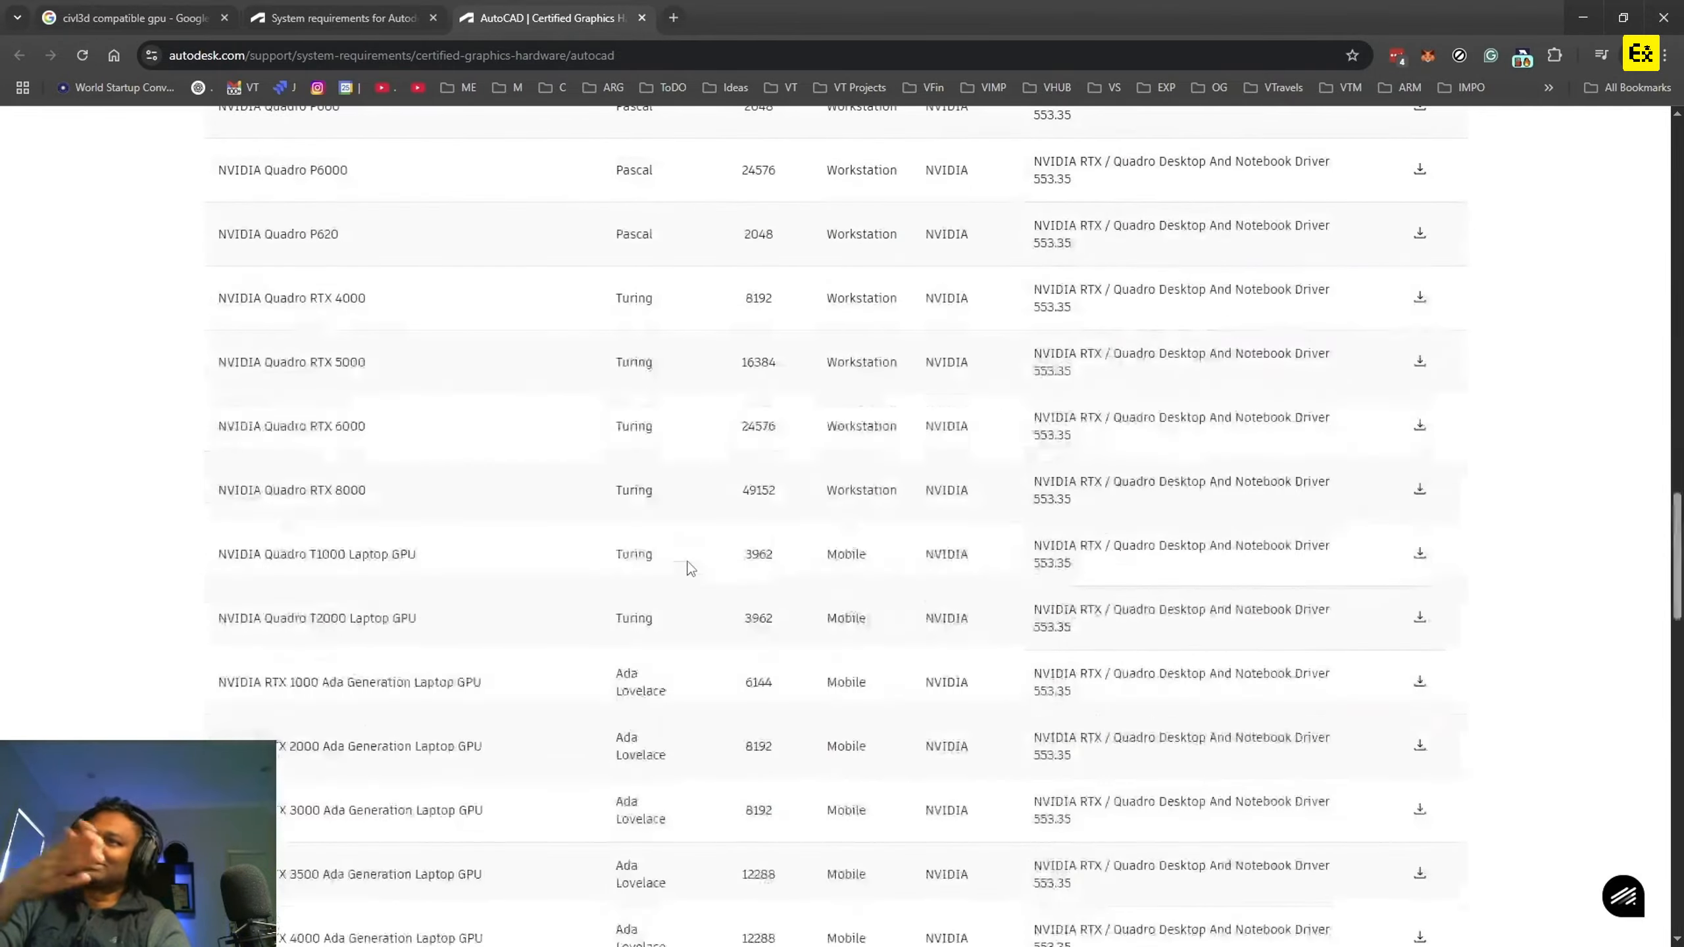
click(1664, 17)
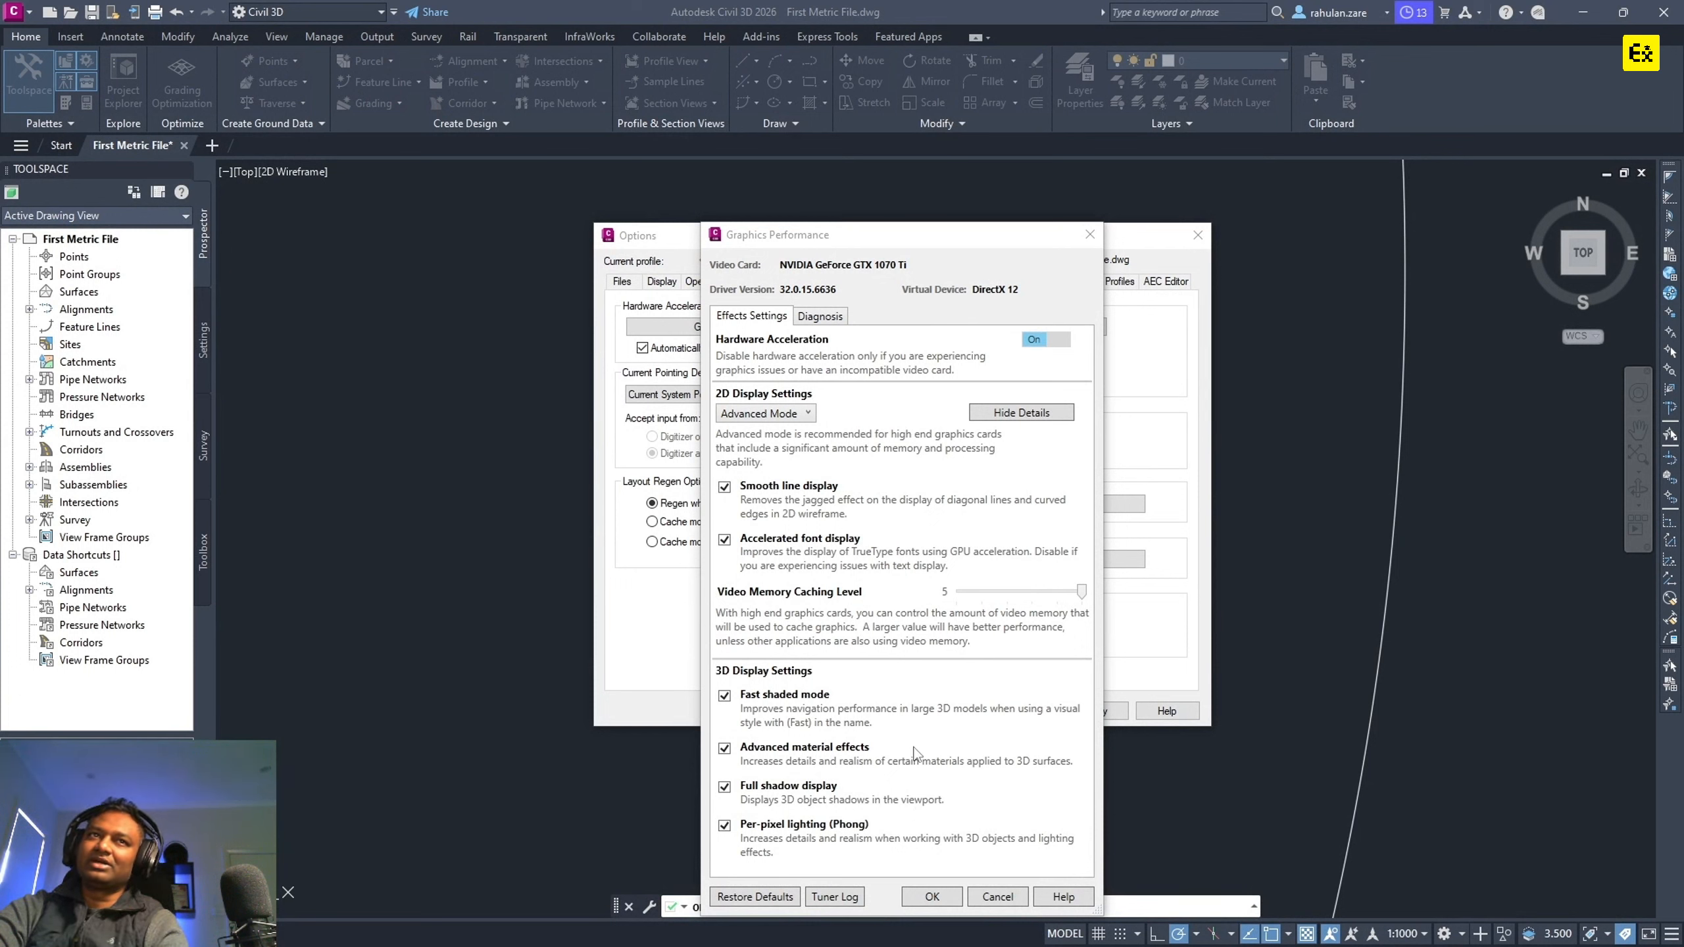
Leave the Graphics Performance settings and review the User Preferences, Drafting, 3D Modeling and Selection options.
click(988, 906)
click(921, 291)
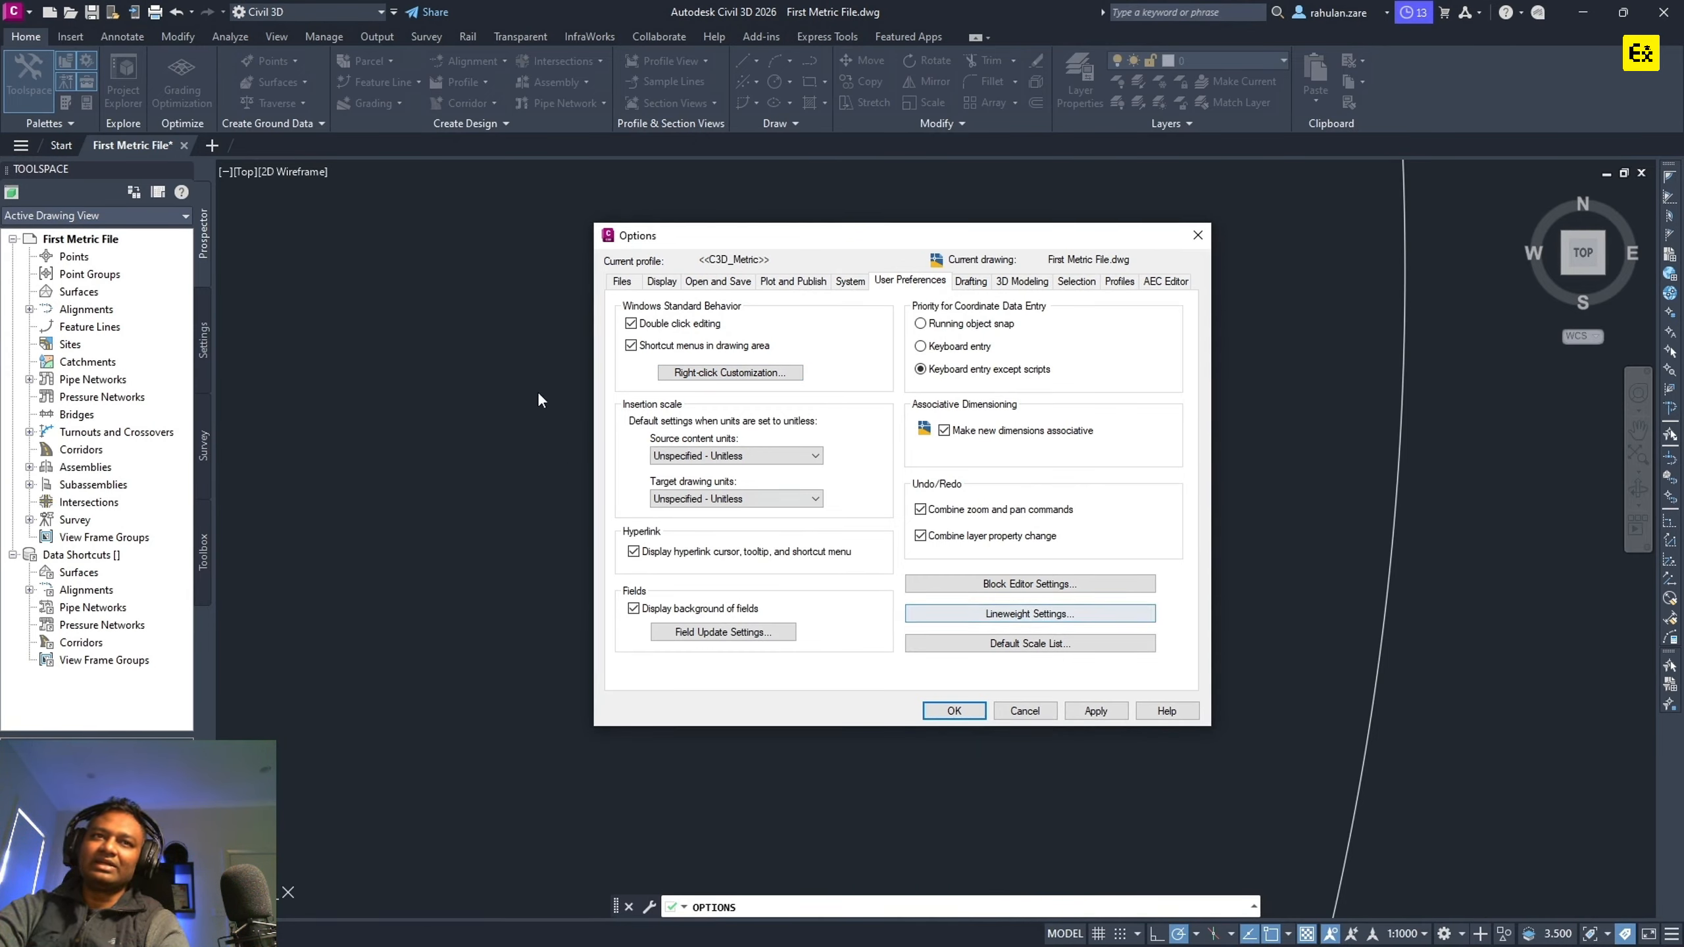
click(977, 284)
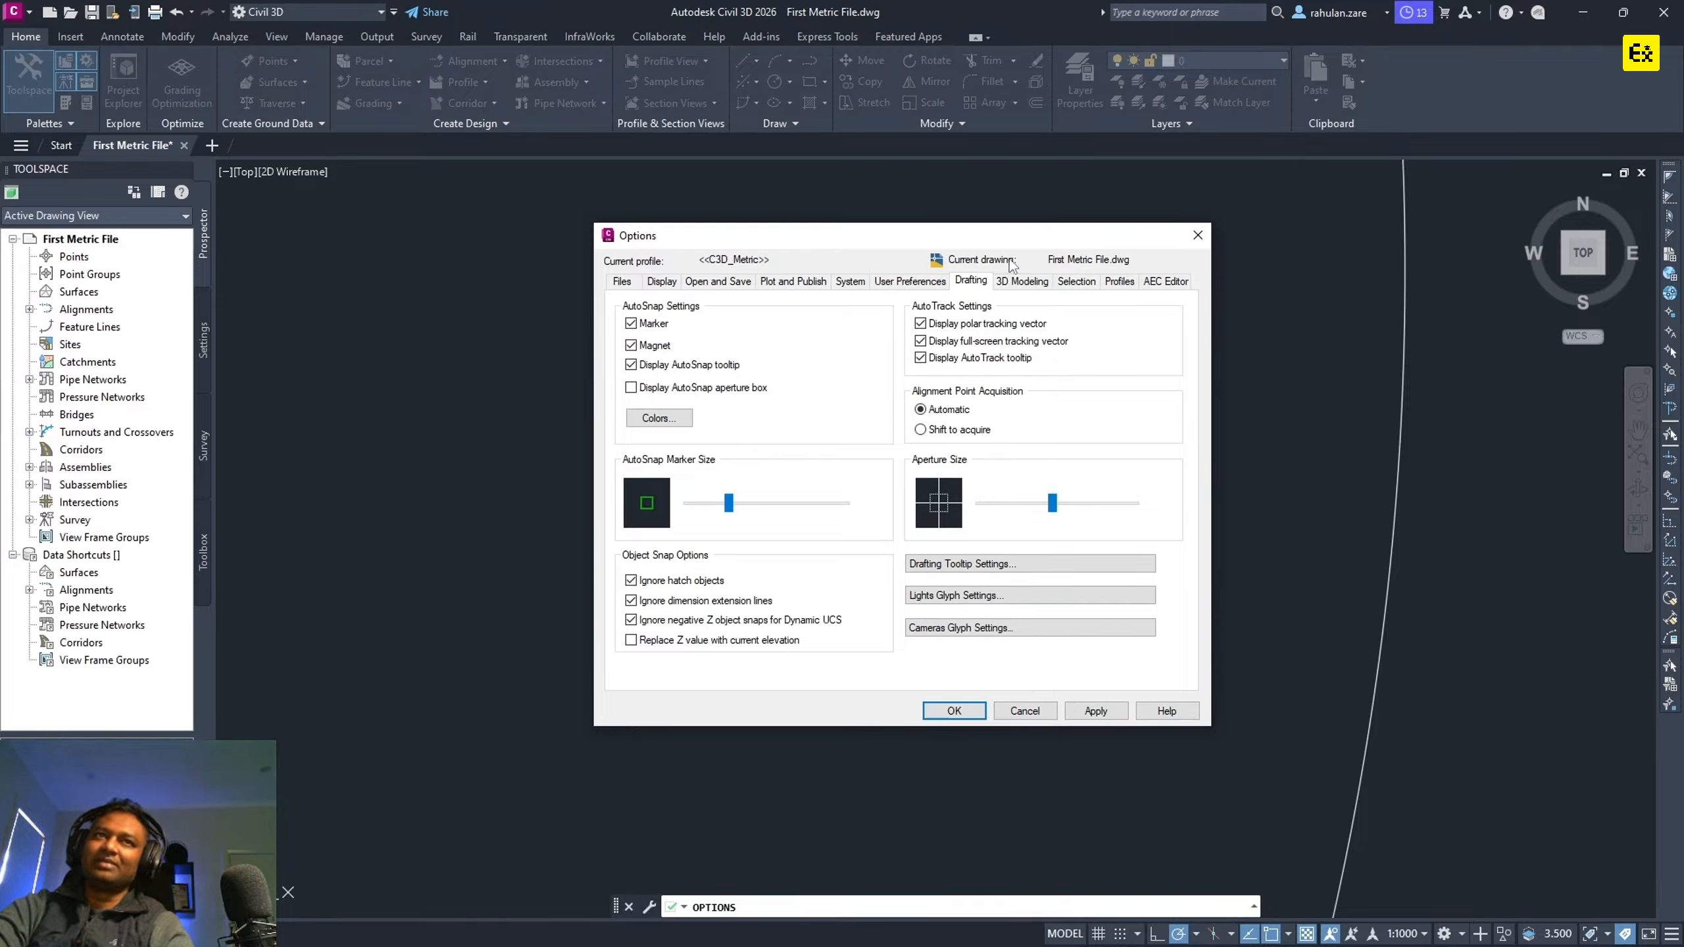
click(1024, 281)
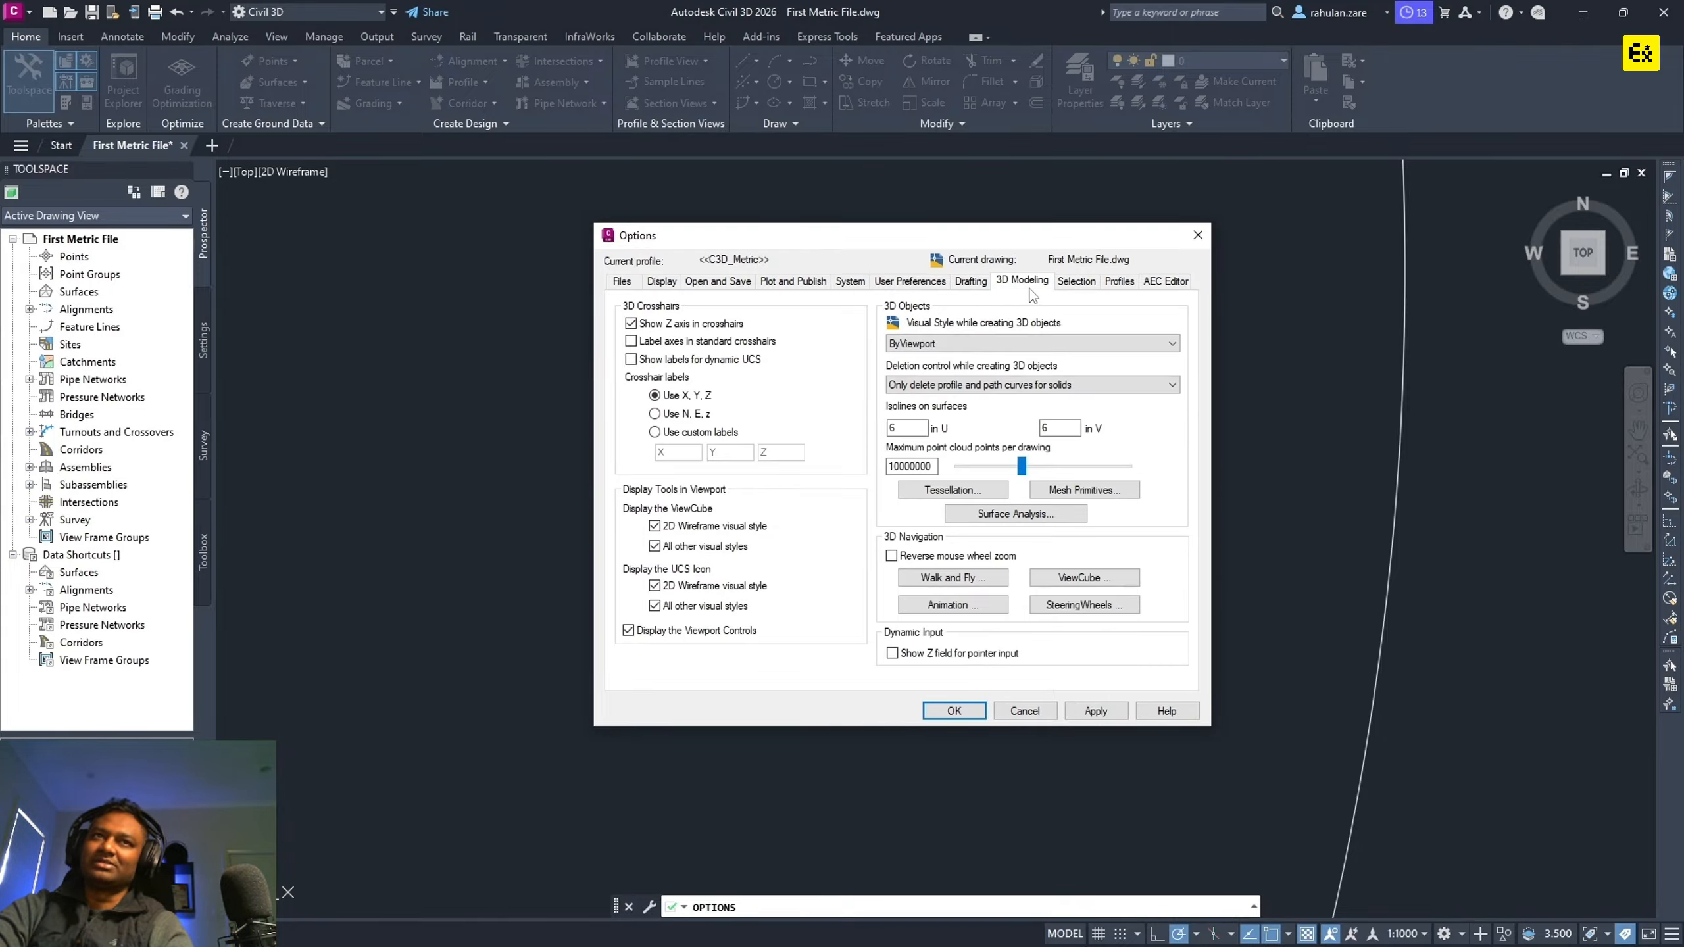
click(1076, 282)
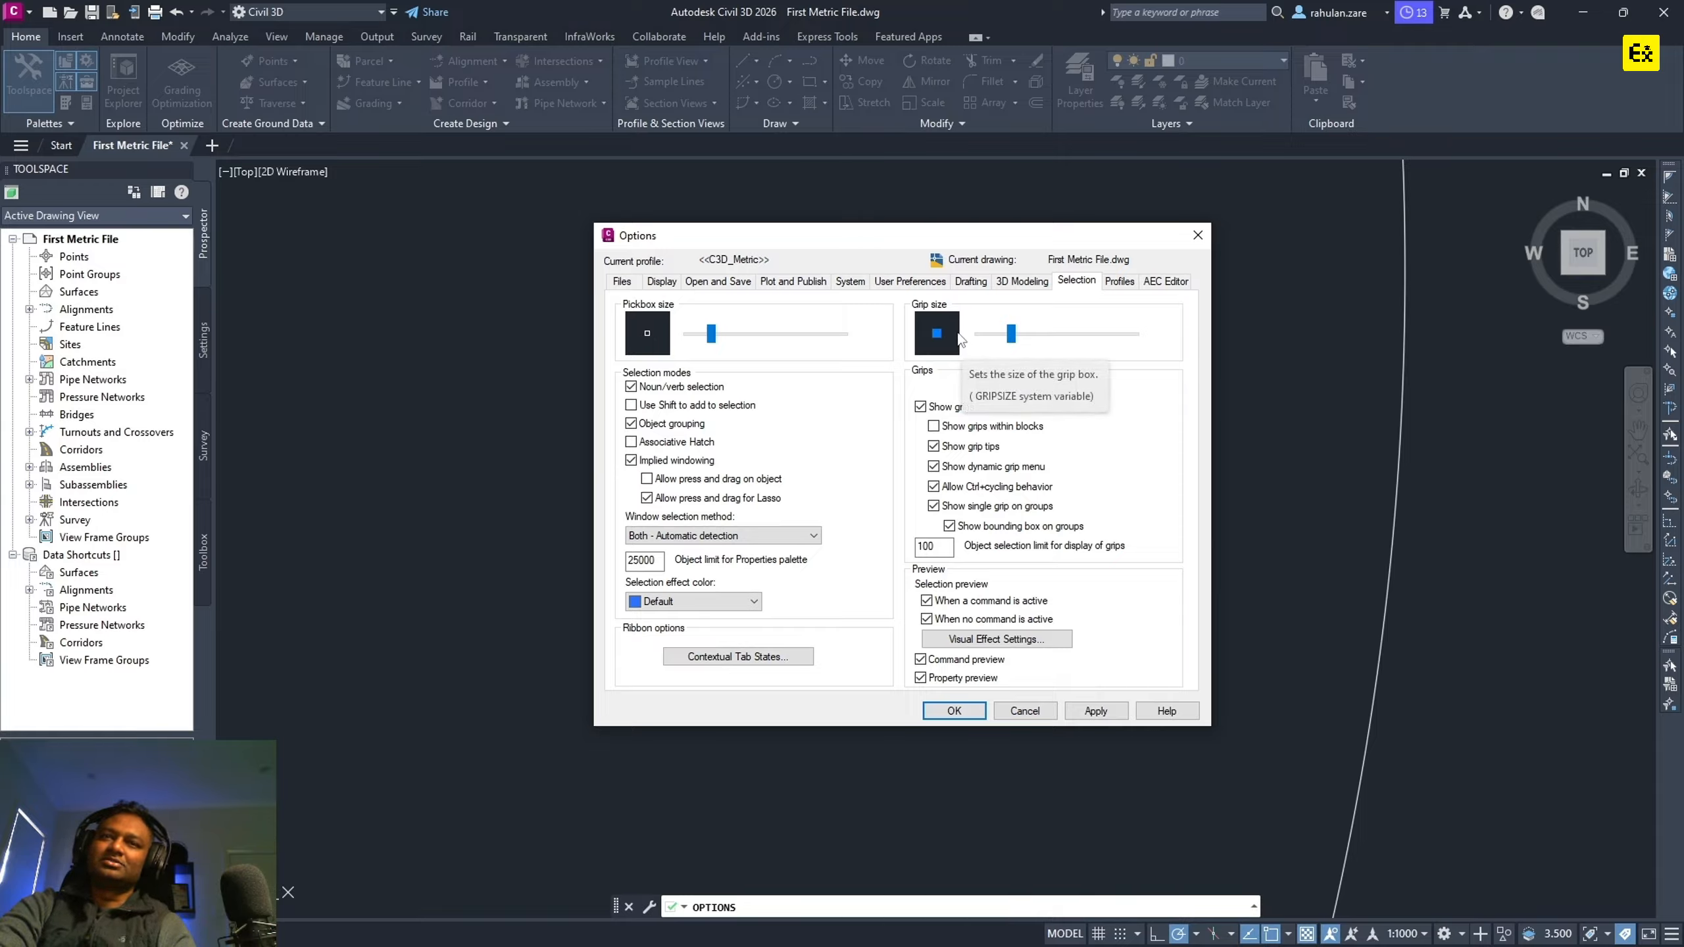
Review the available Profiles and the AEC Editor options, and close the Options dialog.
click(1120, 281)
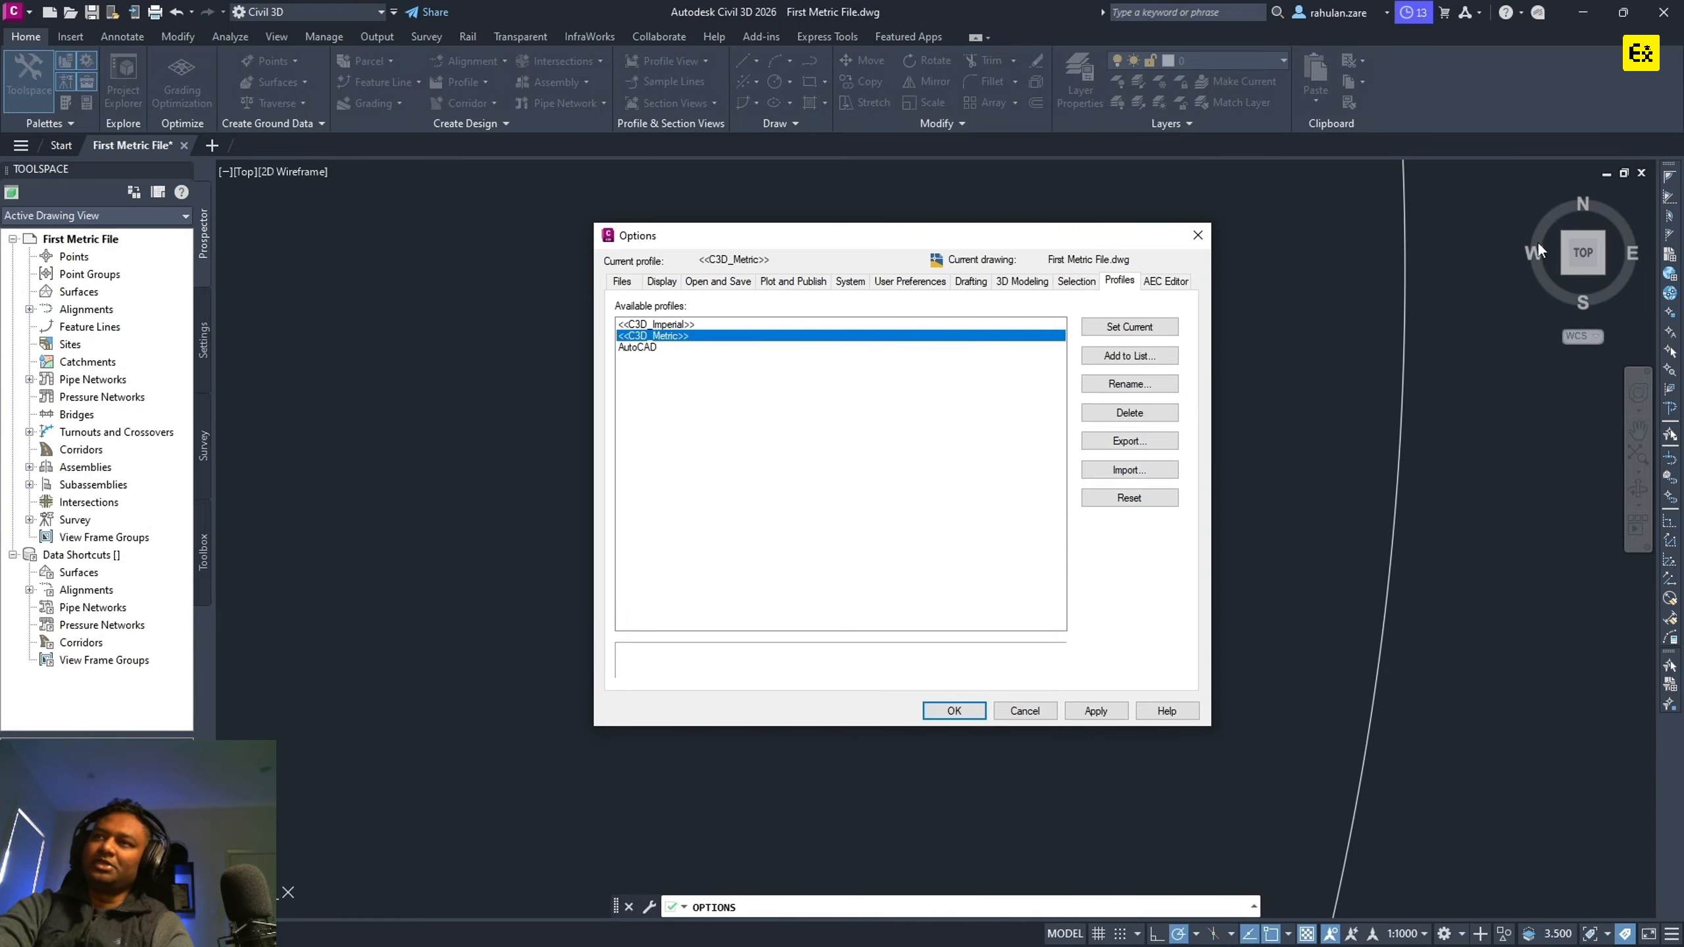
click(1168, 281)
click(955, 711)
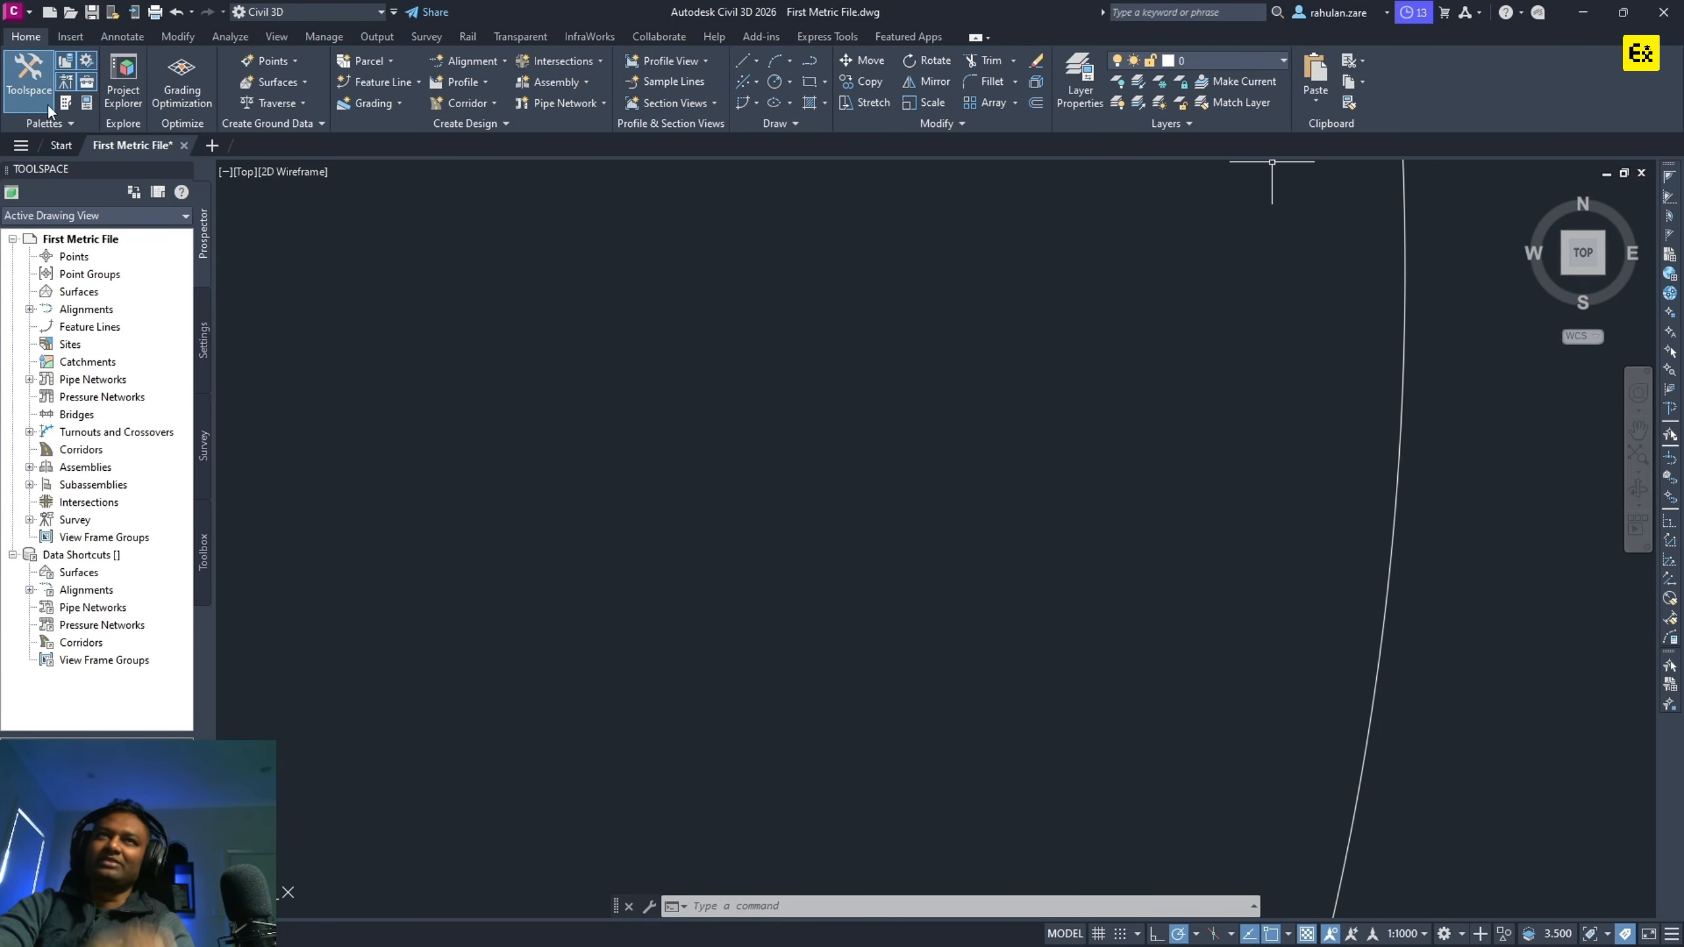
Add the Profile View command to the Quick Access Toolbar and remove it again.
click(394, 12)
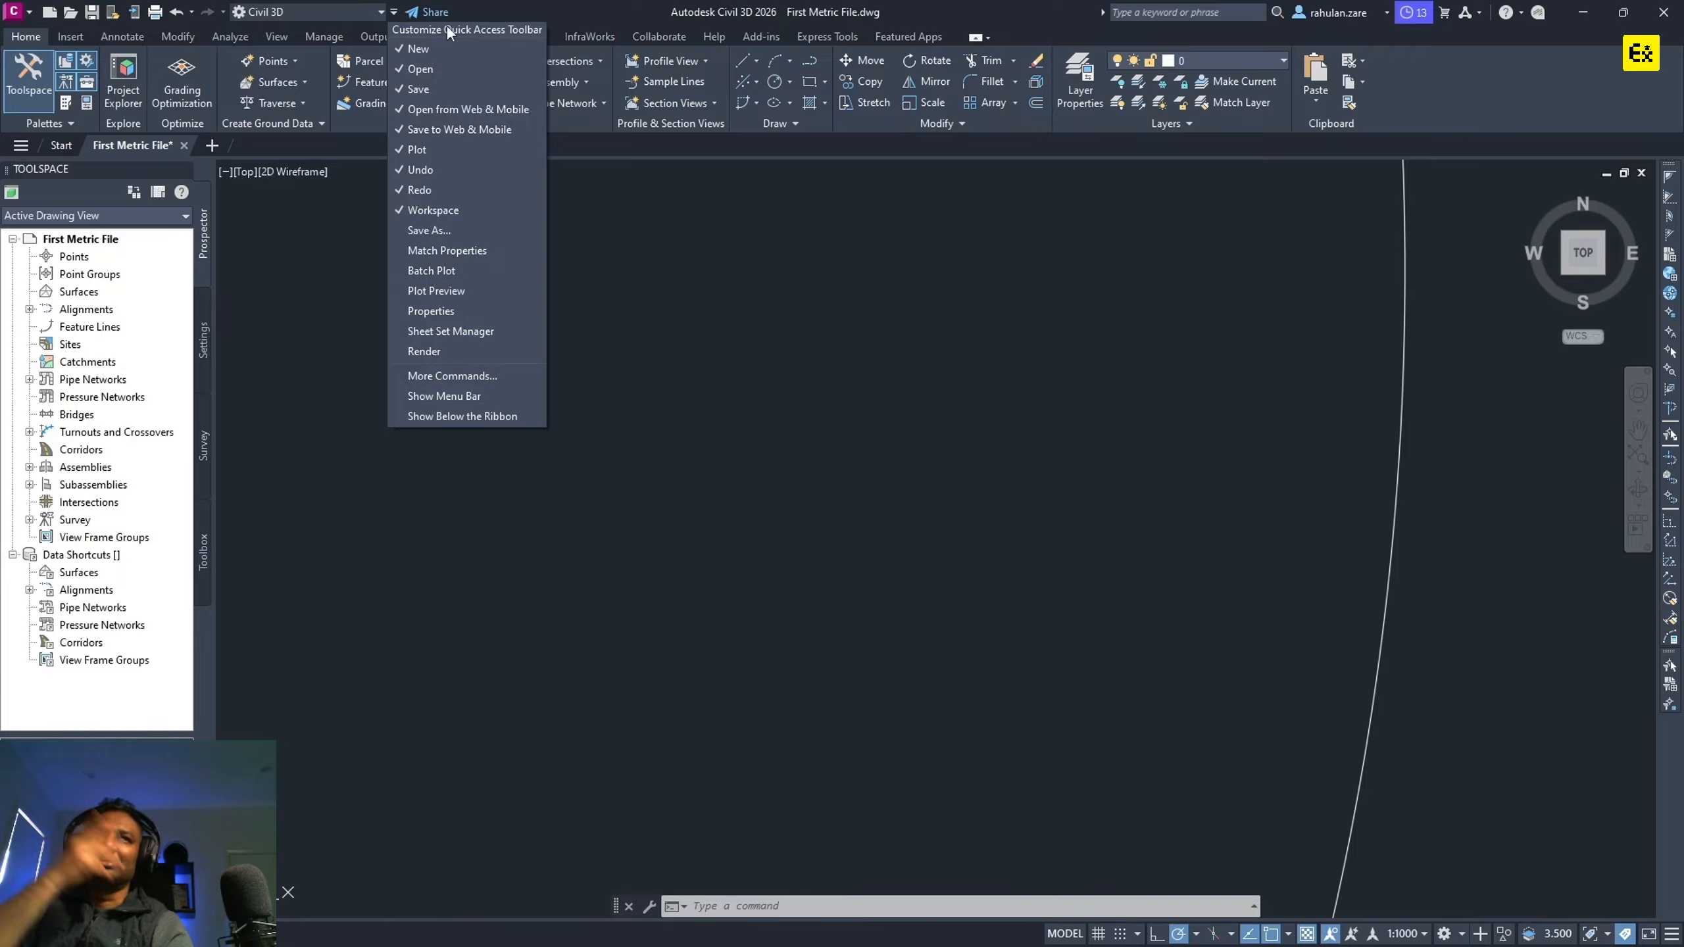
right_click(659, 67)
right_click(652, 58)
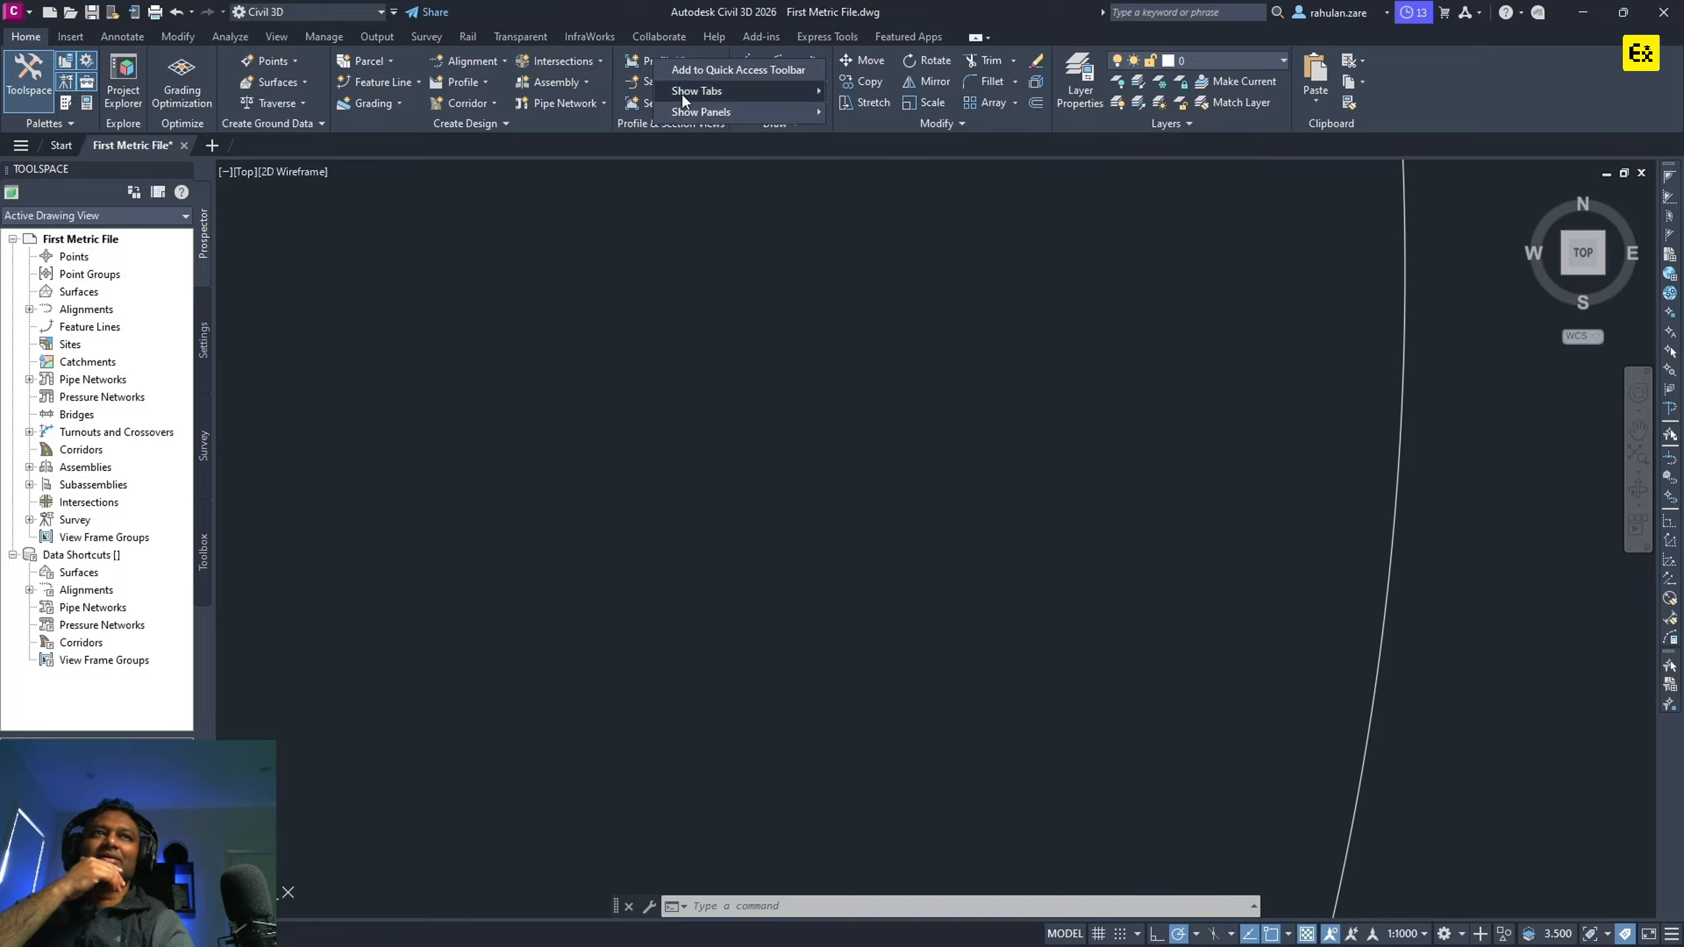
click(699, 71)
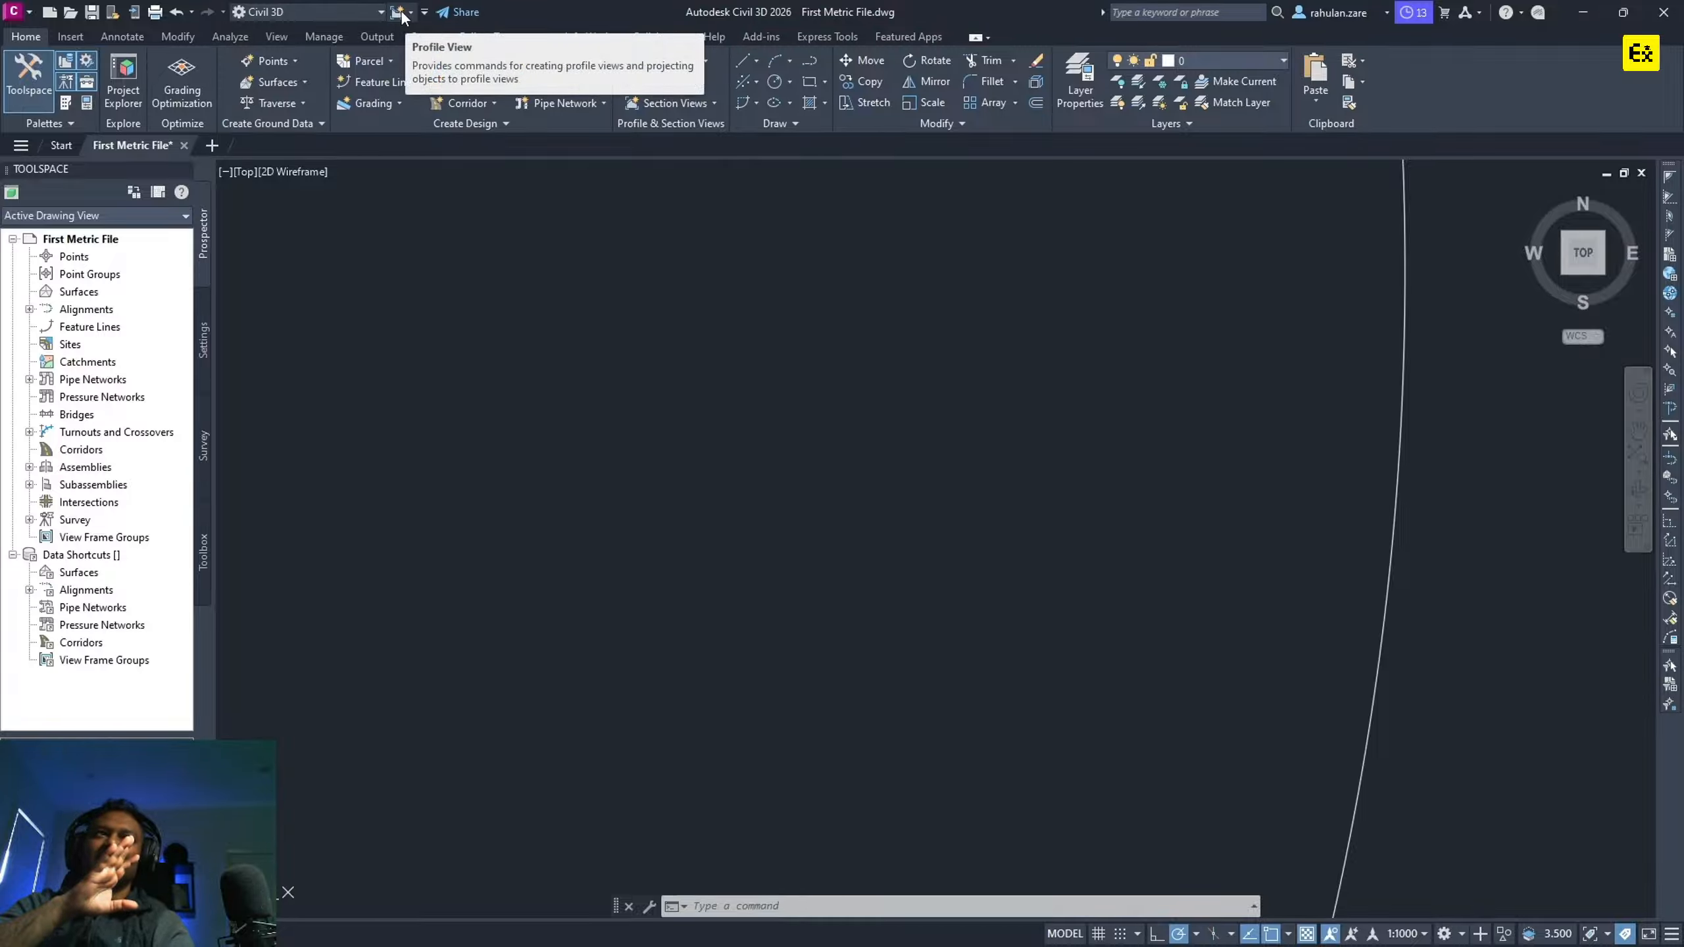
right_click(401, 14)
click(411, 23)
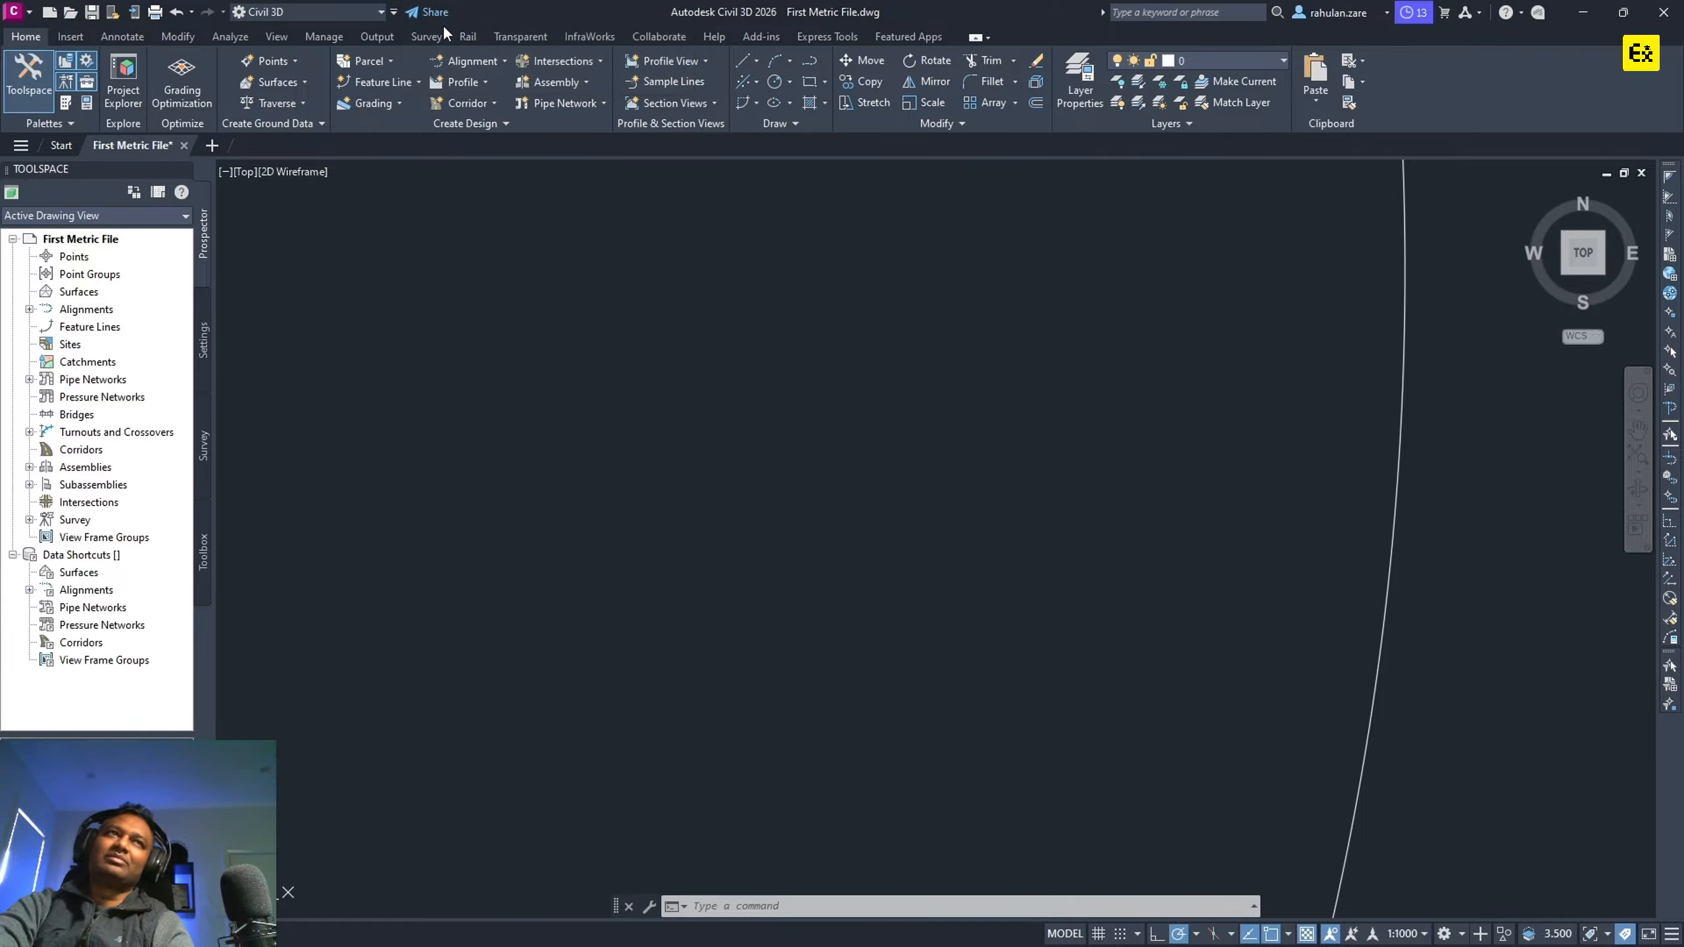
Look over the list of more commands for the Quick Access Toolbar and exit, discarding unsaved changes.
click(395, 13)
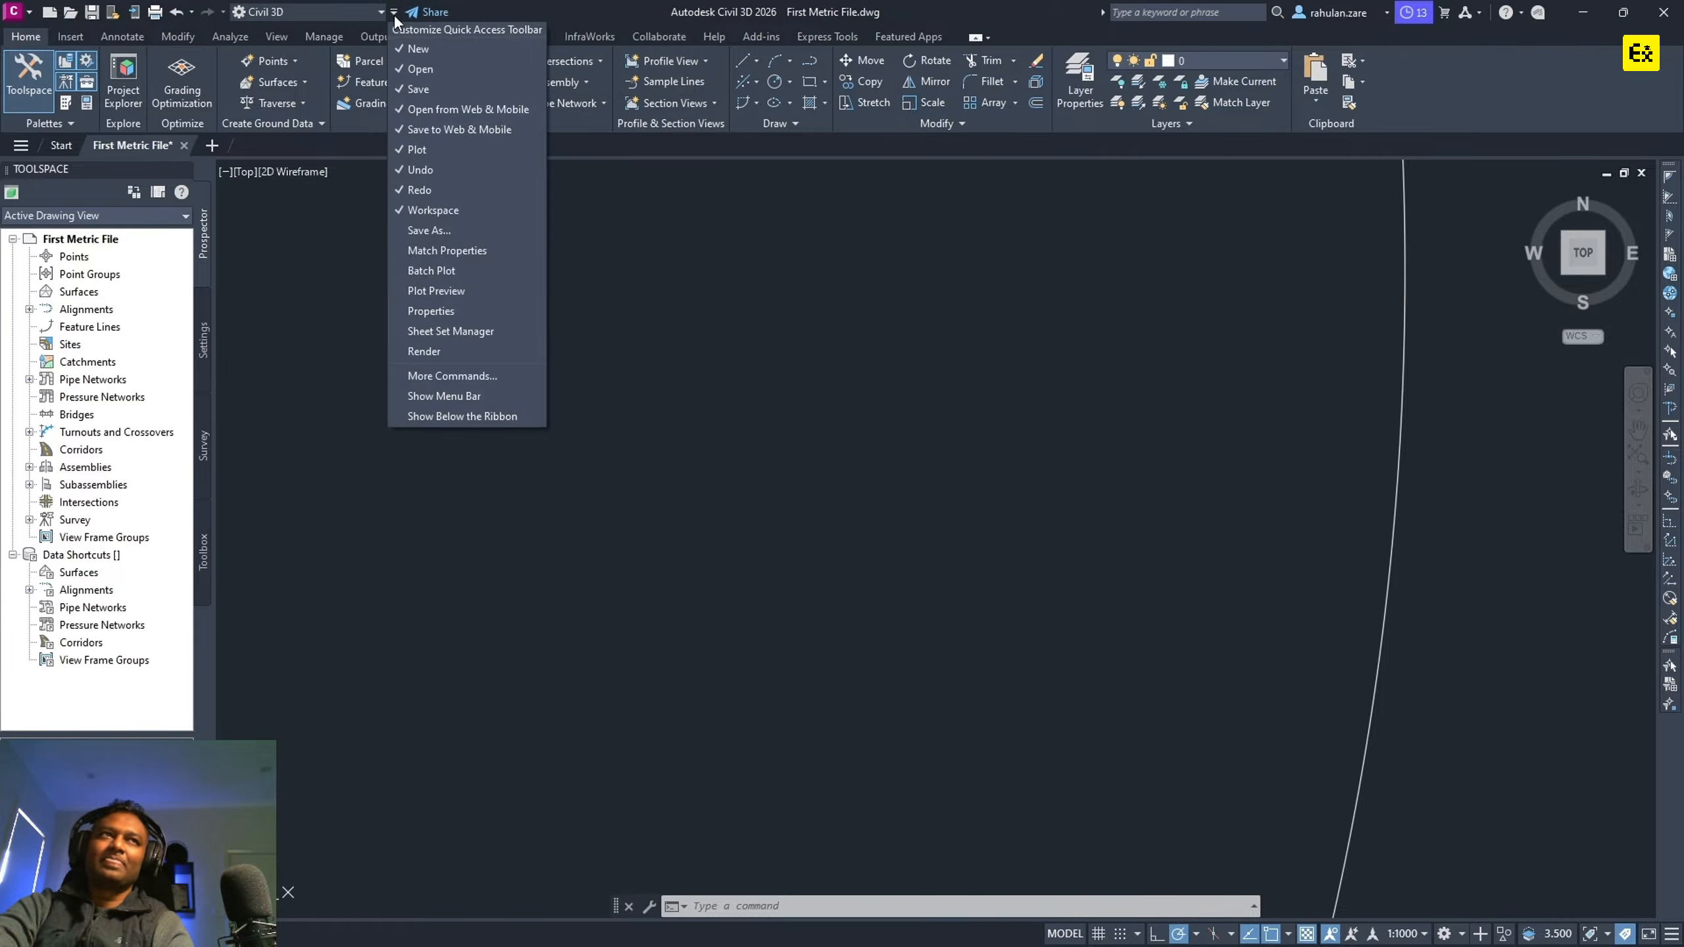
click(437, 376)
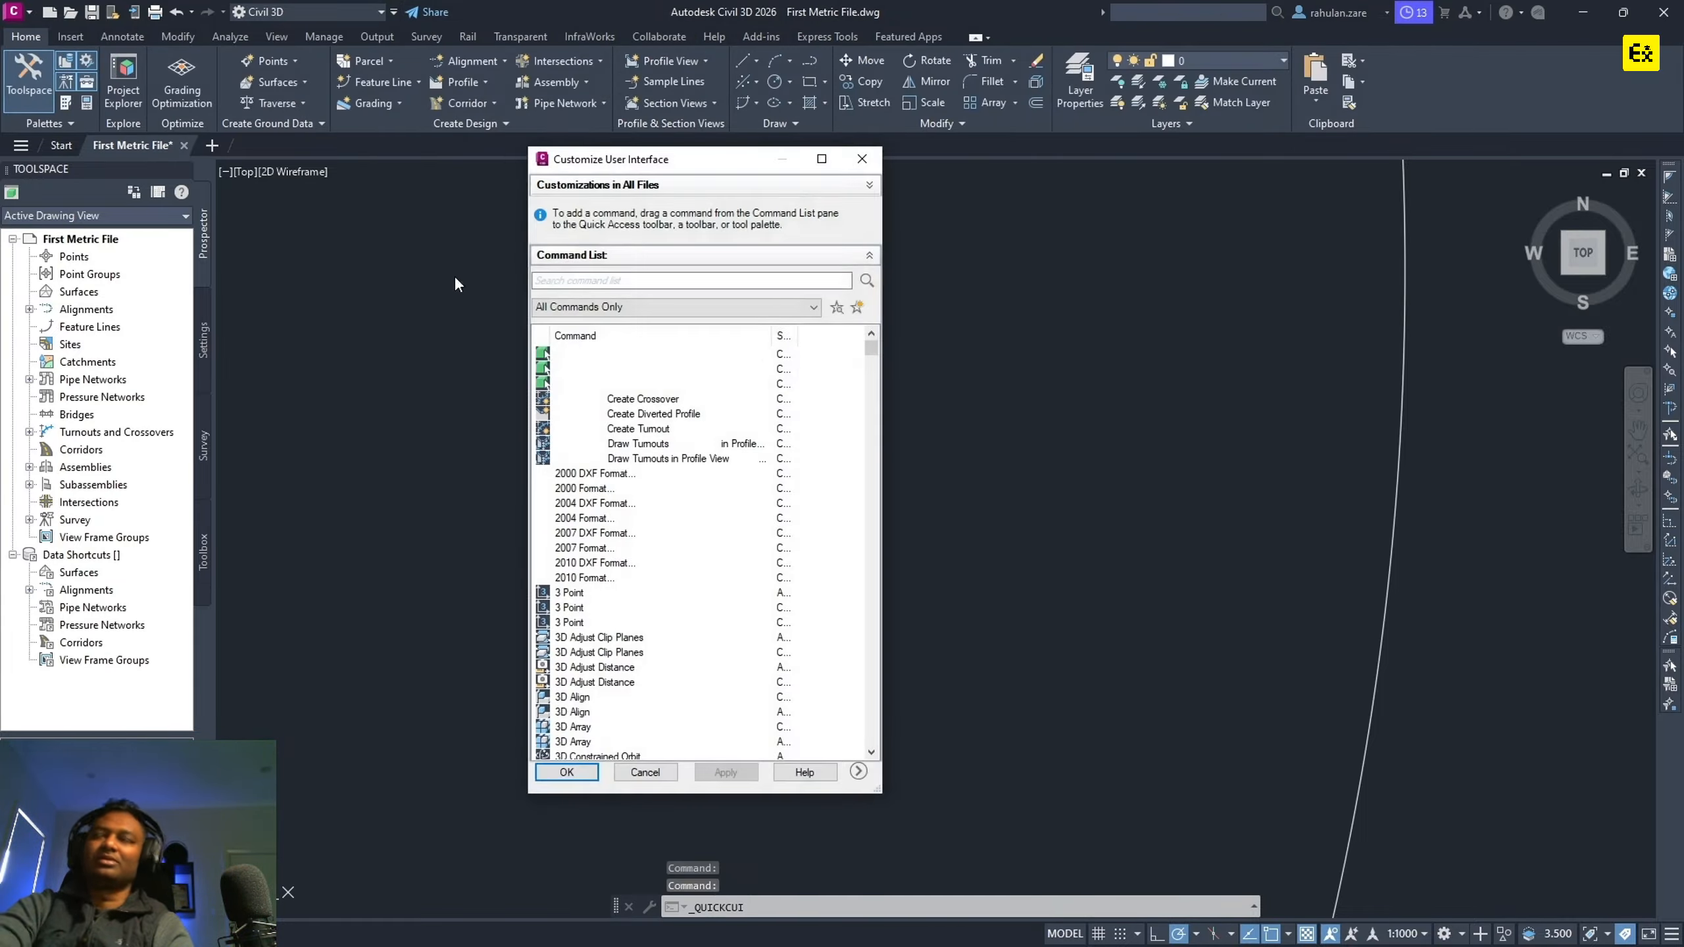
drag(640, 164, 463, 141)
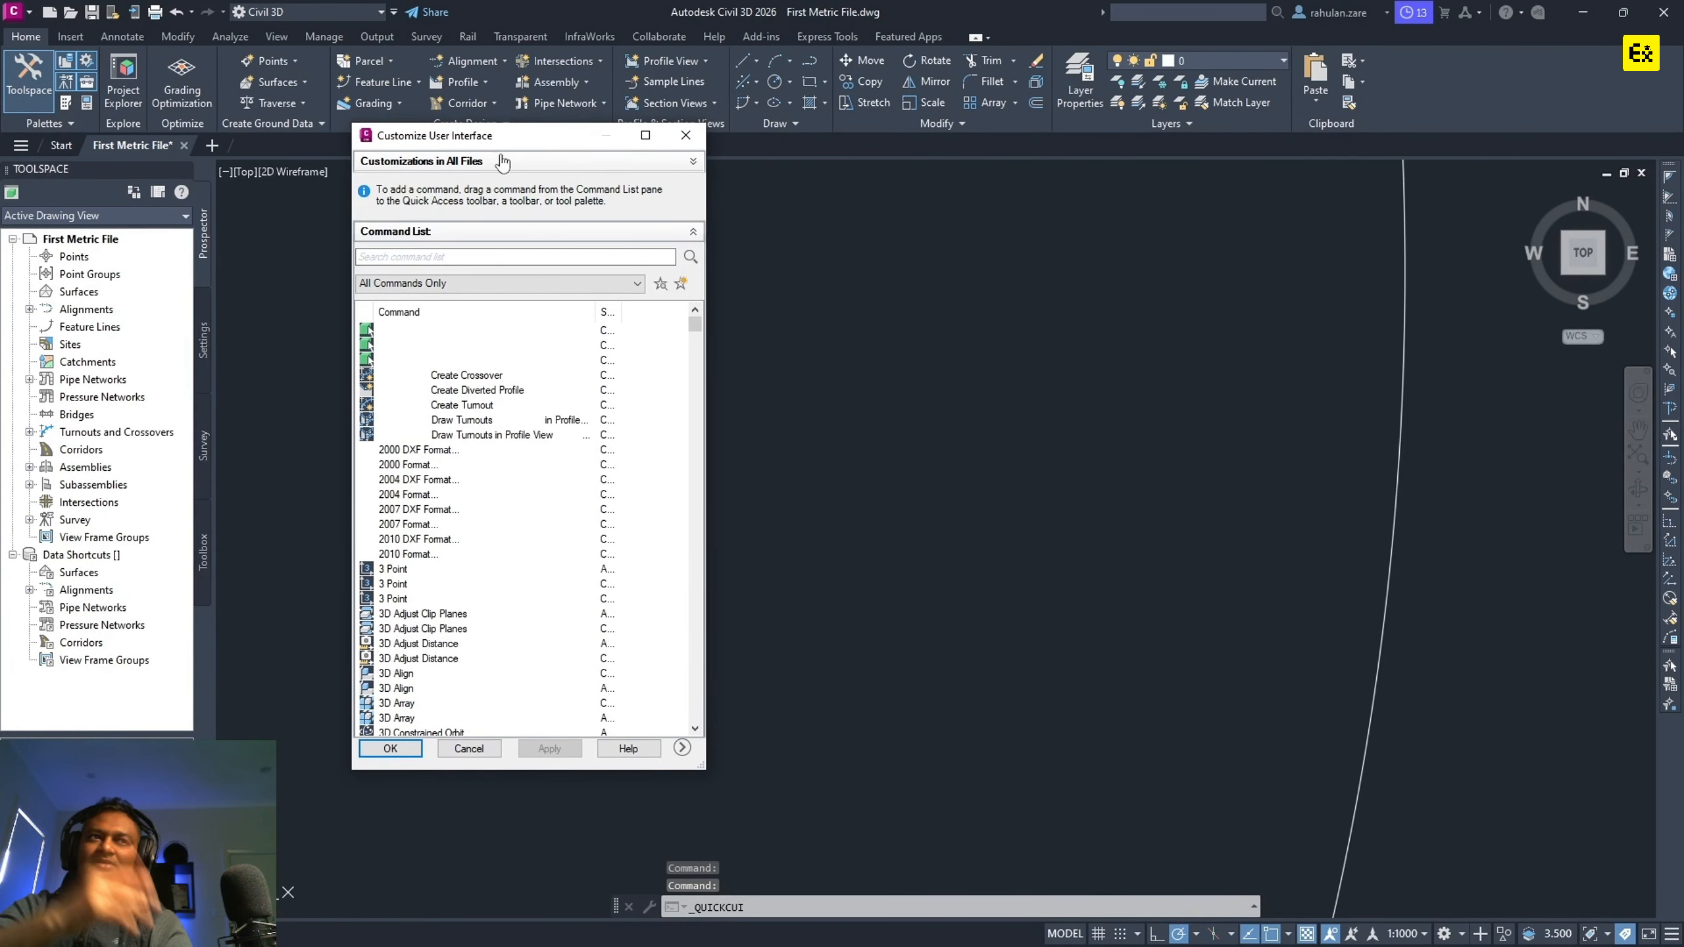
click(417, 495)
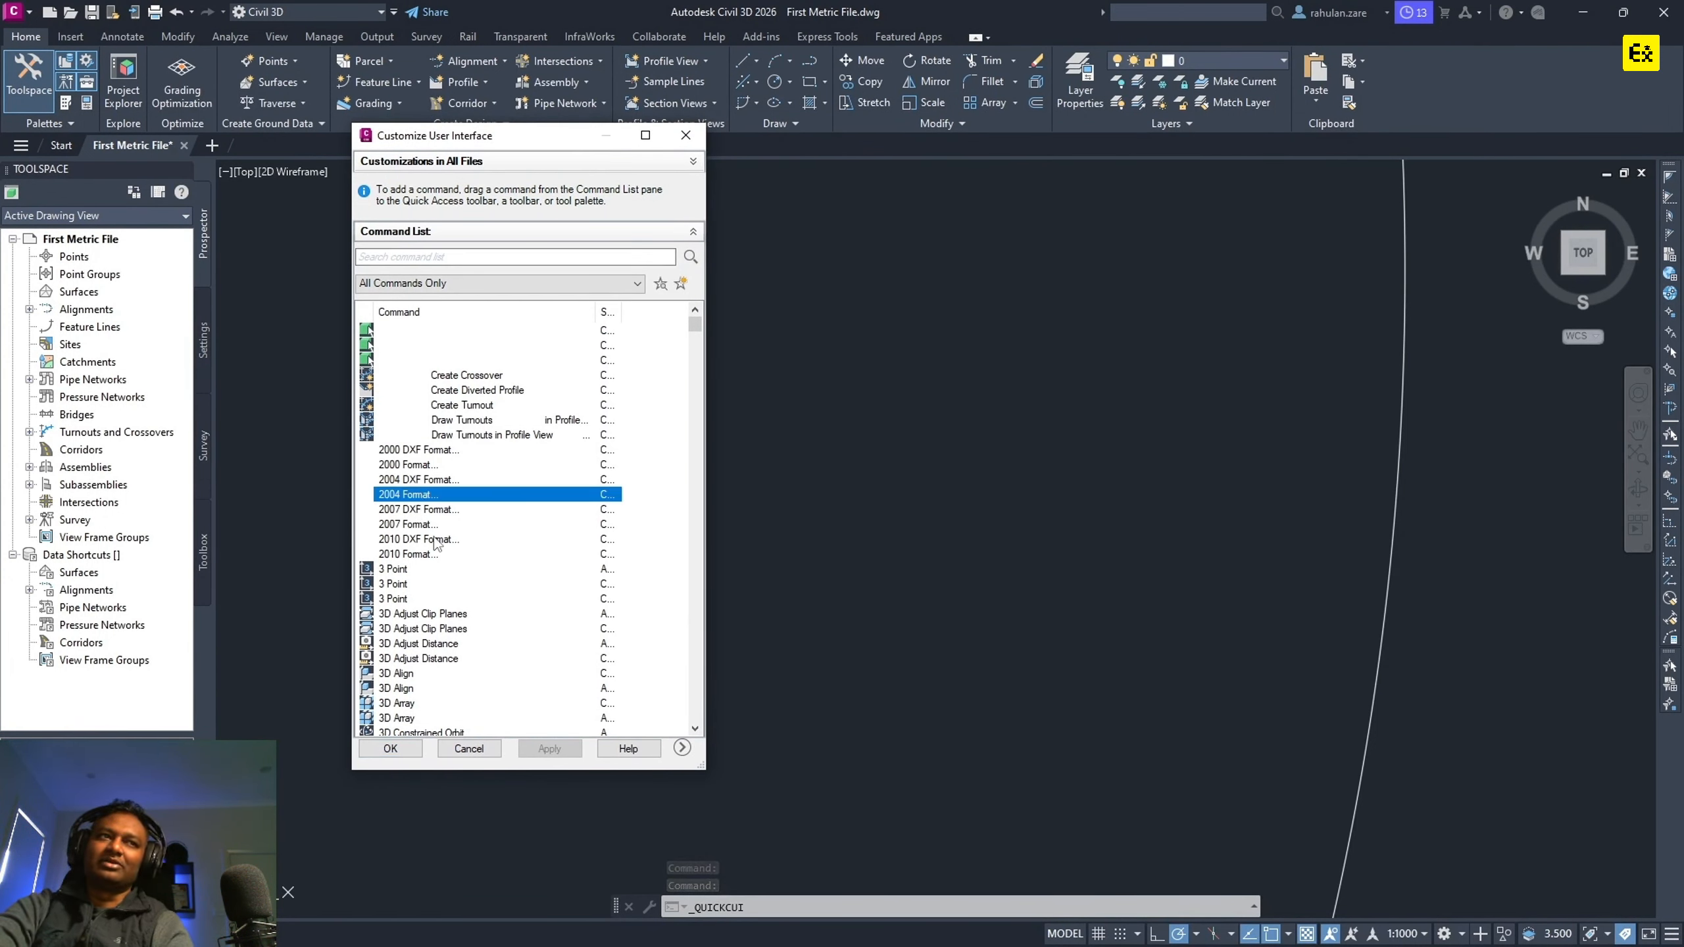
click(686, 136)
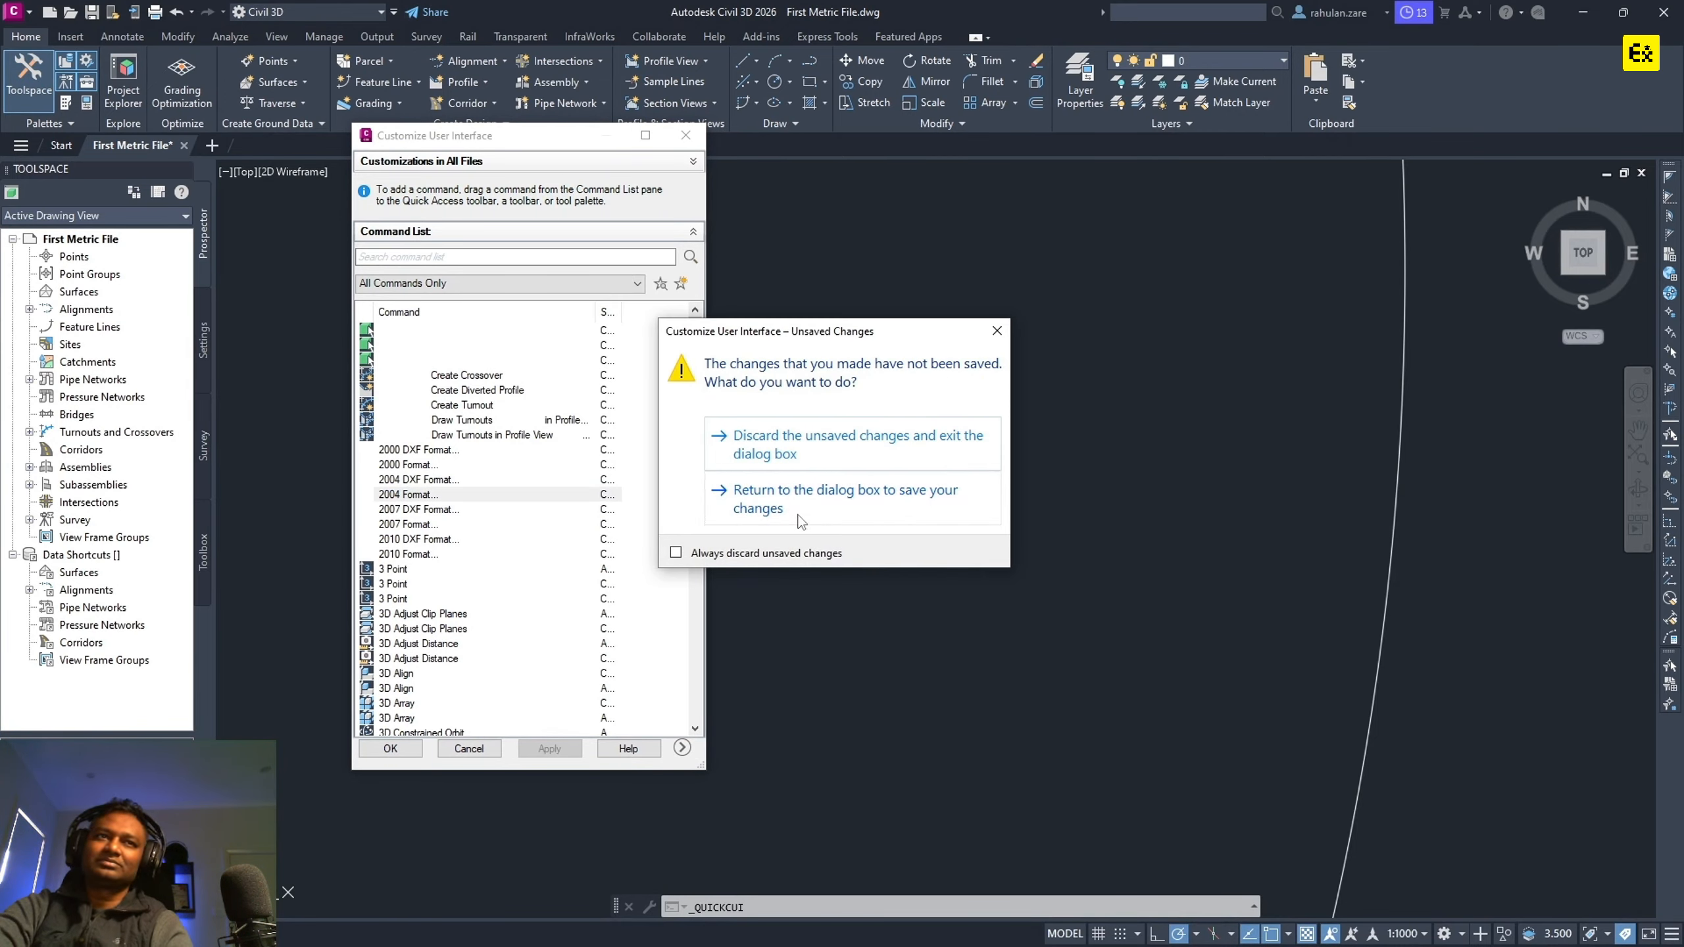
click(797, 457)
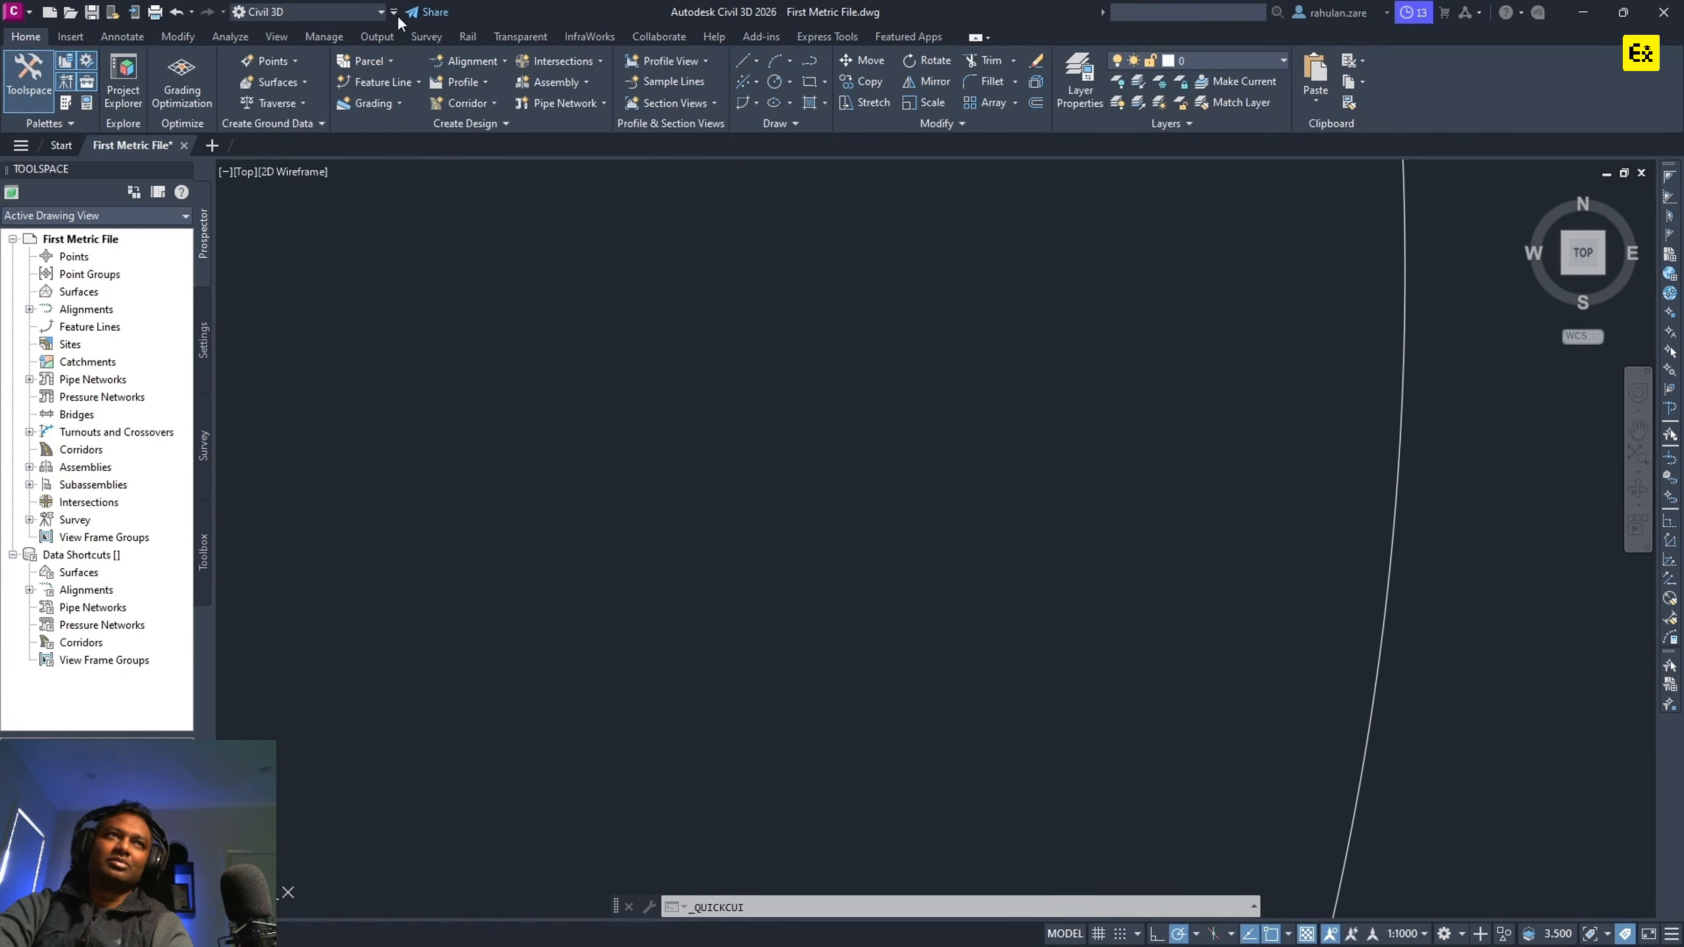
Show the Quick Access Toolbar below the ribbon and move it back above the ribbon.
click(394, 13)
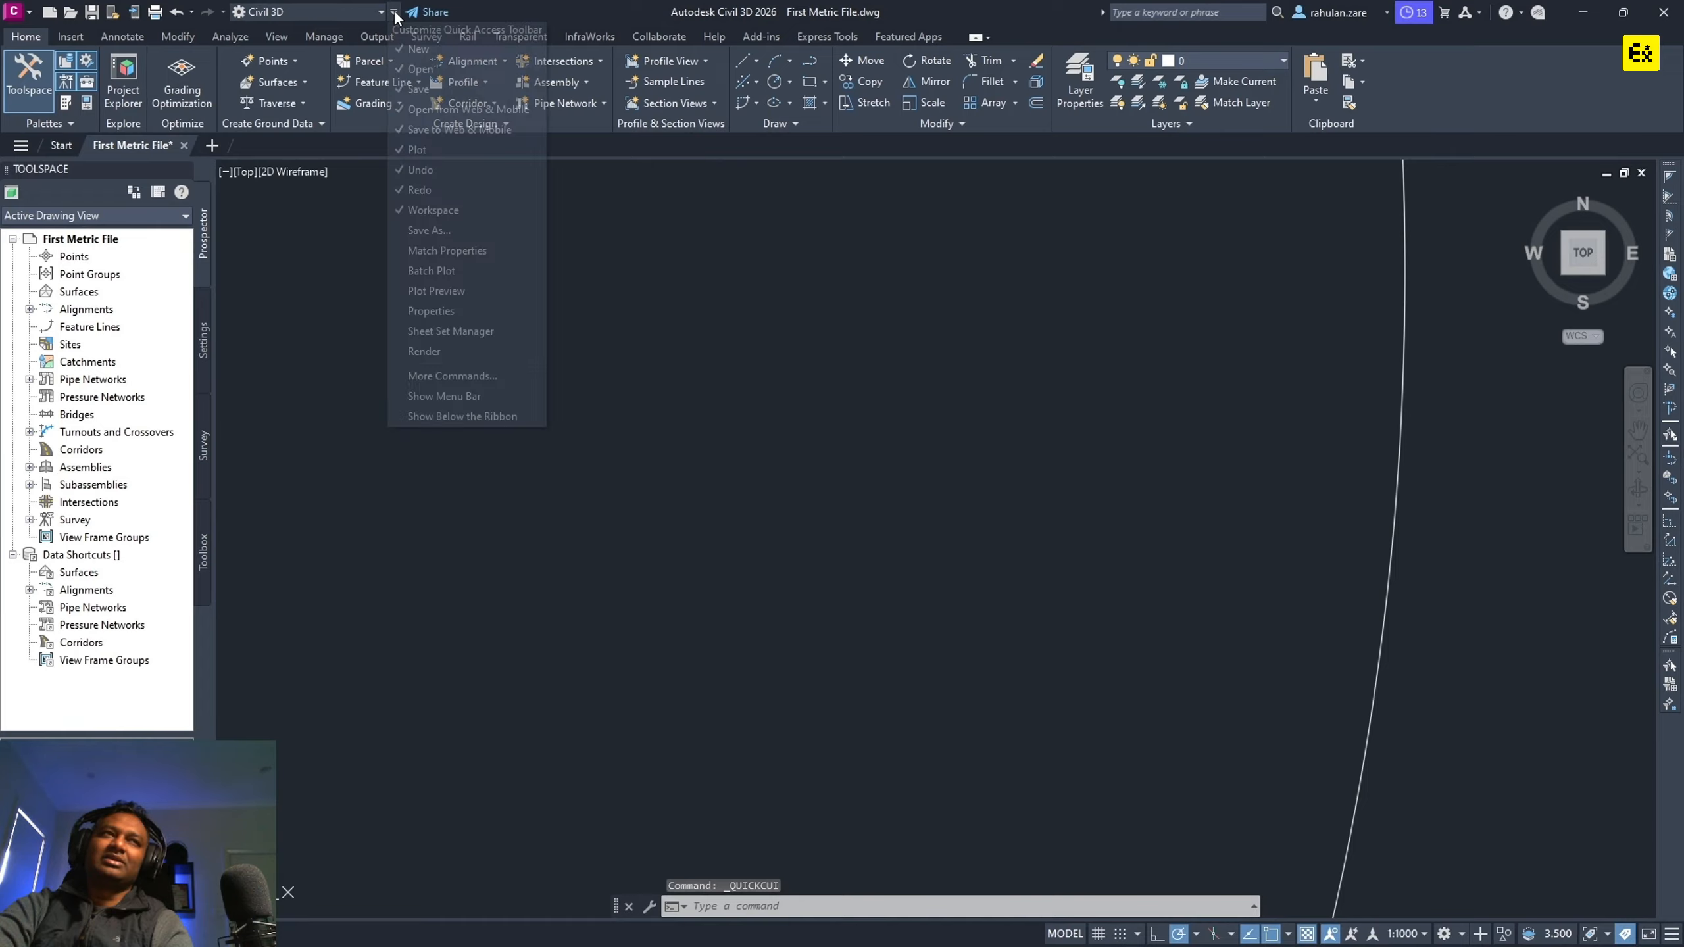
click(457, 416)
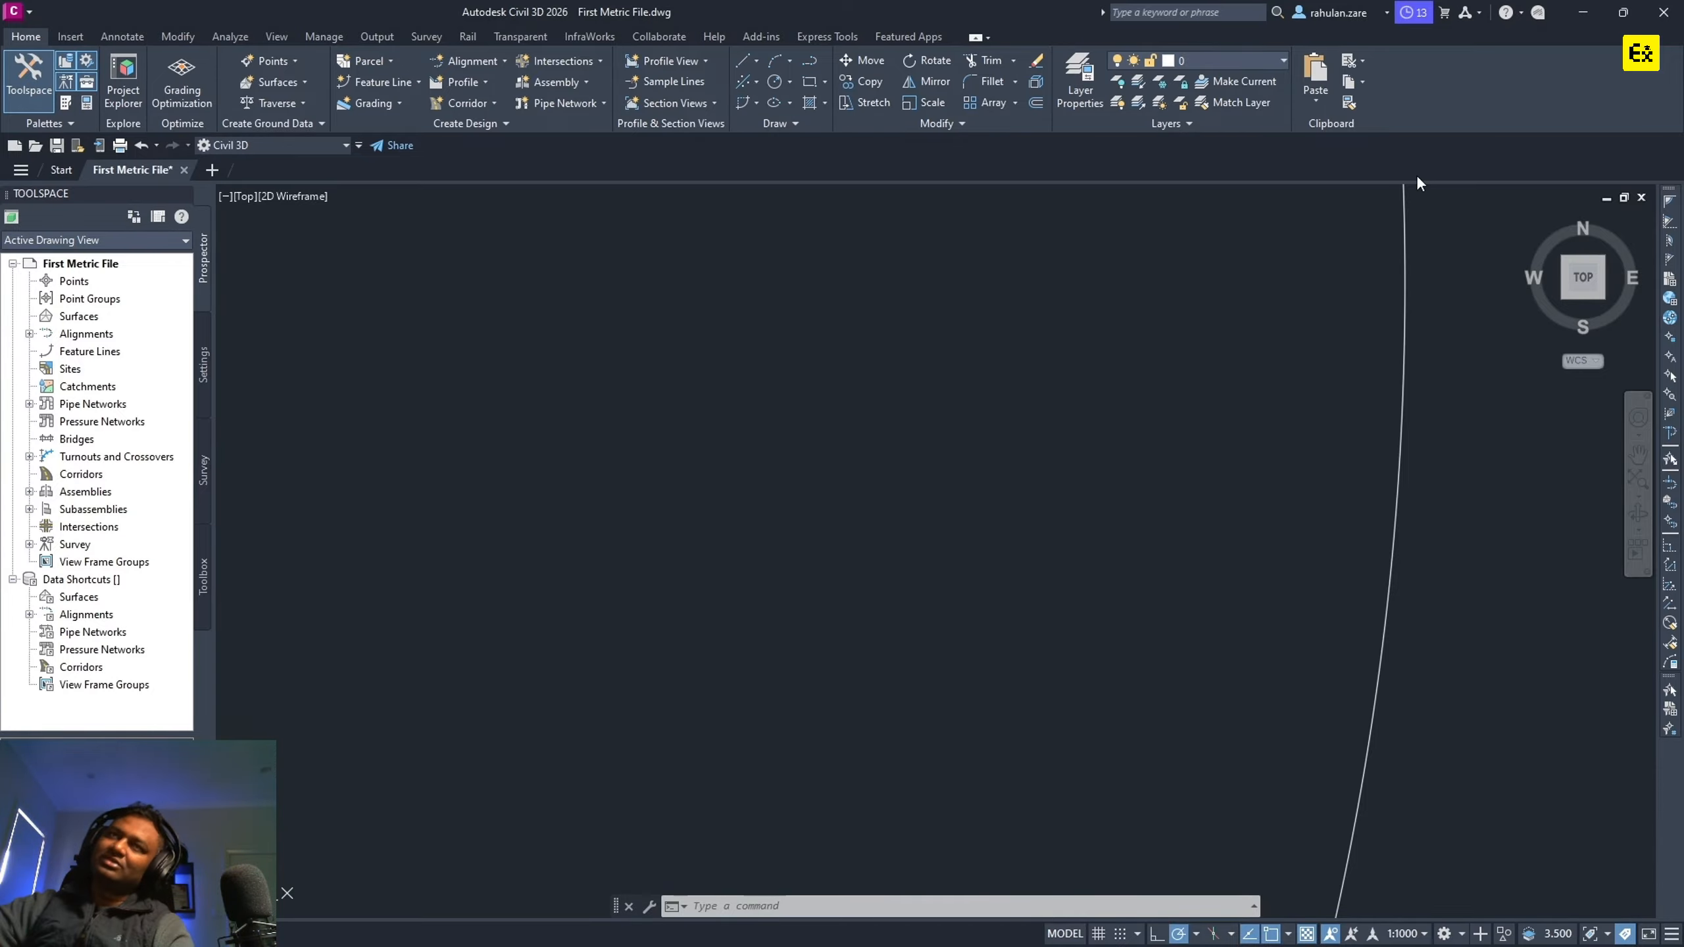
click(358, 145)
click(392, 548)
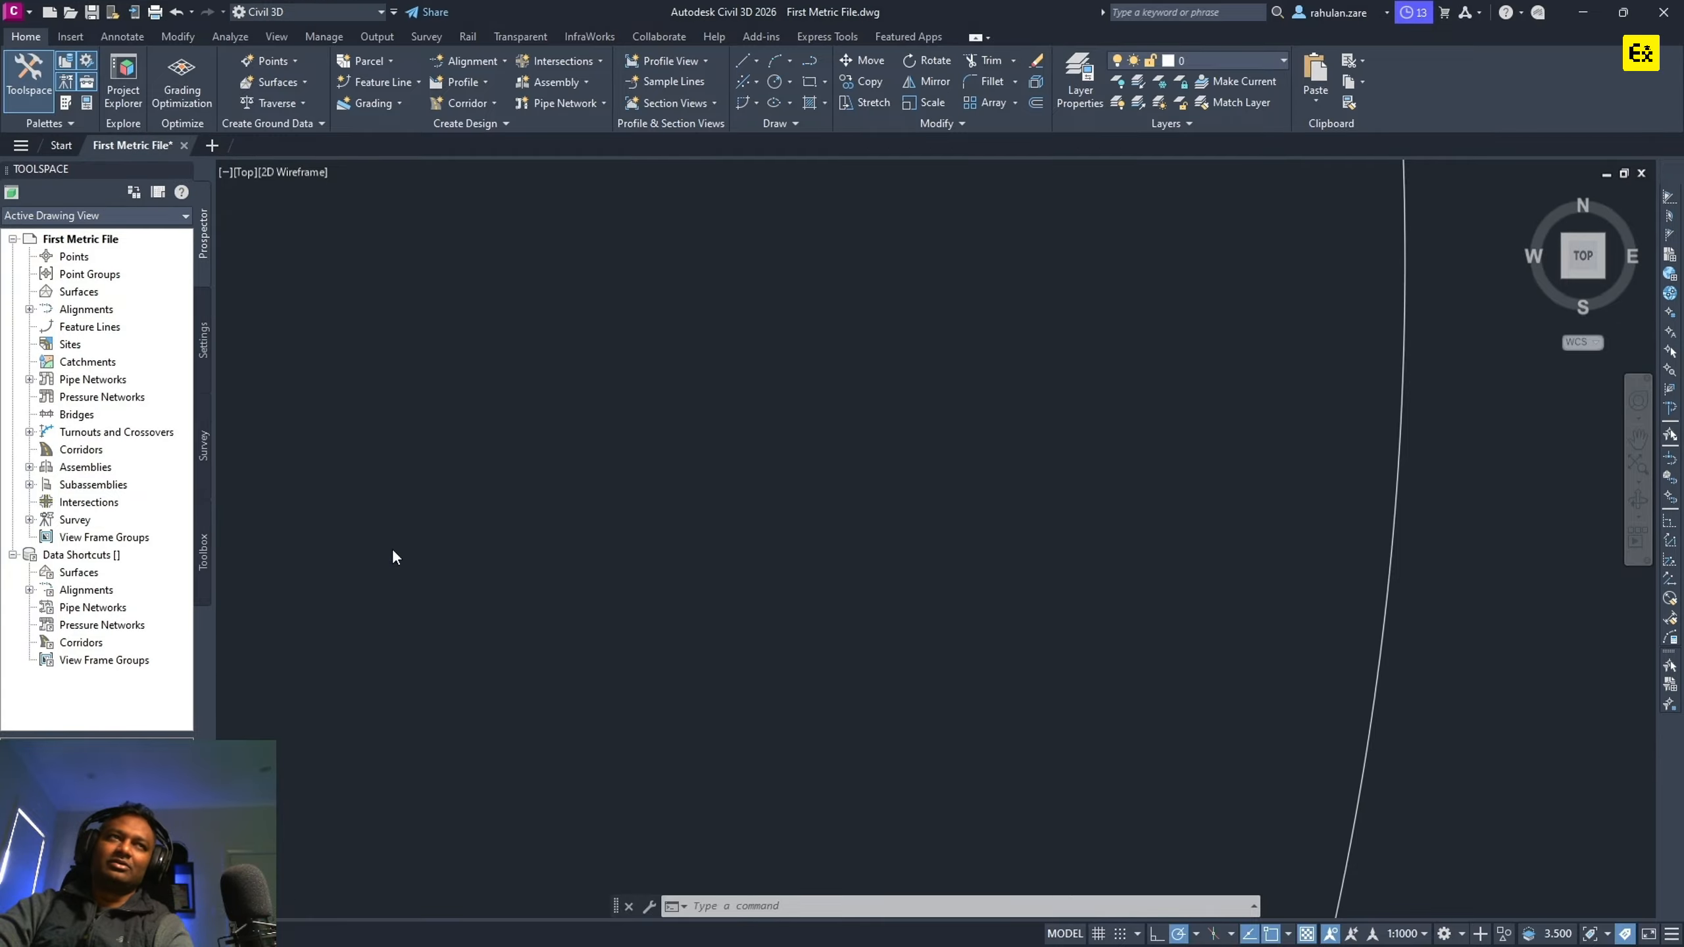
Show the classic menu bar and look through its menus.
click(395, 12)
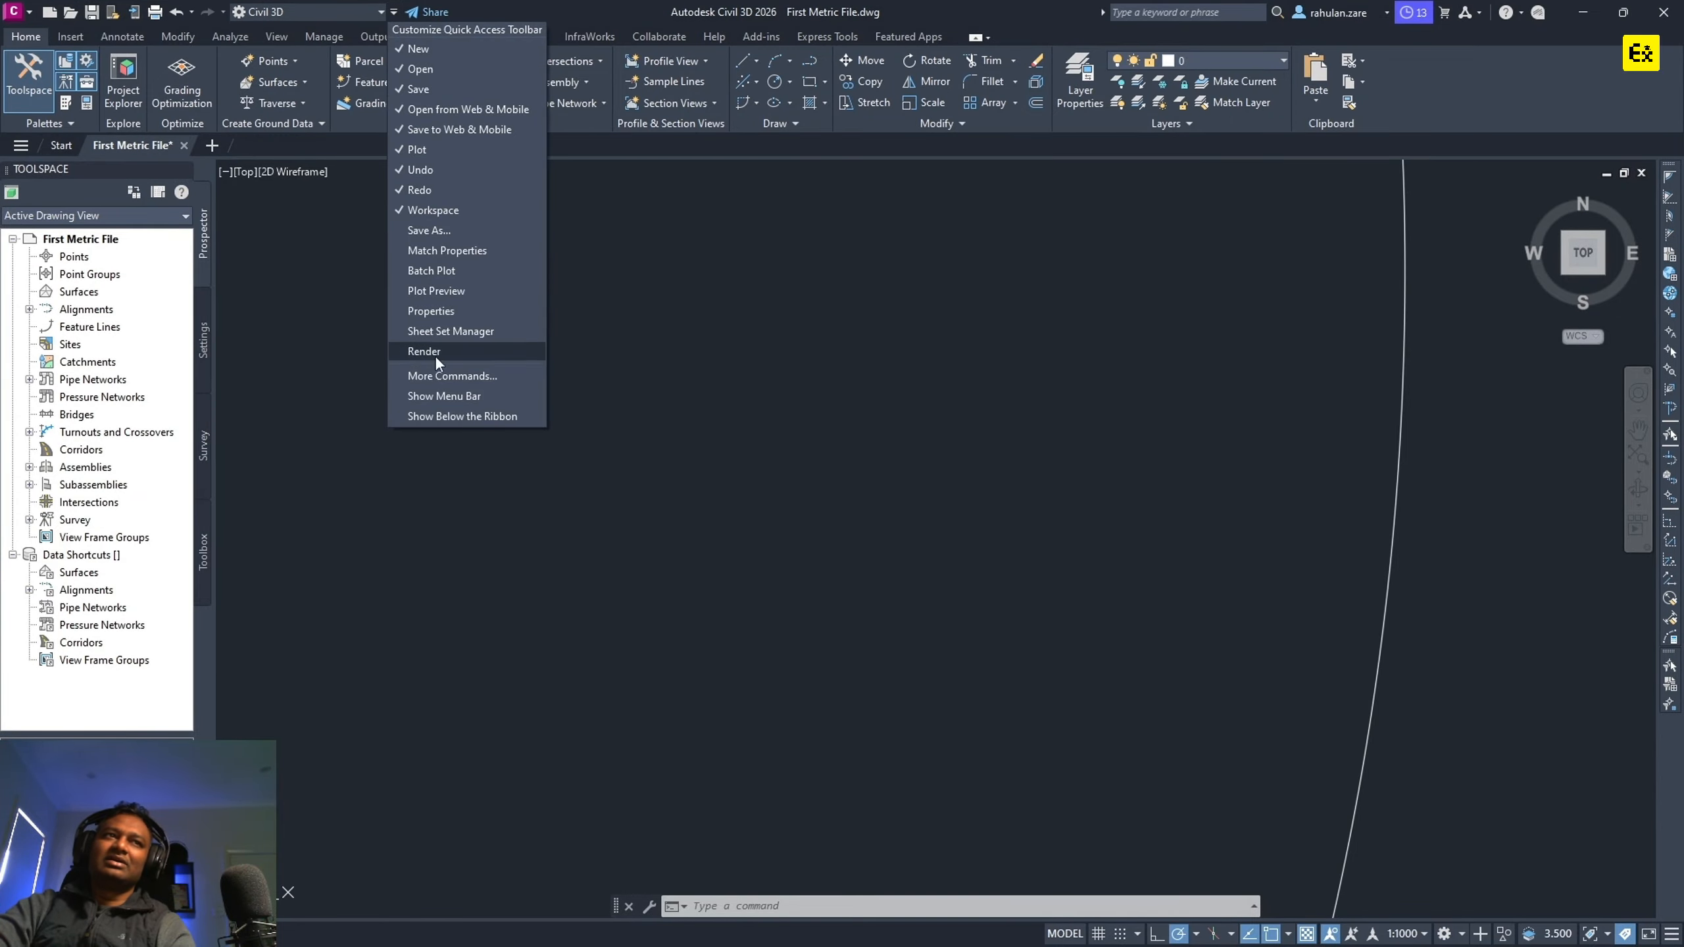
click(446, 397)
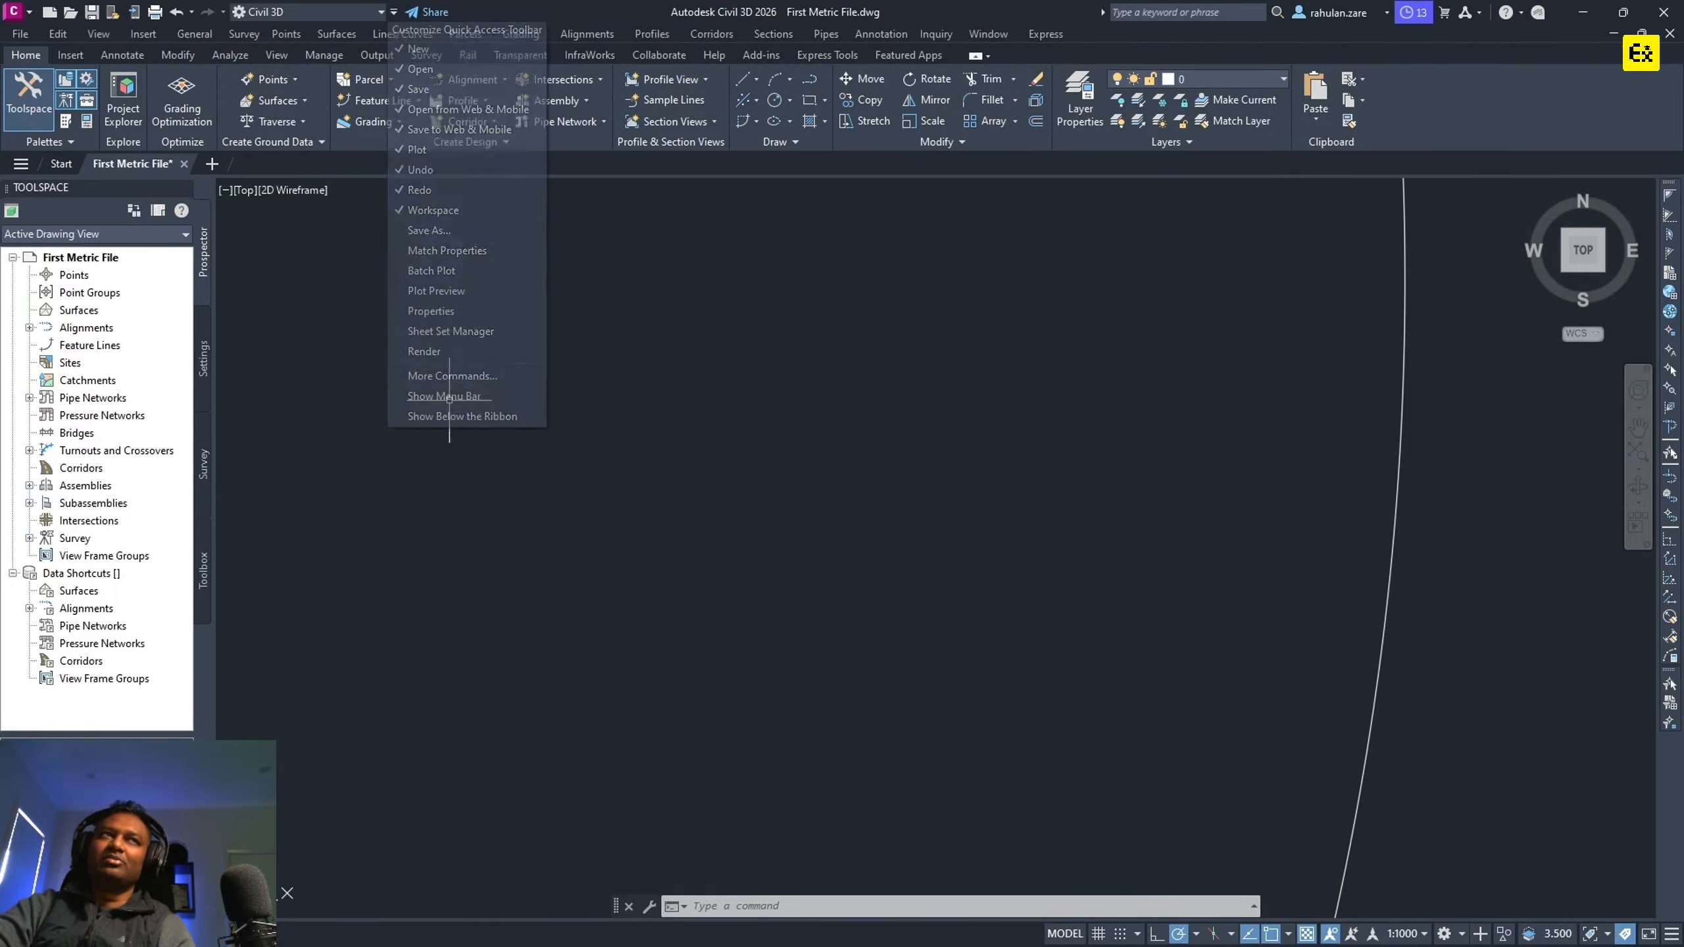
click(19, 34)
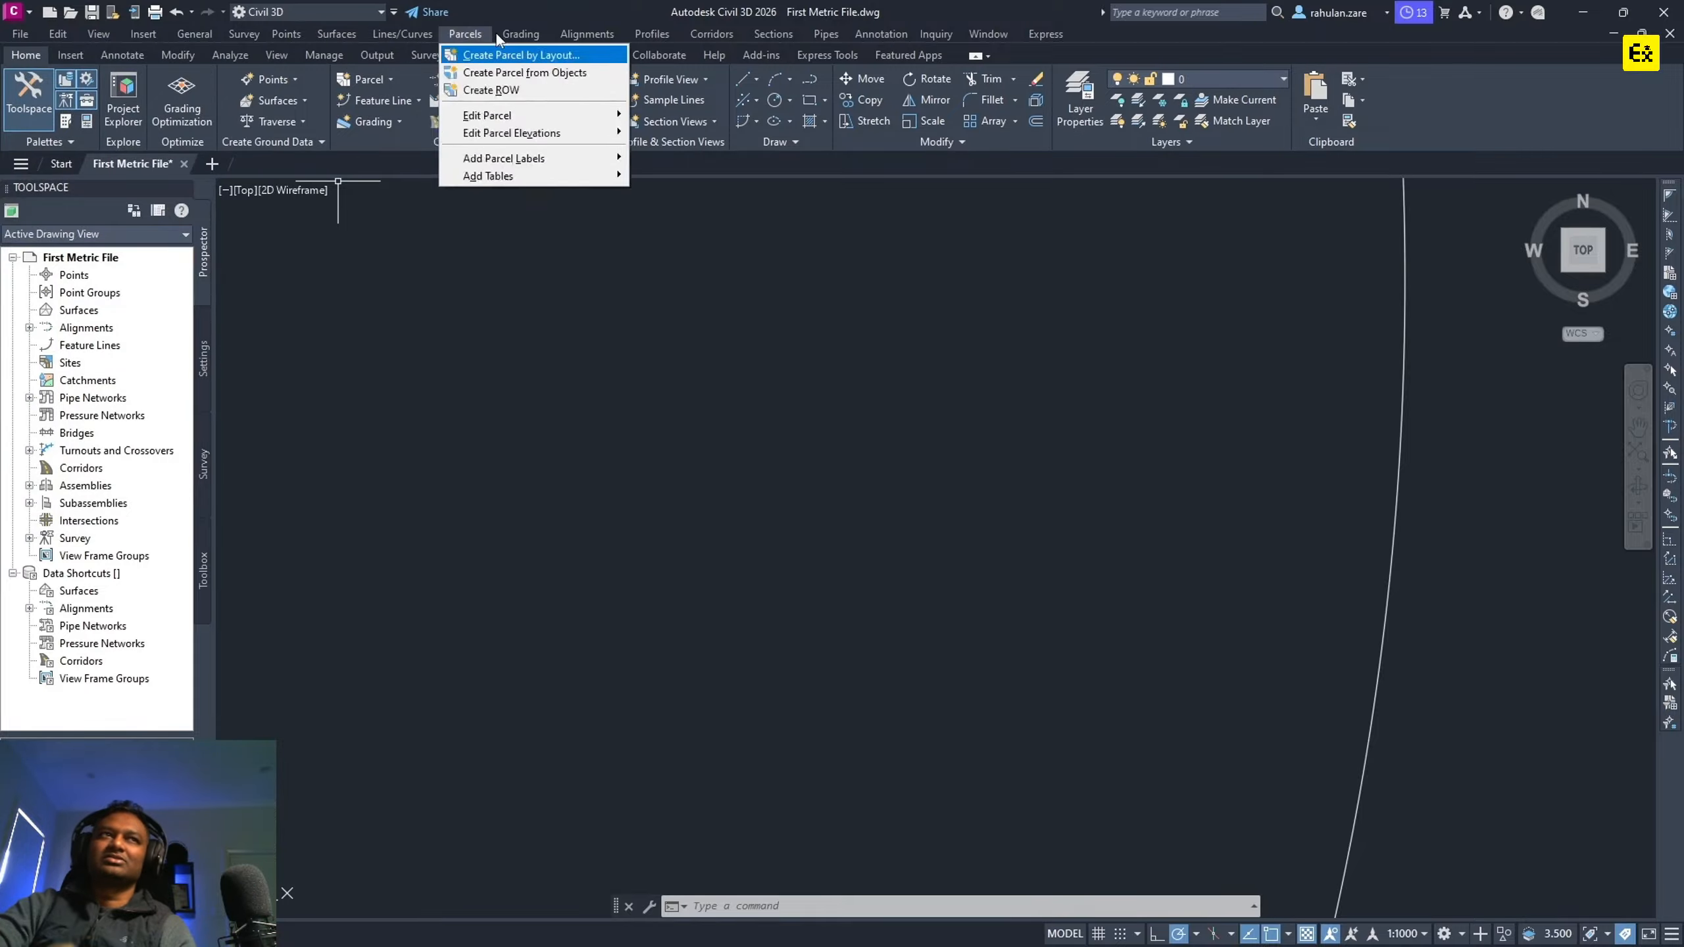
mouse_move(988, 33)
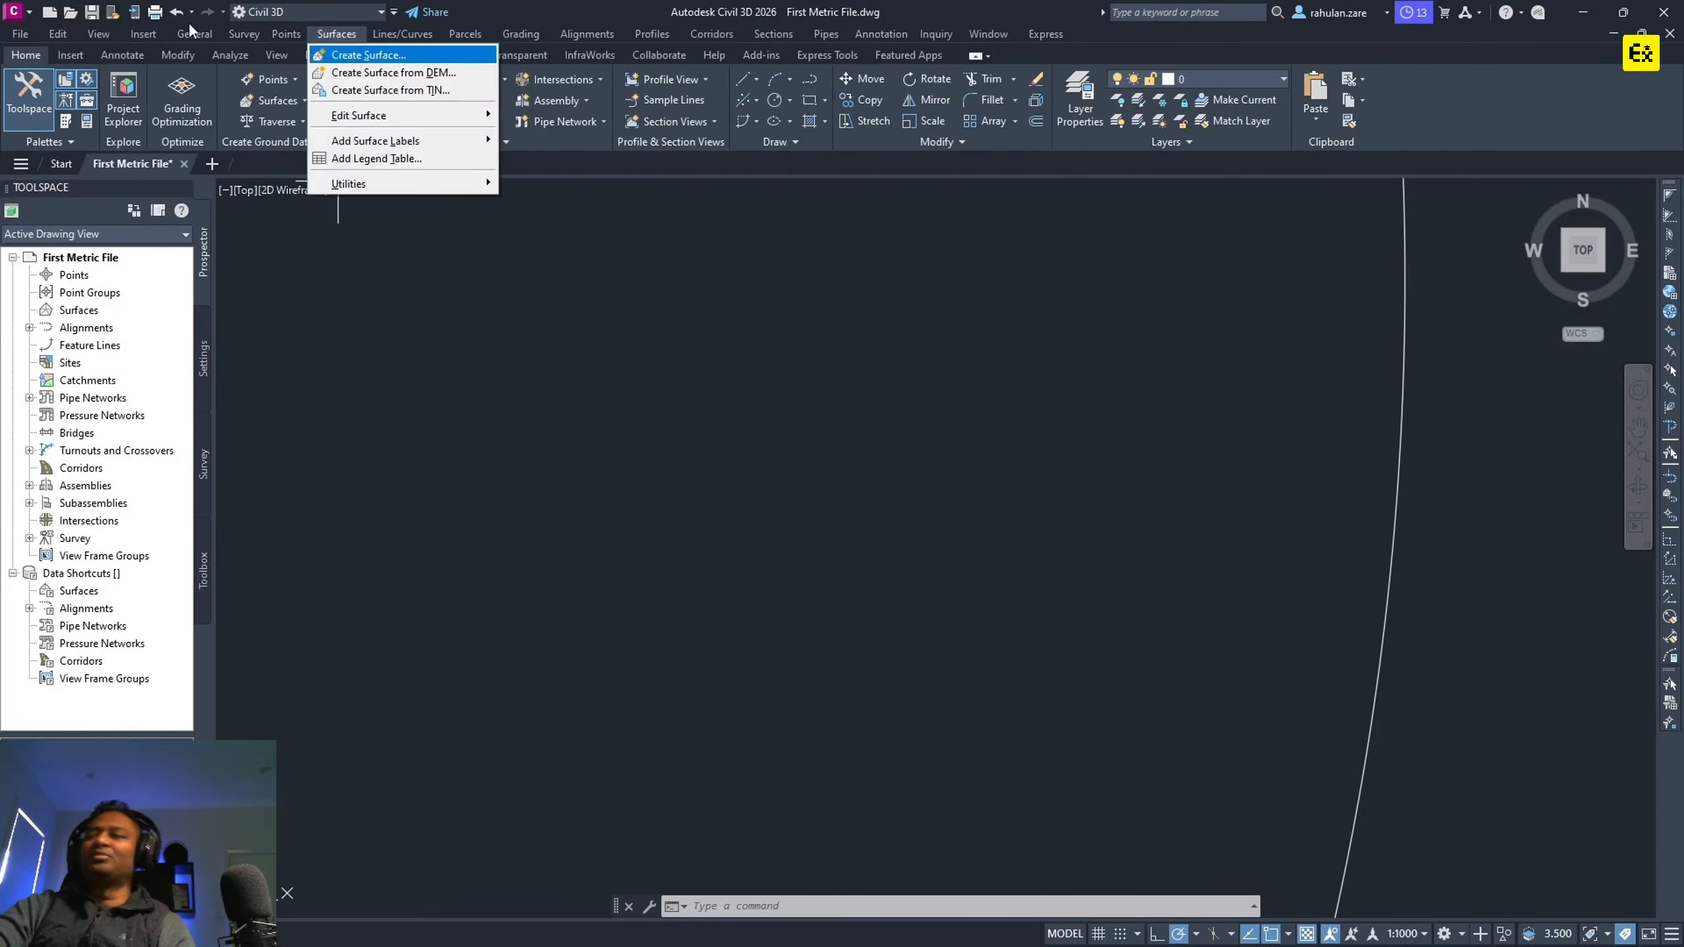
mouse_move(19, 40)
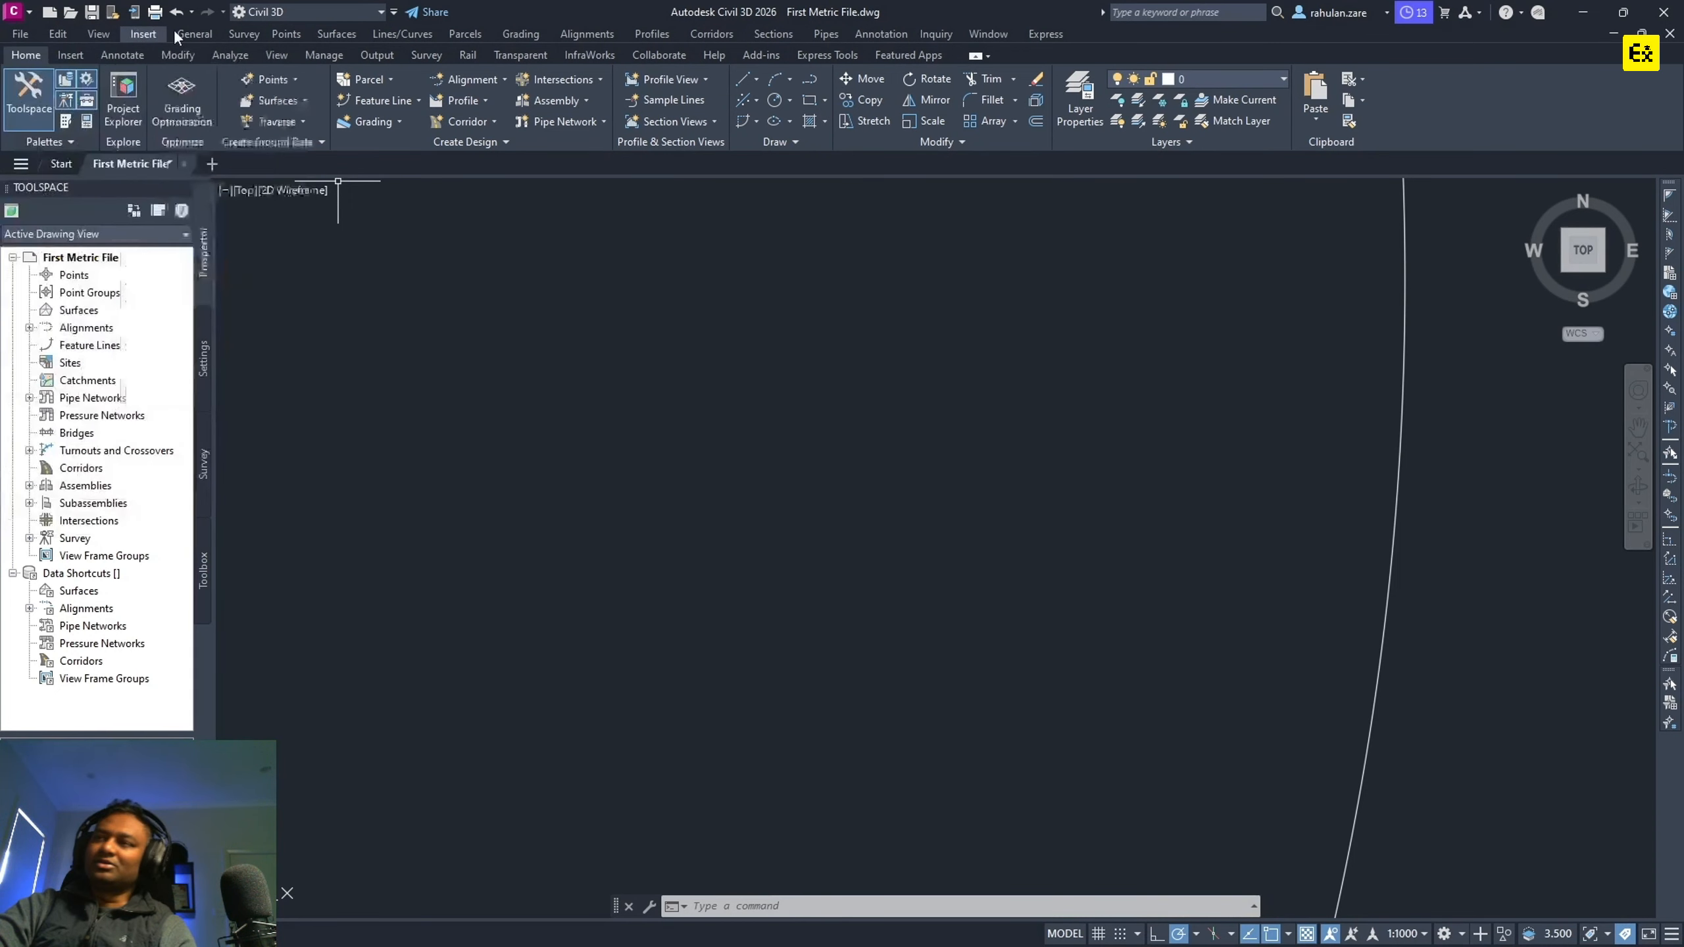
mouse_move(1054, 36)
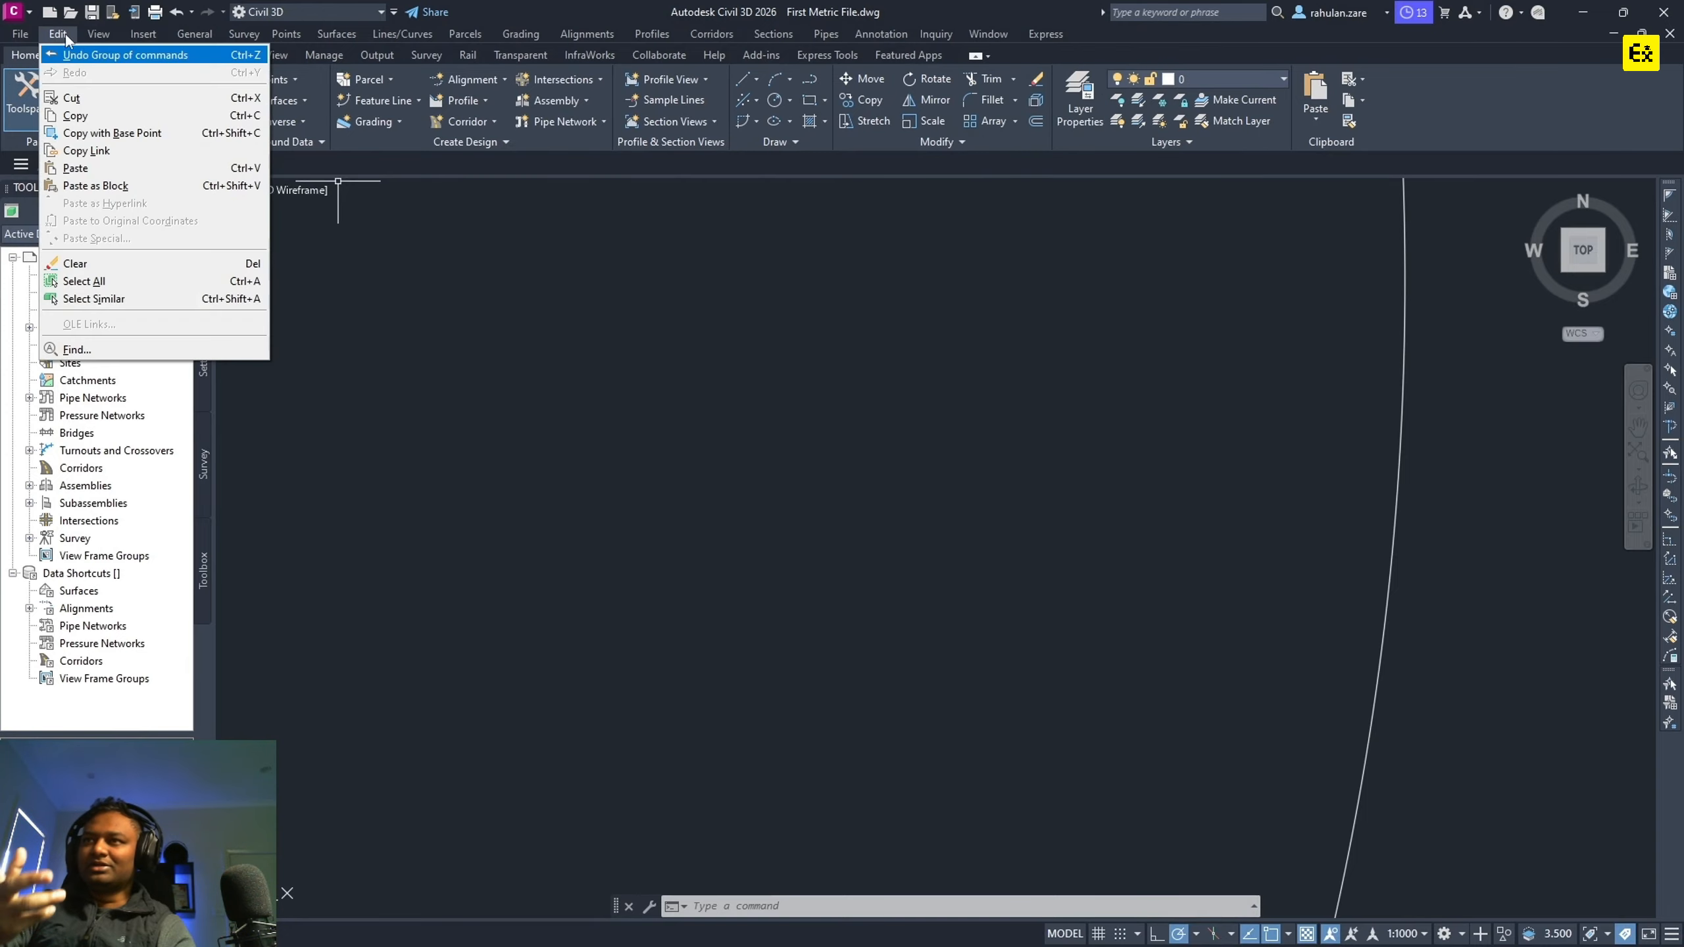
mouse_move(527, 36)
click(497, 330)
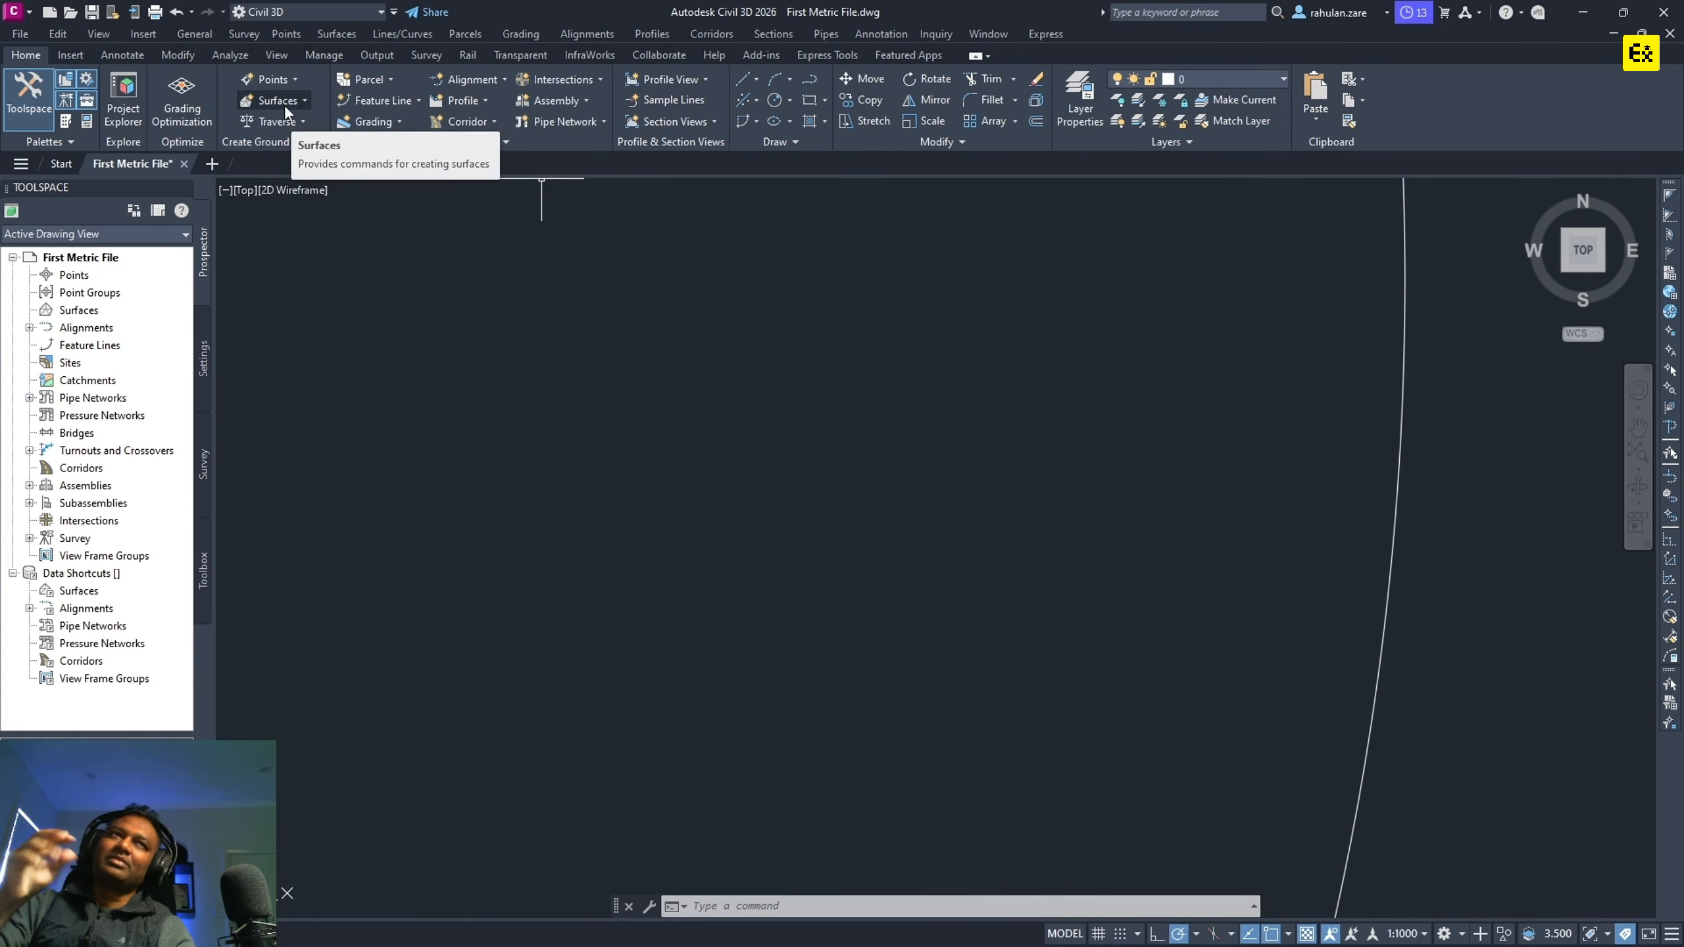
Look through the Surfaces and Inquiry menu commands and check the Quick Access Toolbar customization choices.
click(285, 32)
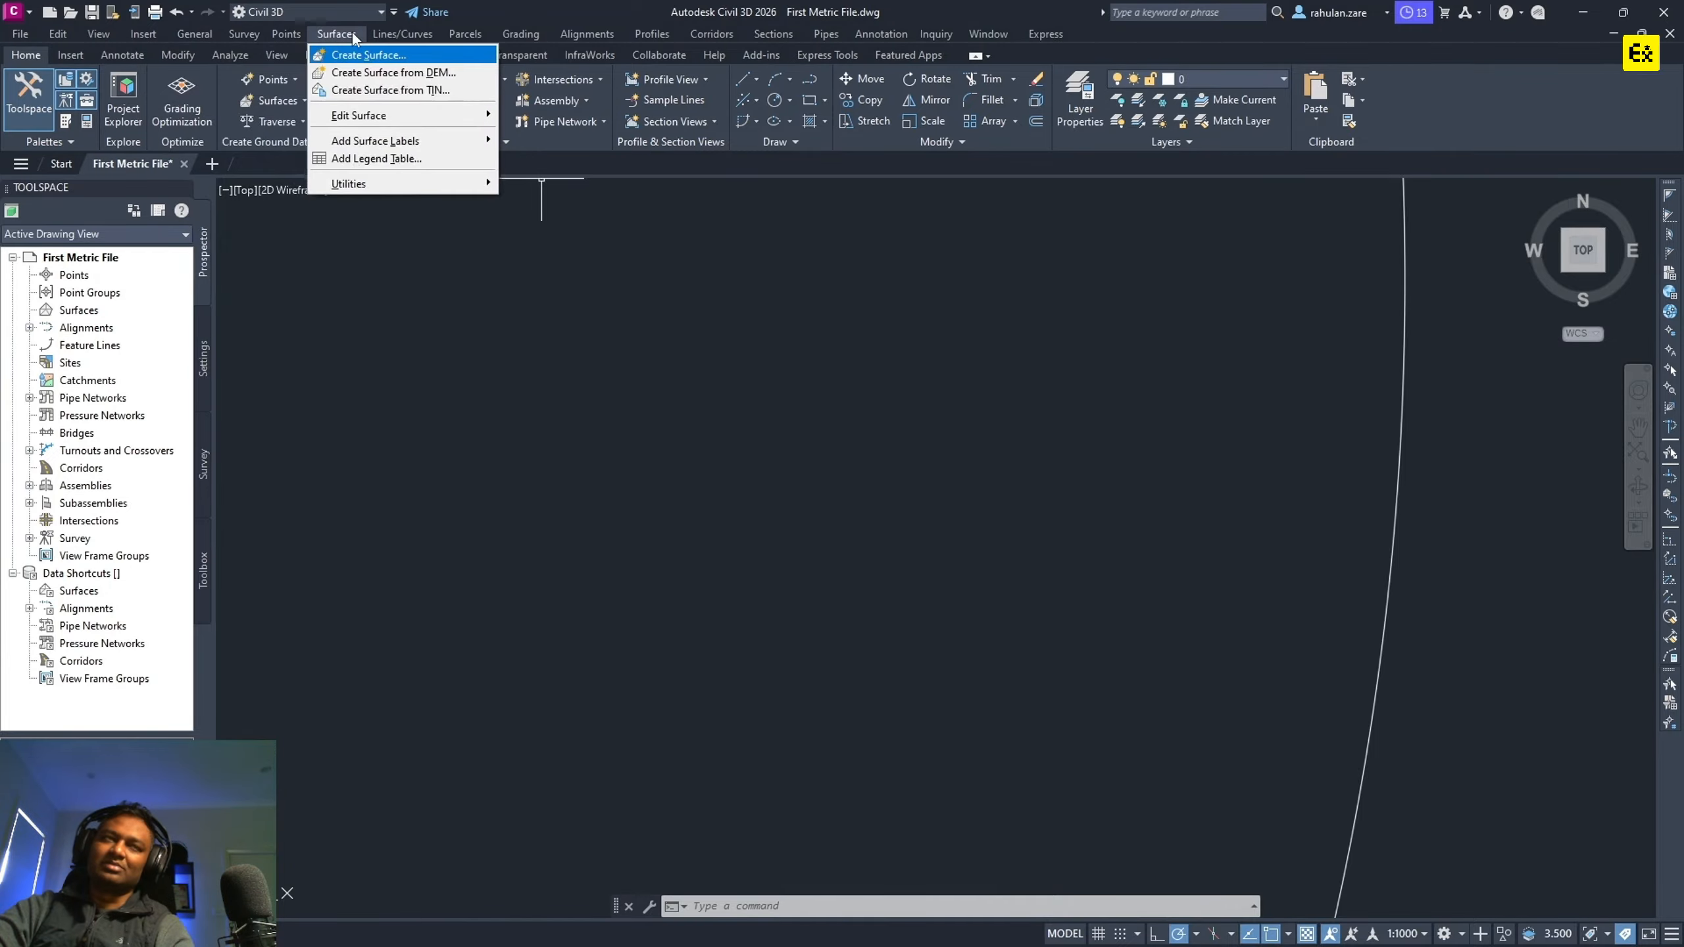
mouse_move(922, 37)
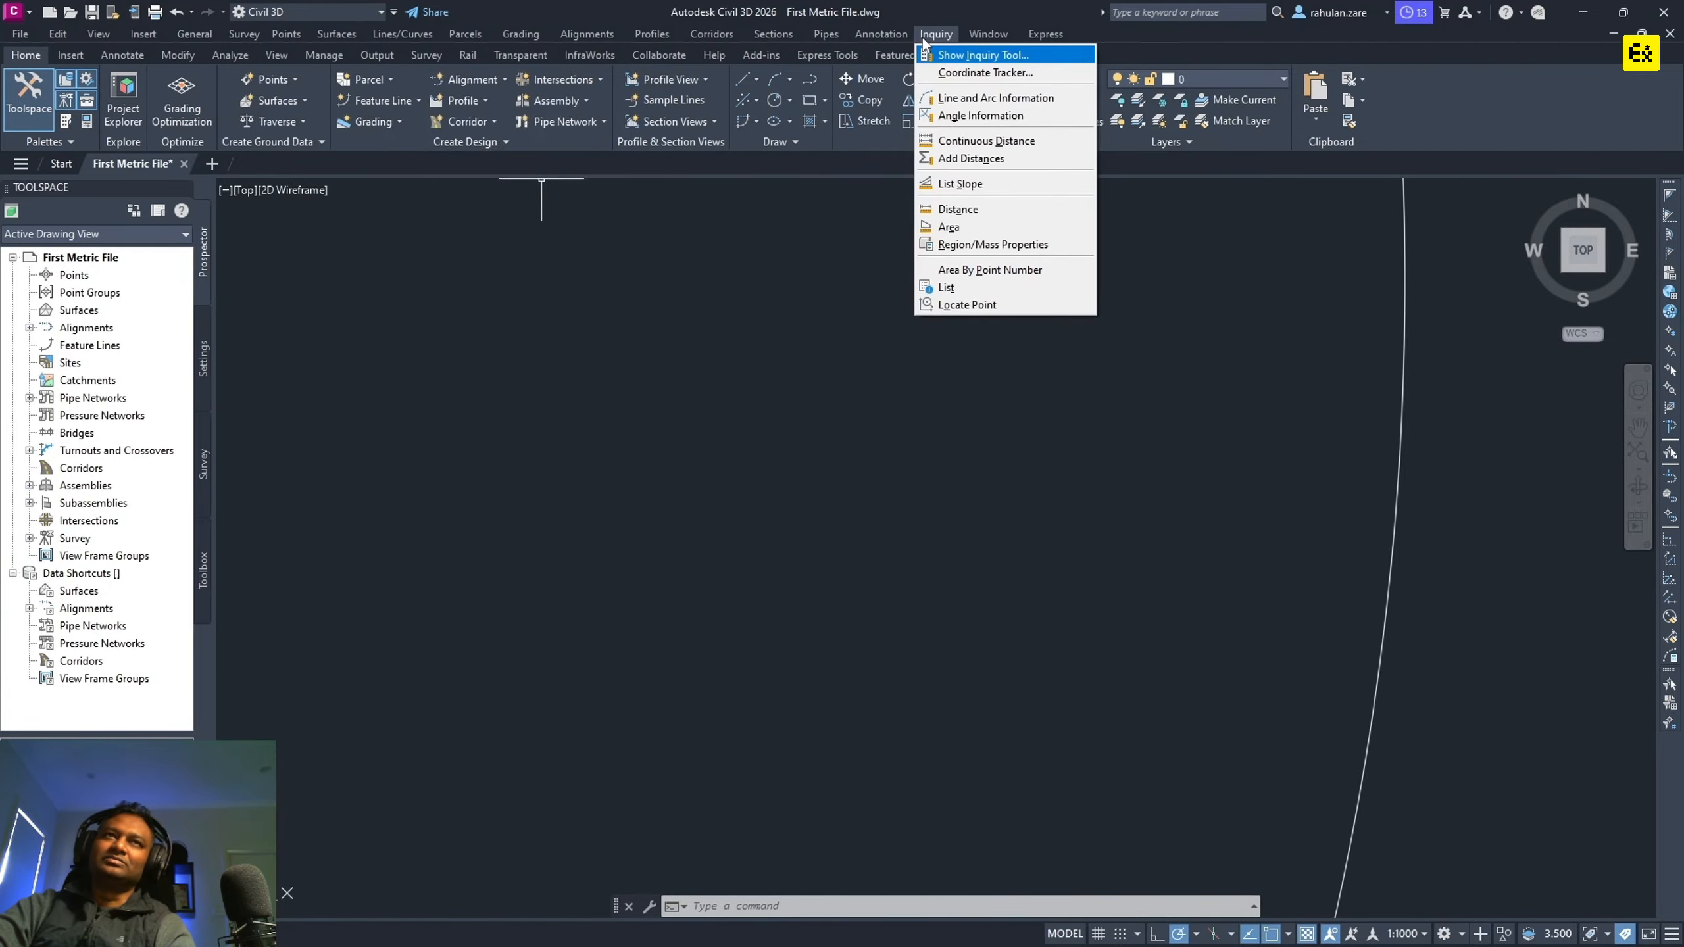
click(394, 12)
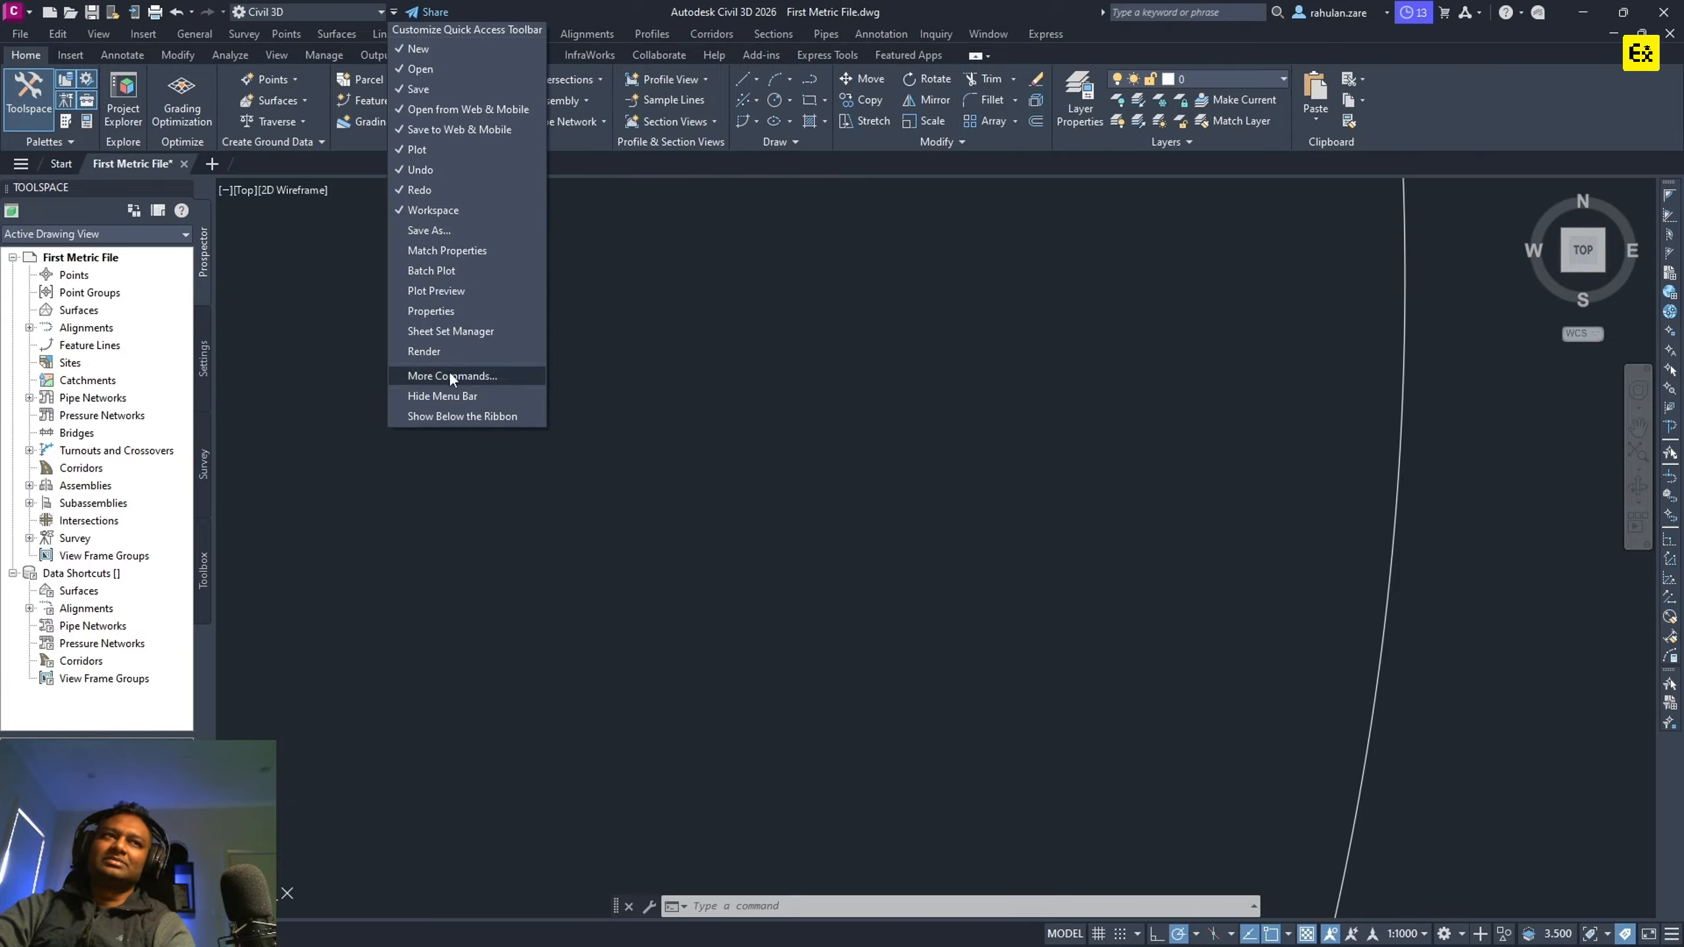
click(964, 350)
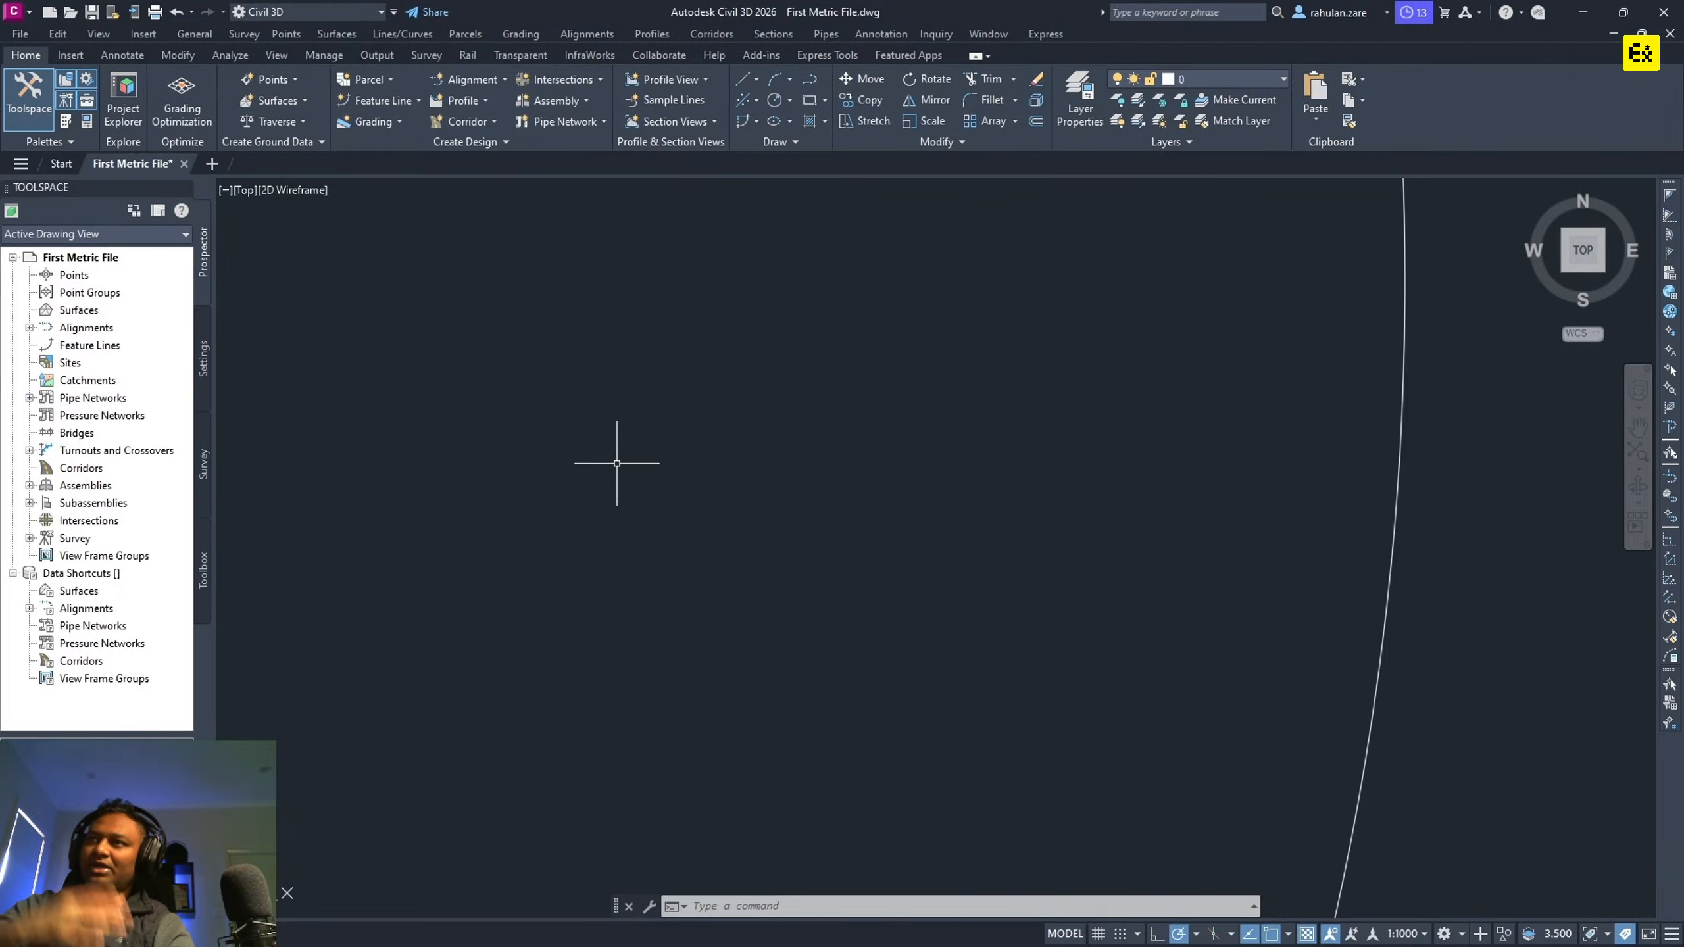
Open the full Customize User Interface editor with the CUI command and exit it, discarding unsaved changes.
text(cui)
key(Return)
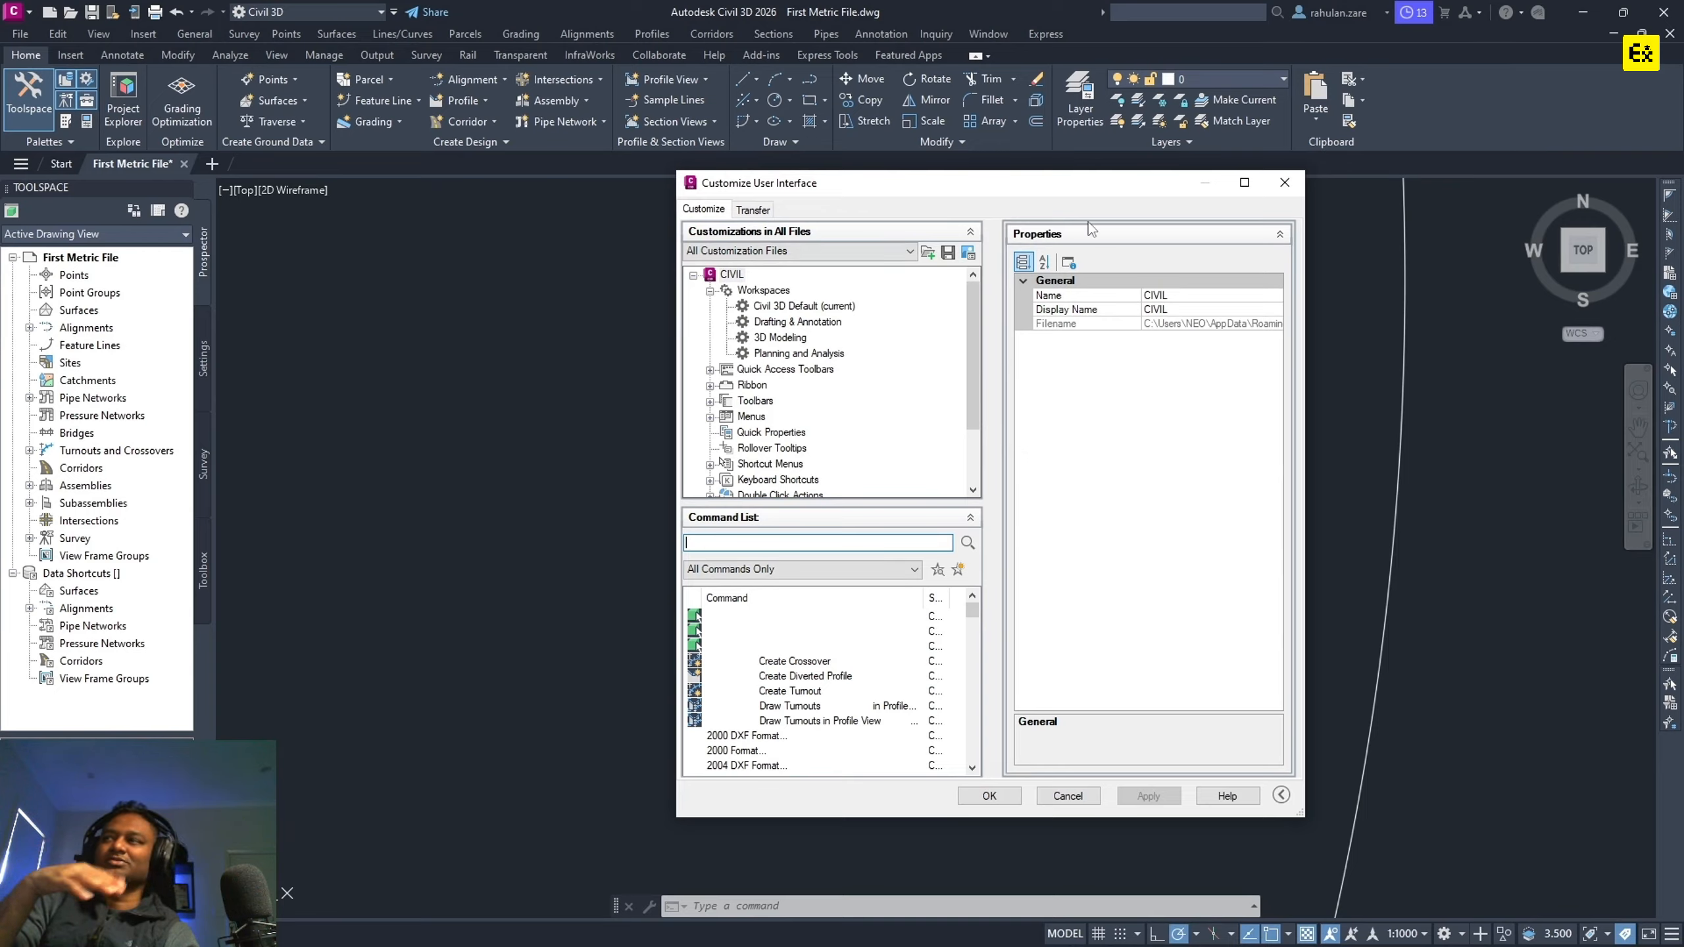
click(1288, 188)
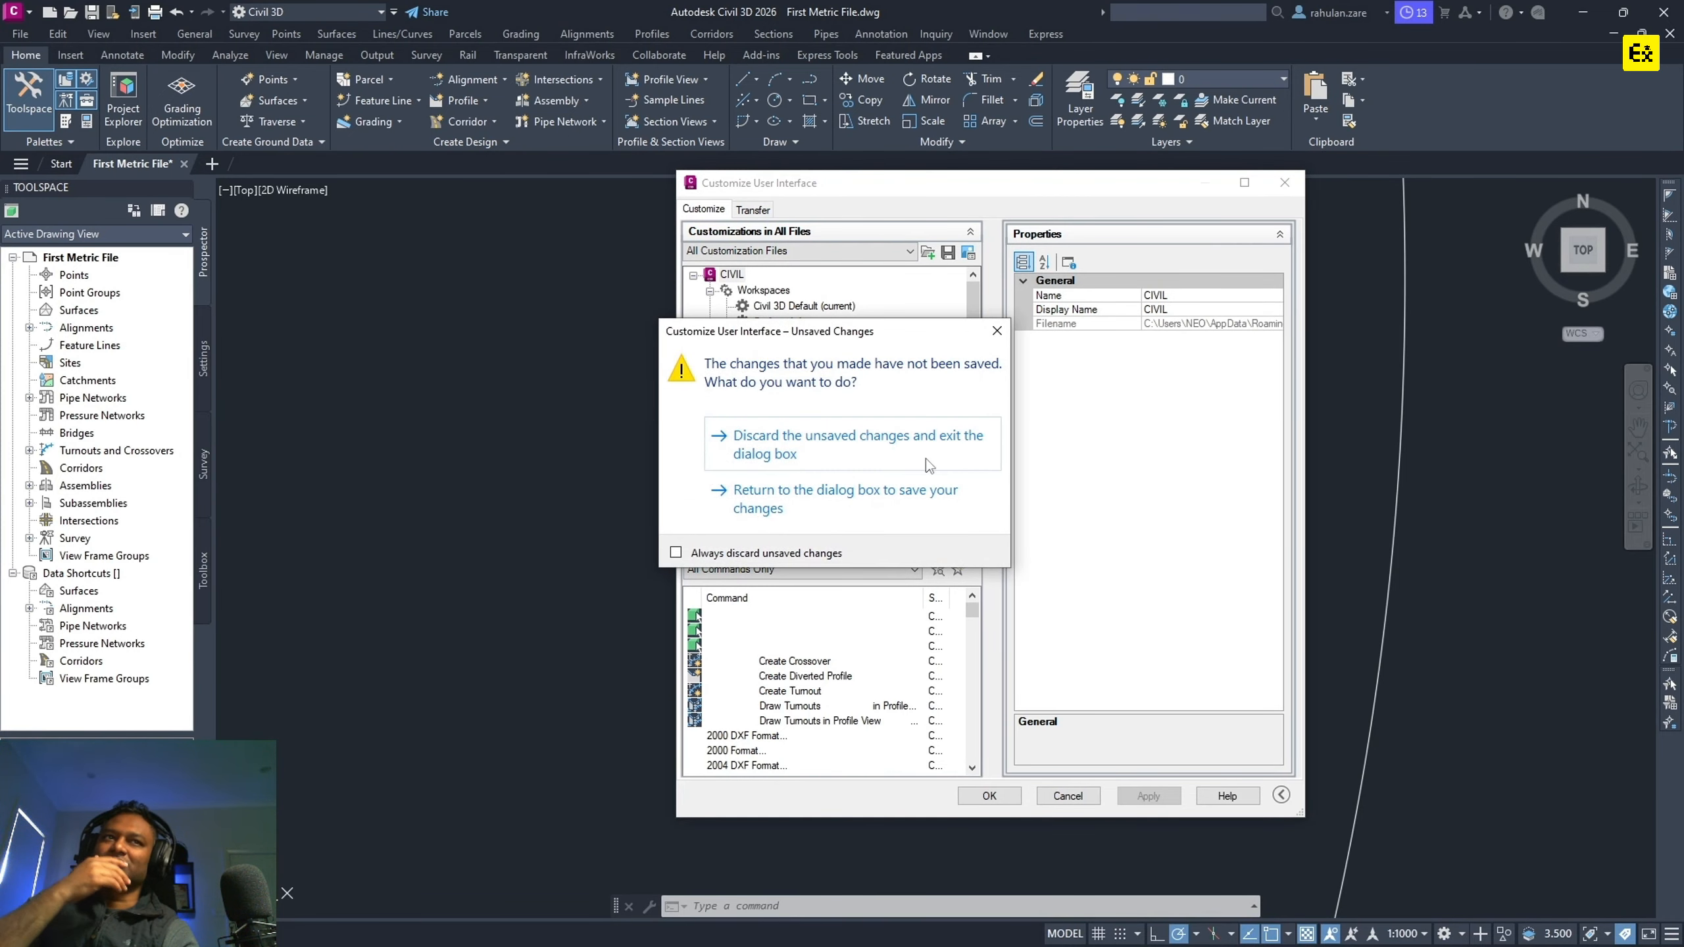
click(813, 438)
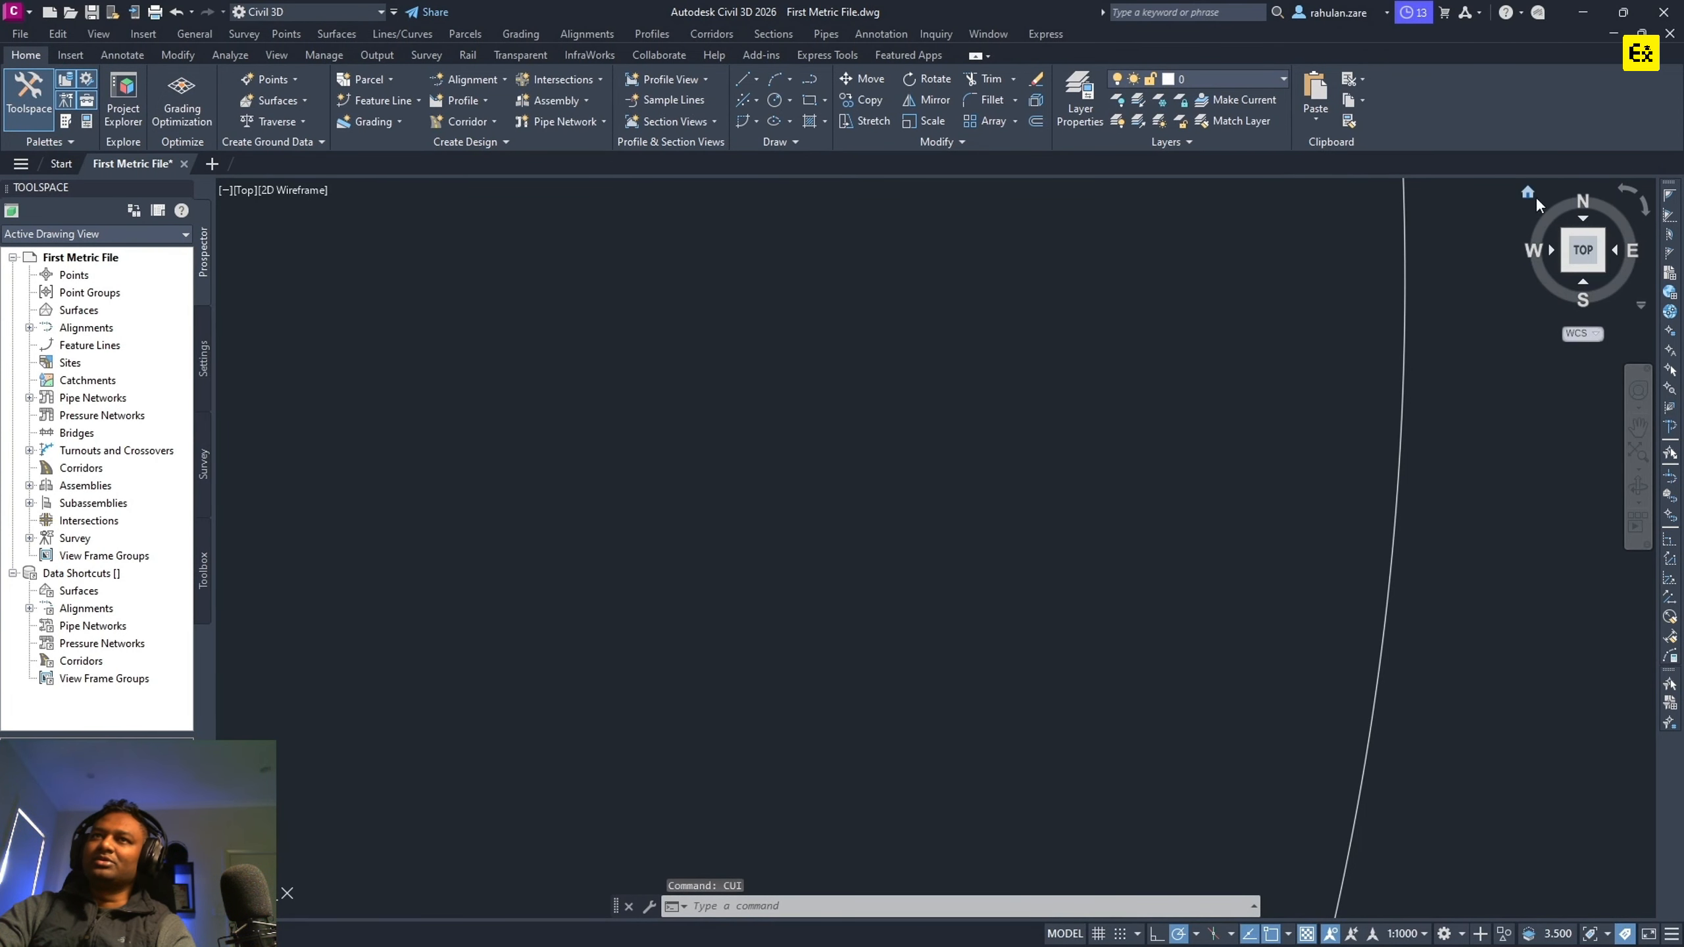
Switch the model to the ViewCube's home view and return it to the top view, twice.
click(1526, 192)
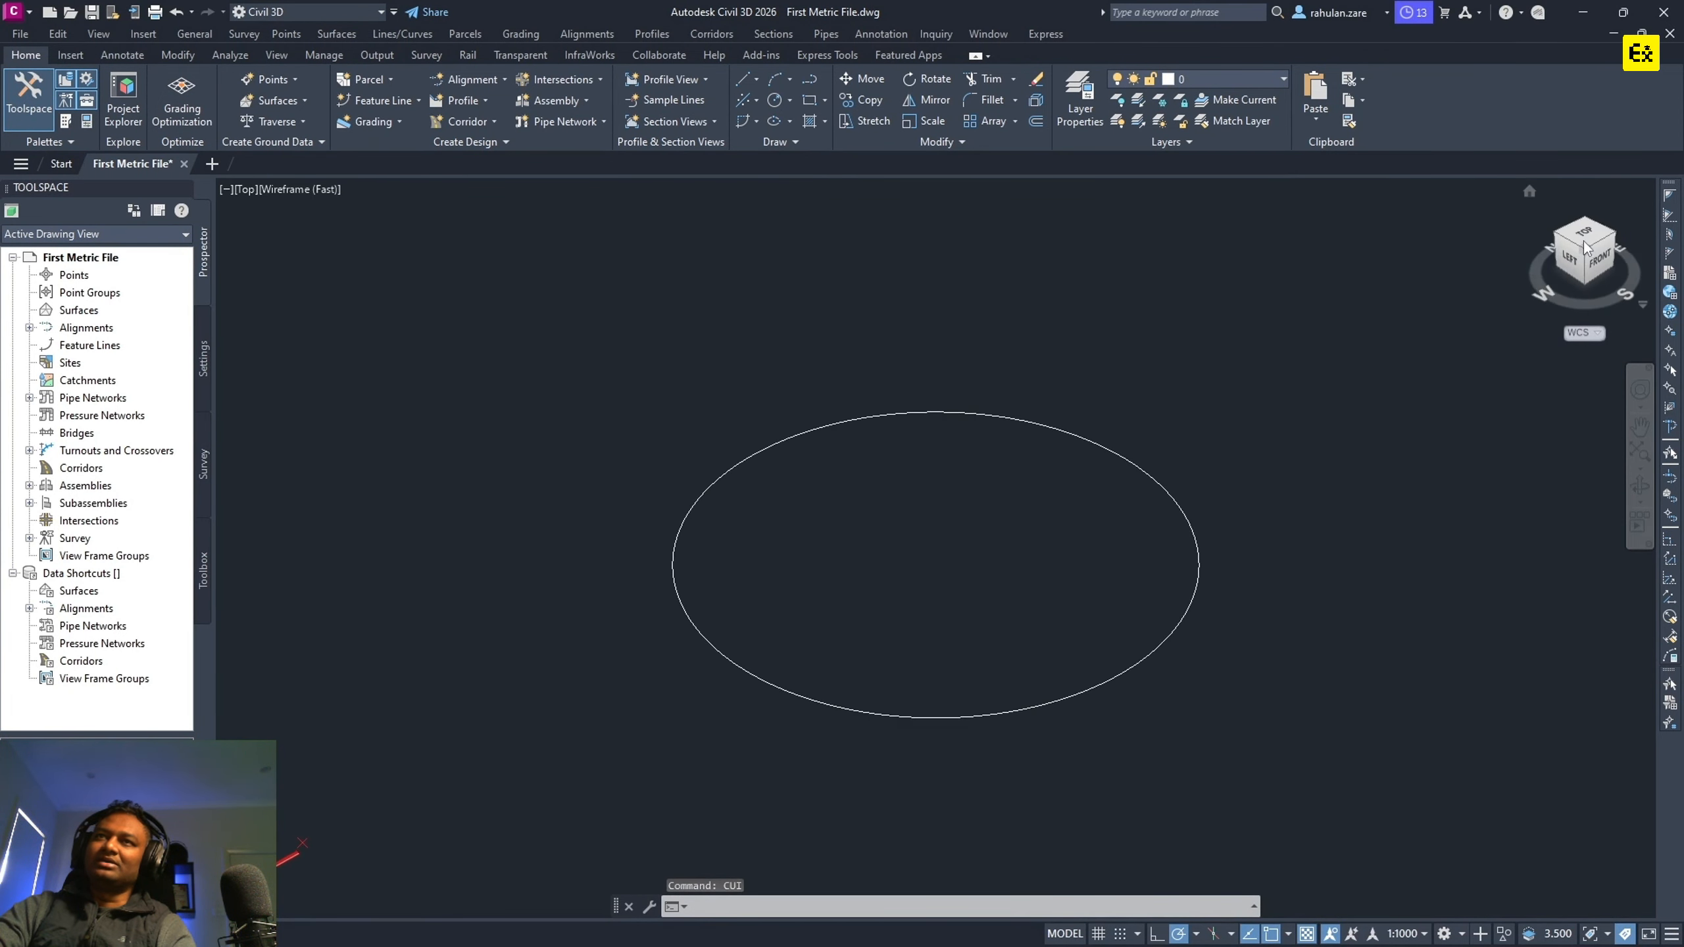
click(1585, 235)
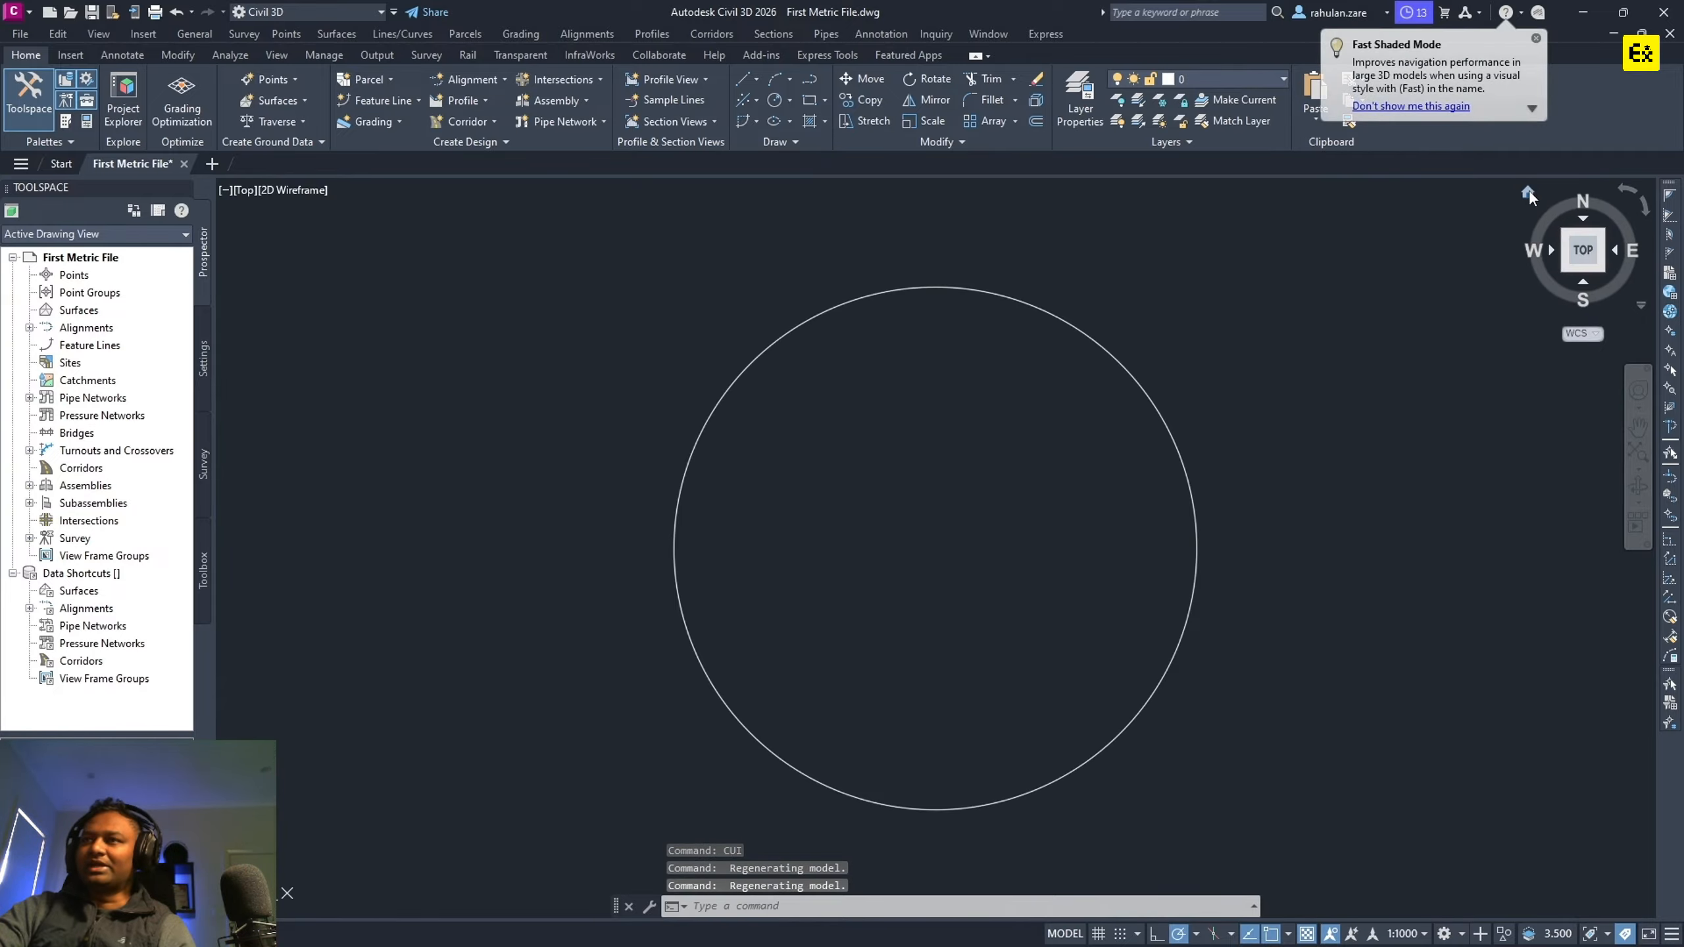
click(1529, 190)
click(1588, 235)
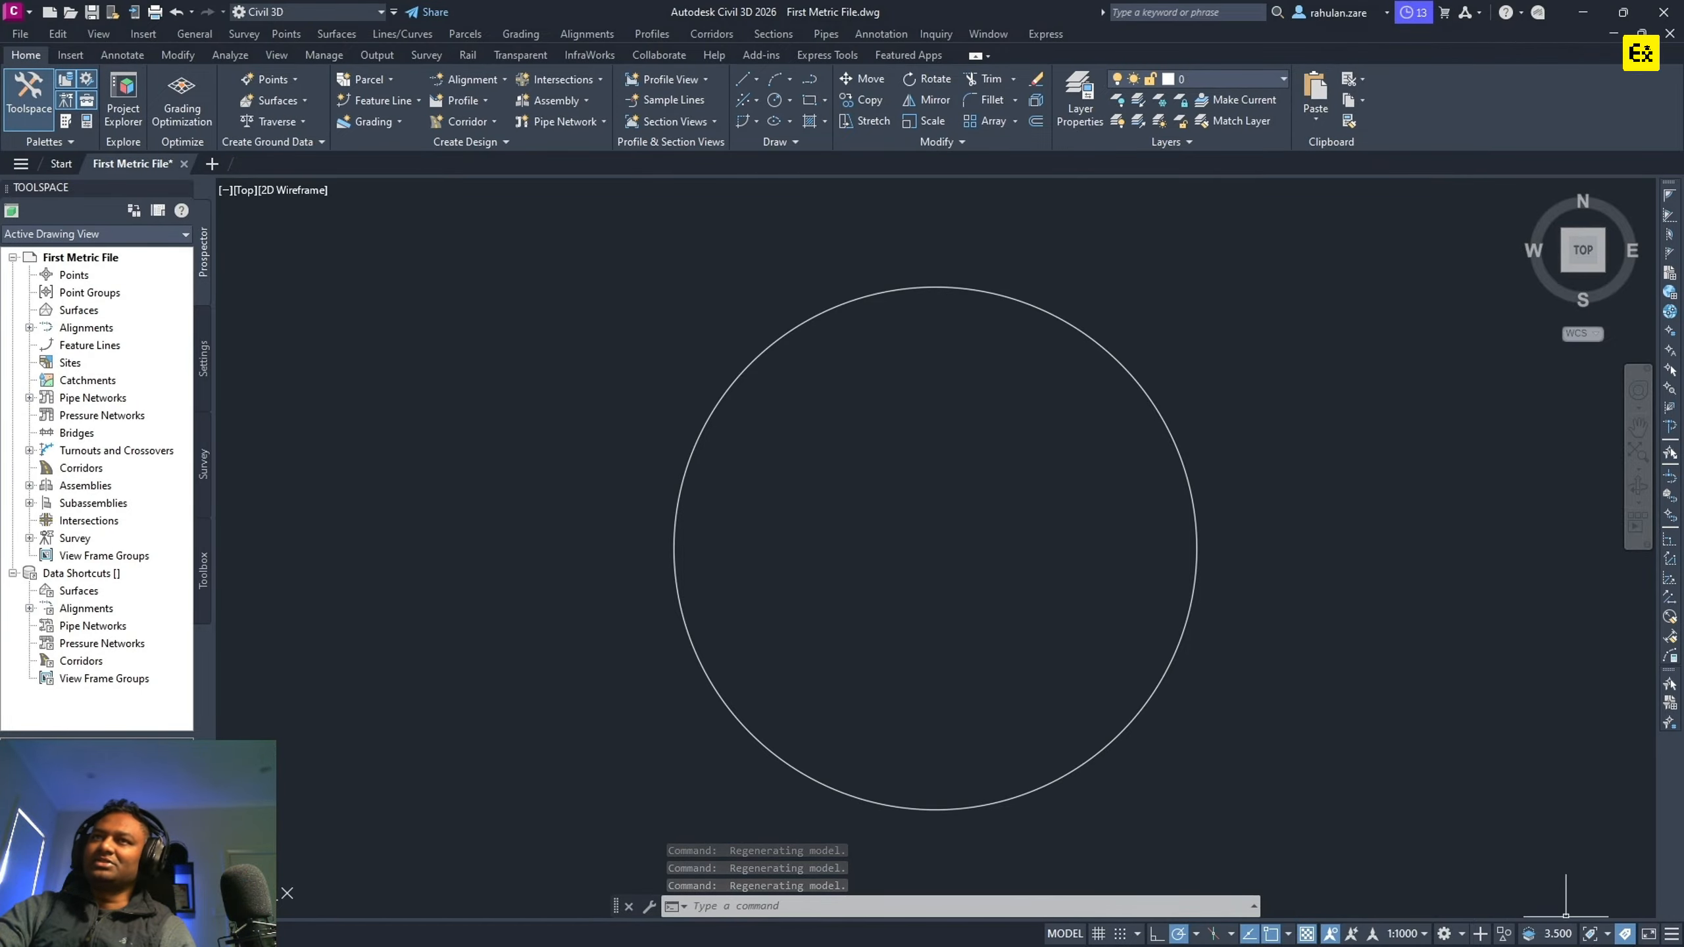
Add the Dynamic Input toggle to the status bar.
click(1672, 934)
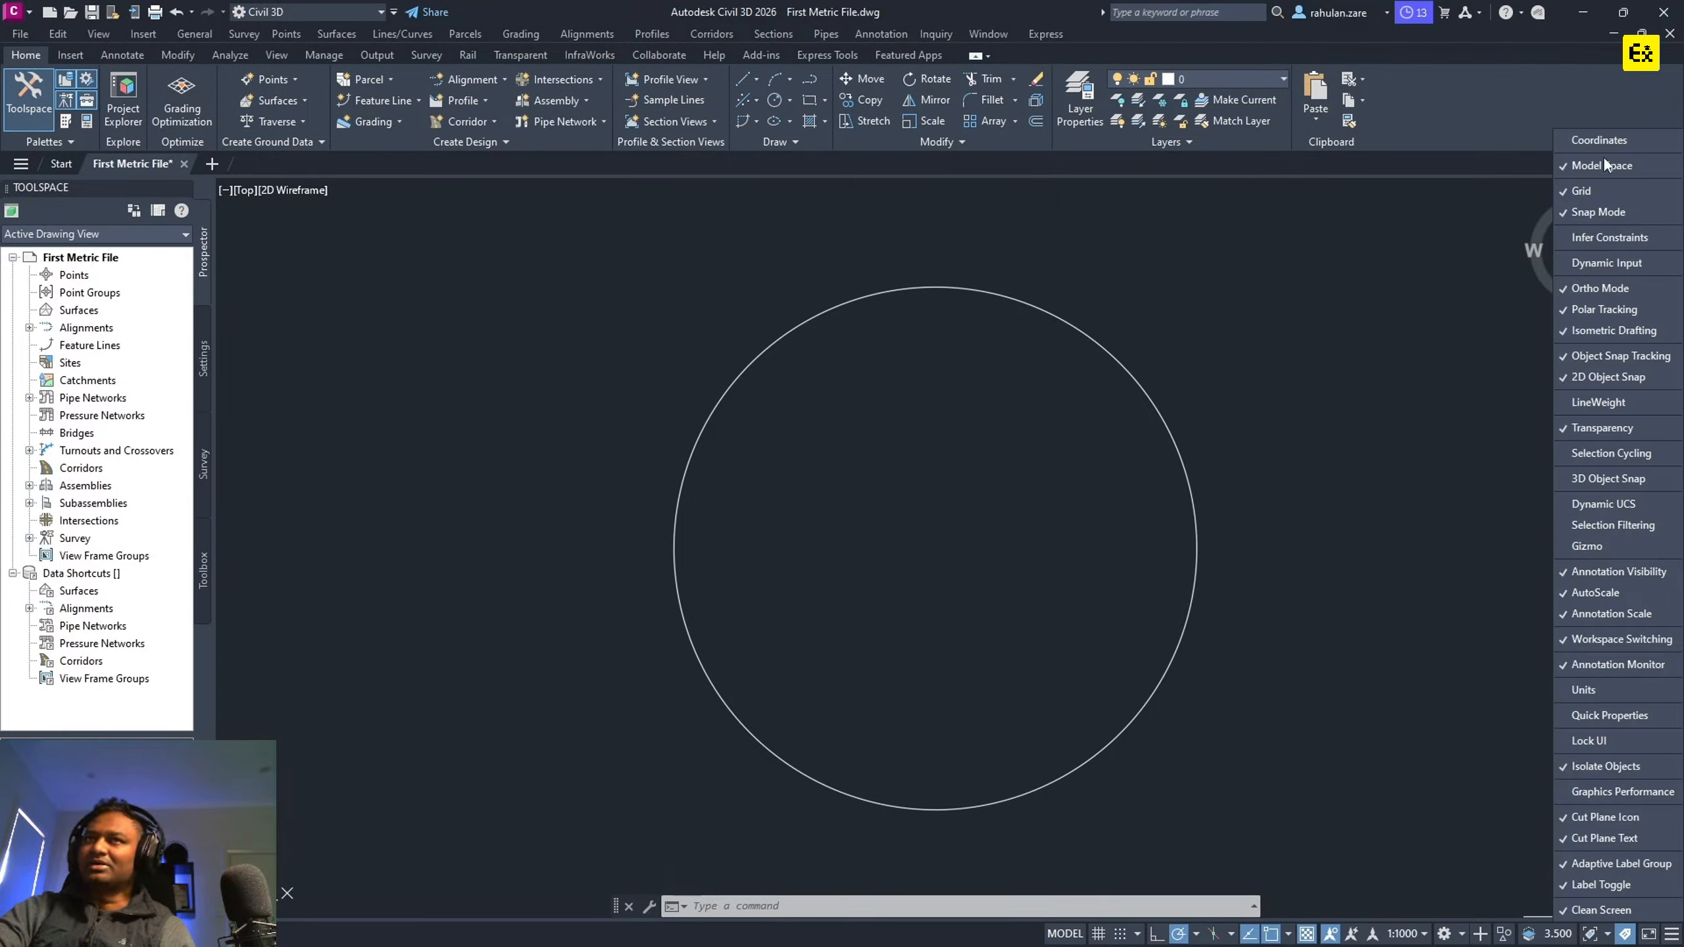
click(1607, 263)
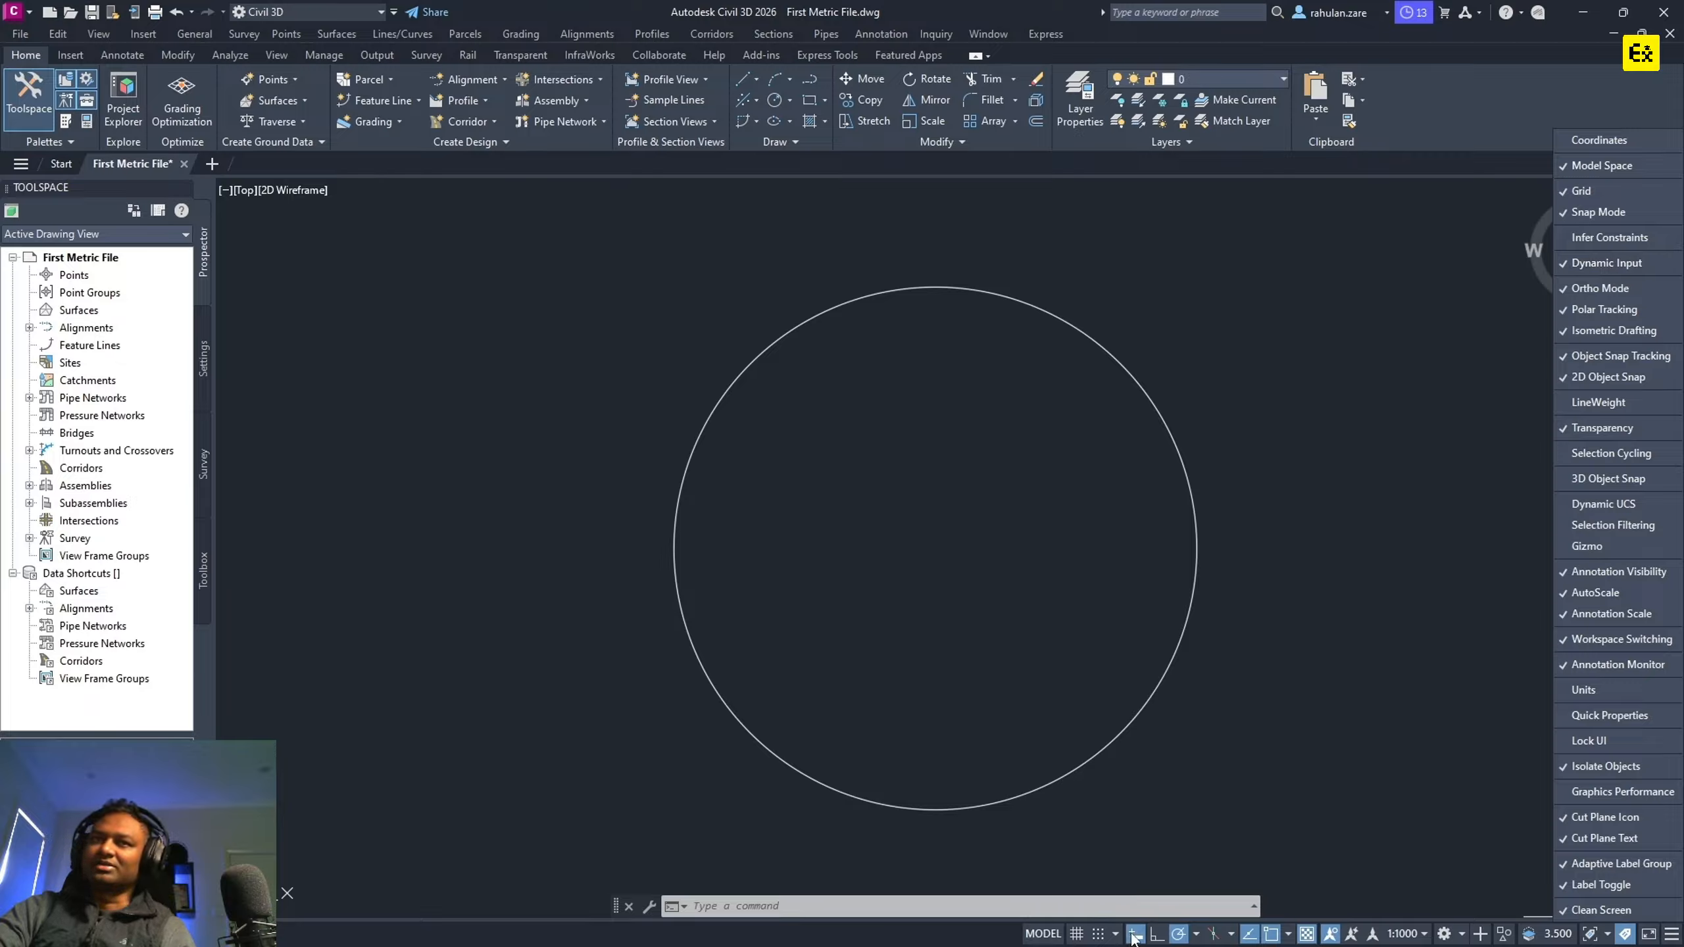
click(1167, 788)
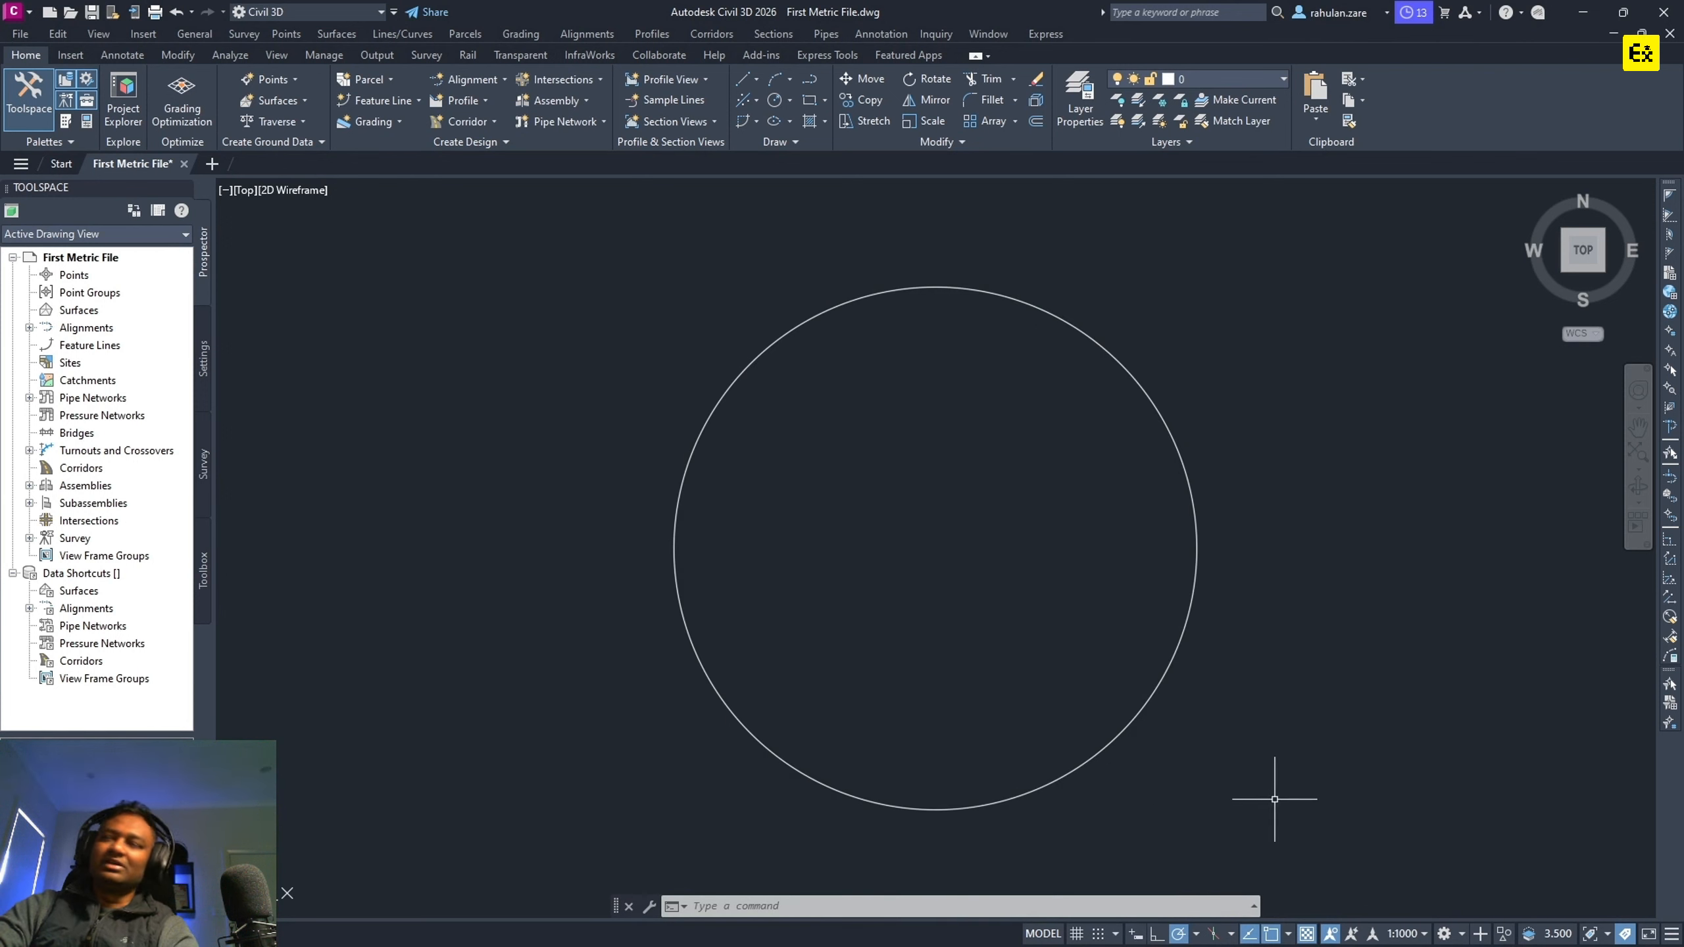
click(1297, 785)
click(1404, 596)
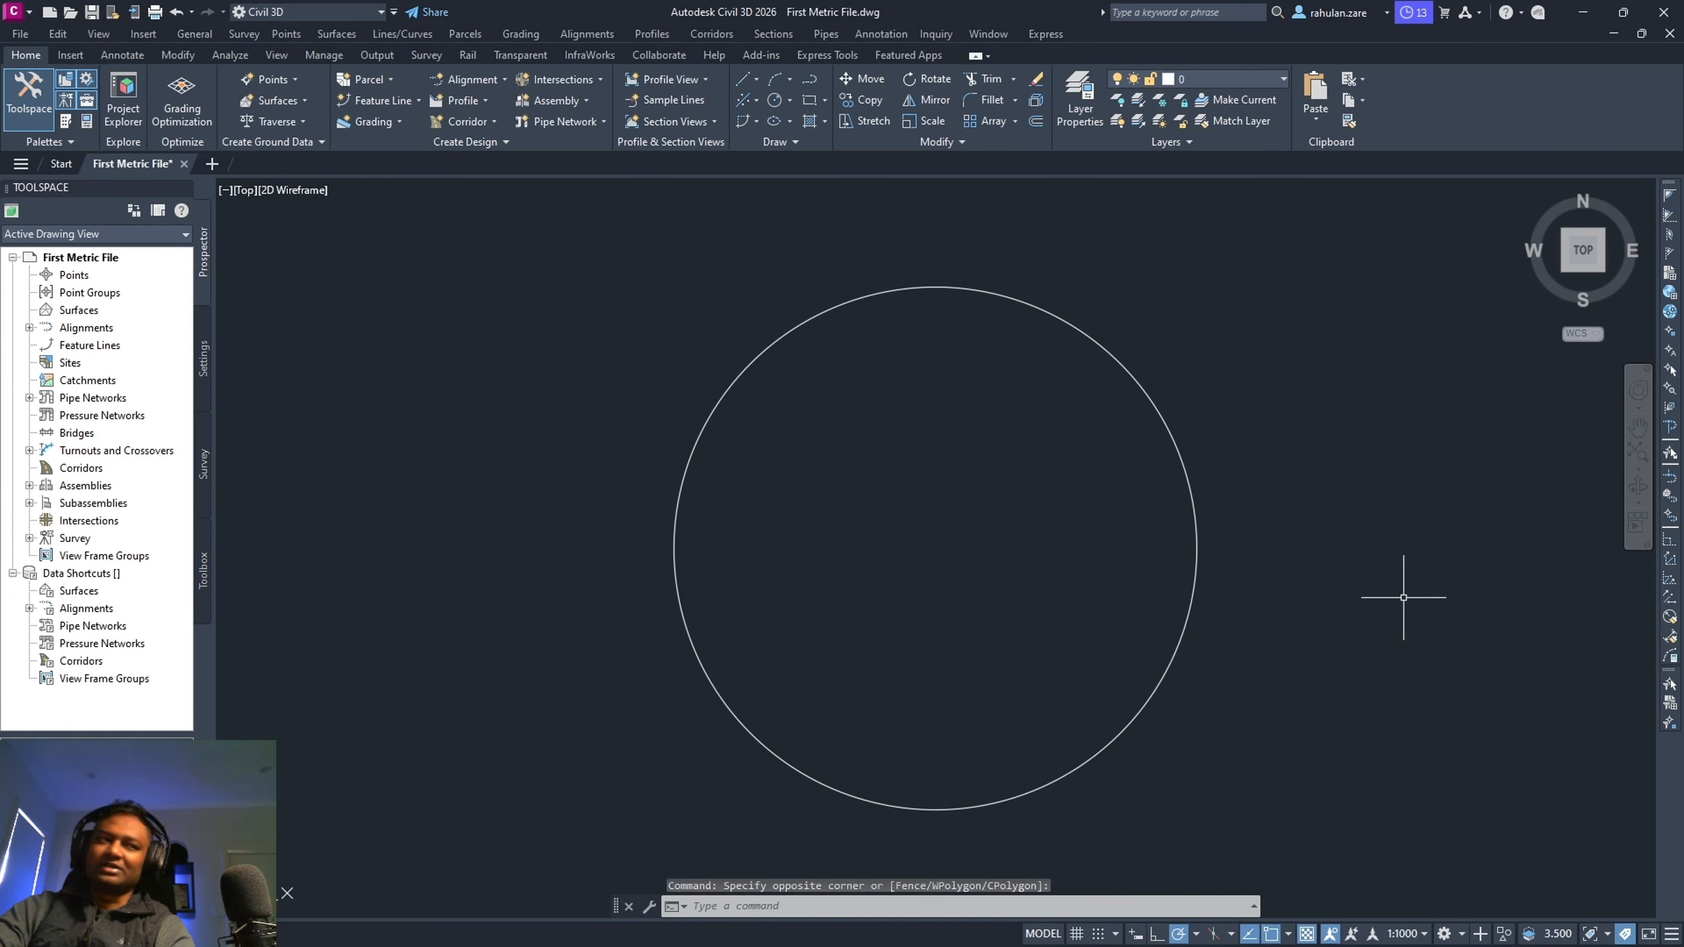